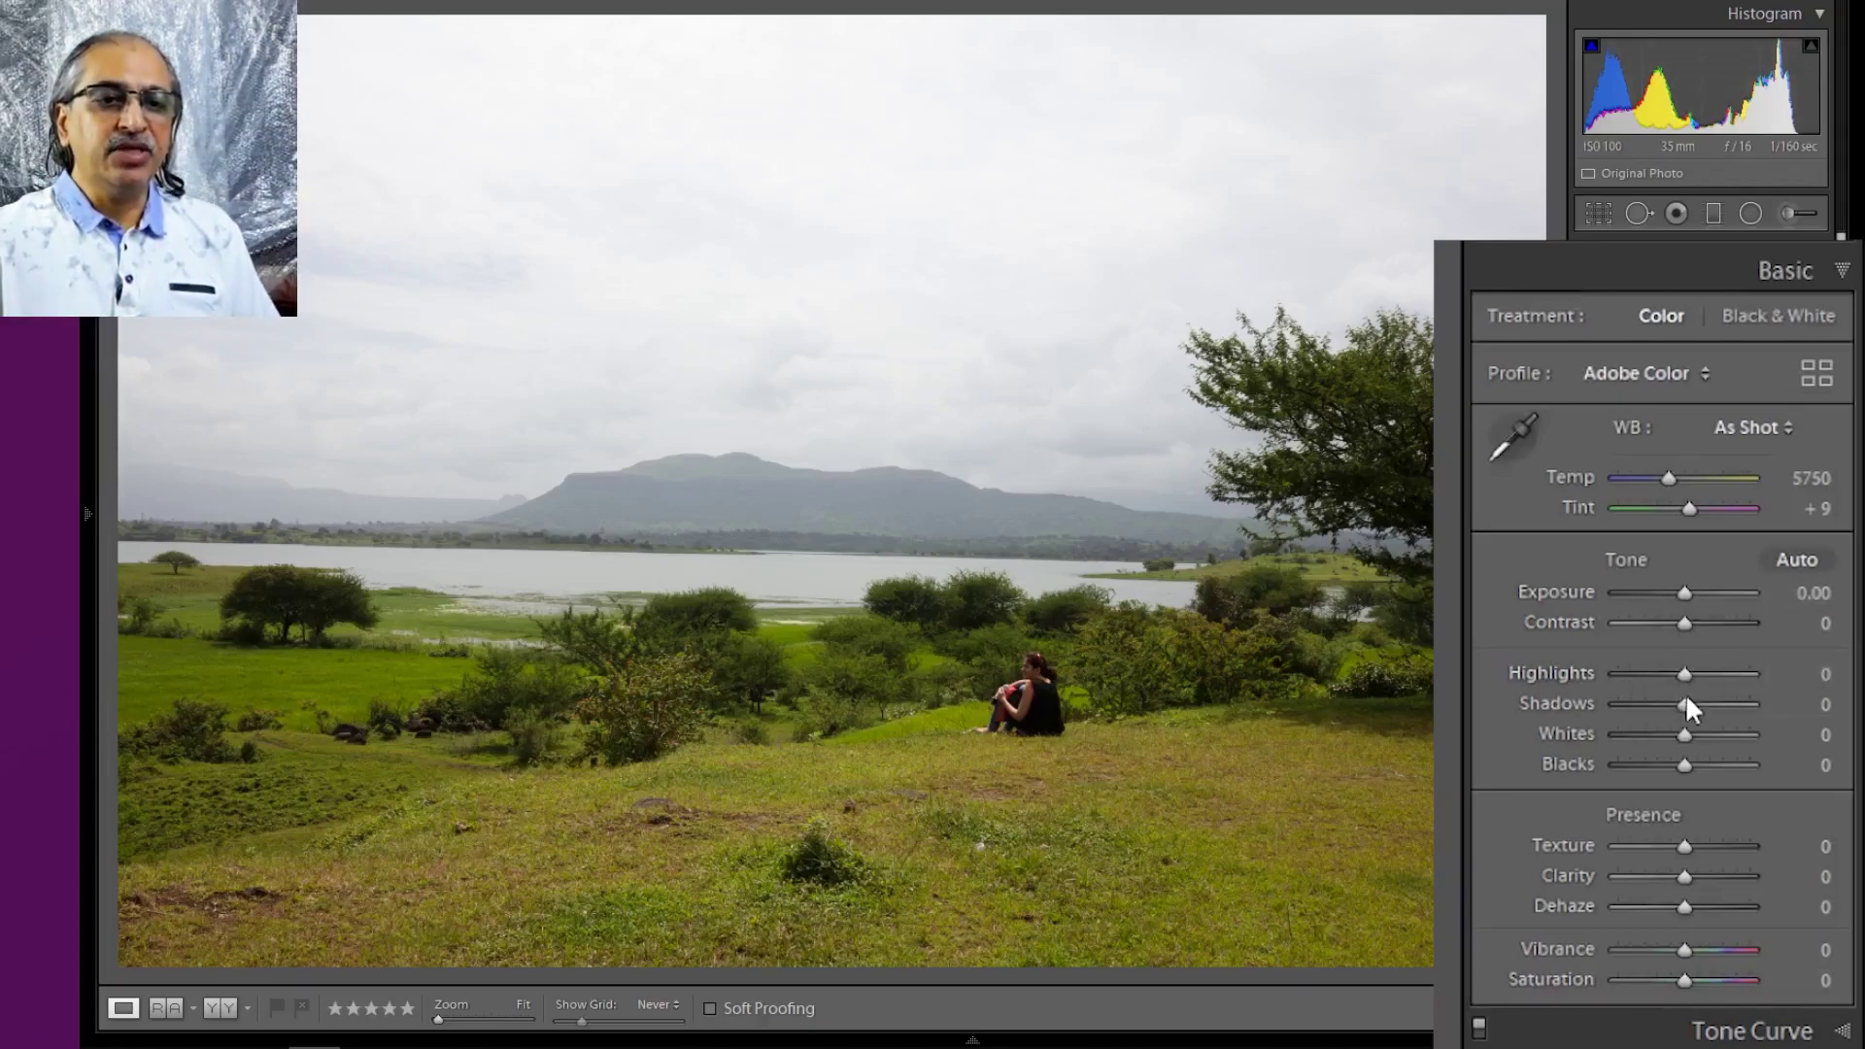
Apply the prepared Basic edits: Exposure +0.21, Highlights −58, Clarity +40, Vibrance +38, Saturation +50
left_click(670, 863)
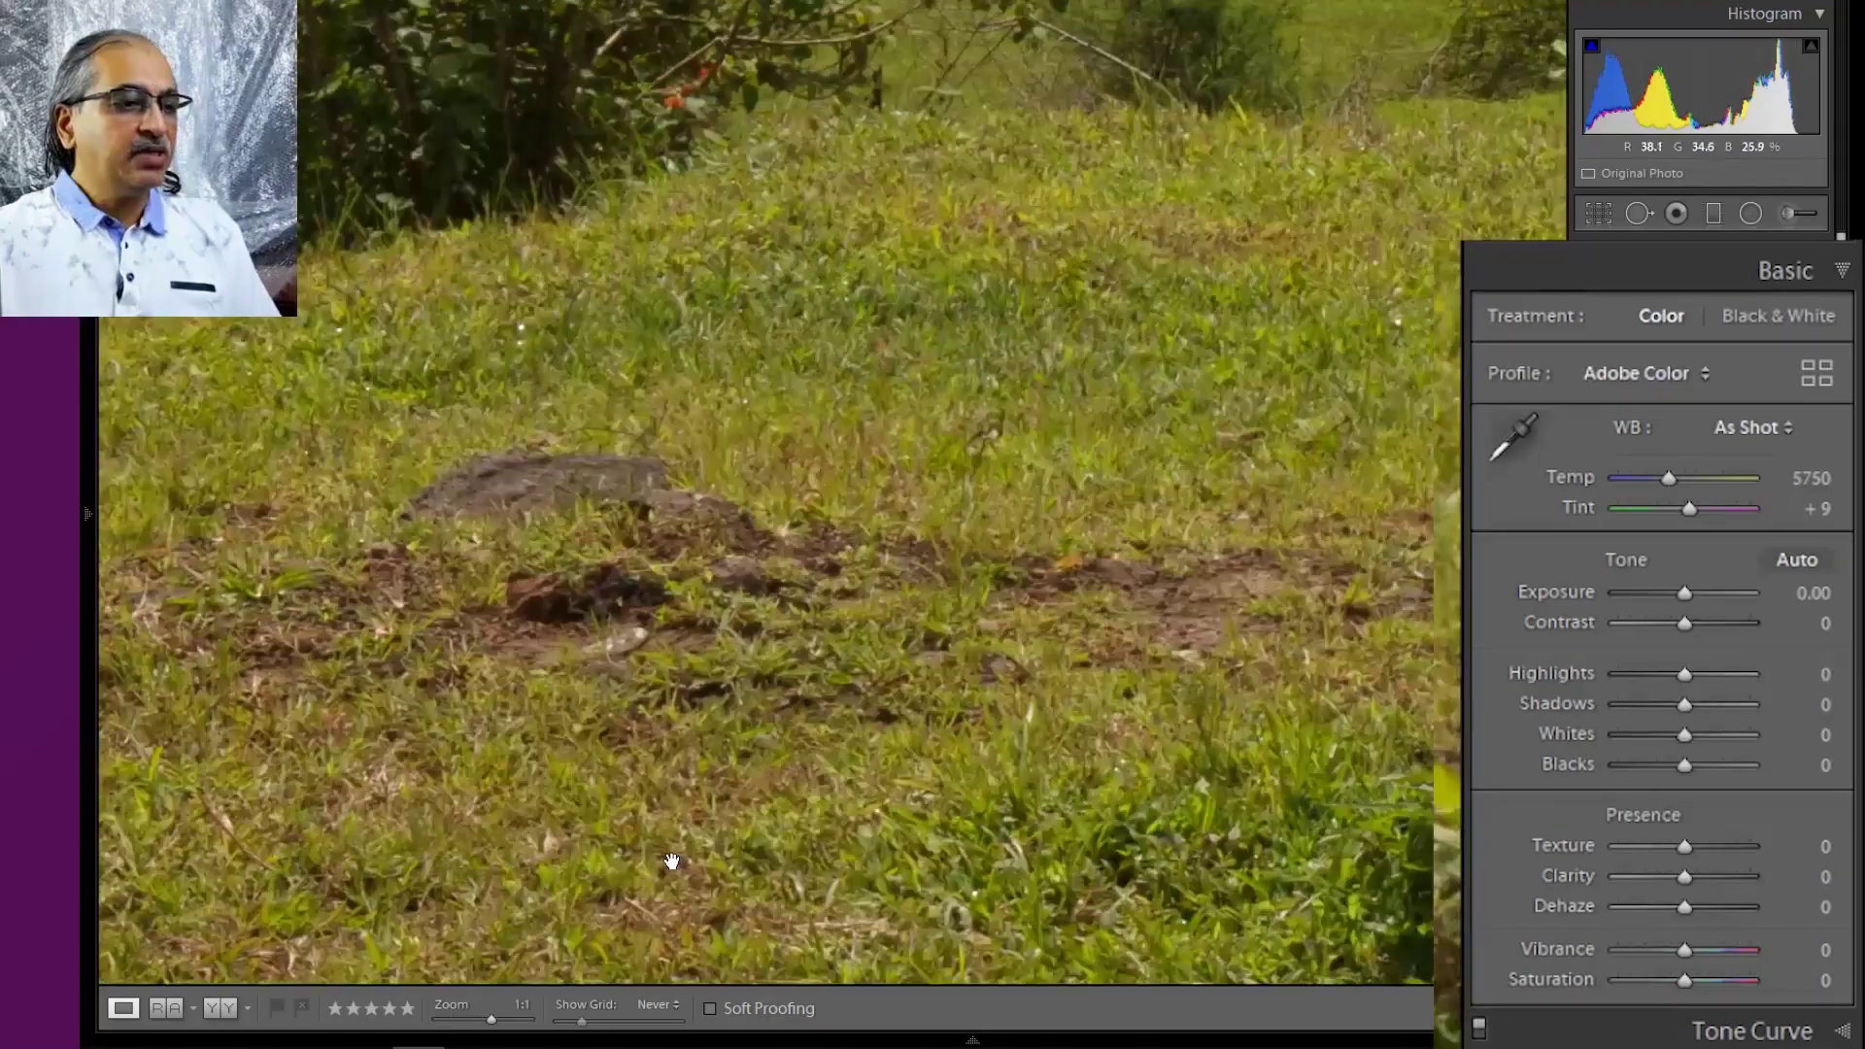
key("ctrl+z")
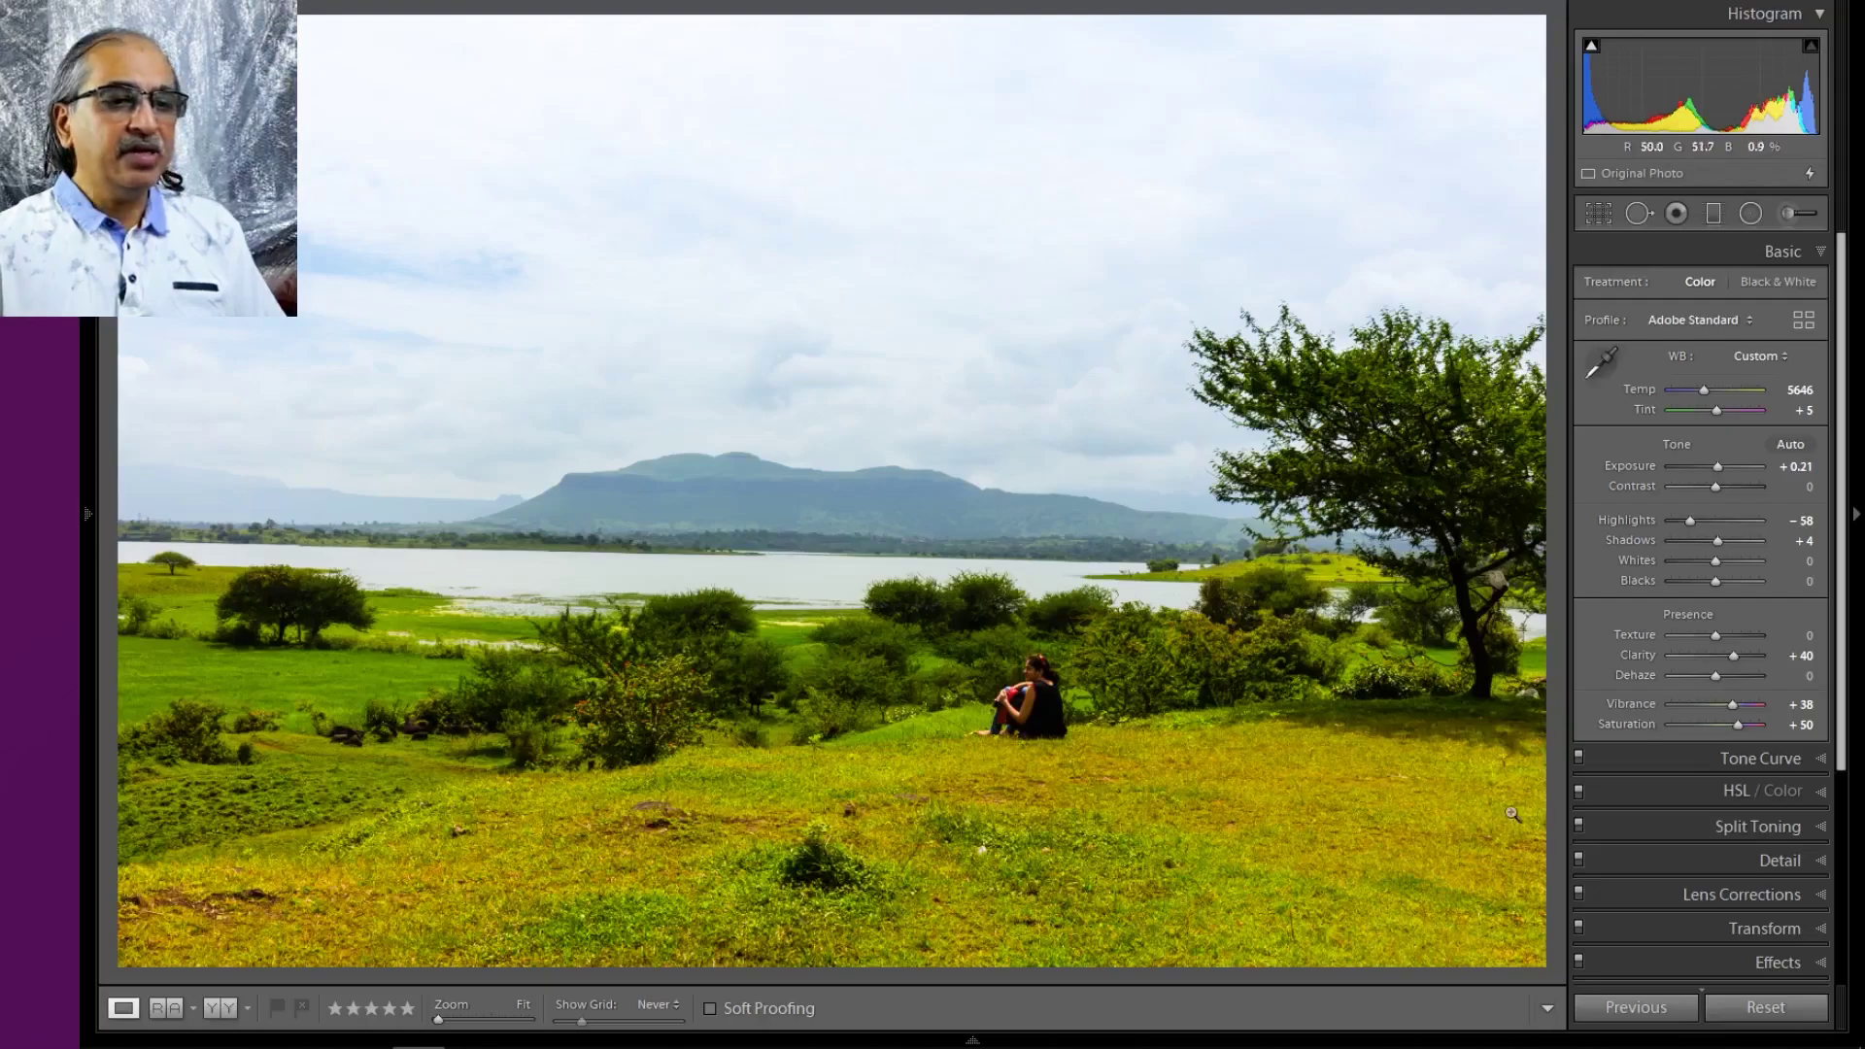
left_click_drag(832, 704, 102, 975)
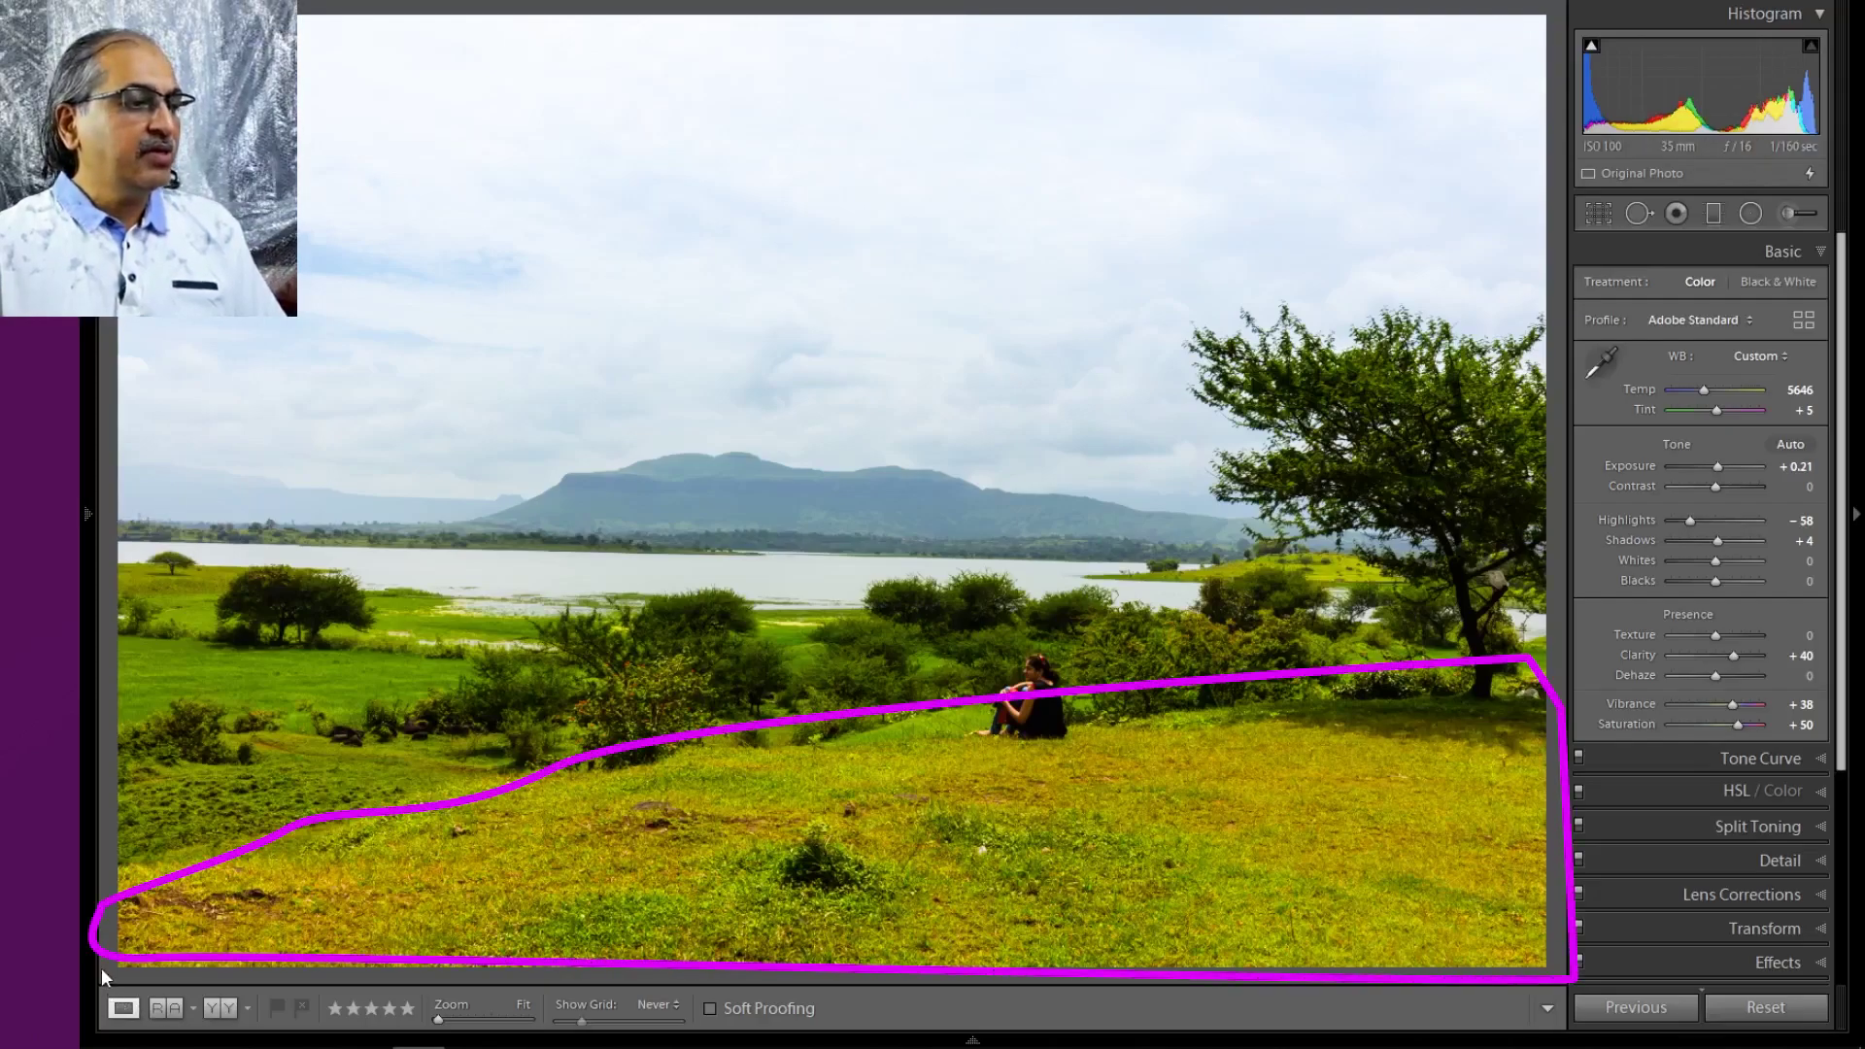
key("Escape")
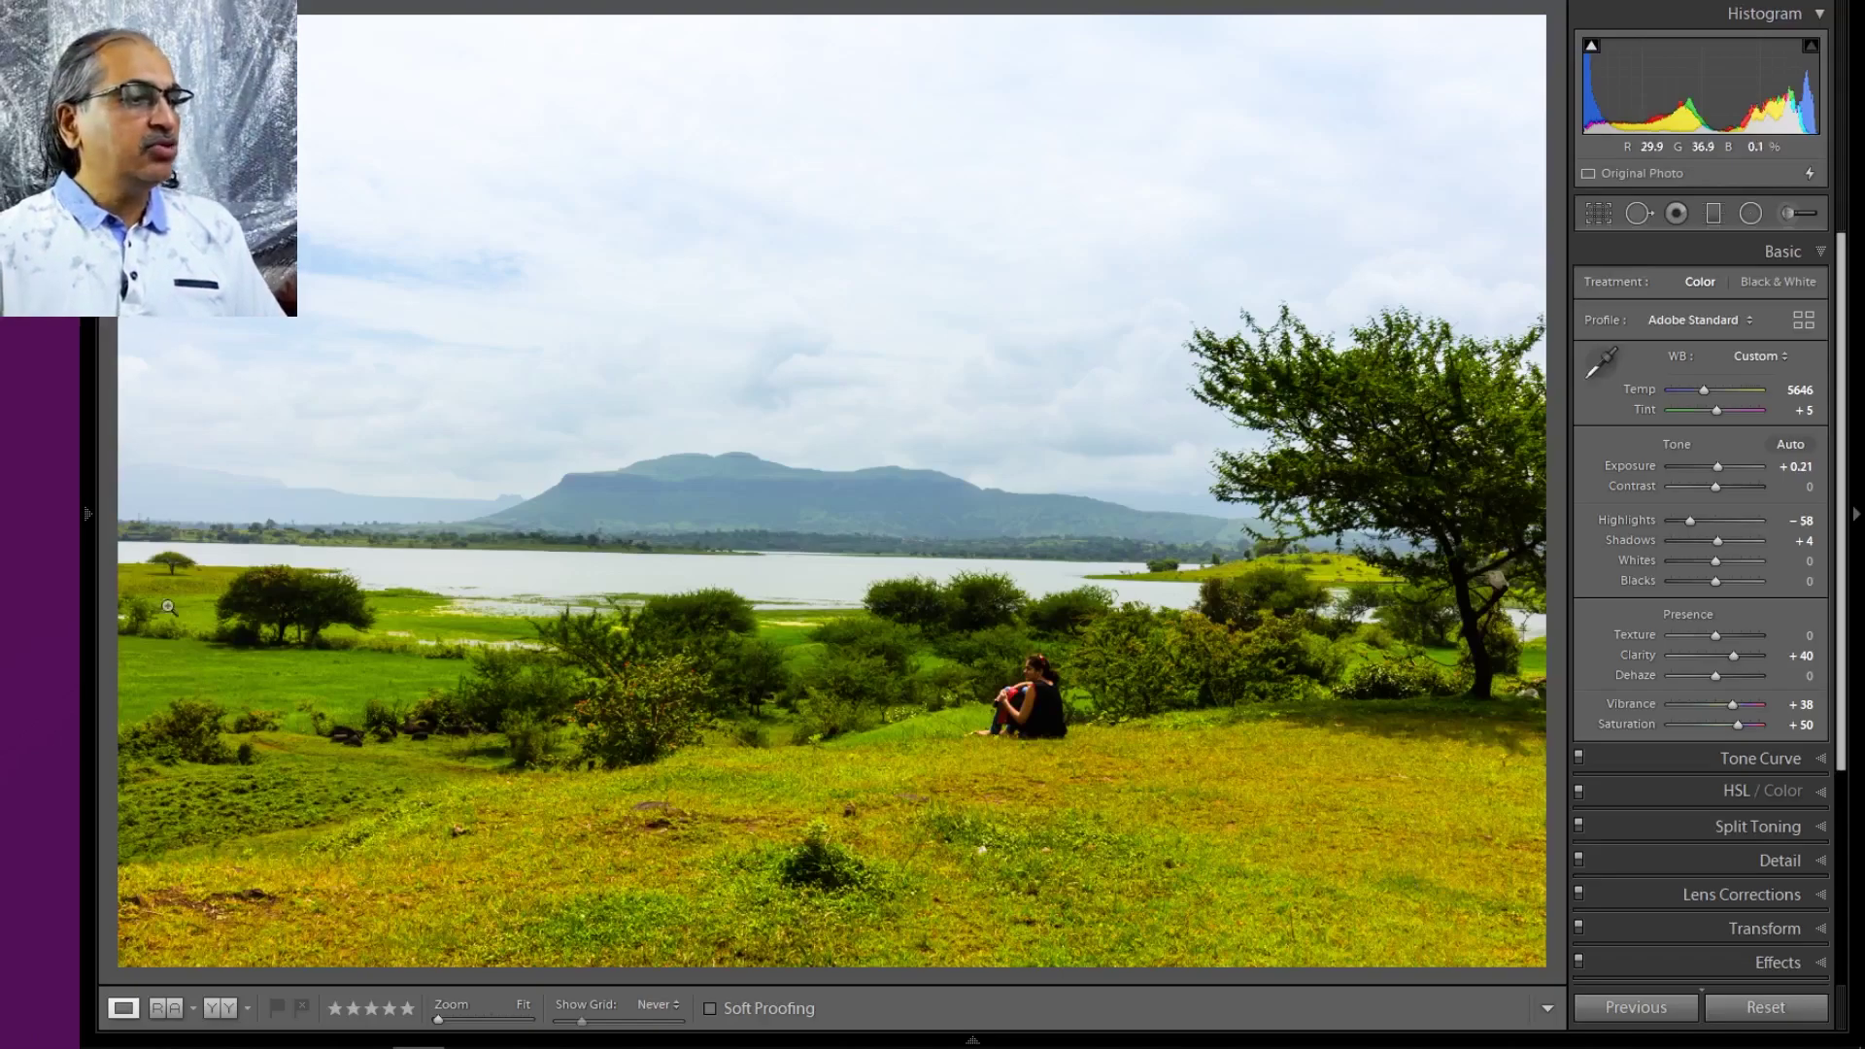
left_click_drag(456, 656, 320, 695)
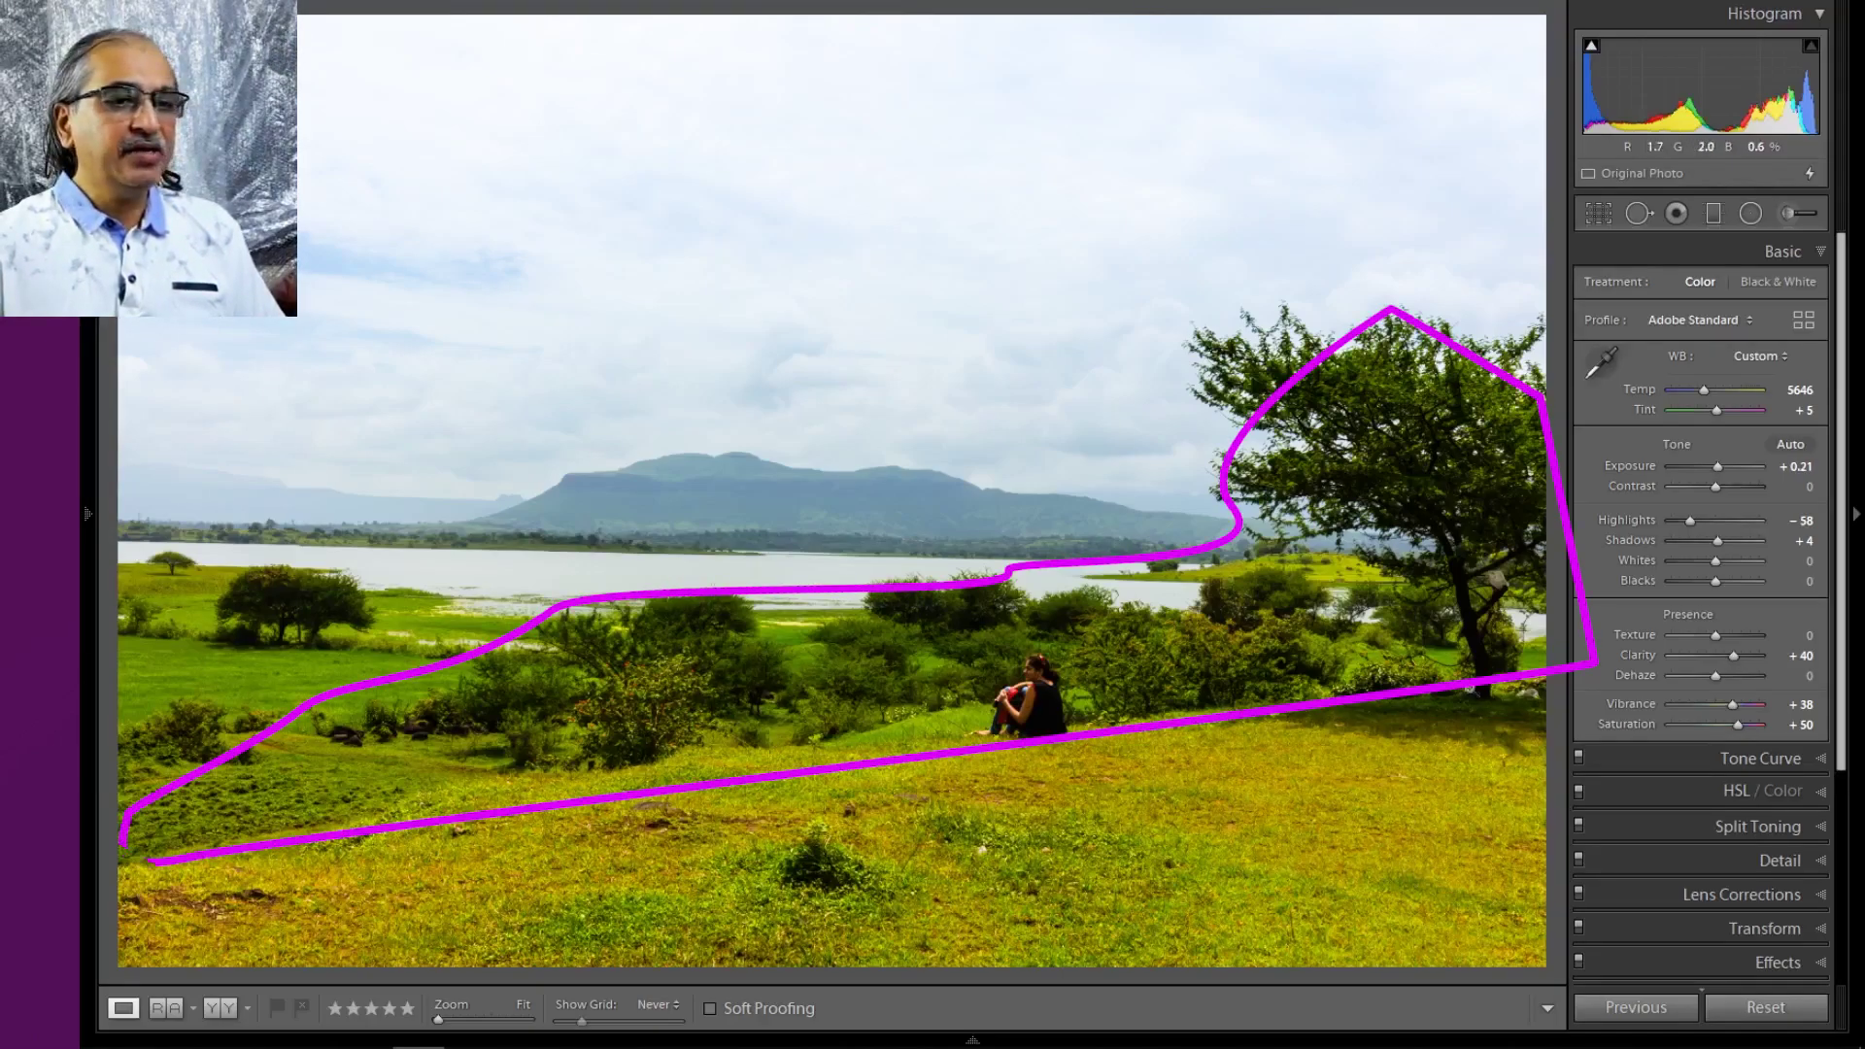
key("Escape")
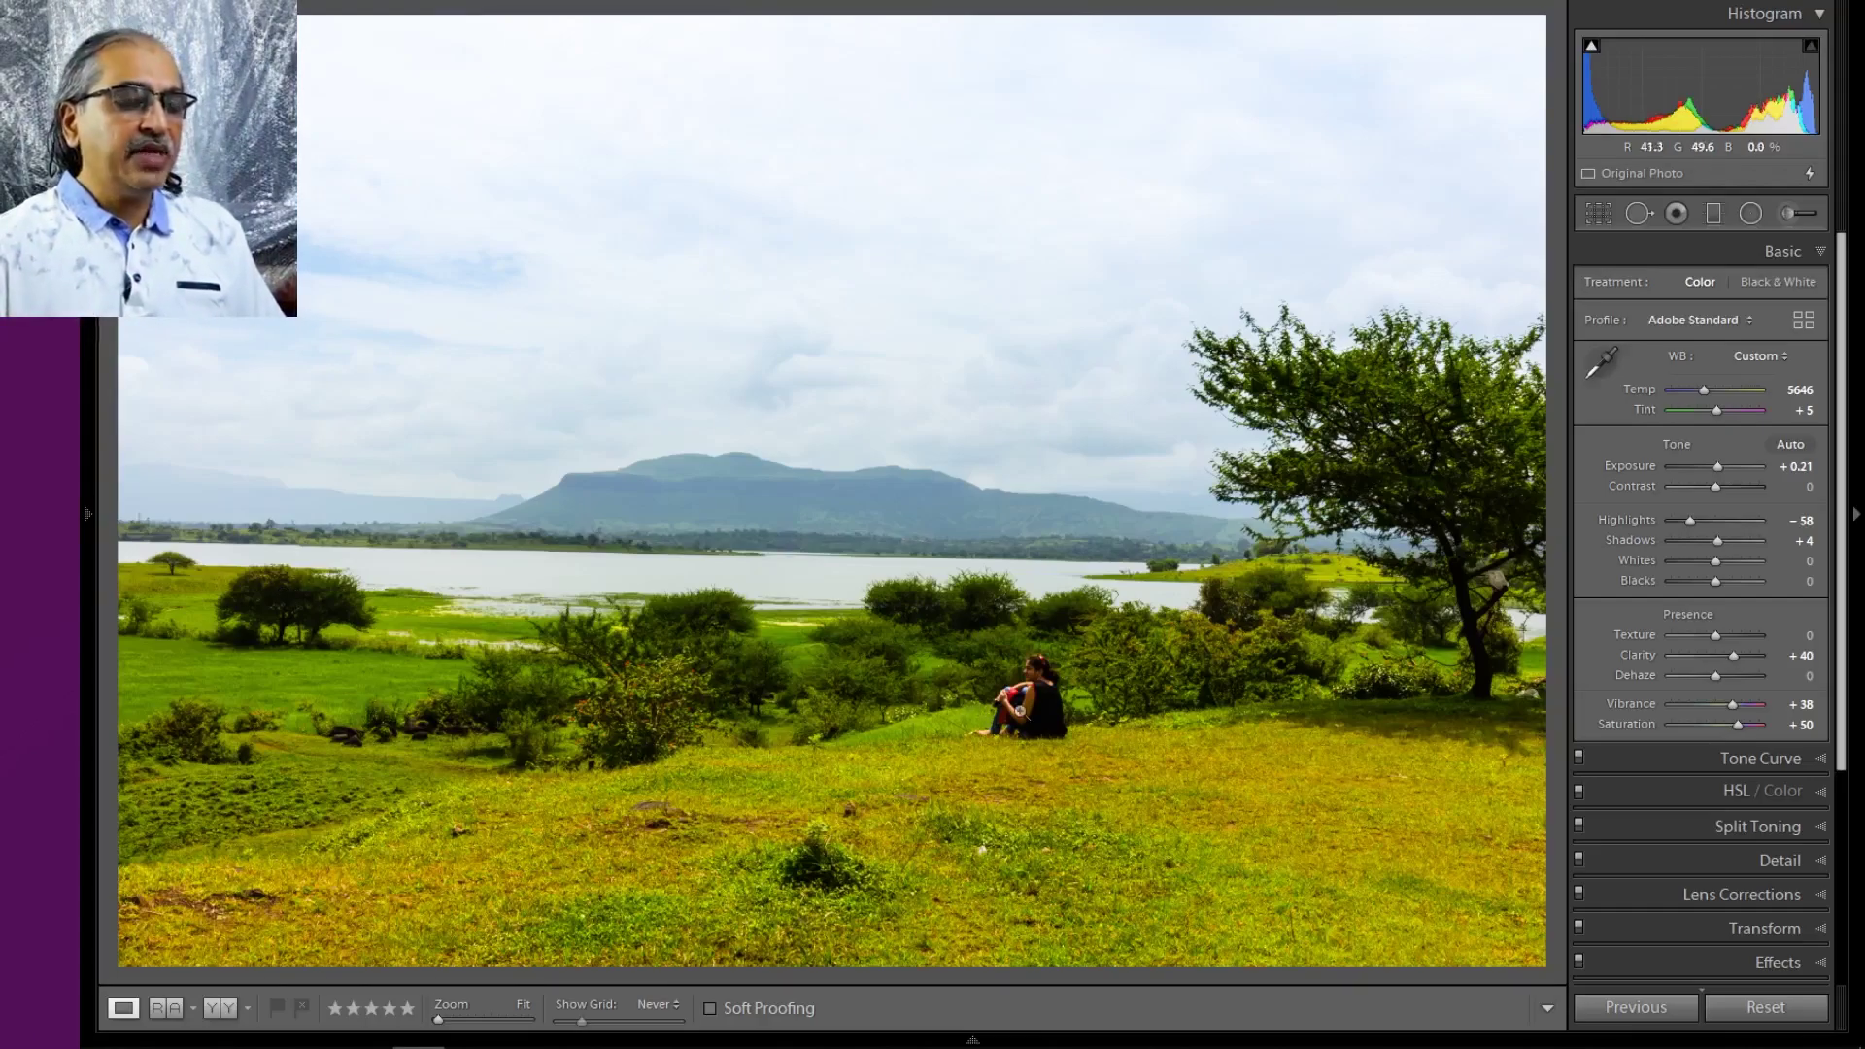
left_click(1019, 710)
left_click(1076, 656)
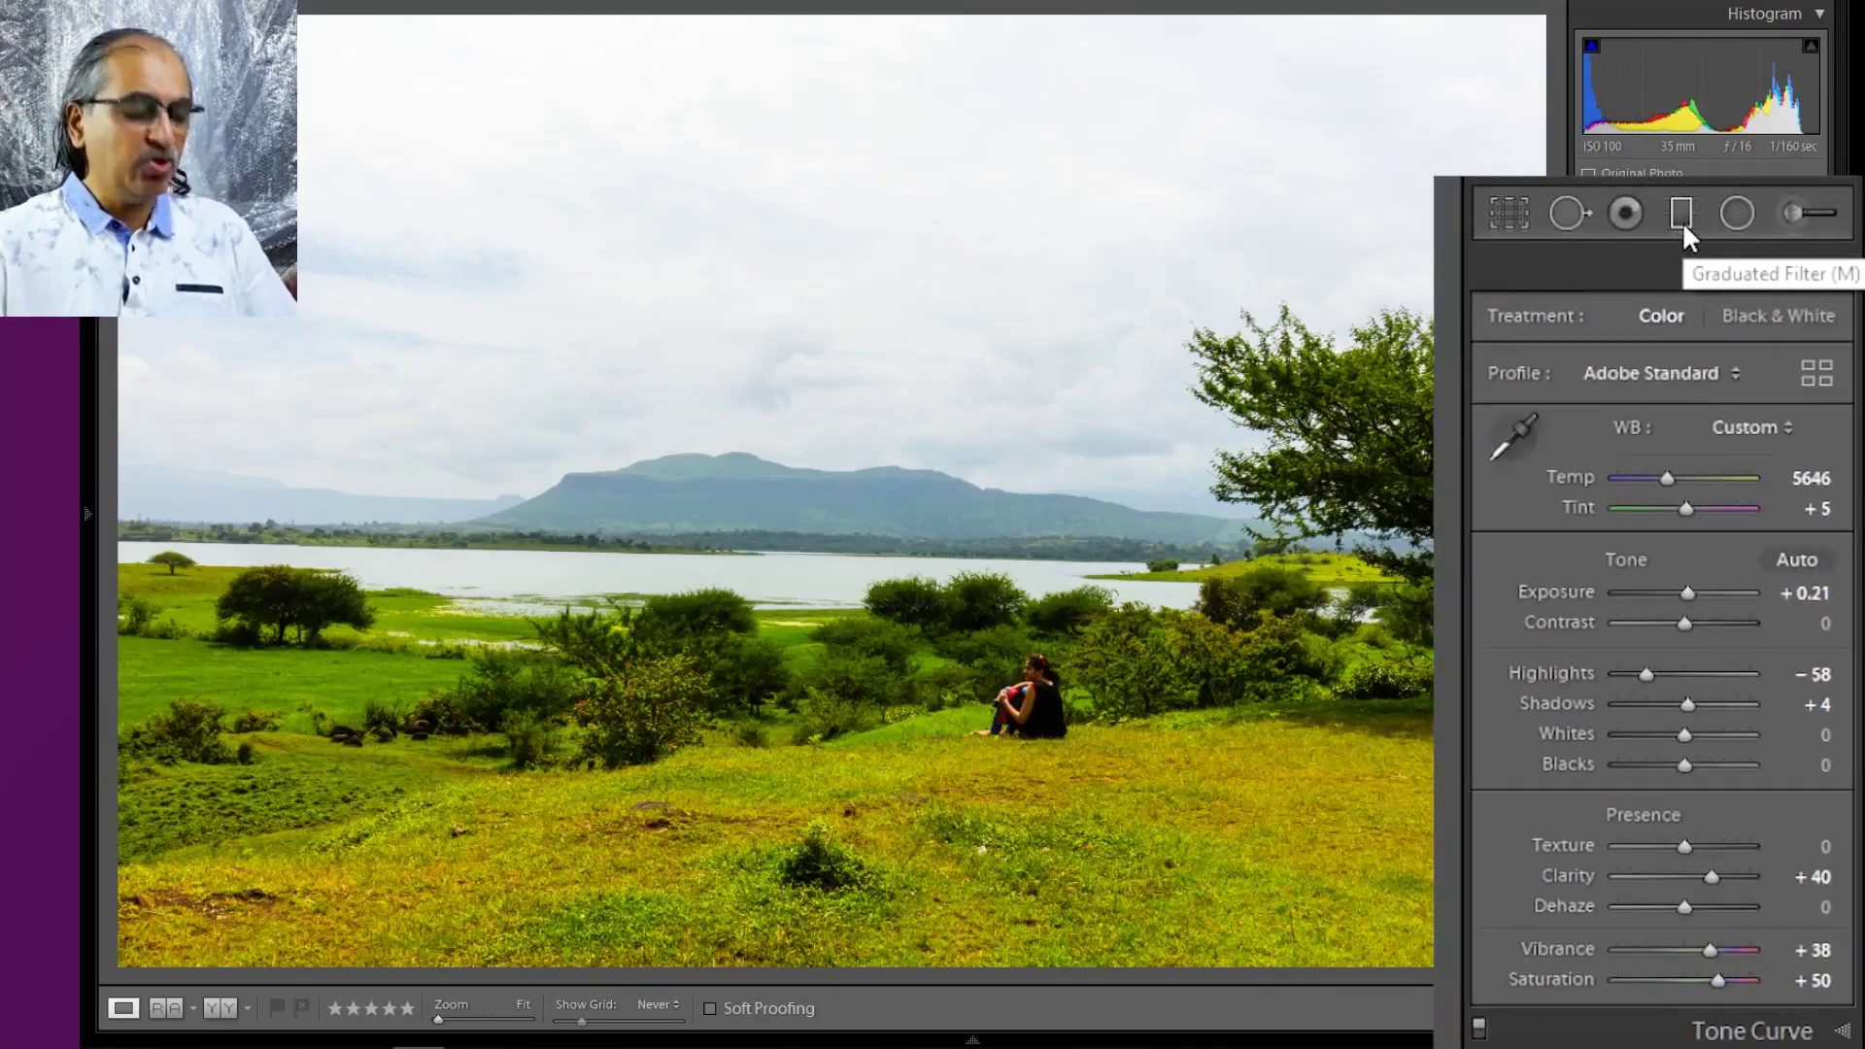
Drag a graduated filter down from the sky top with Dehaze 20 and negative Exposure
left_click(1681, 213)
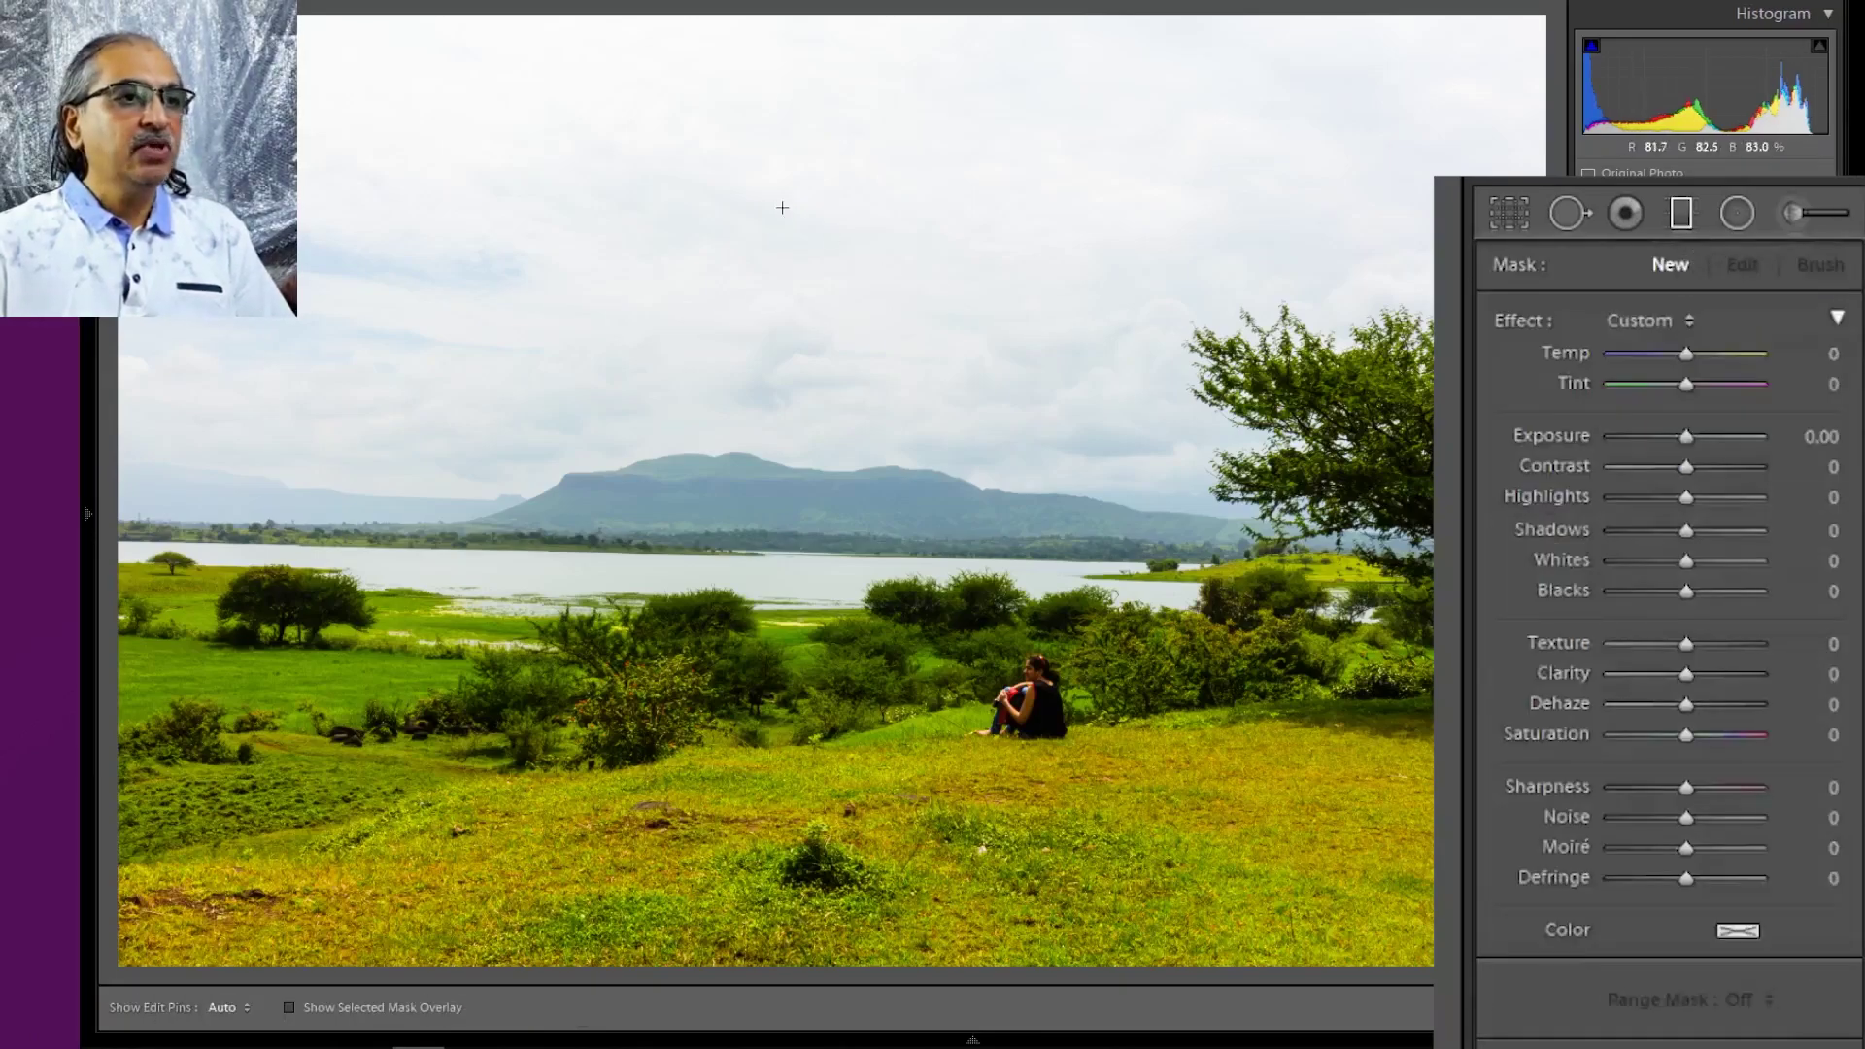
mouse_move(880, 18)
left_mouse_down()
mouse_move(922, 515)
mouse_move(867, 587)
left_mouse_up()
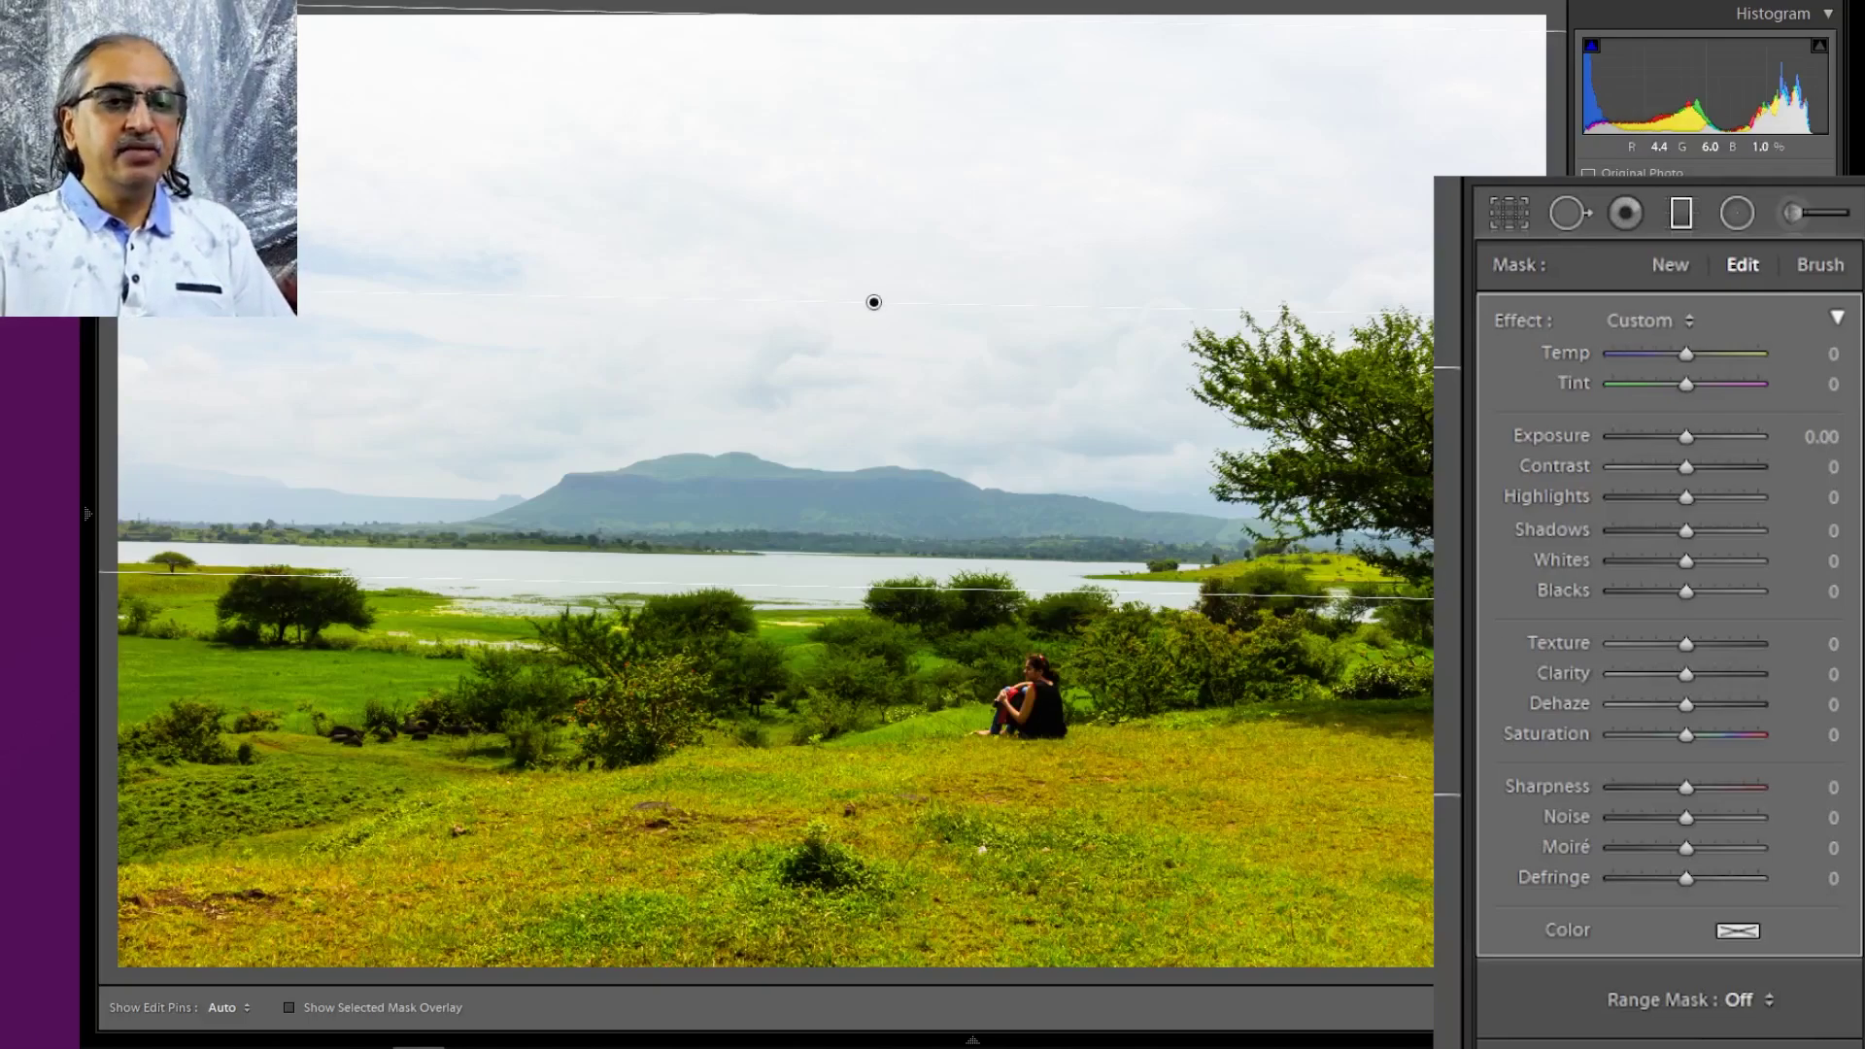
left_click_drag(1686, 704, 1699, 664)
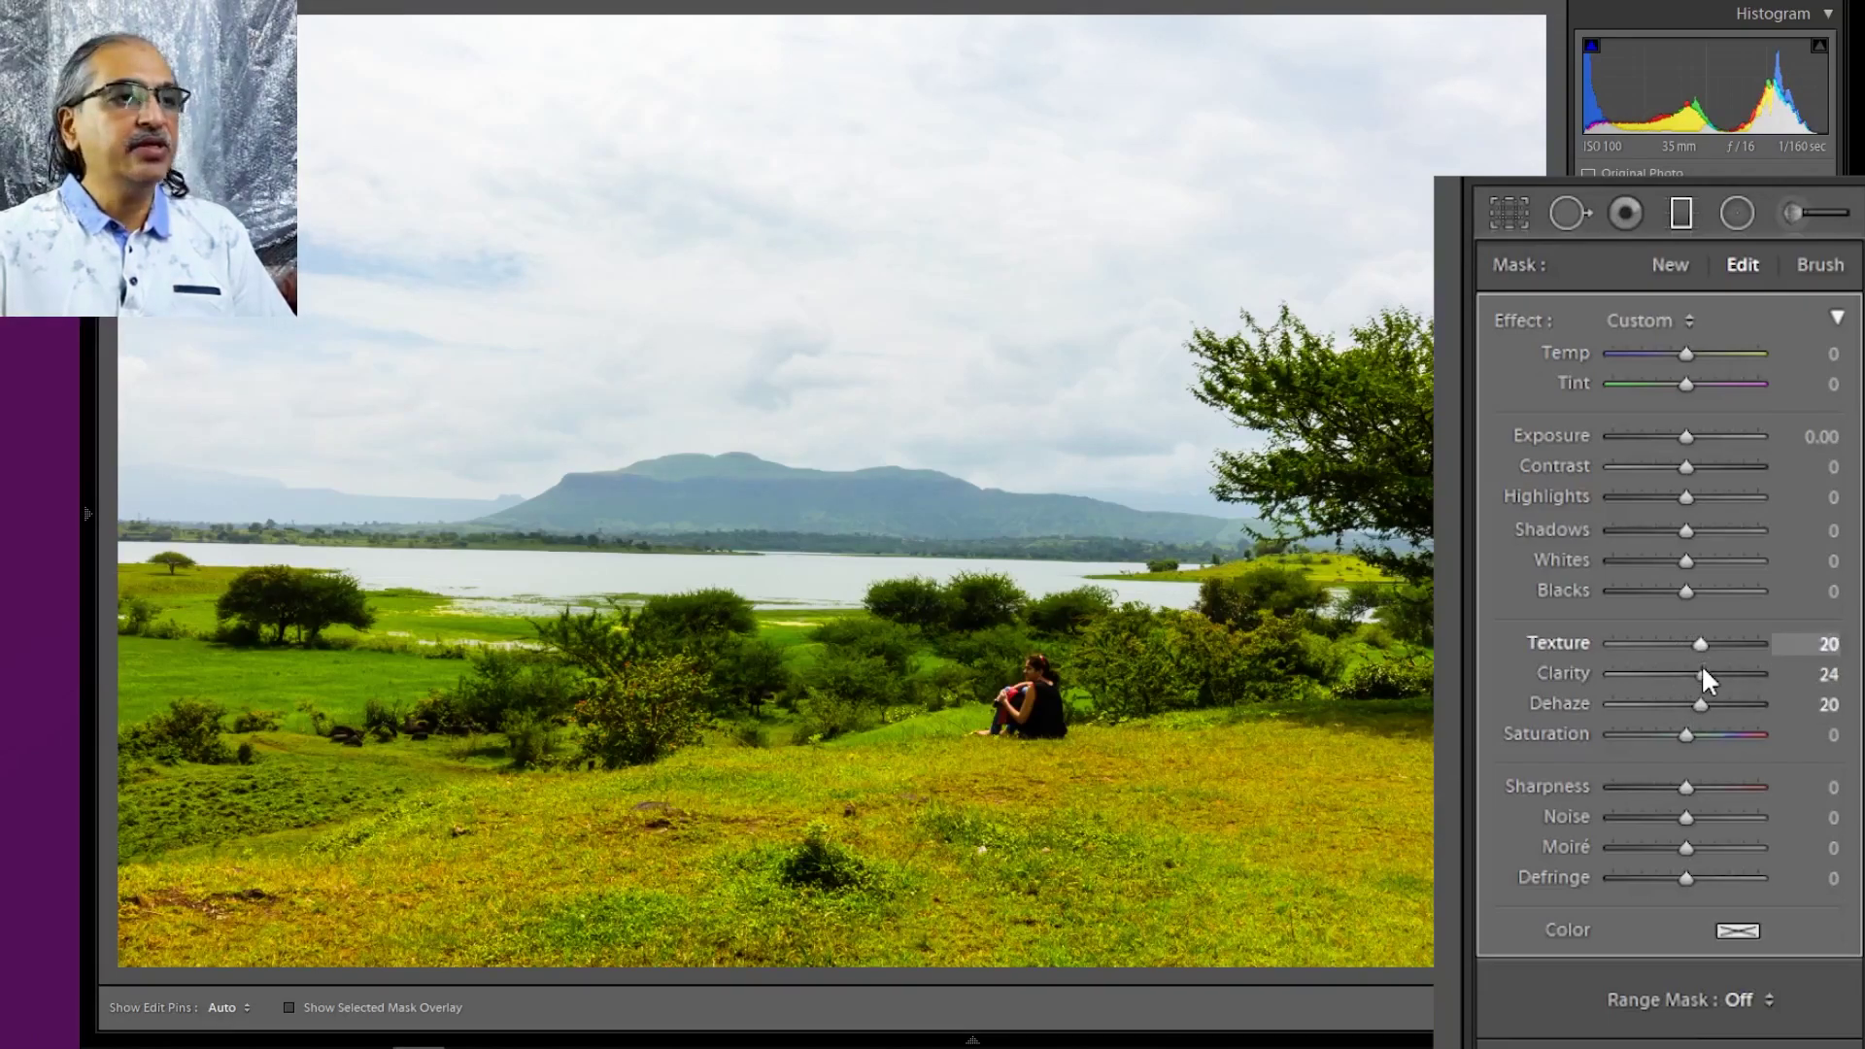
left_click_drag(1687, 437, 1663, 439)
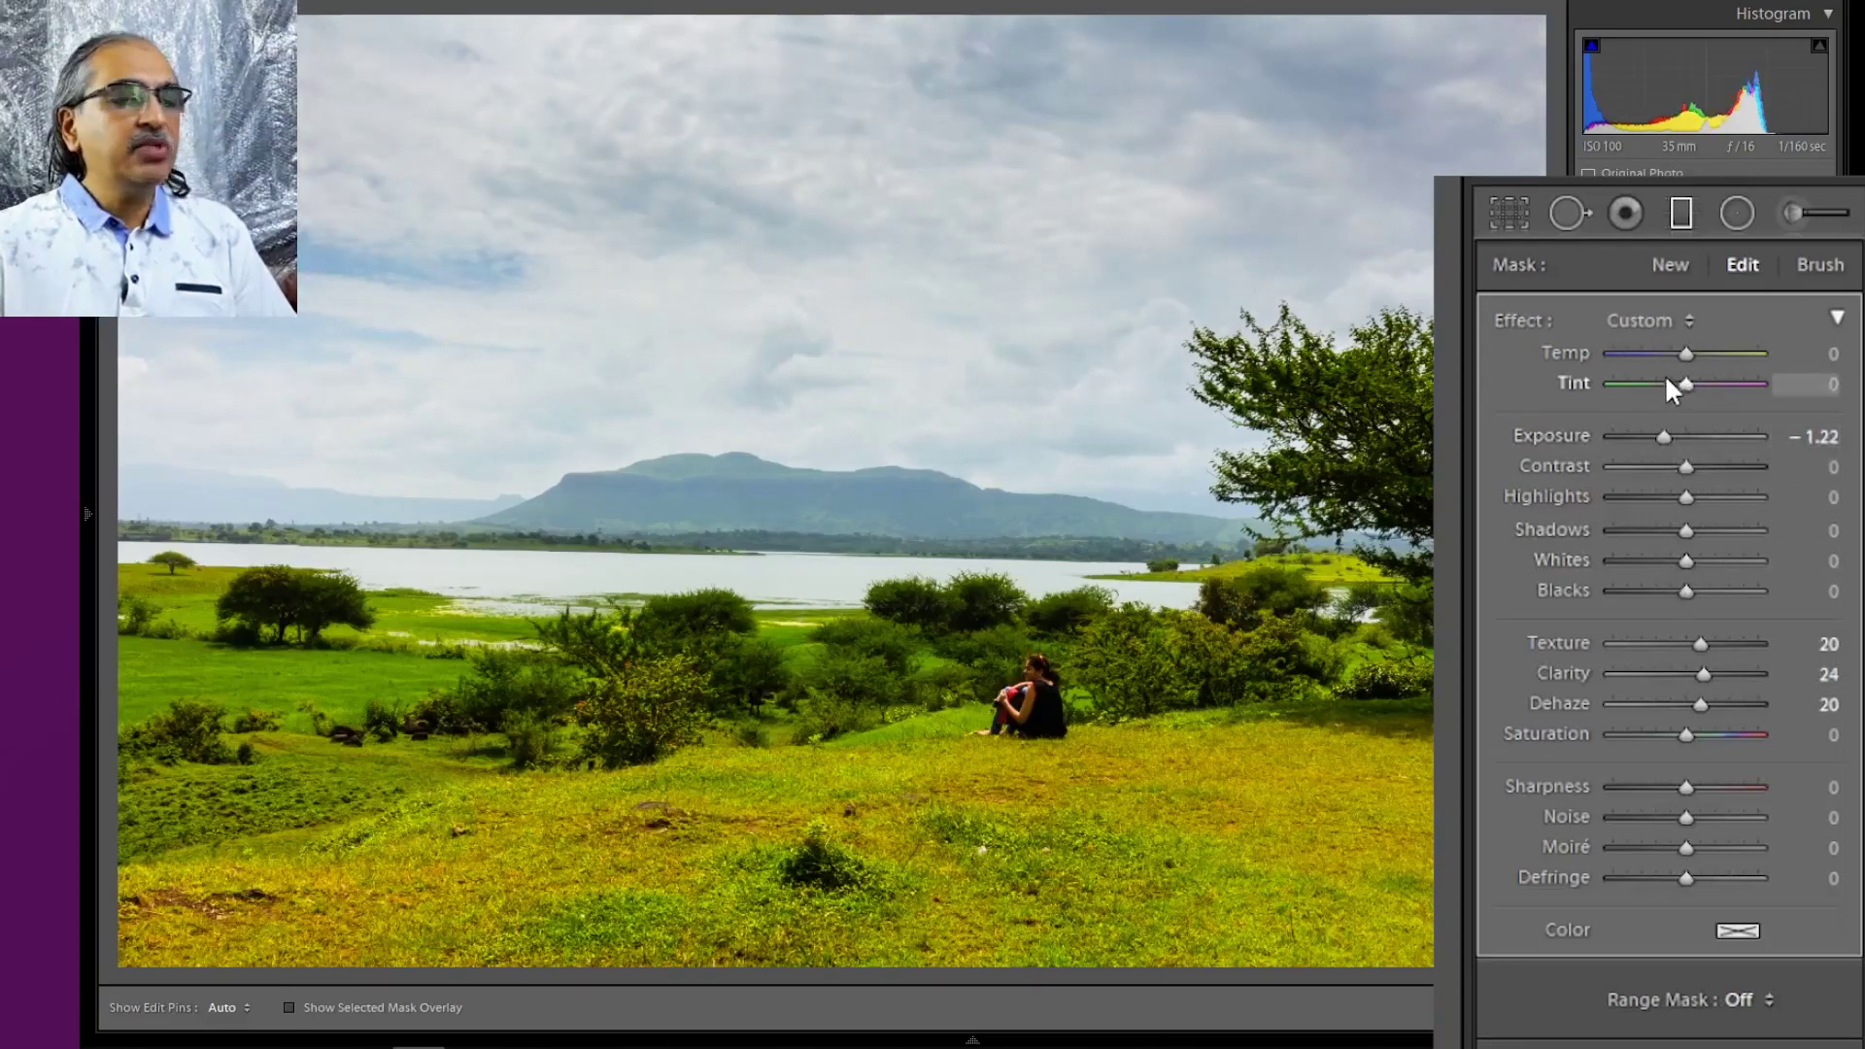
Set the sky filter's Temp to −5 and show its mask overlay
left_click(1779, 357)
type("-15")
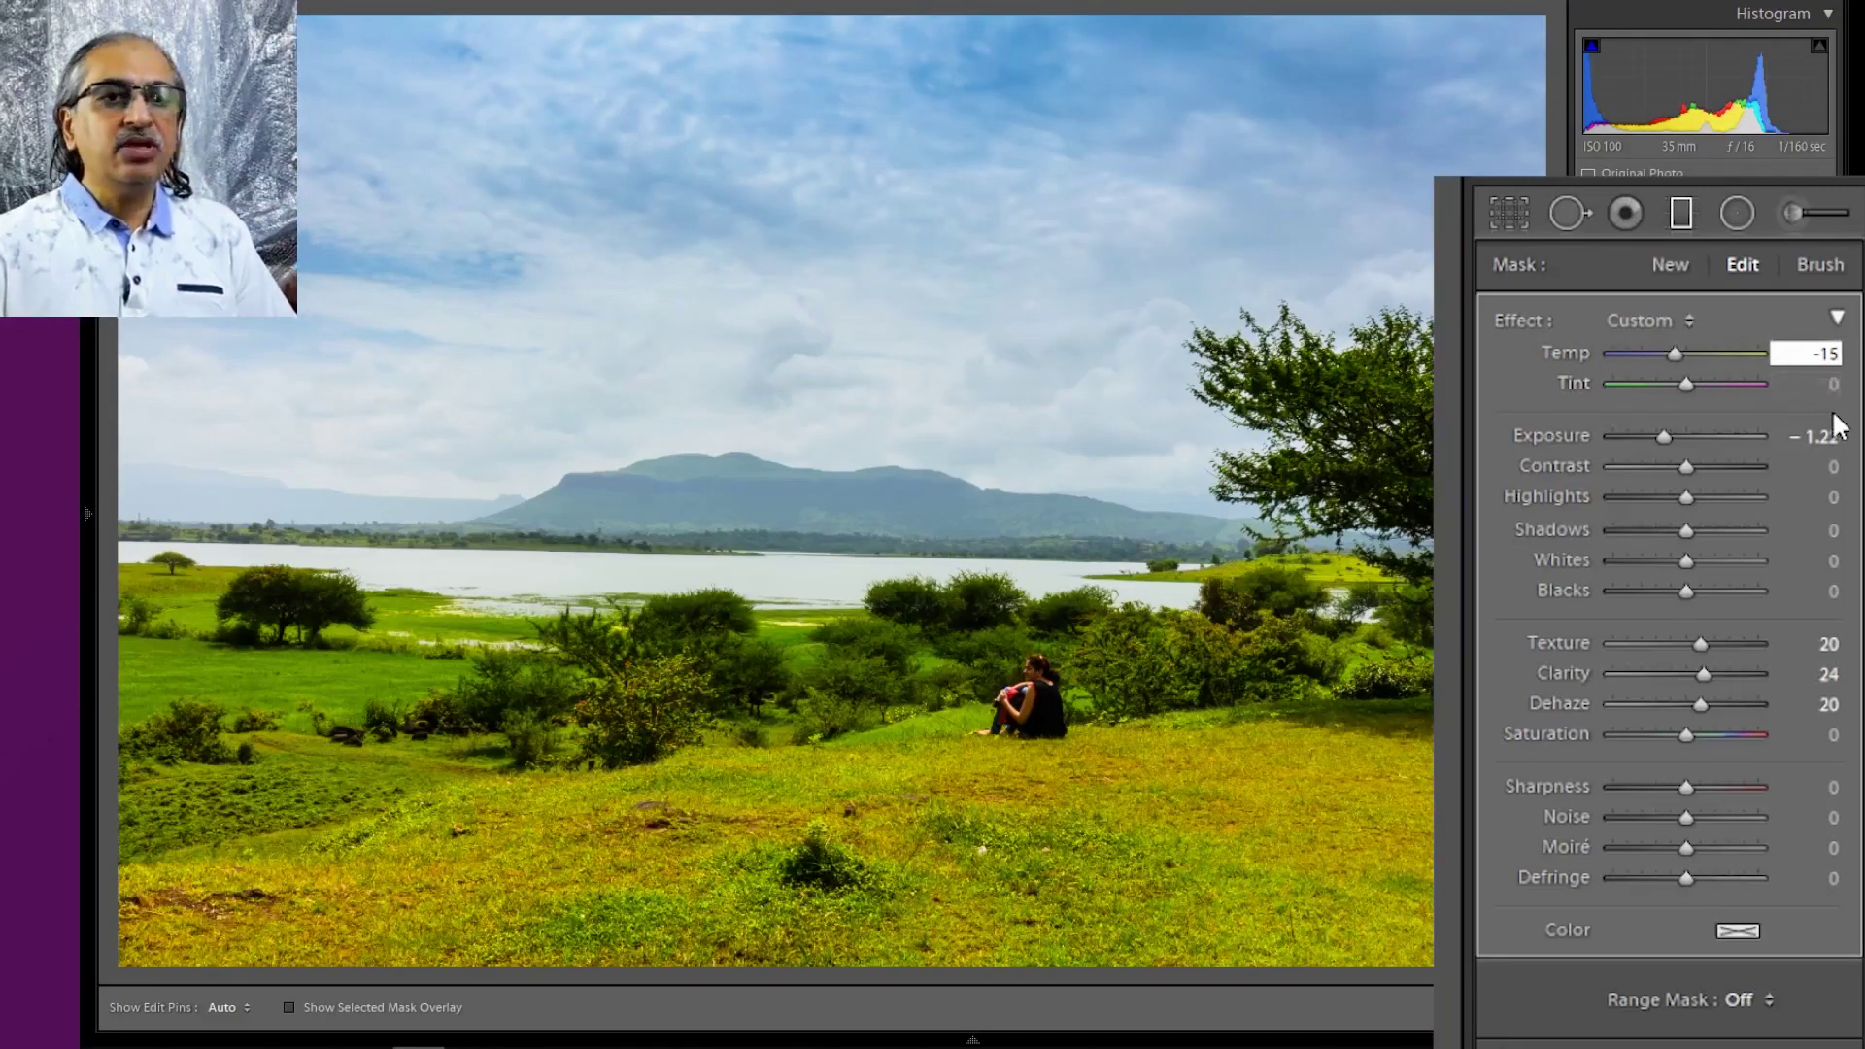
type("-10")
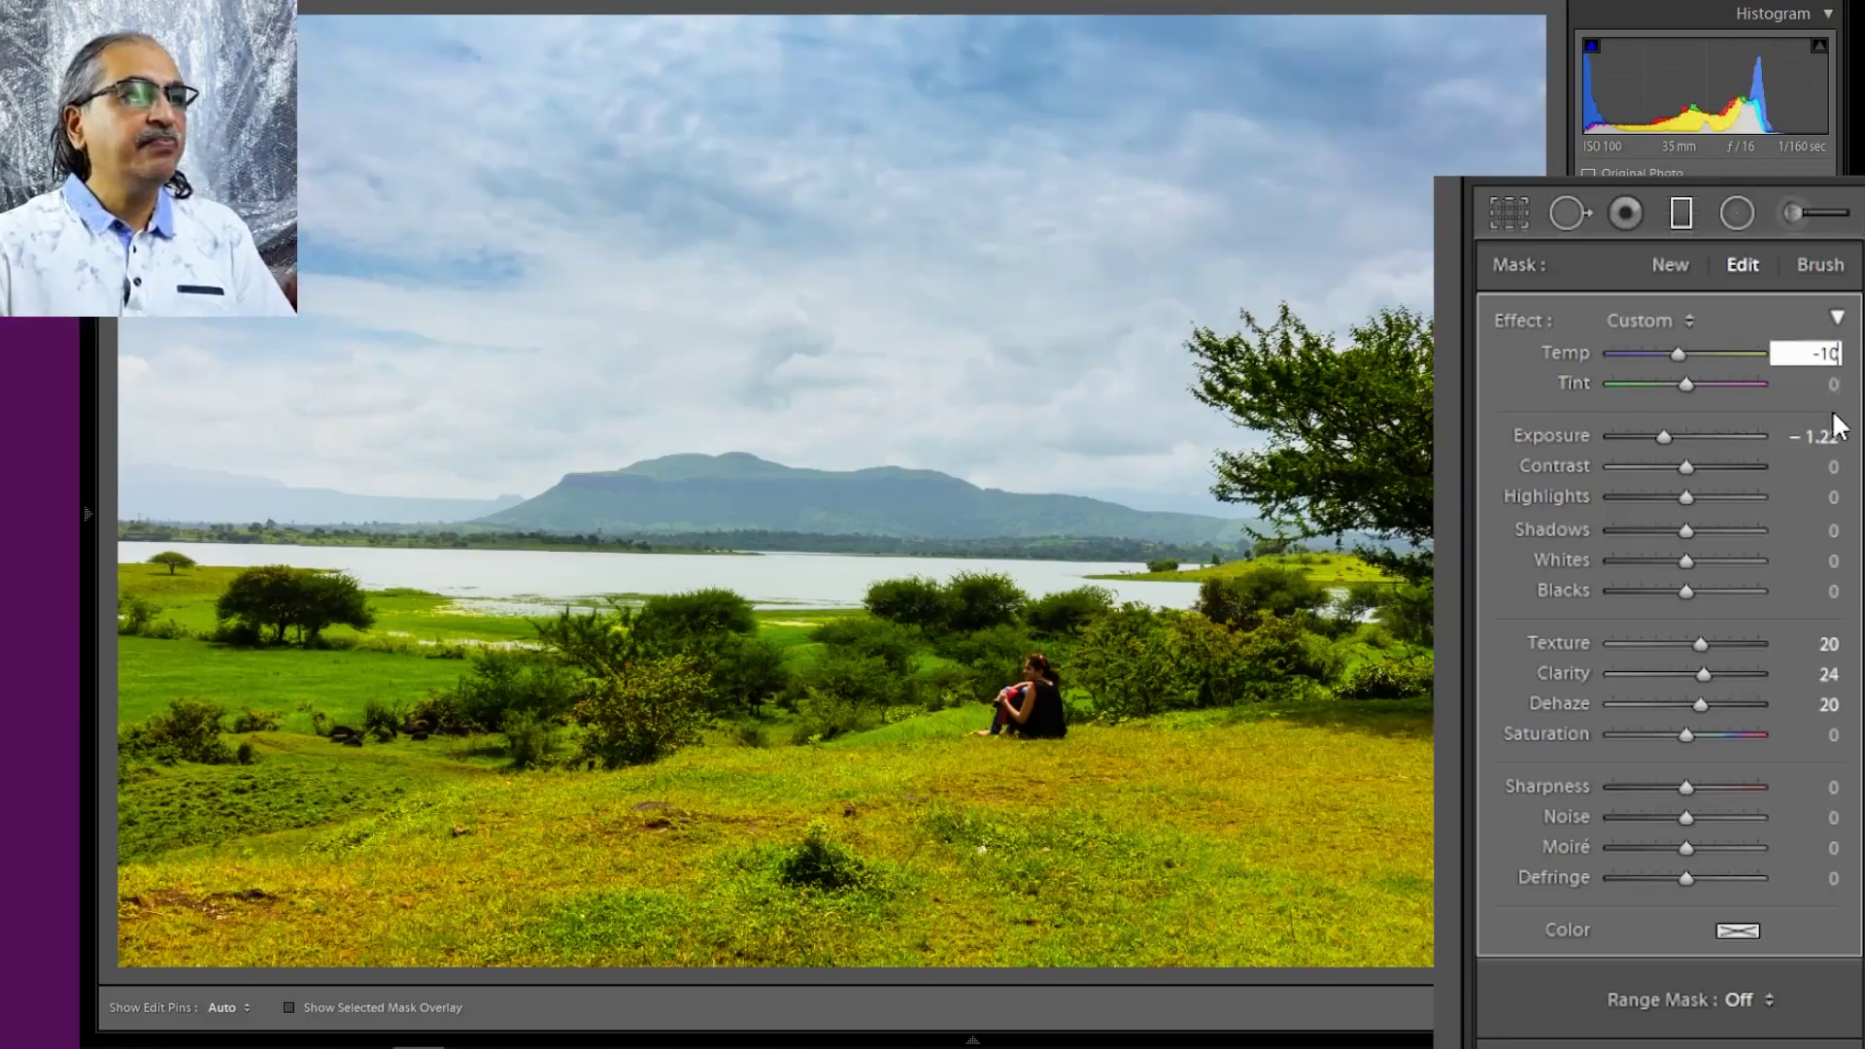
double_click(1825, 354)
type("5")
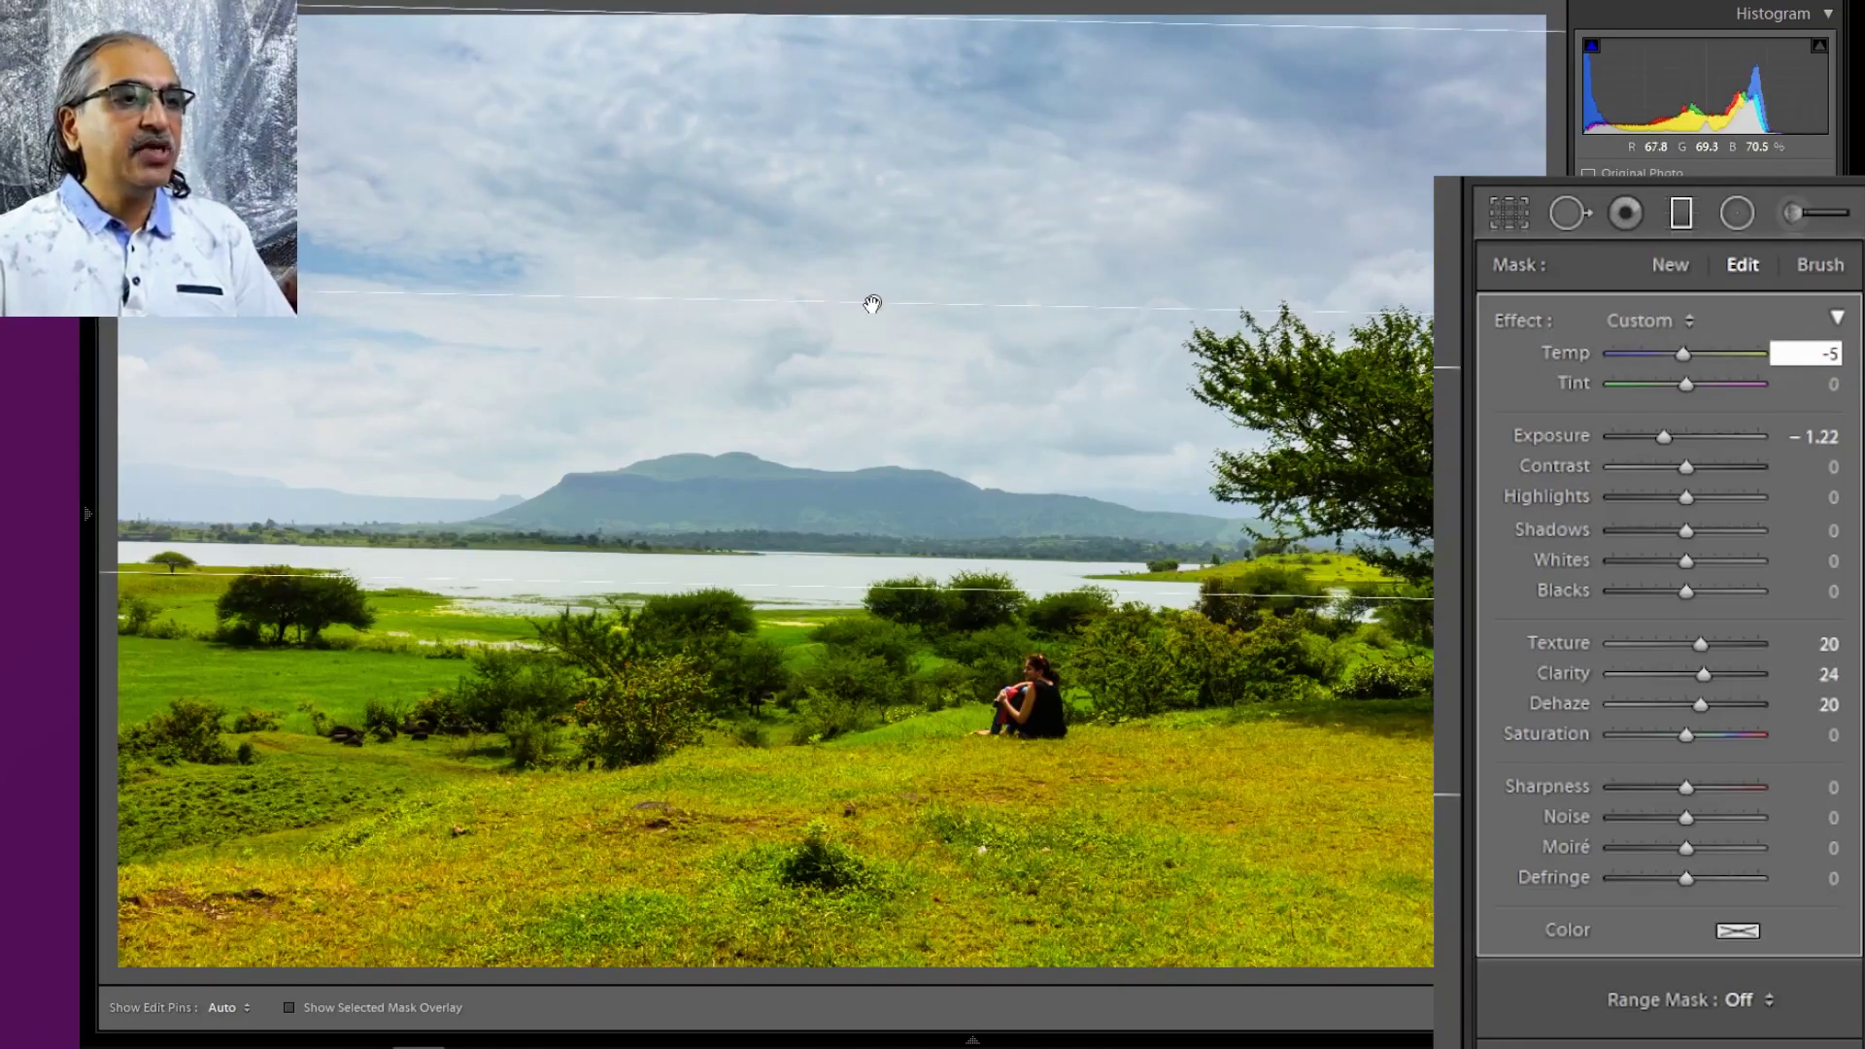
left_click(342, 1015)
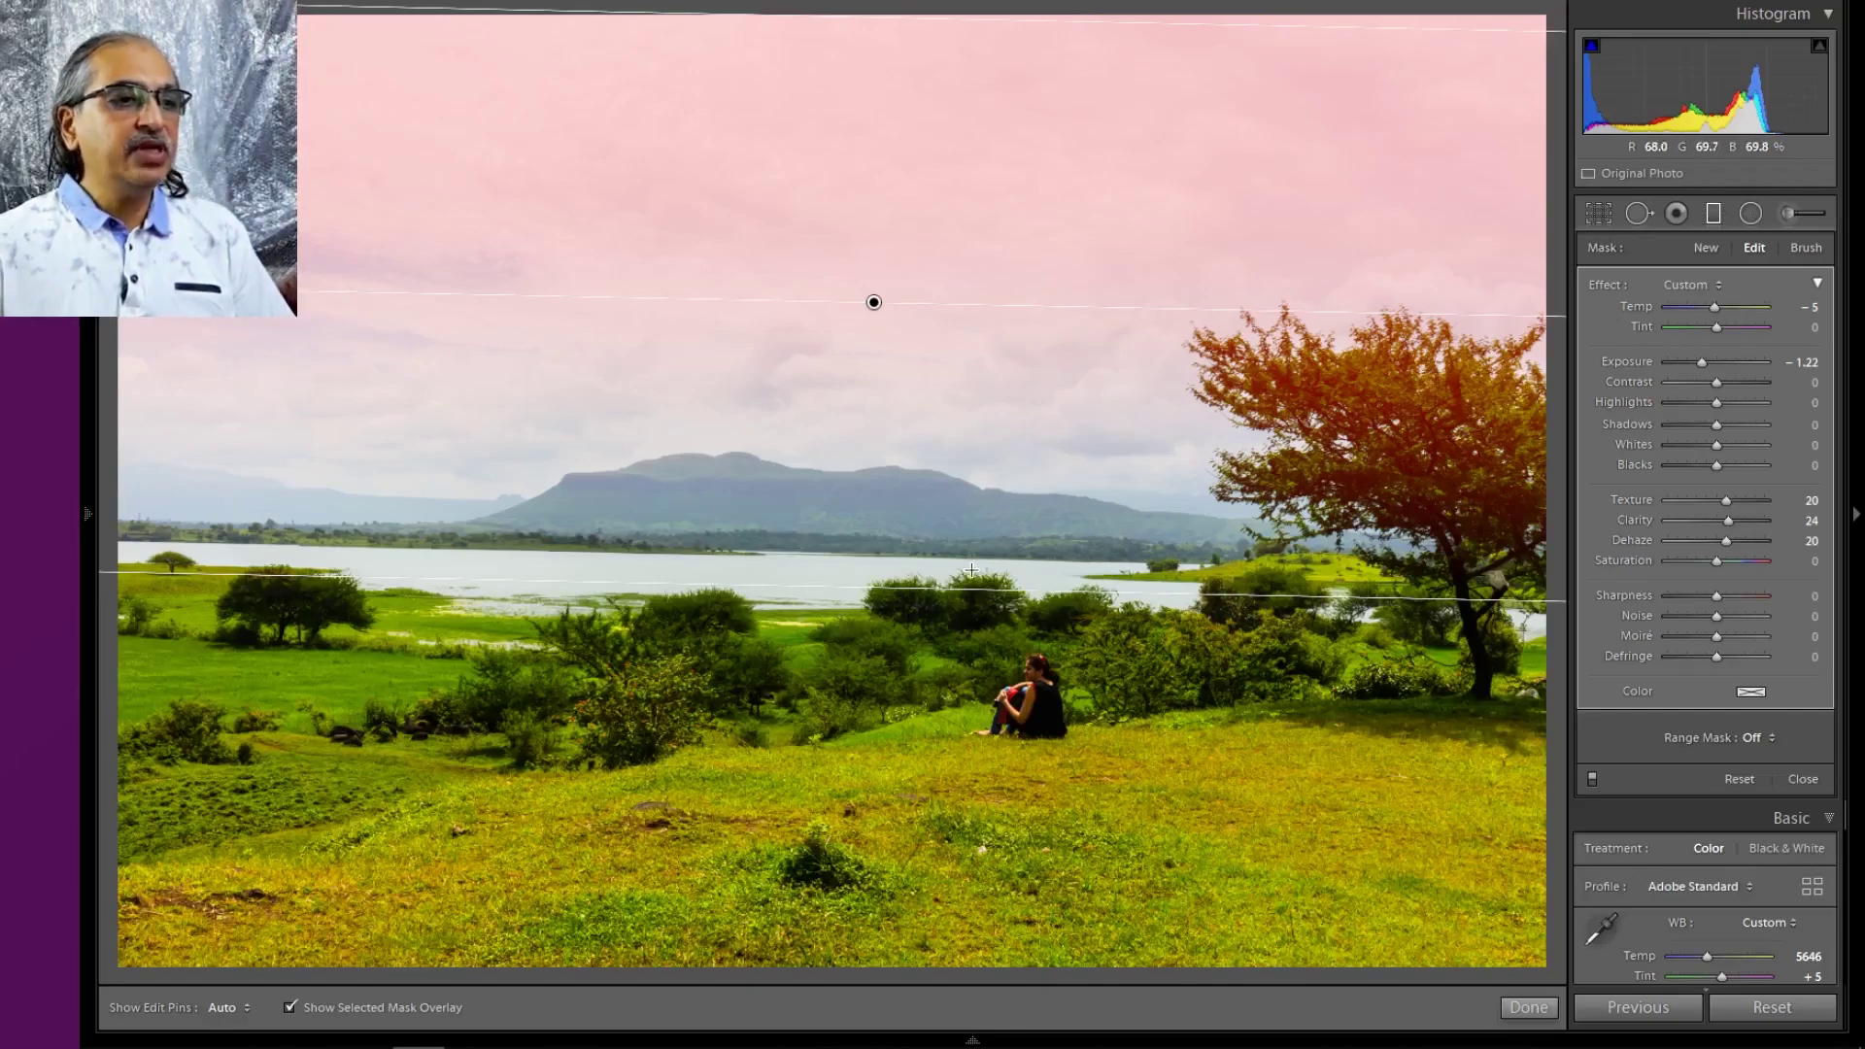
Lower the sky filter's bottom transition line and enter Brush mode to refine its mask
left_click_drag(971, 570, 971, 656)
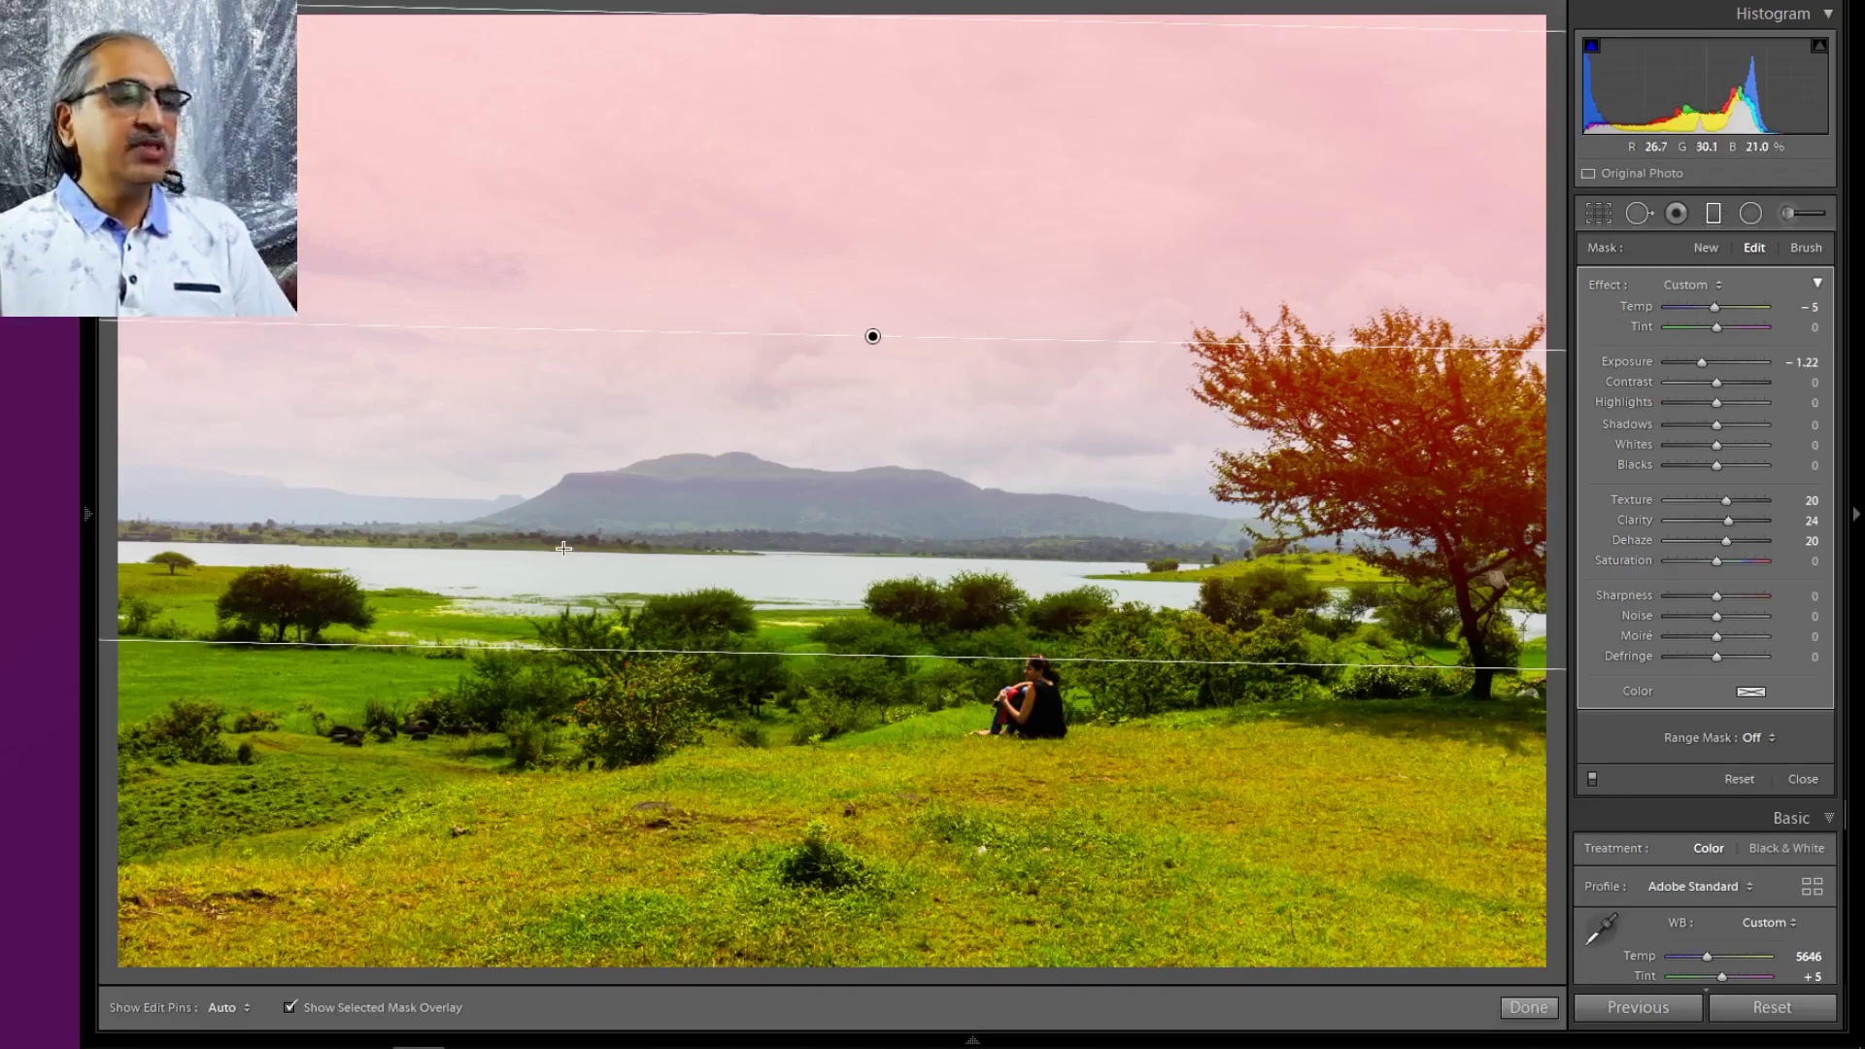
key("shift+t")
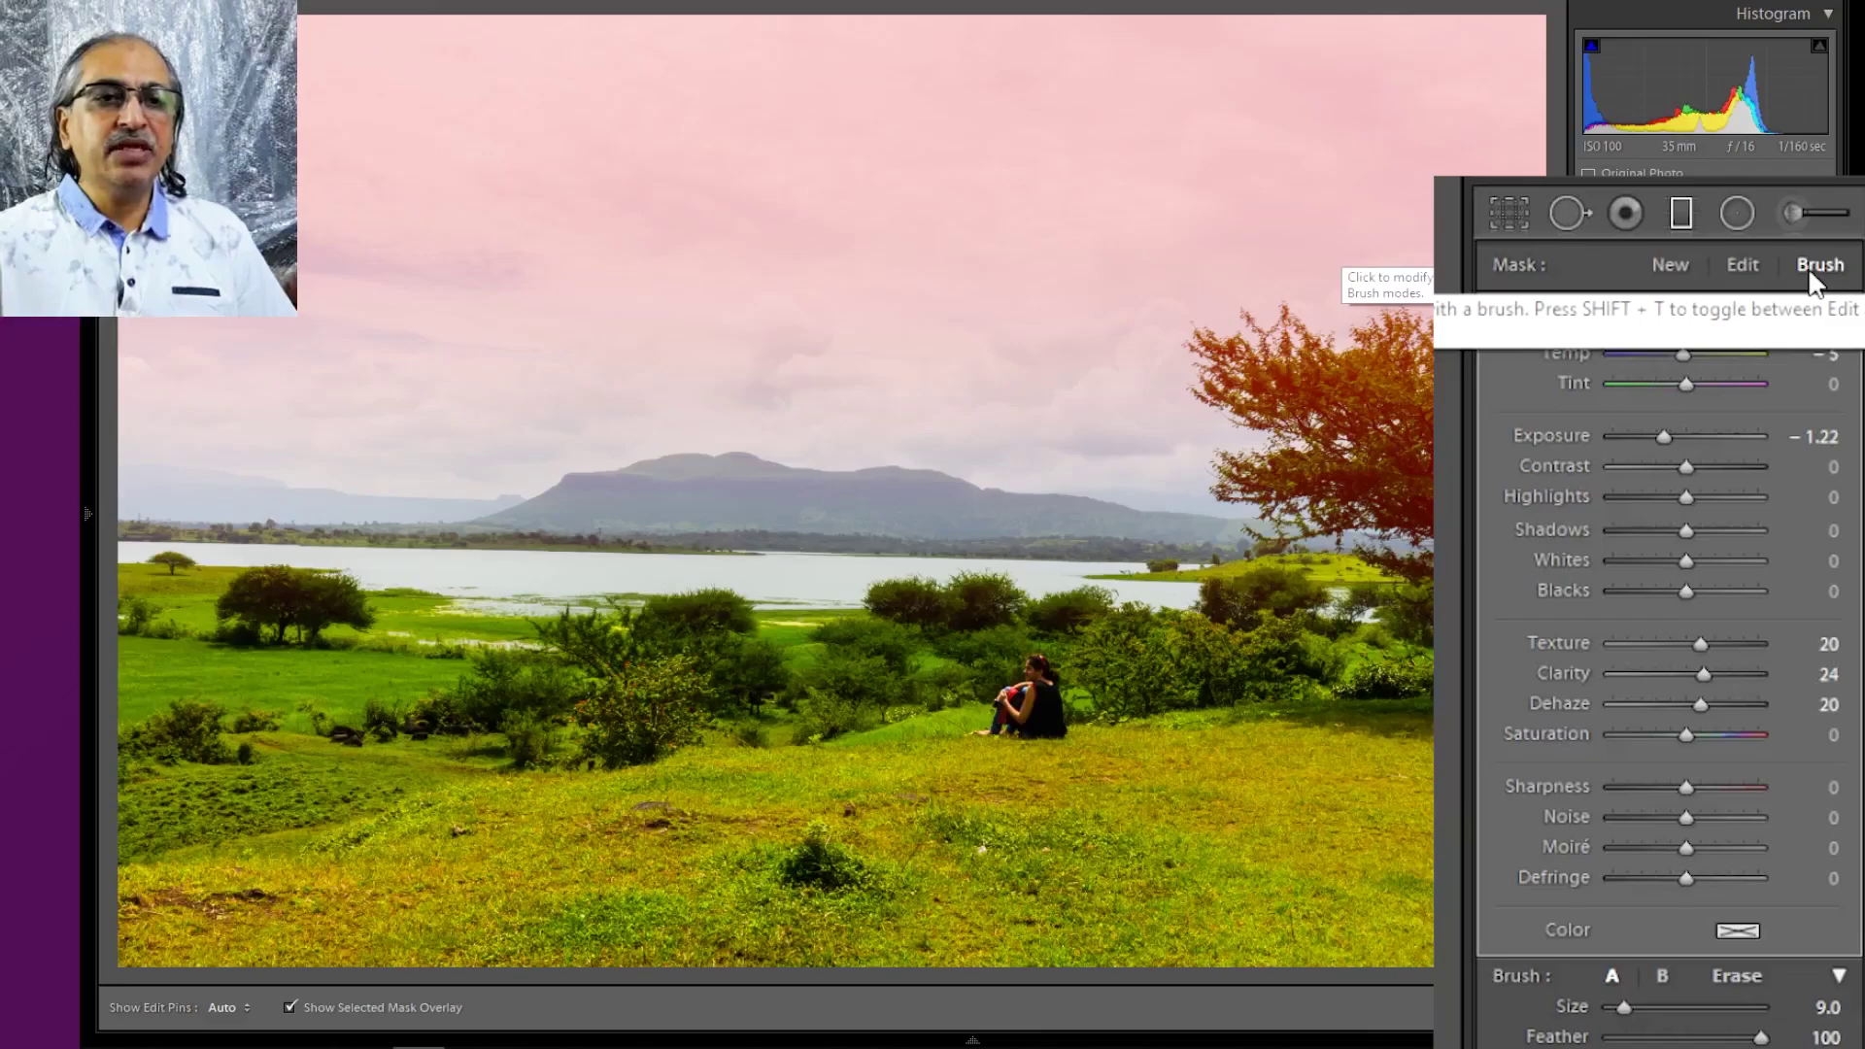
Set an Erase brush of size 17, feather 70, and erase the filter from the right tree
scroll(1808, 266, "down", 5)
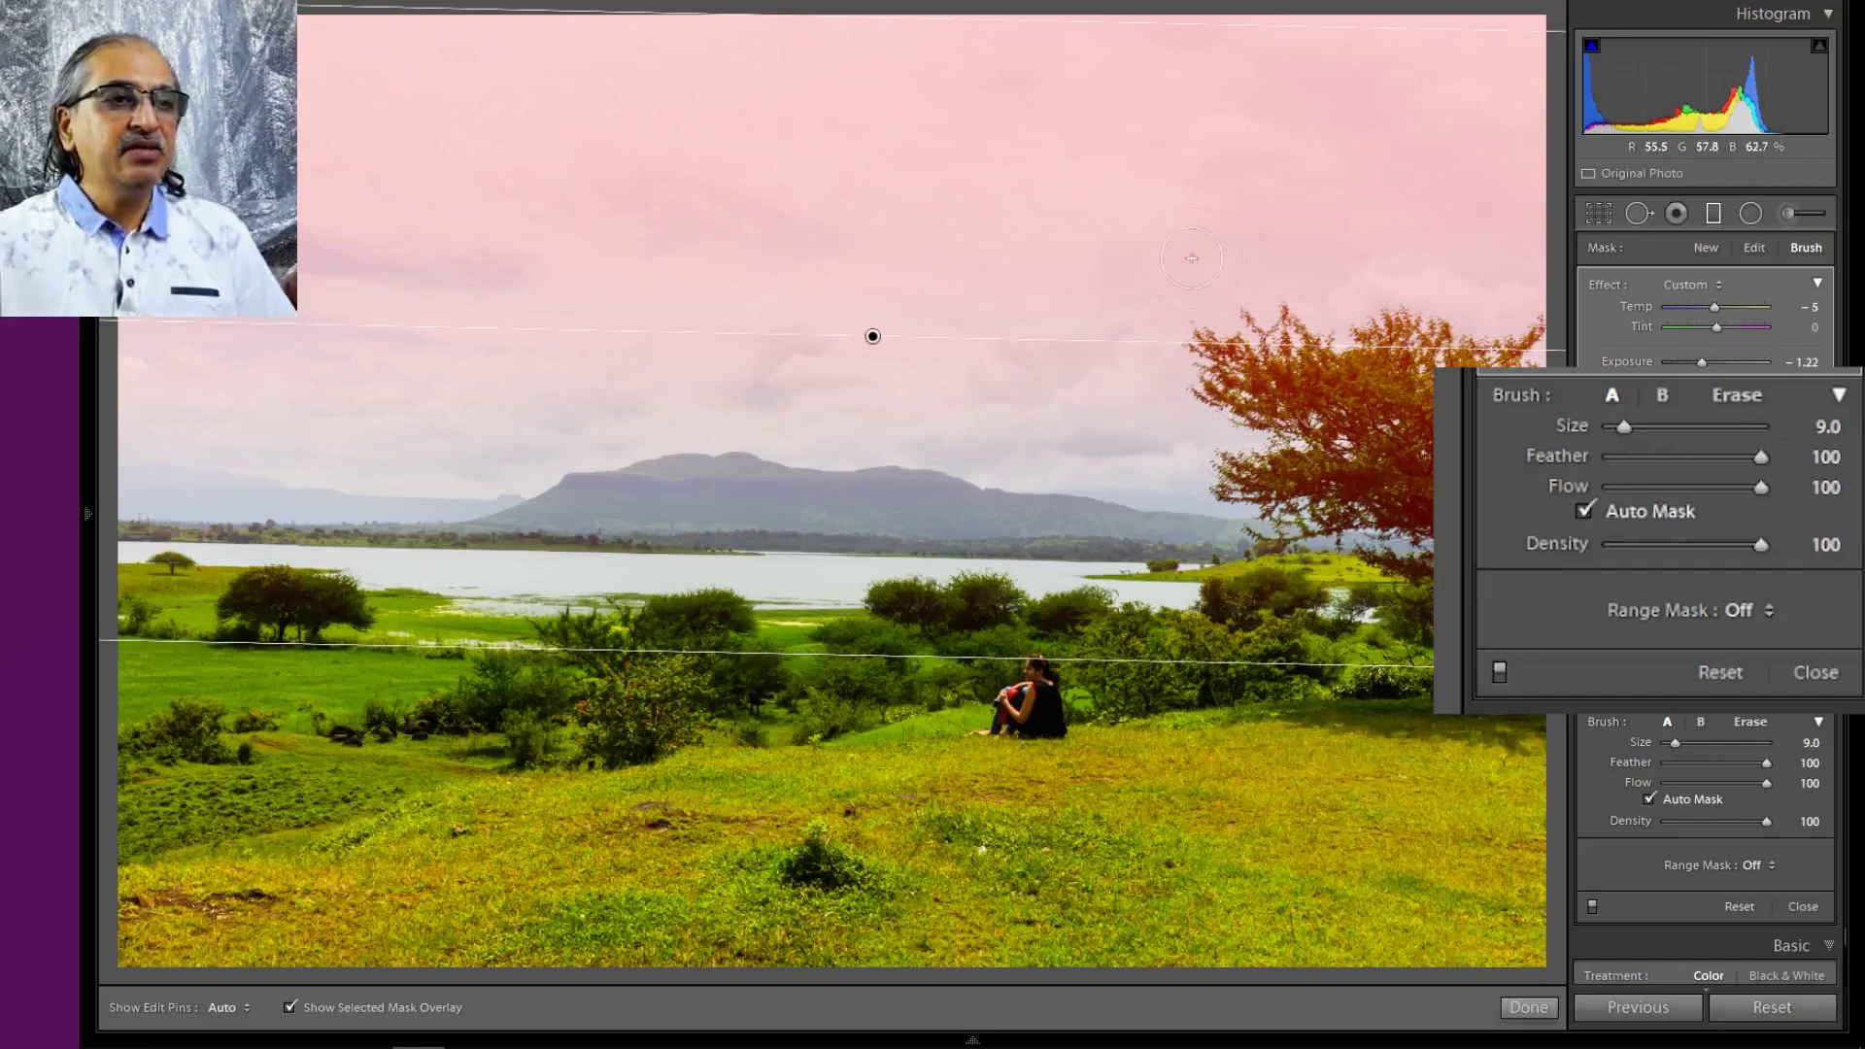
scroll(1087, 374, "up", 1)
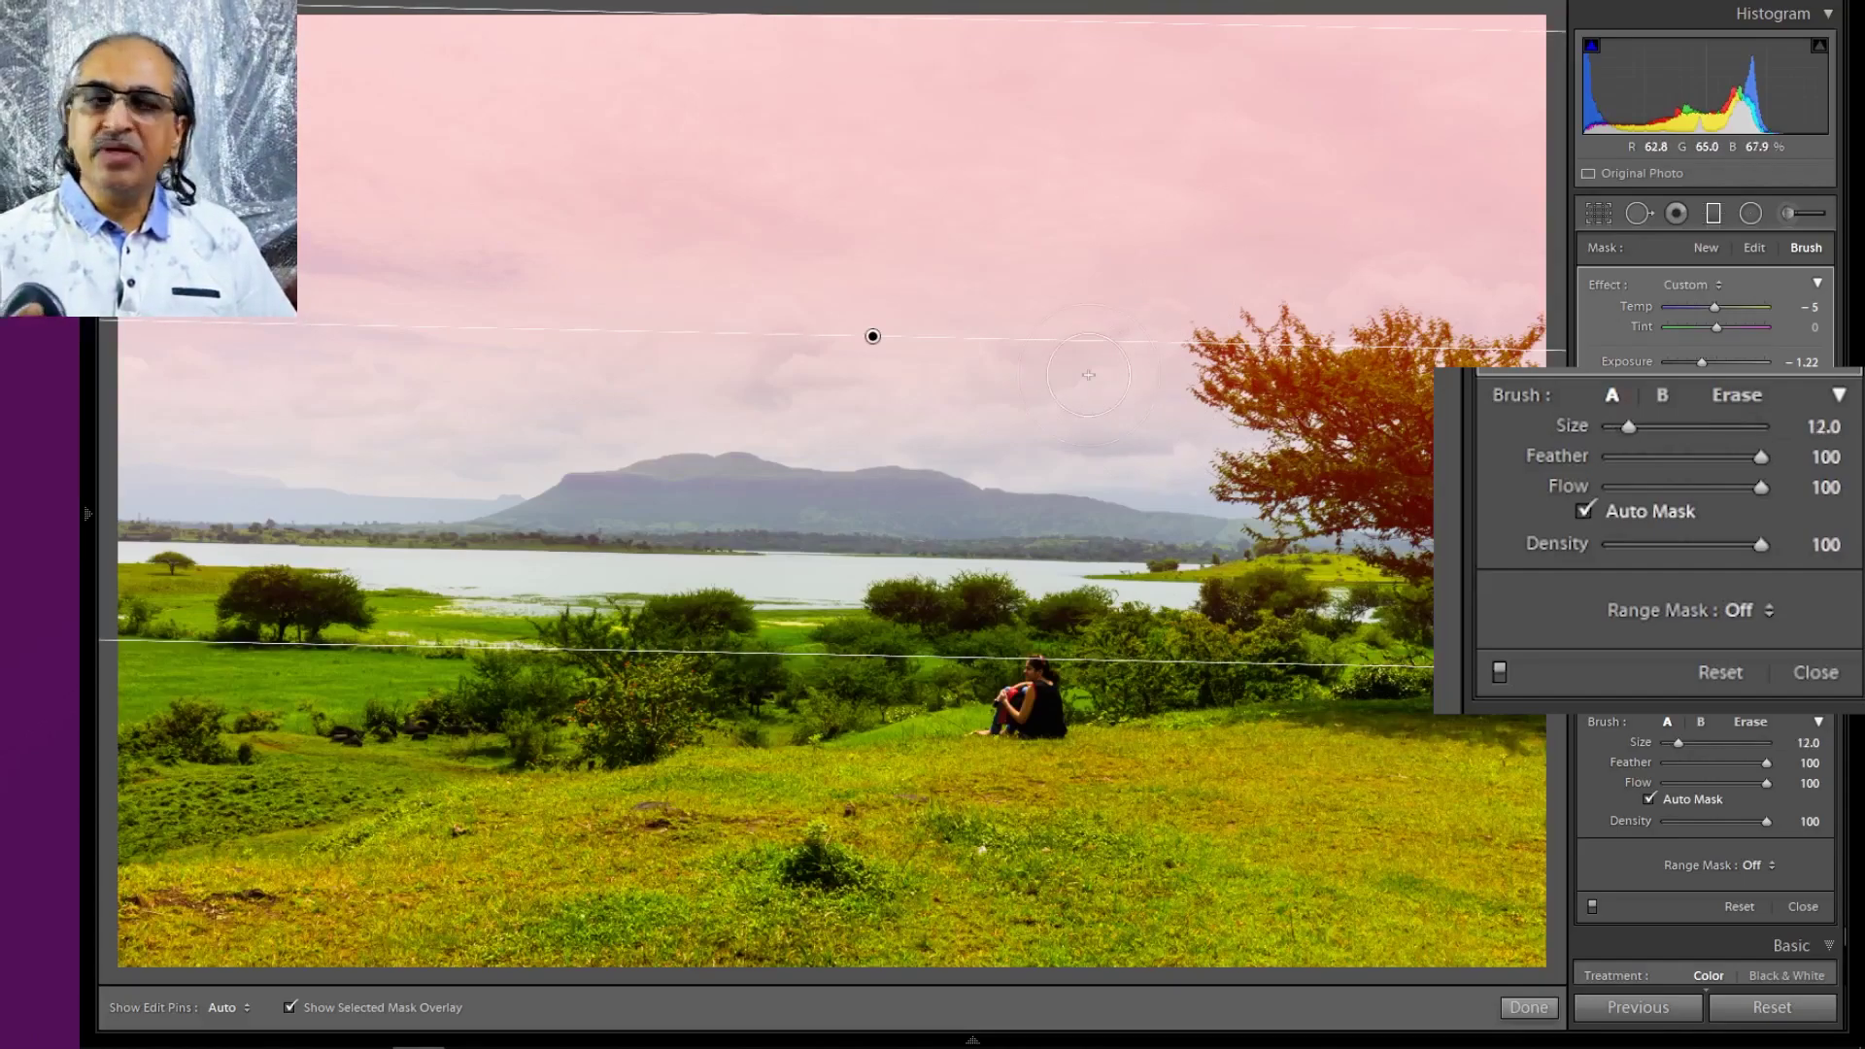
scroll(1087, 374, "up", 1)
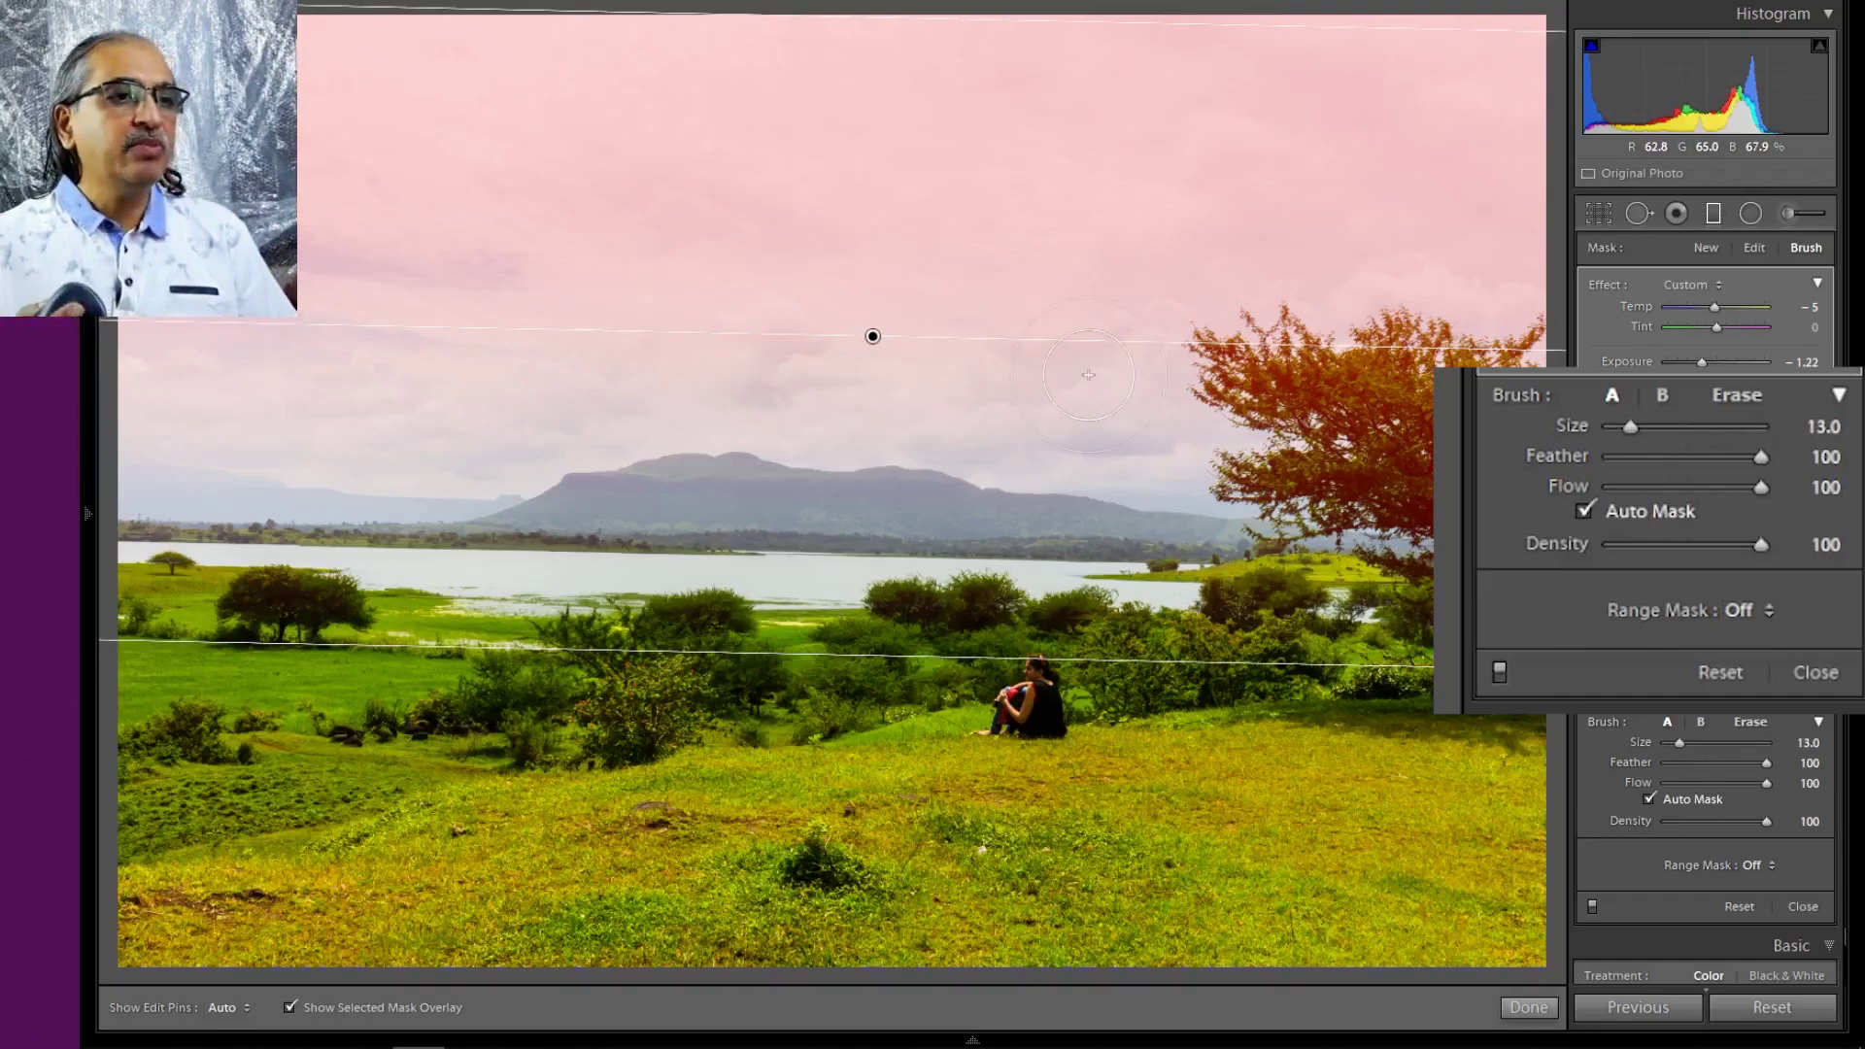
key("alt")
scroll(1088, 374, "down", 2)
scroll(1088, 374, "down", 1)
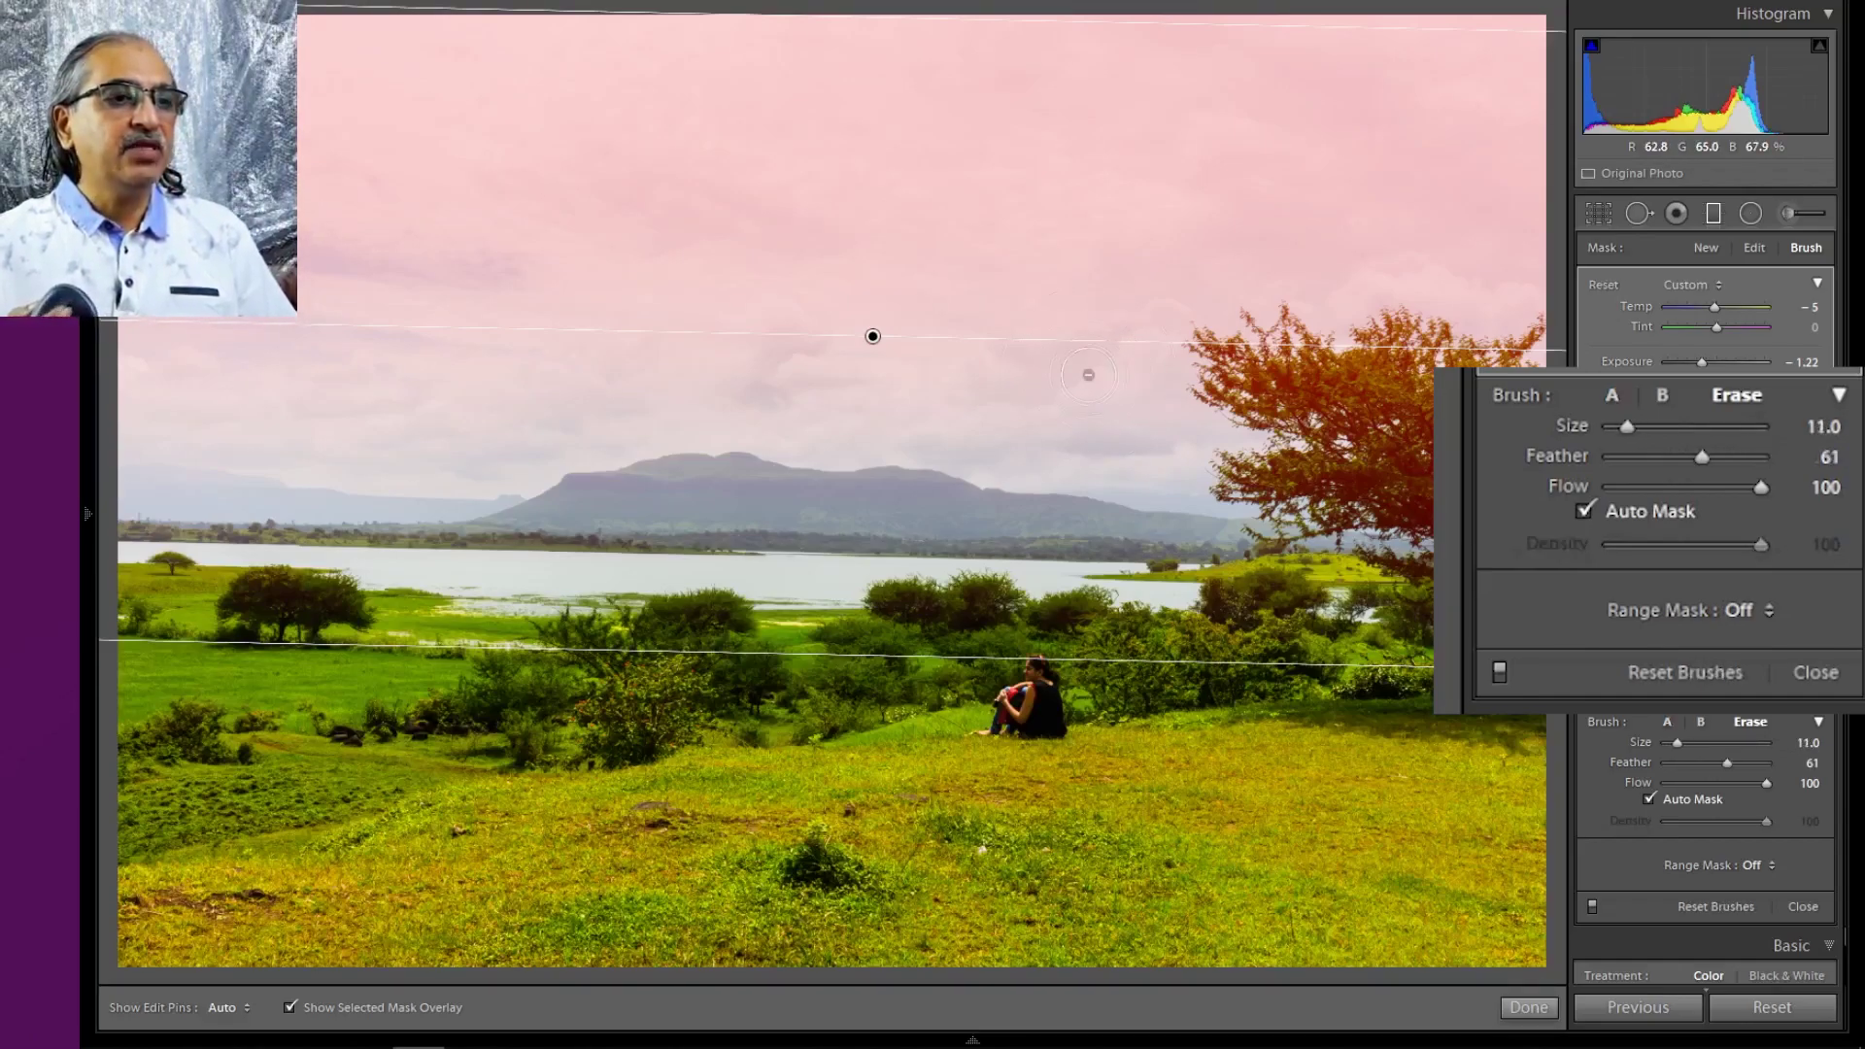
scroll(1087, 374, "down", 2)
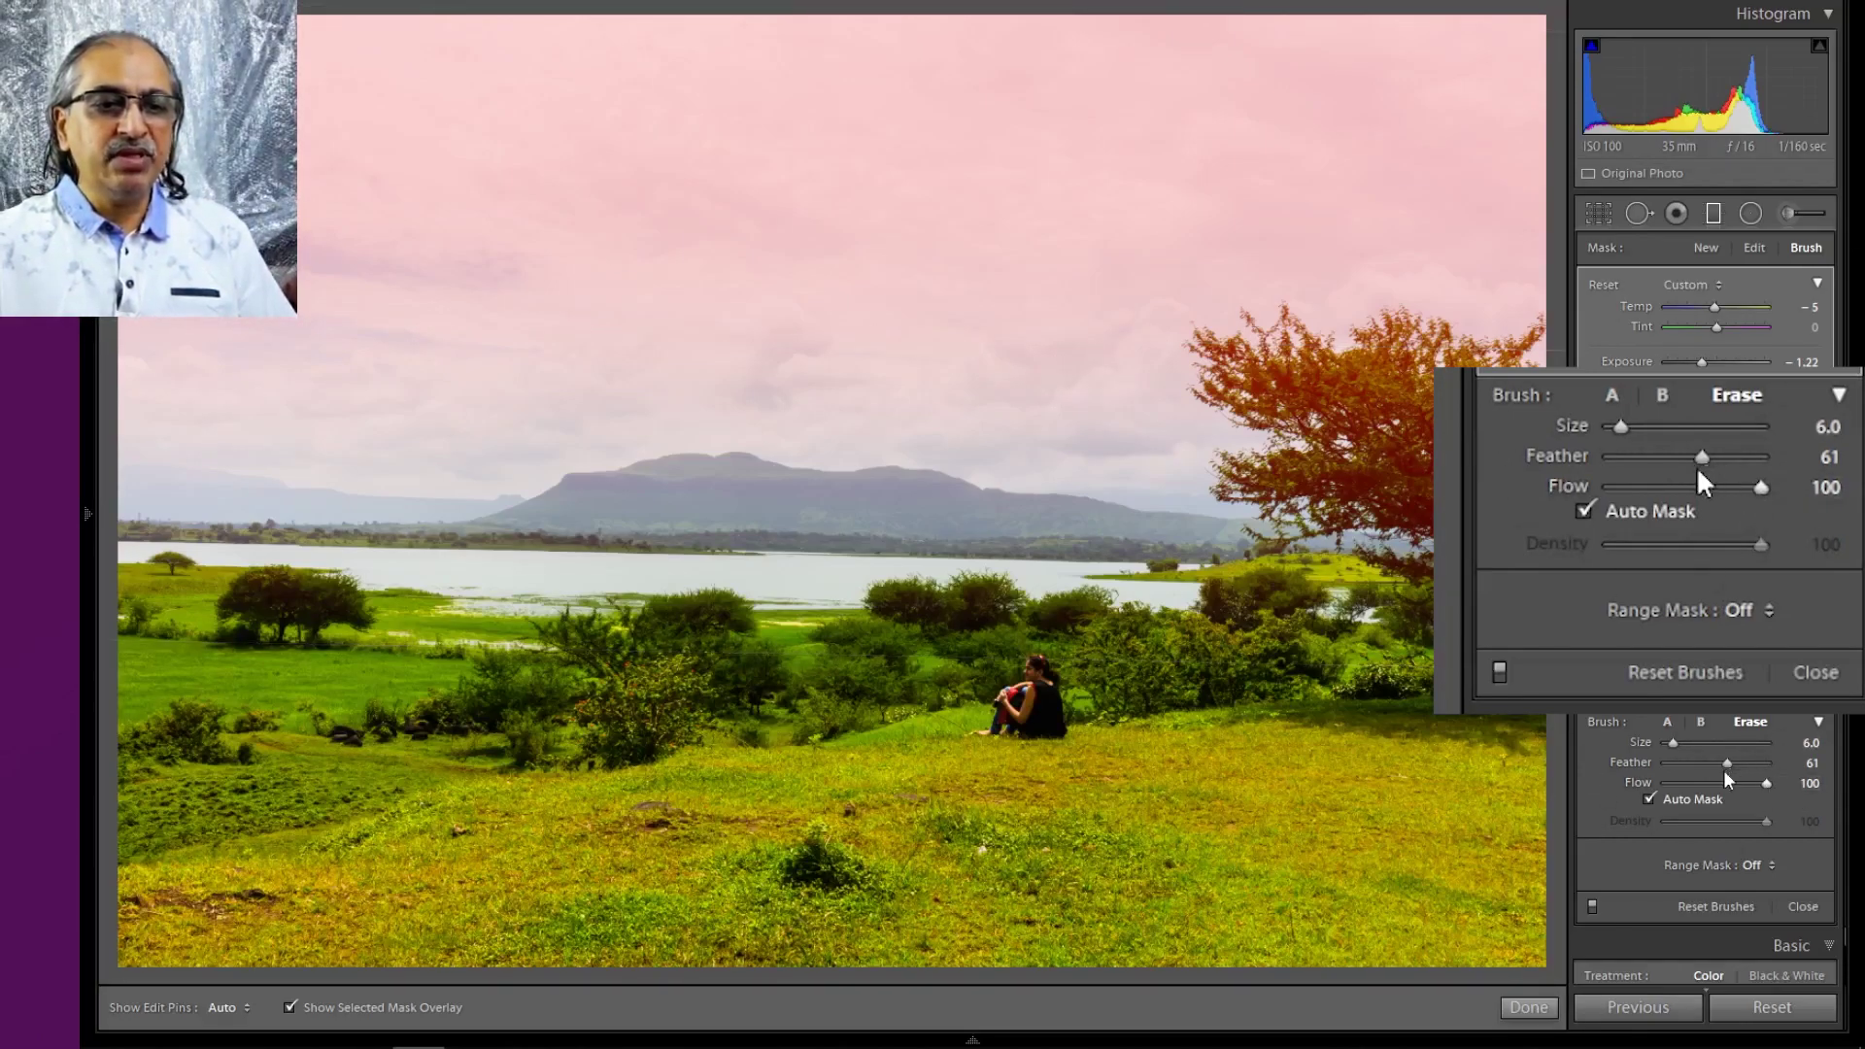
left_click_drag(1726, 762, 1736, 765)
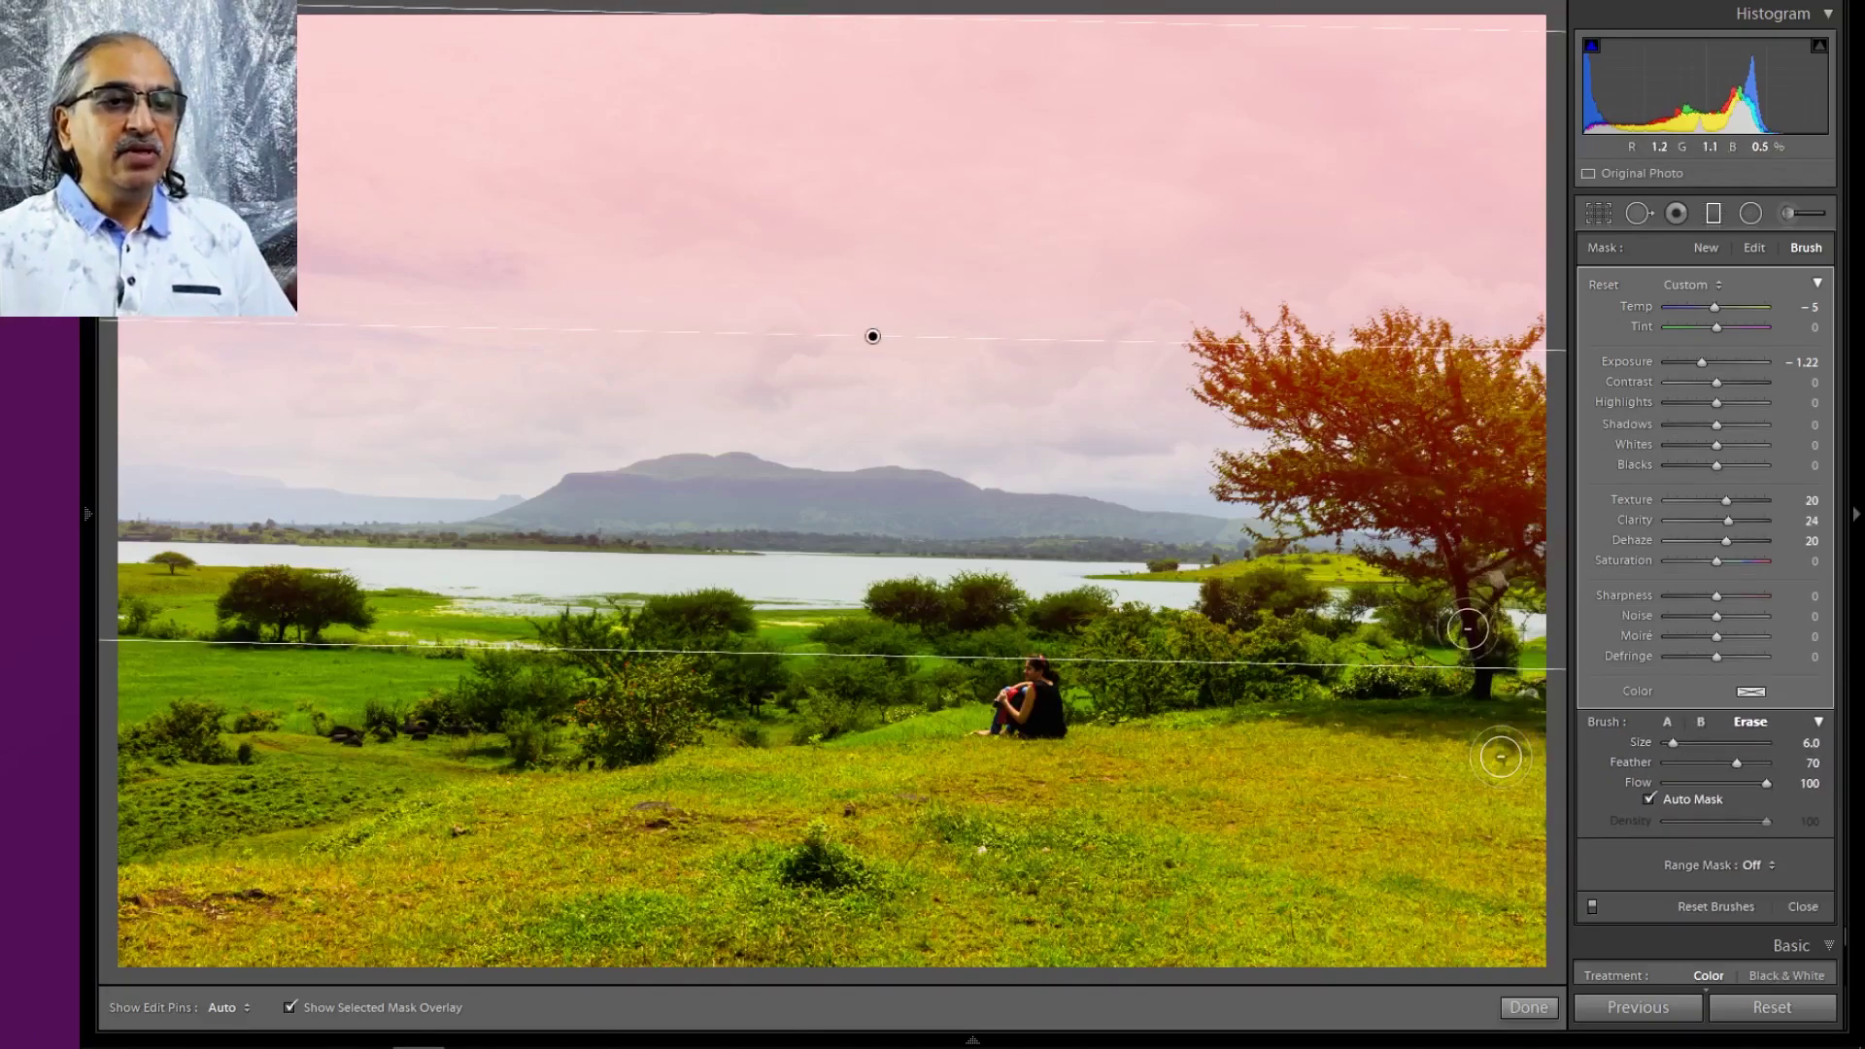
key("h")
mouse_move(1461, 581)
left_mouse_down()
mouse_move(1535, 444)
mouse_move(1269, 397)
mouse_move(1250, 488)
mouse_move(1388, 563)
left_mouse_up()
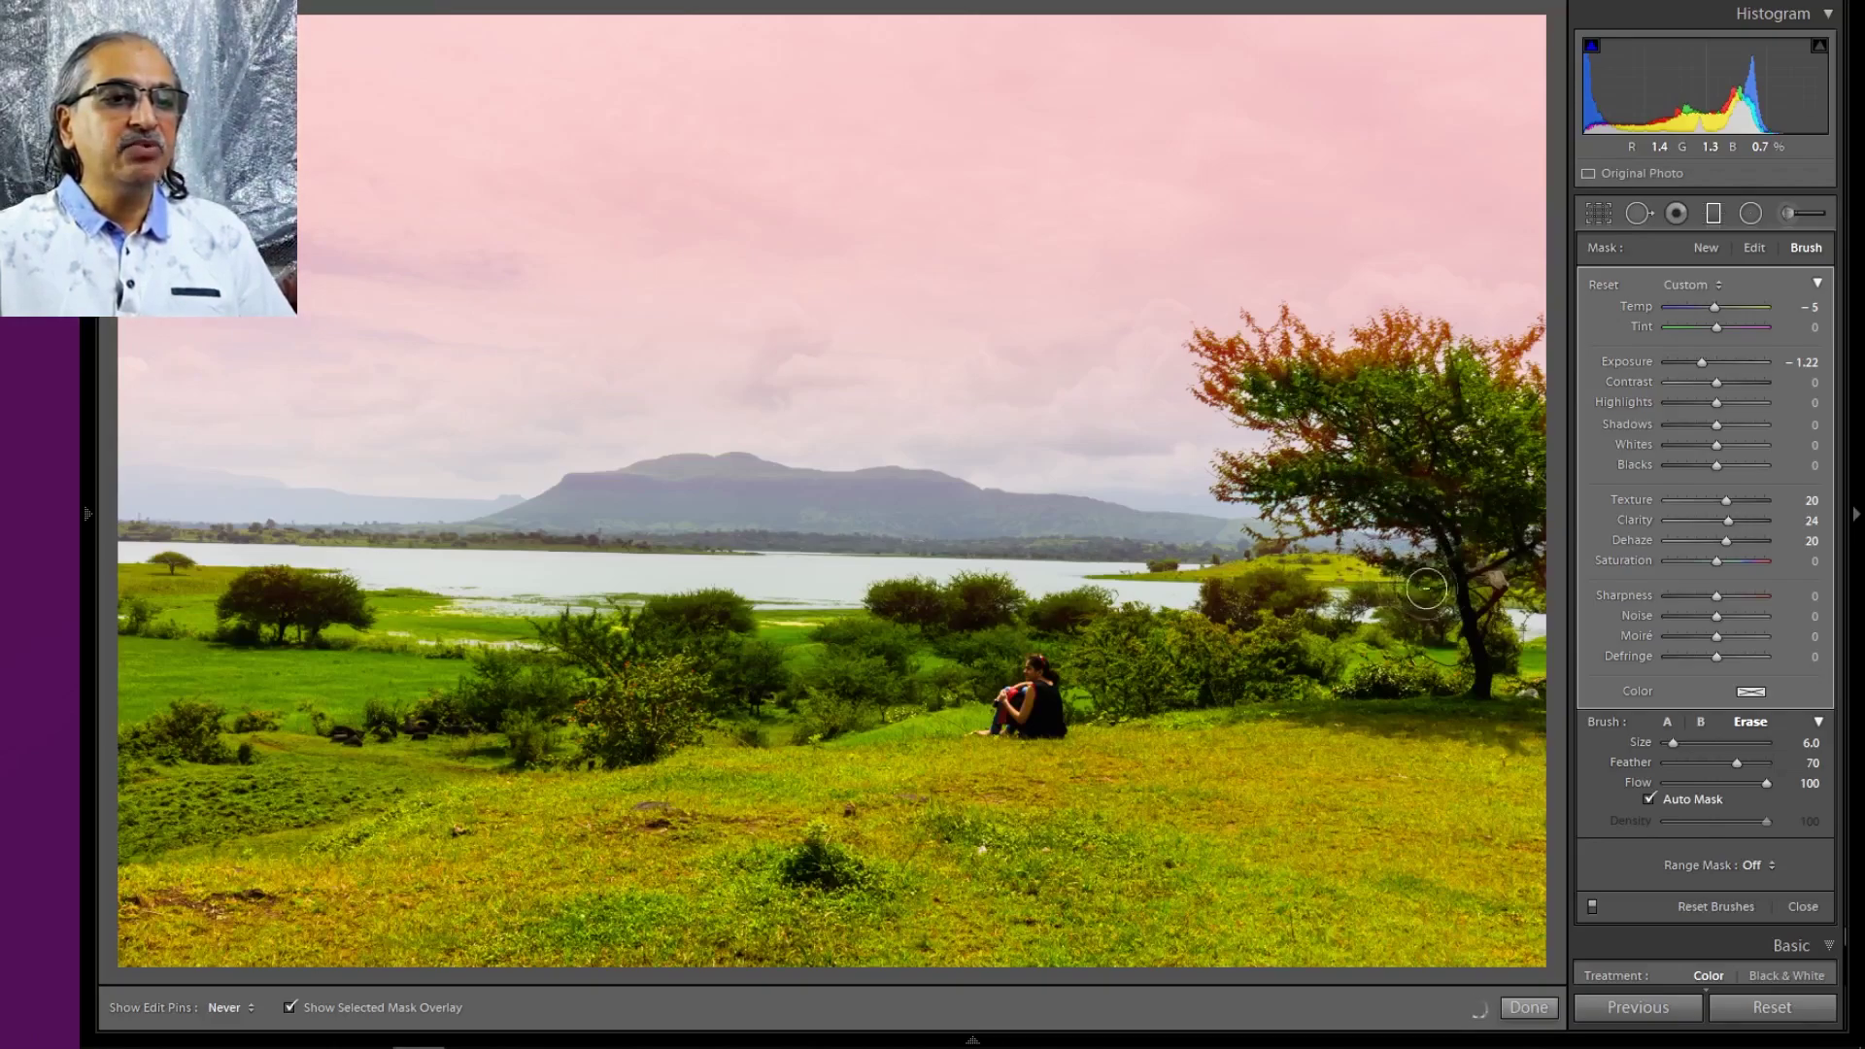
Toggle the filter's edit pins on and off to judge the erased tree area
scroll(1385, 380, "down", 4)
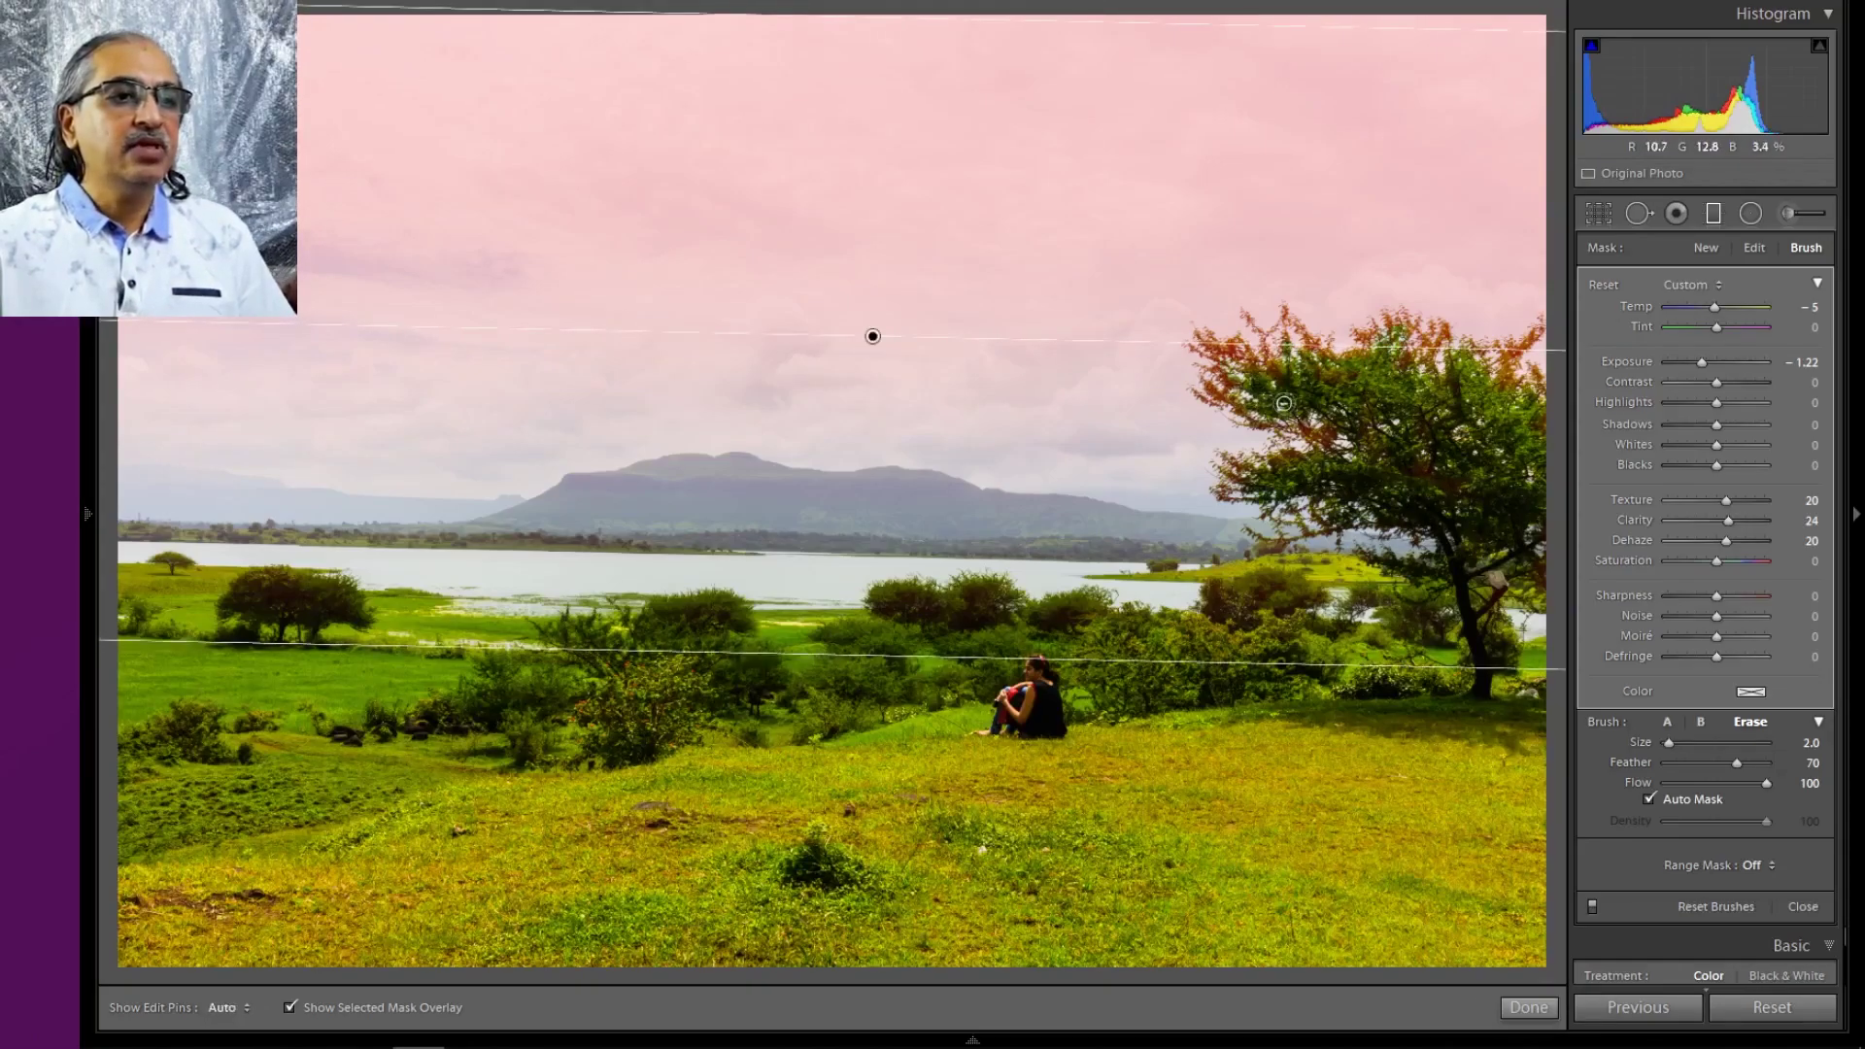
key("h")
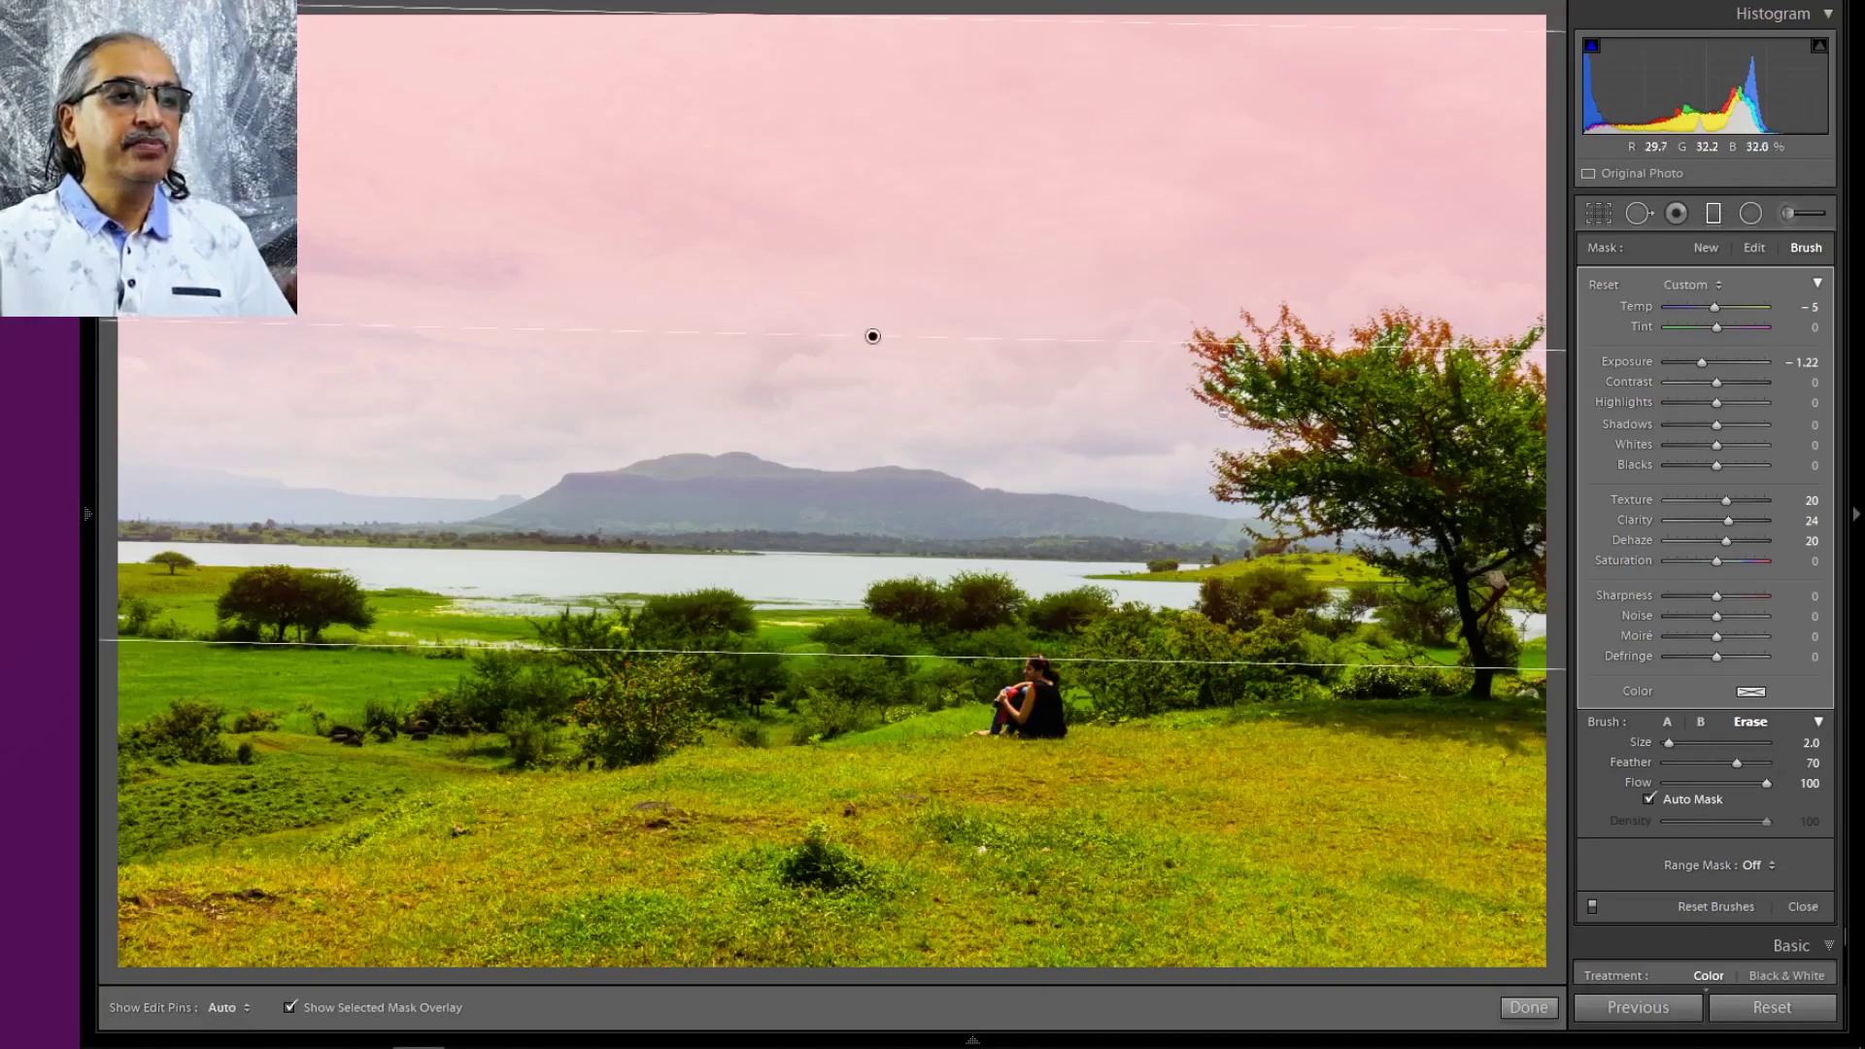
key("h")
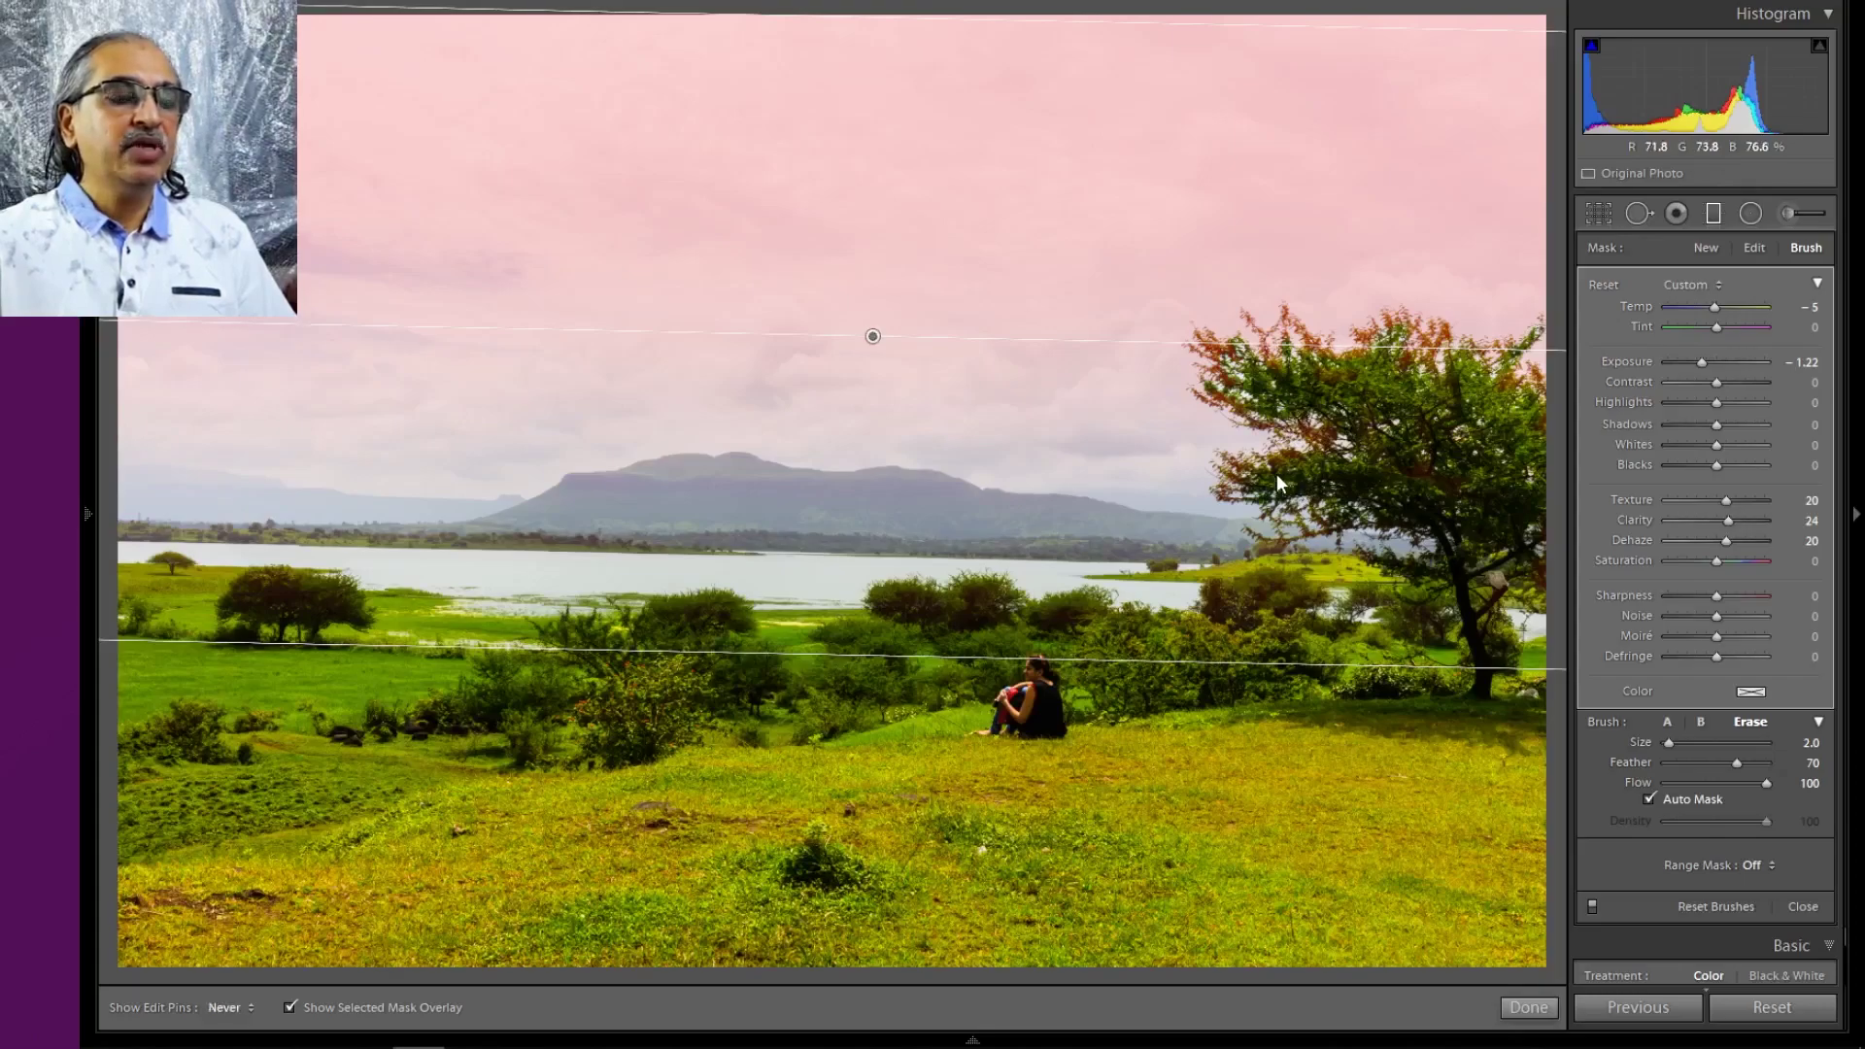
key("h")
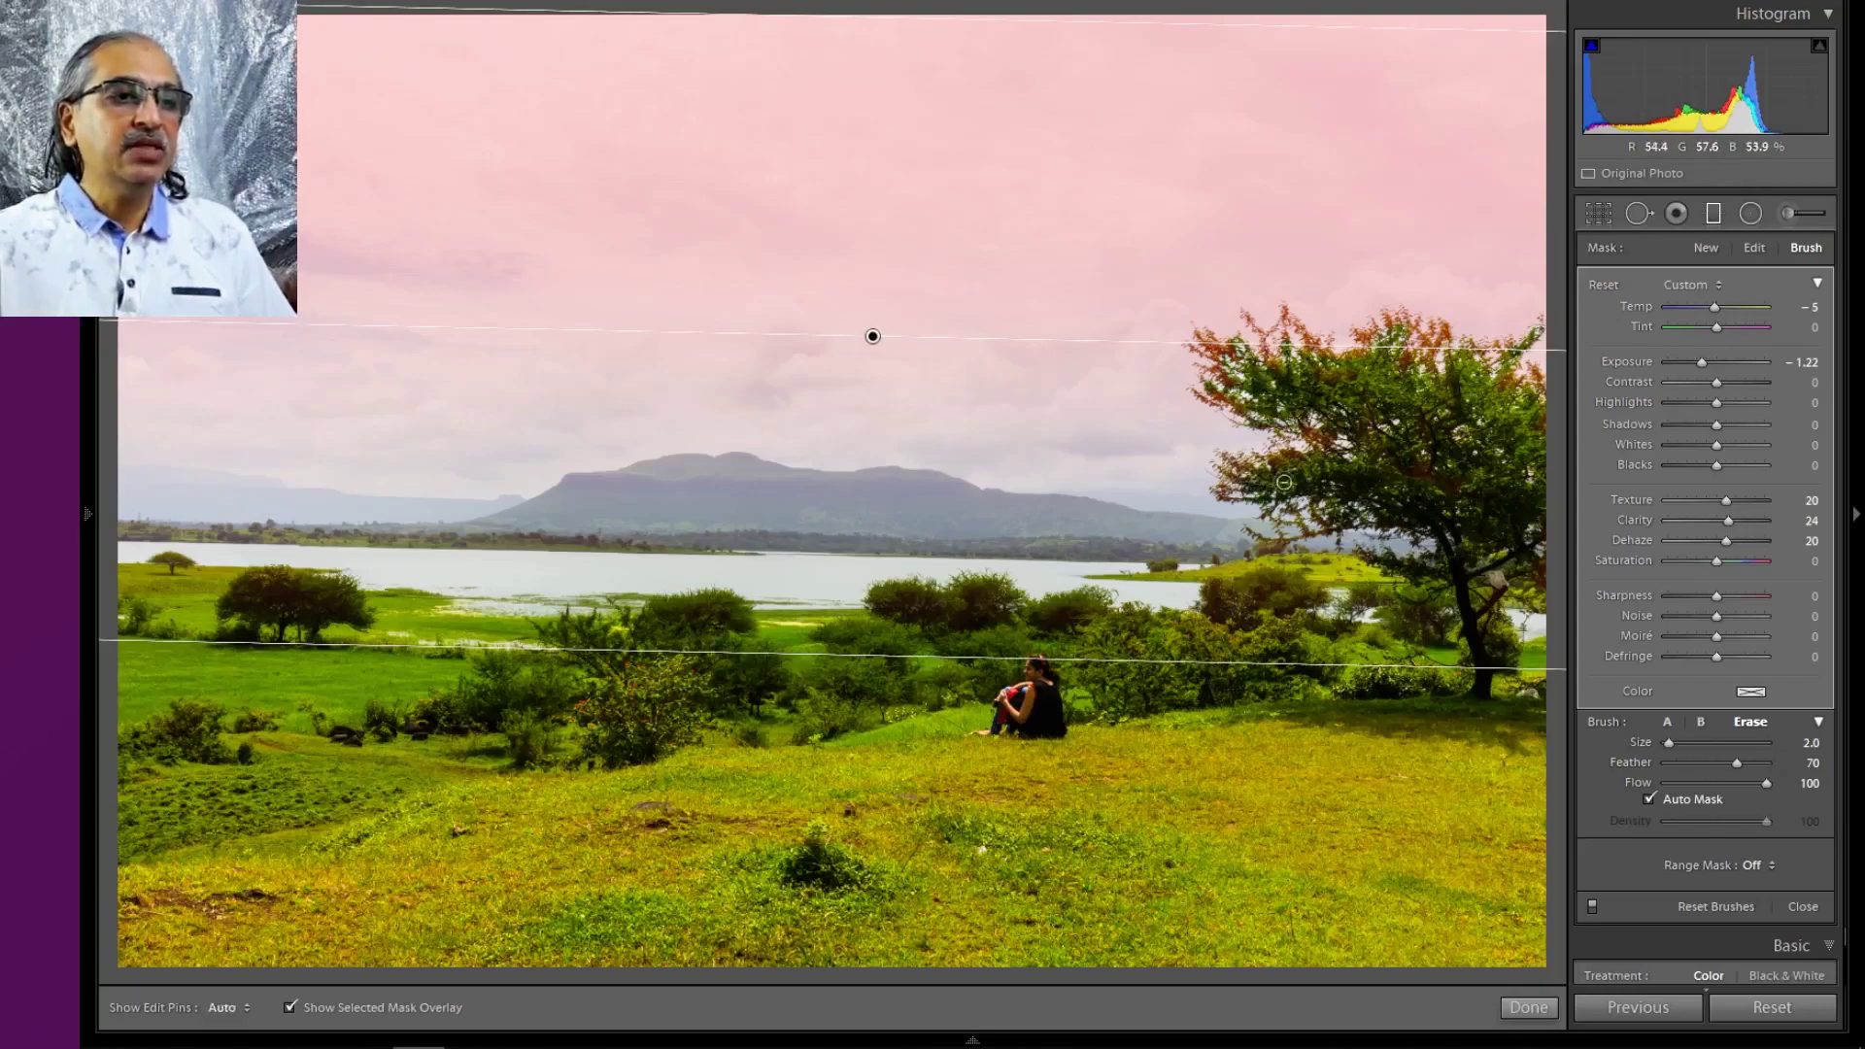
key("h")
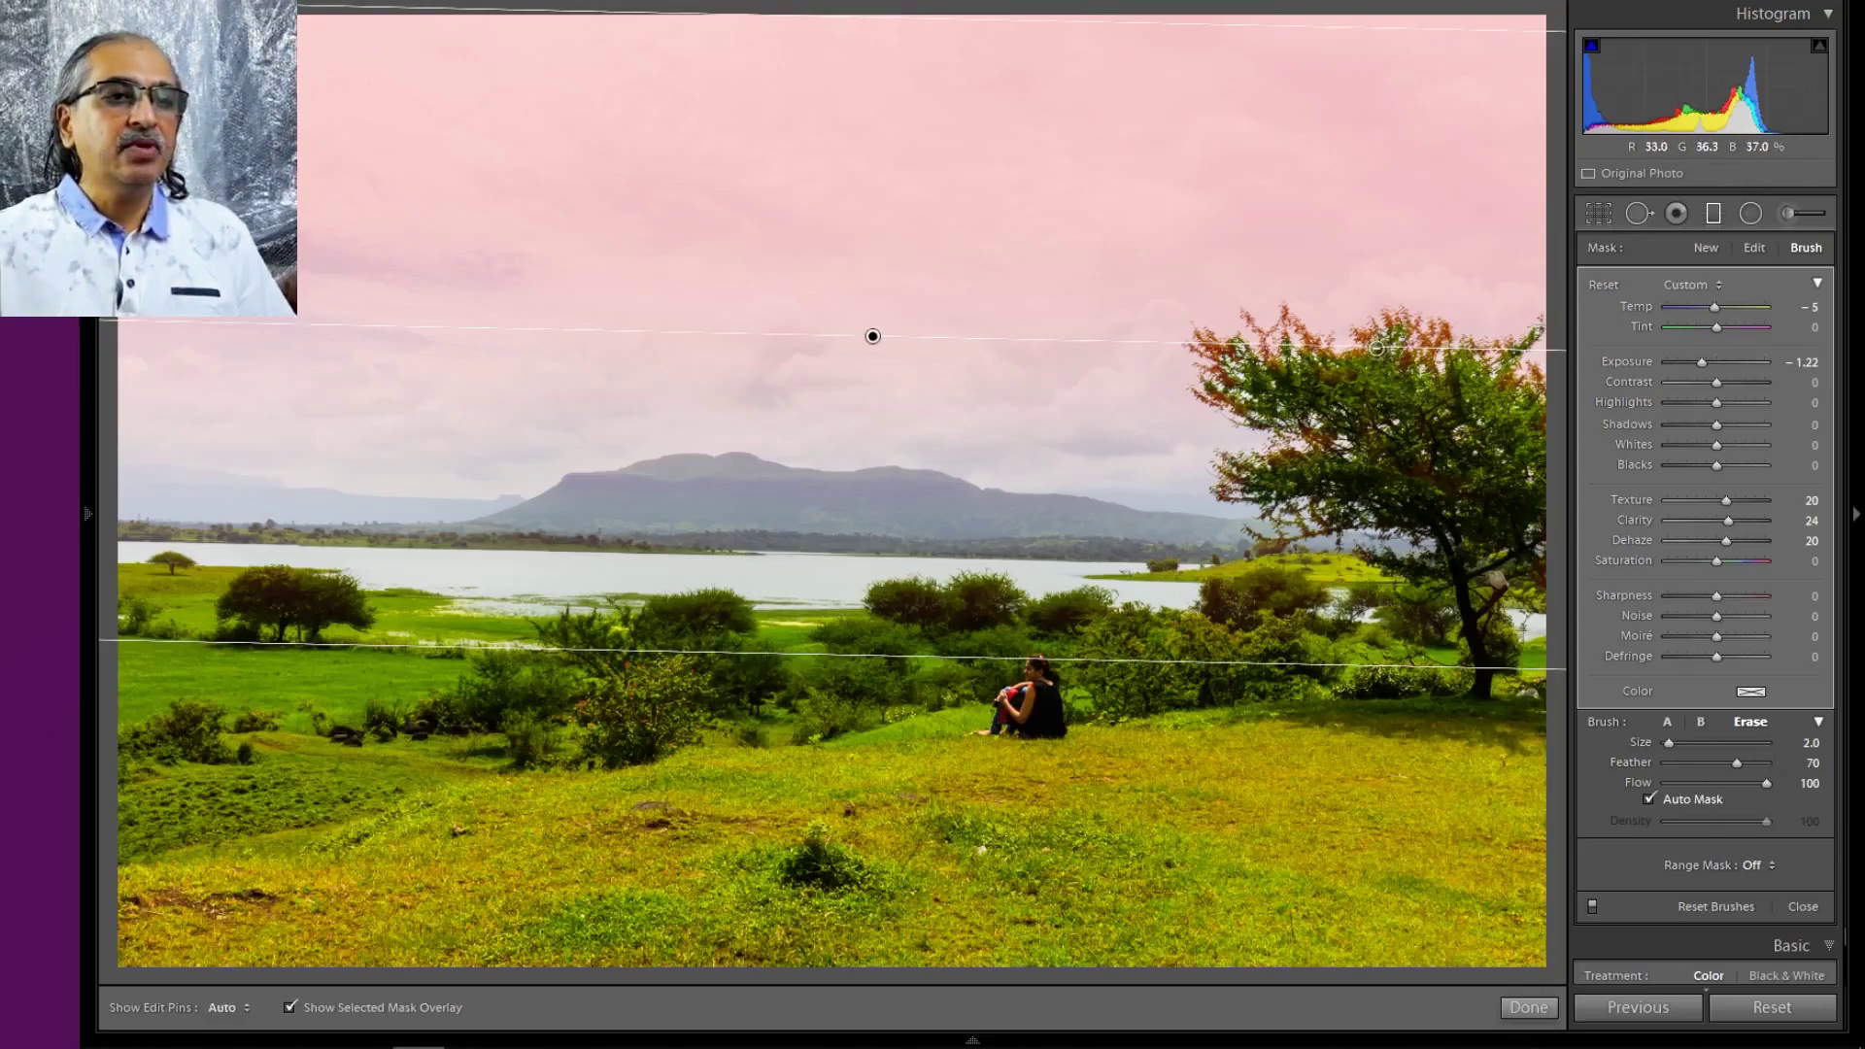
key("h")
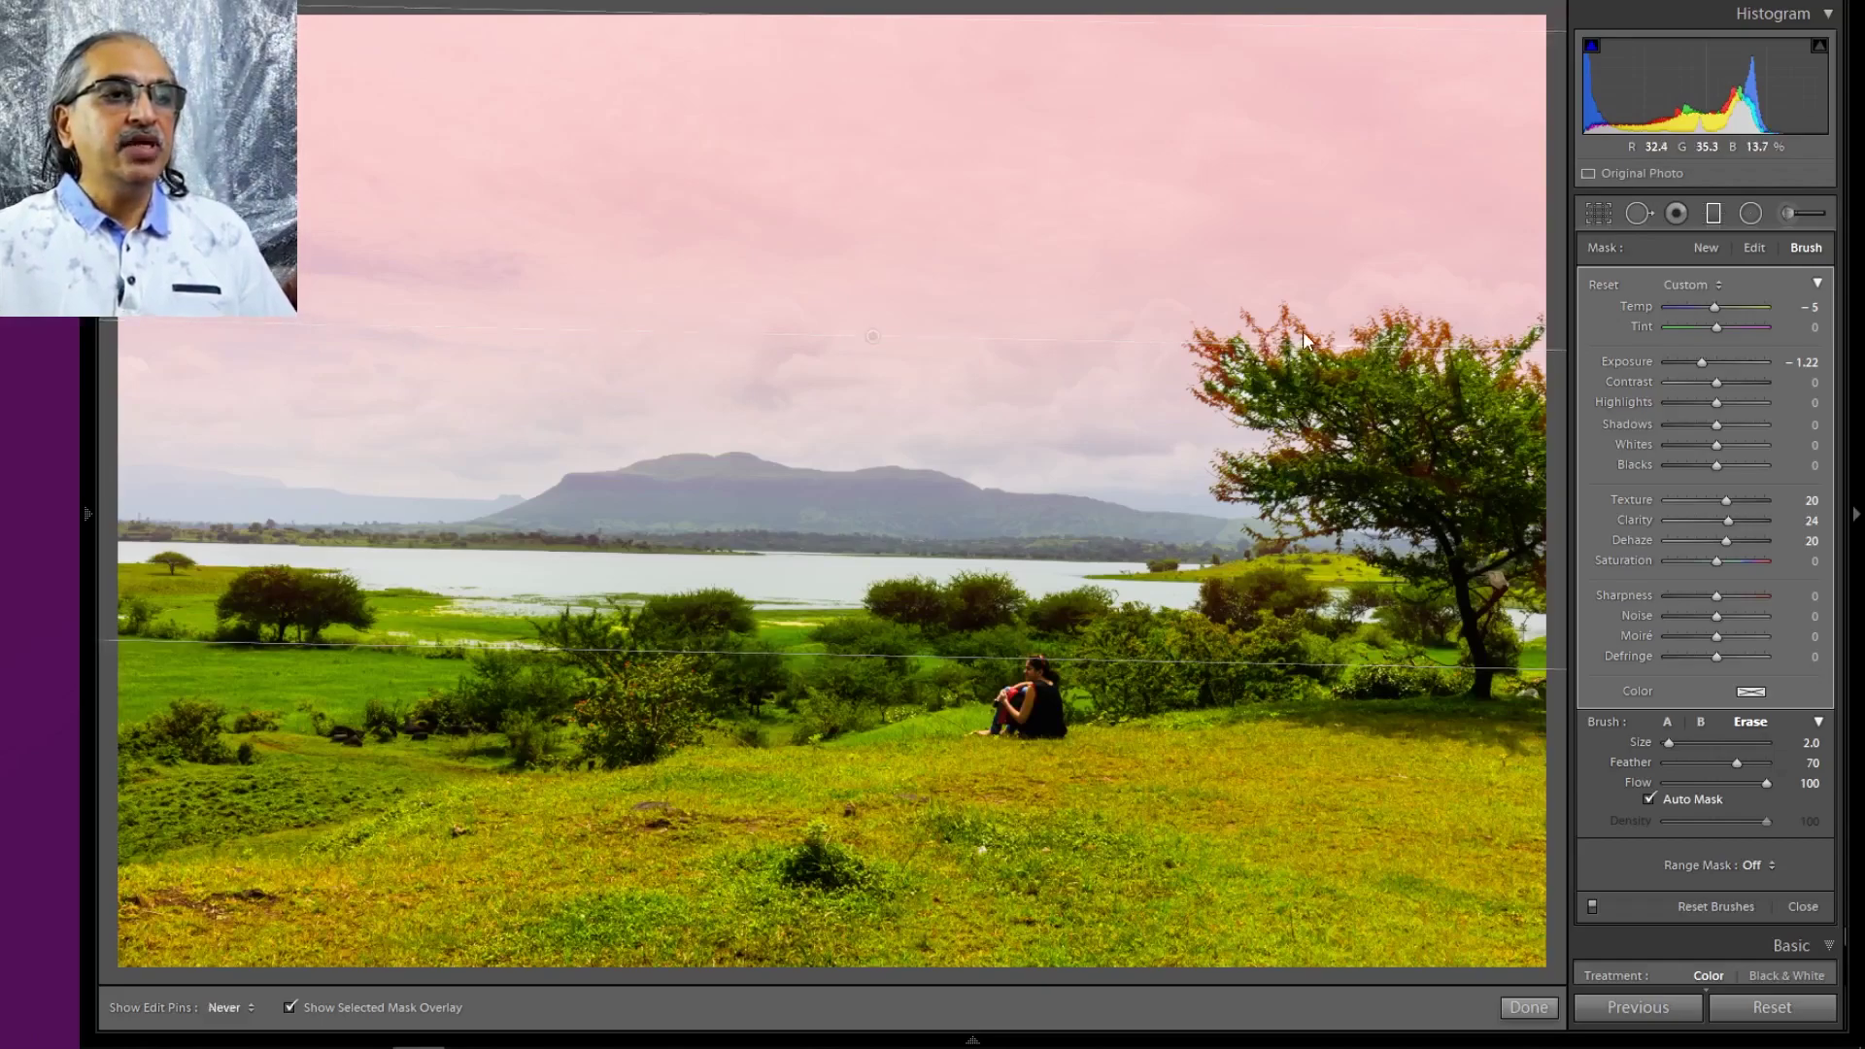
key("h")
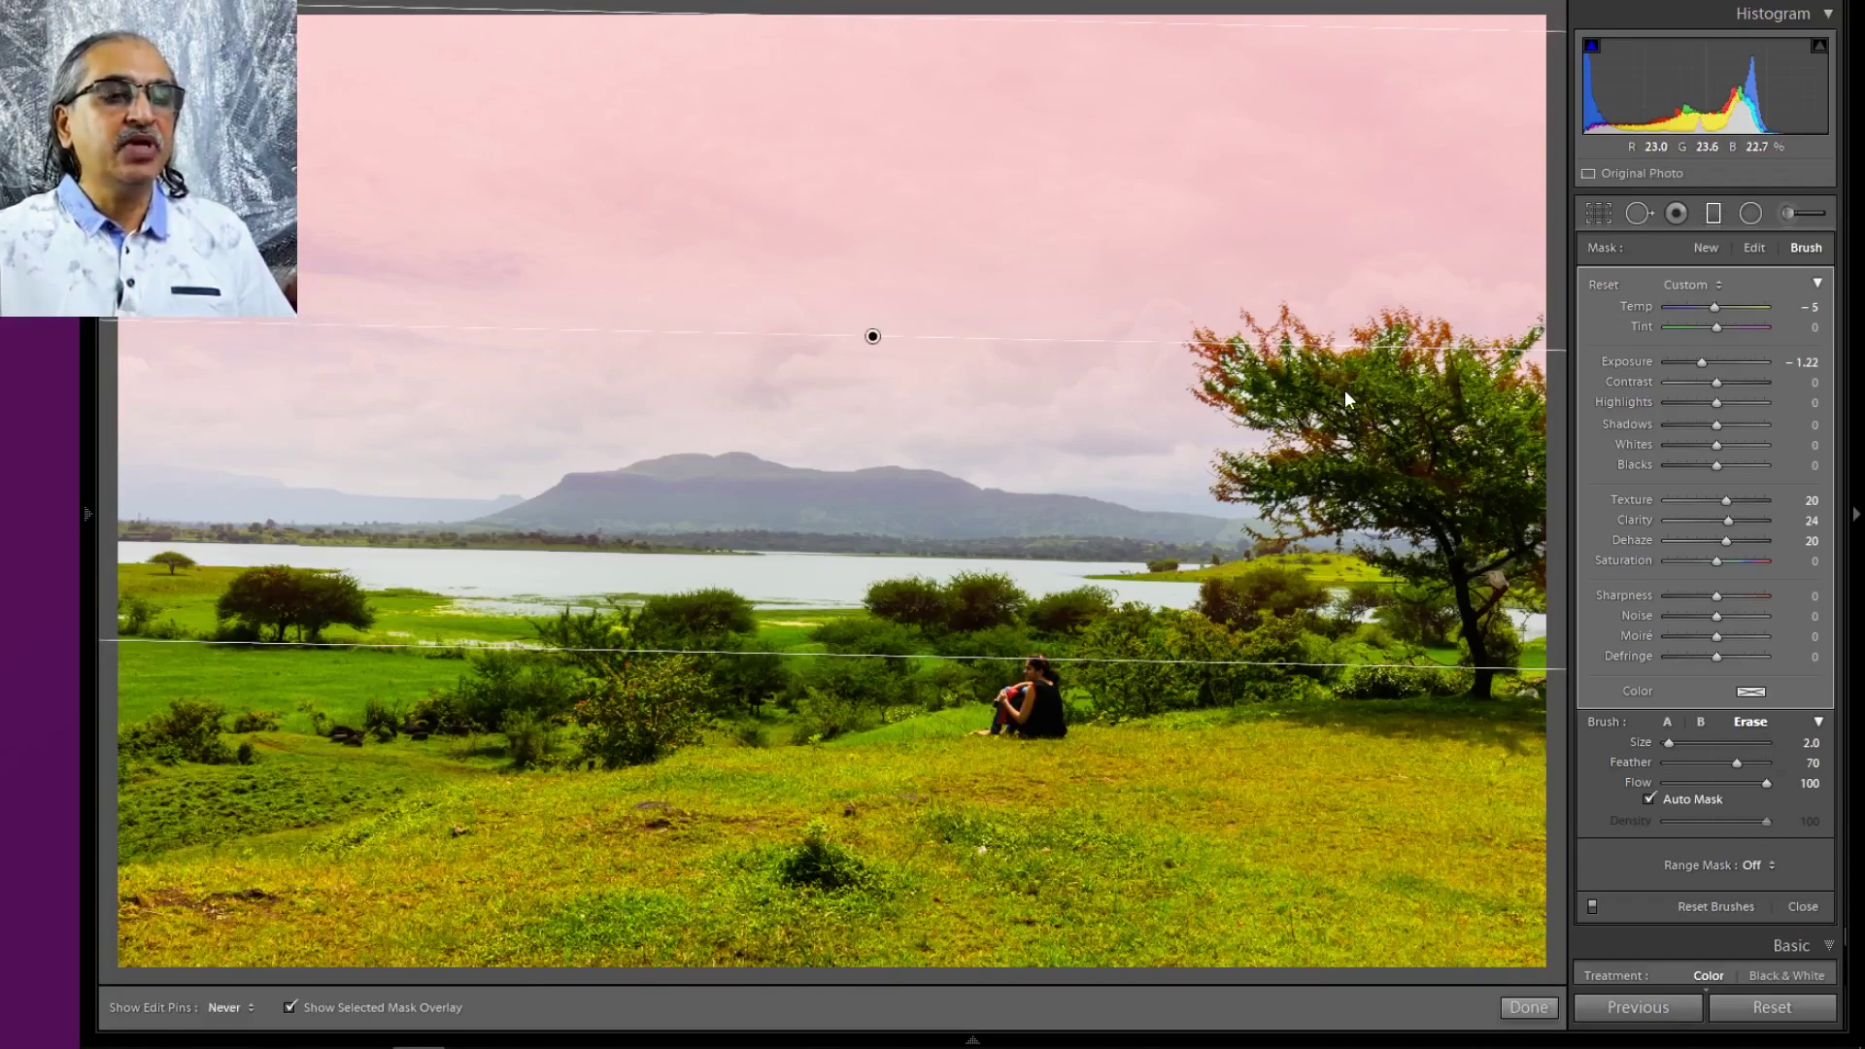
key("h")
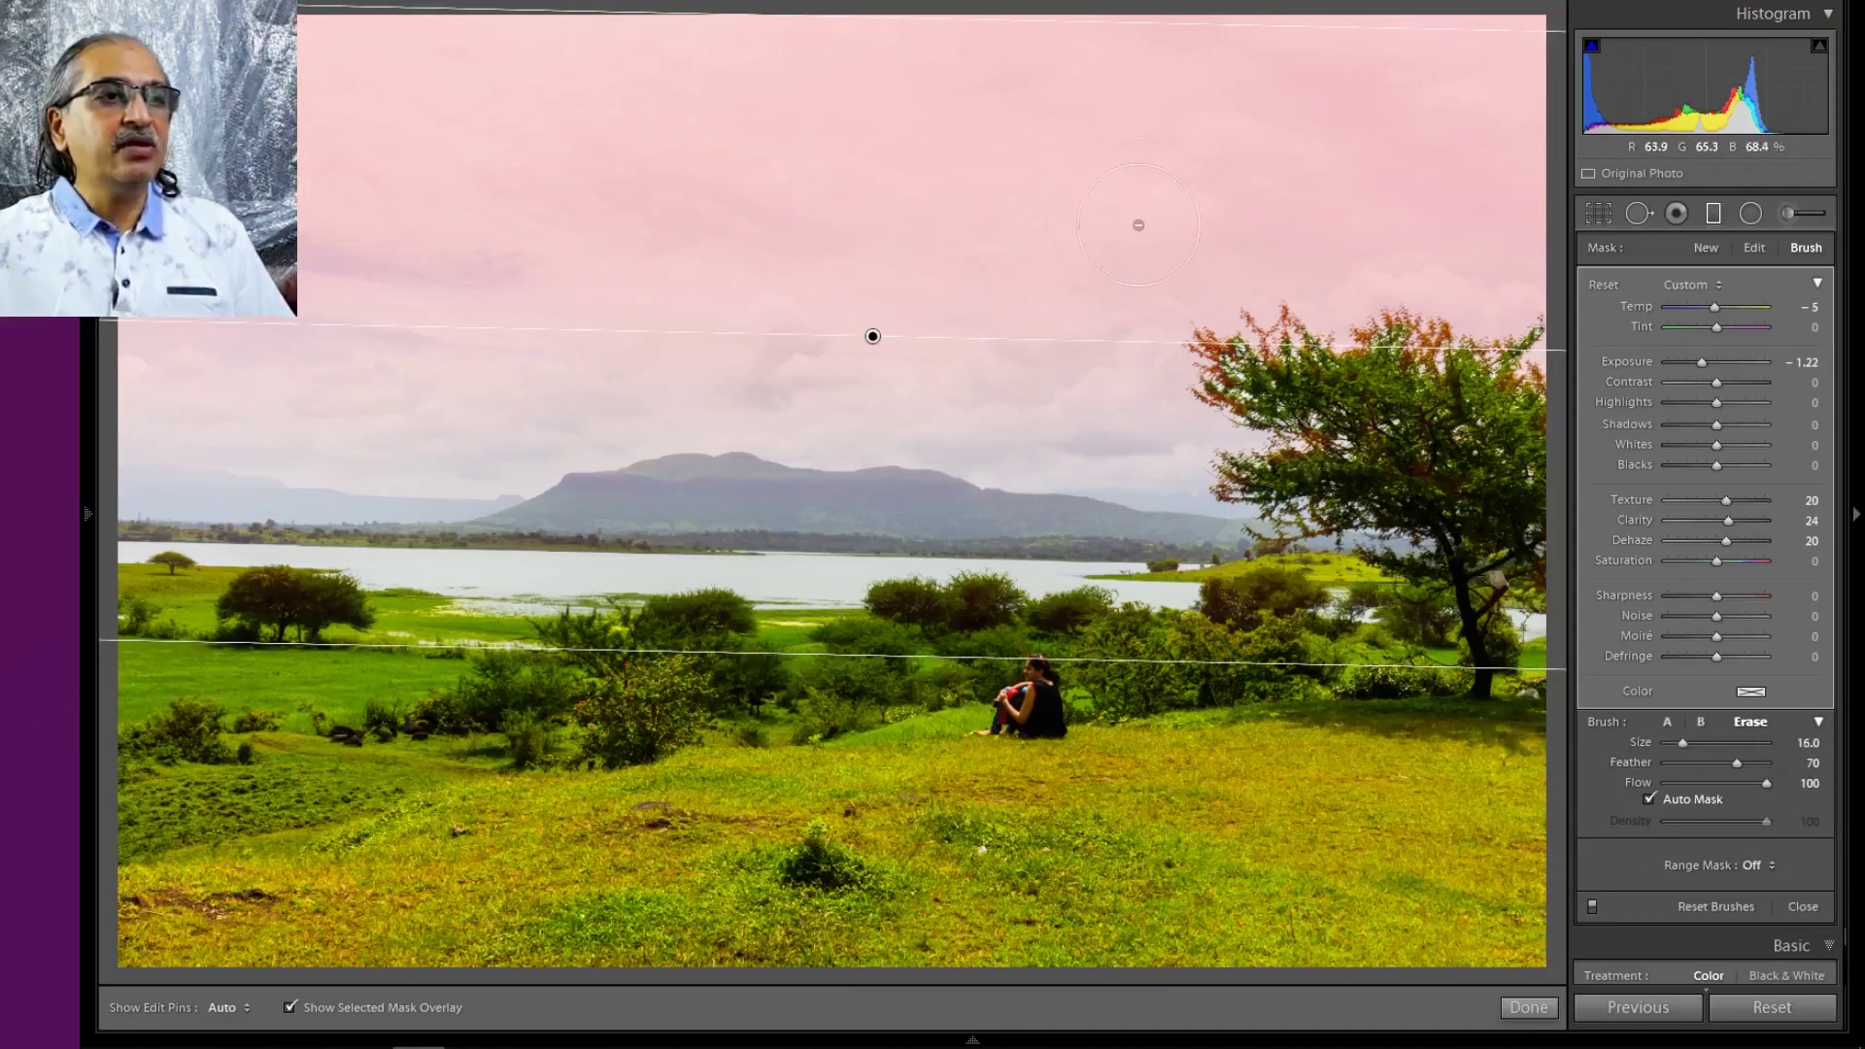
scroll(905, 220, "up", 1)
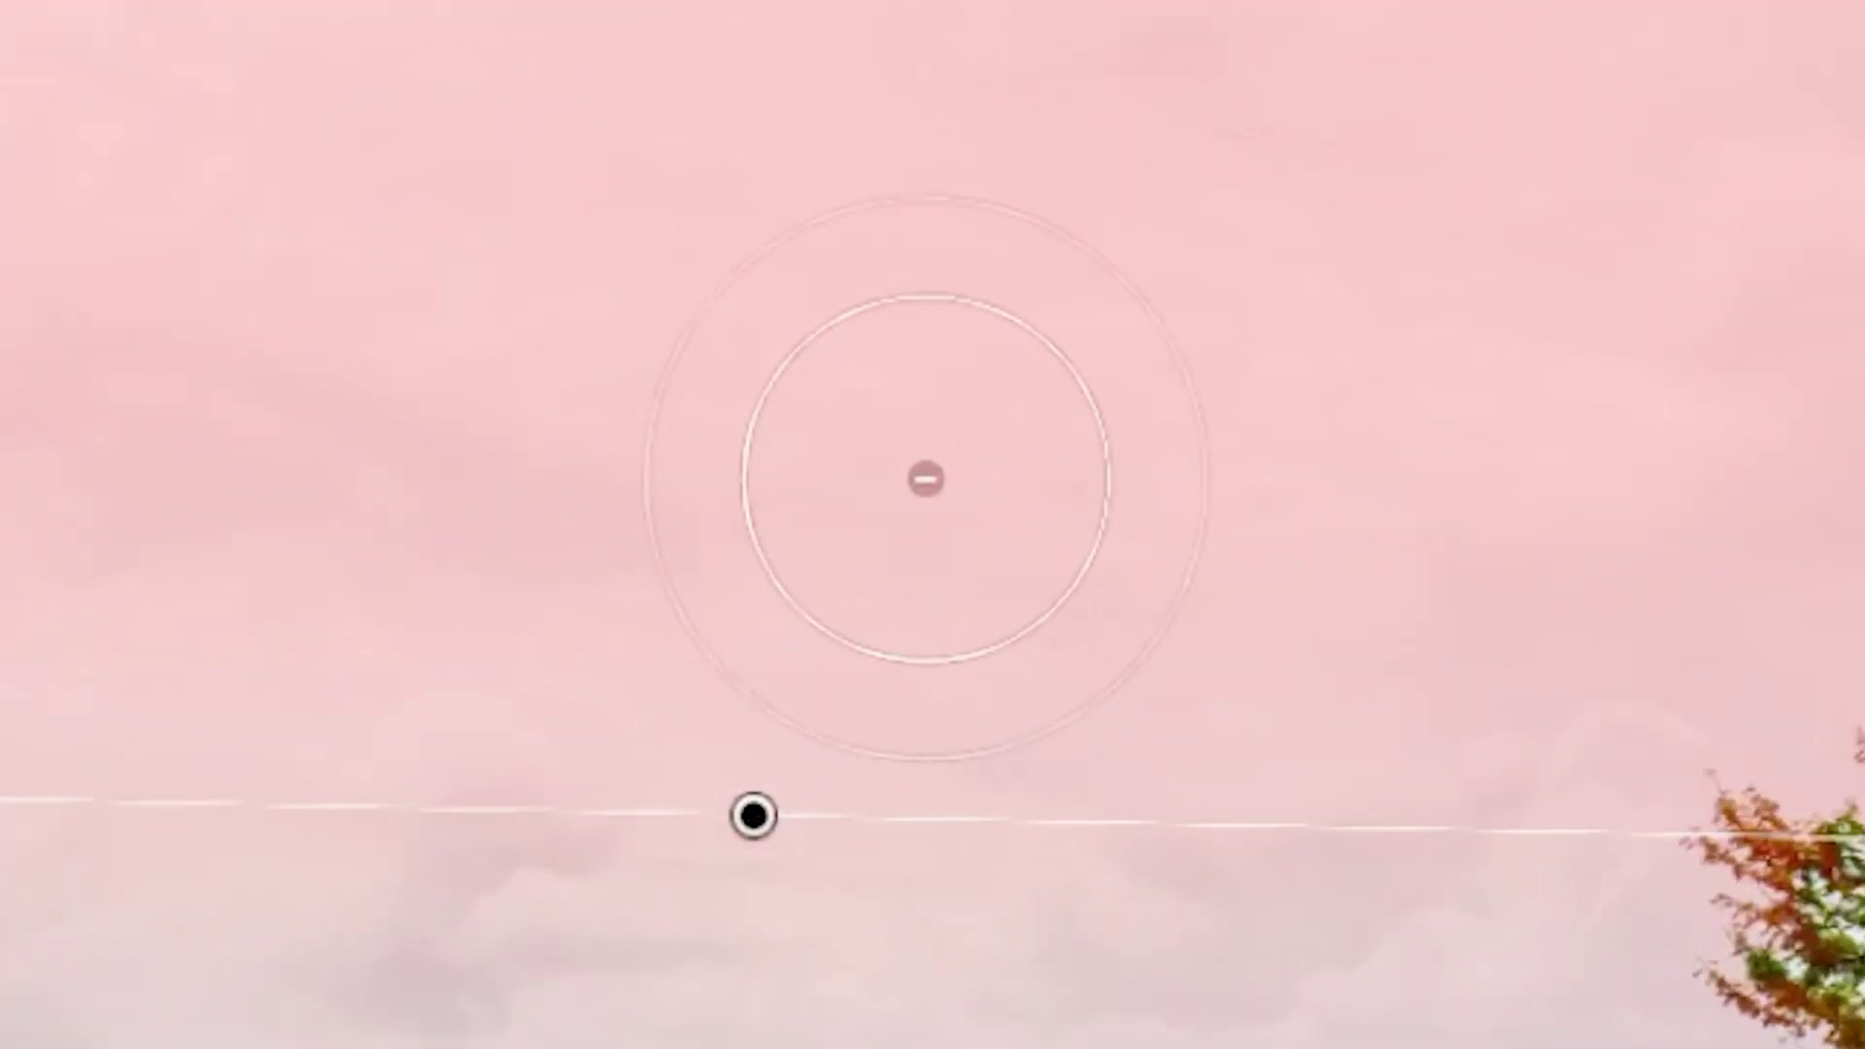
key("alt")
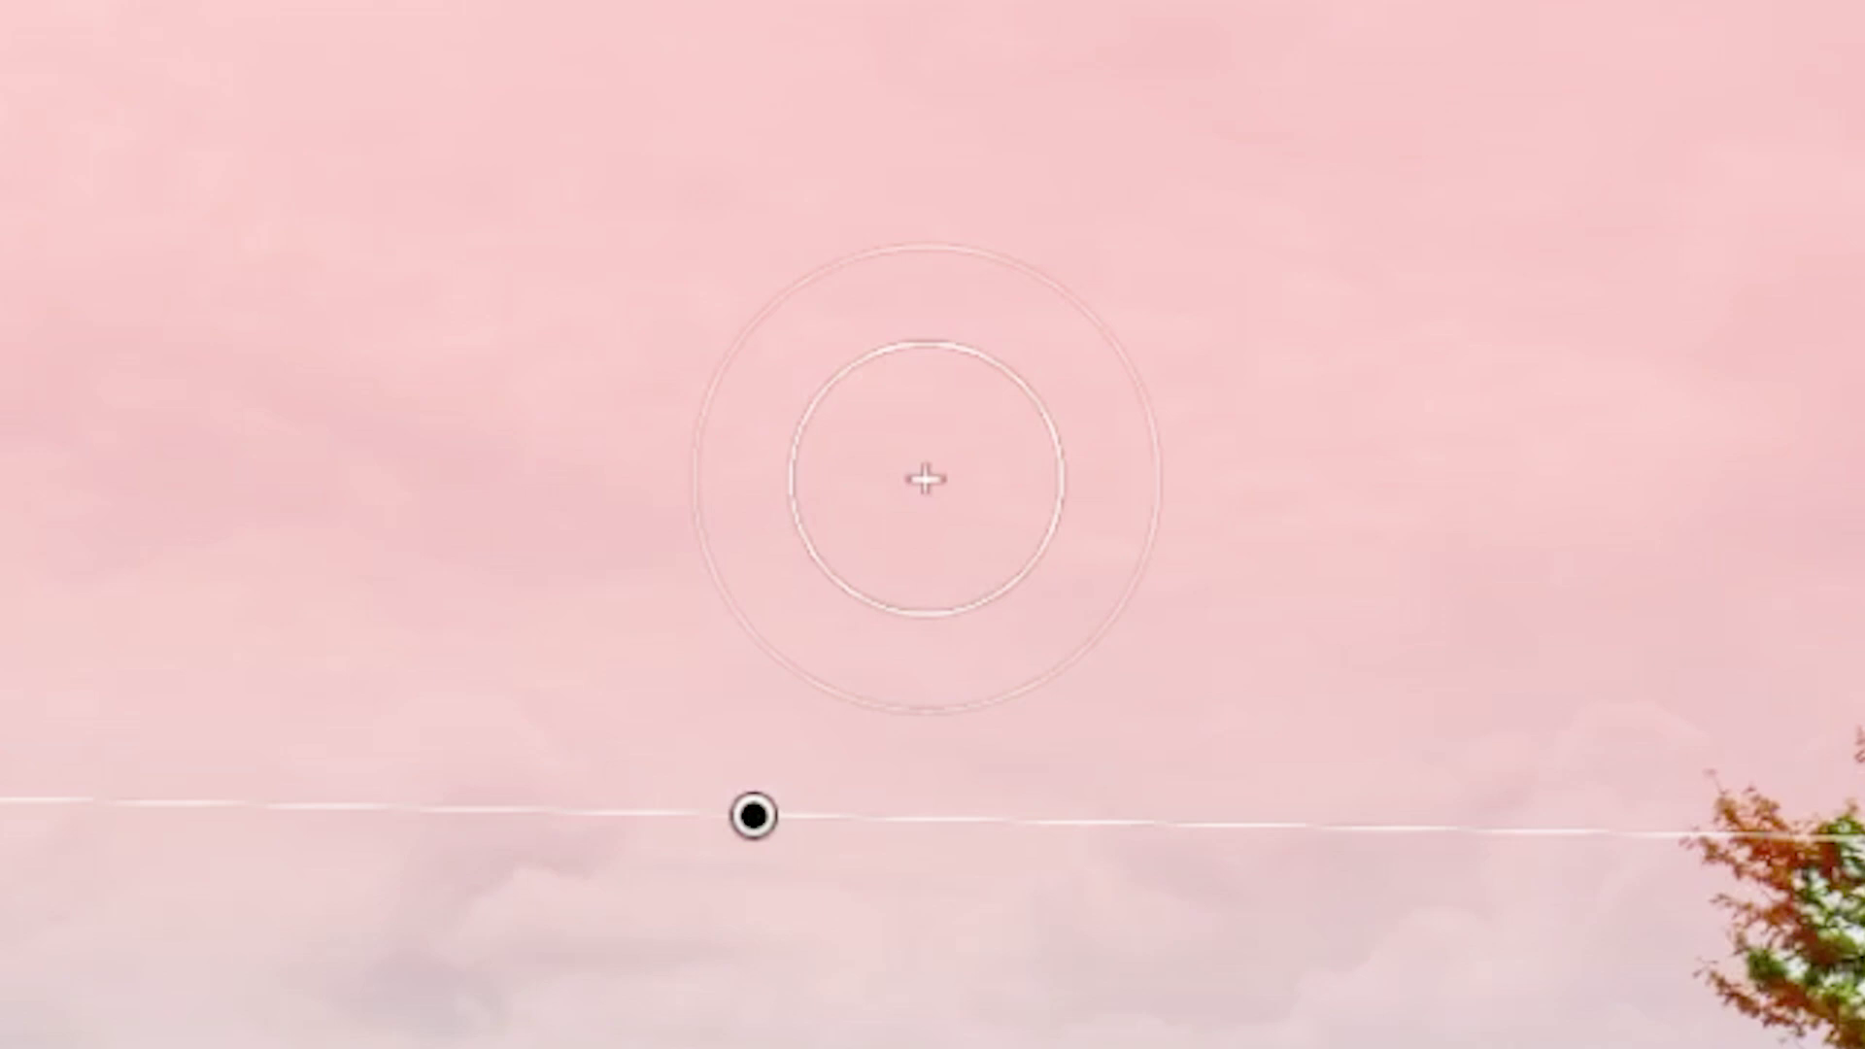
scroll(925, 479, "up", 2)
key("alt")
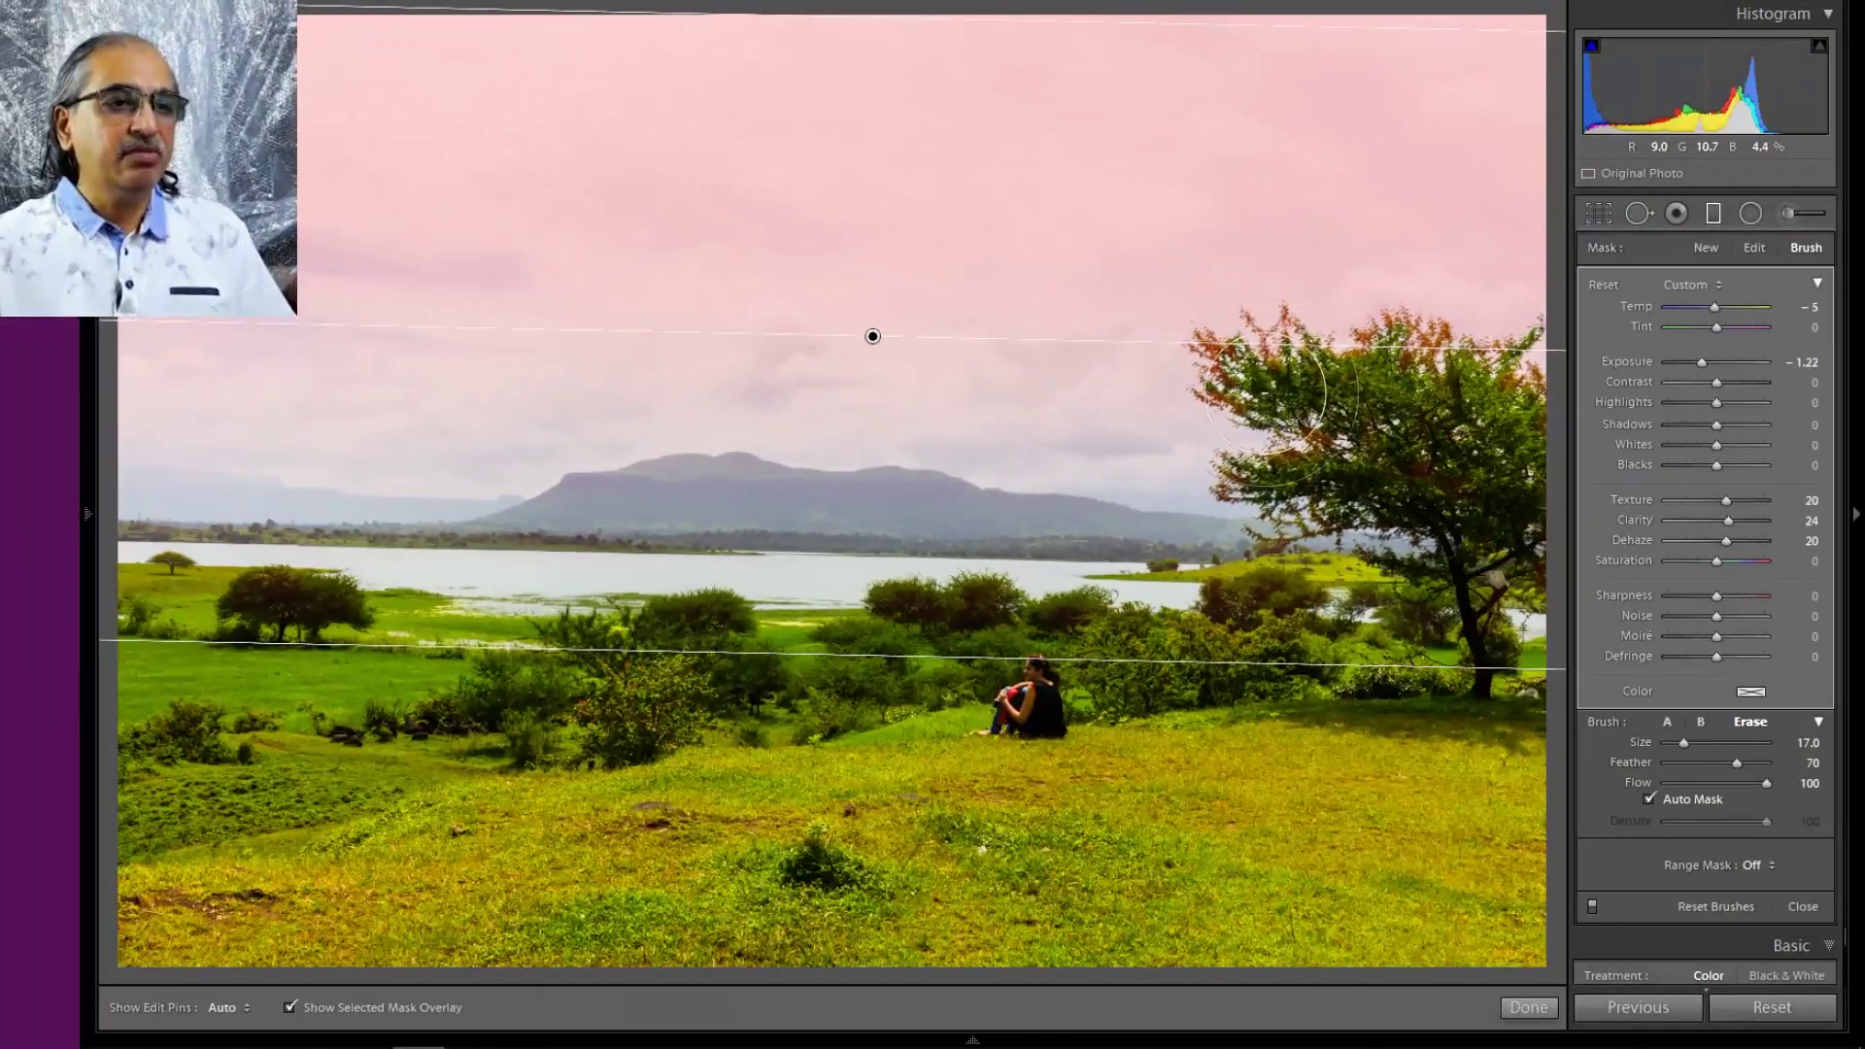
Resize the erase brush to about 11 while toggling edit pins to inspect the mountain
scroll(1266, 391, "down", 4)
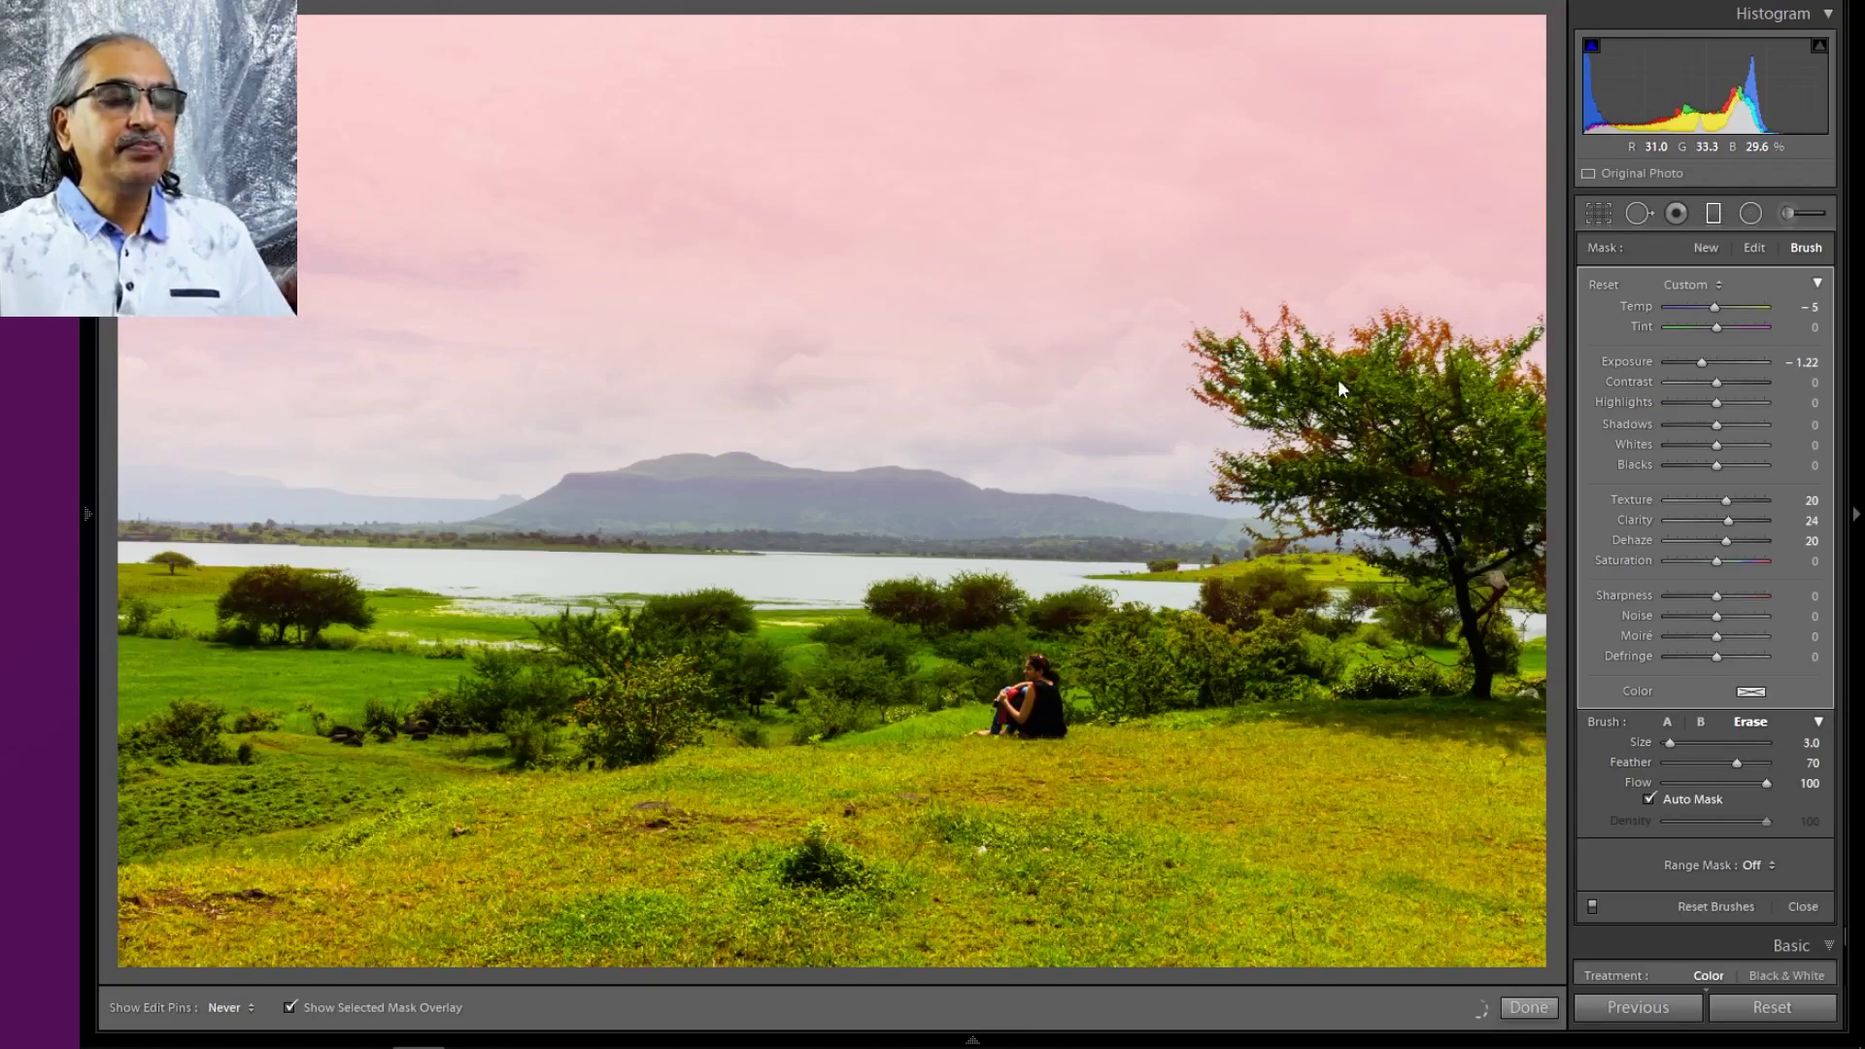
key("h")
key("h")
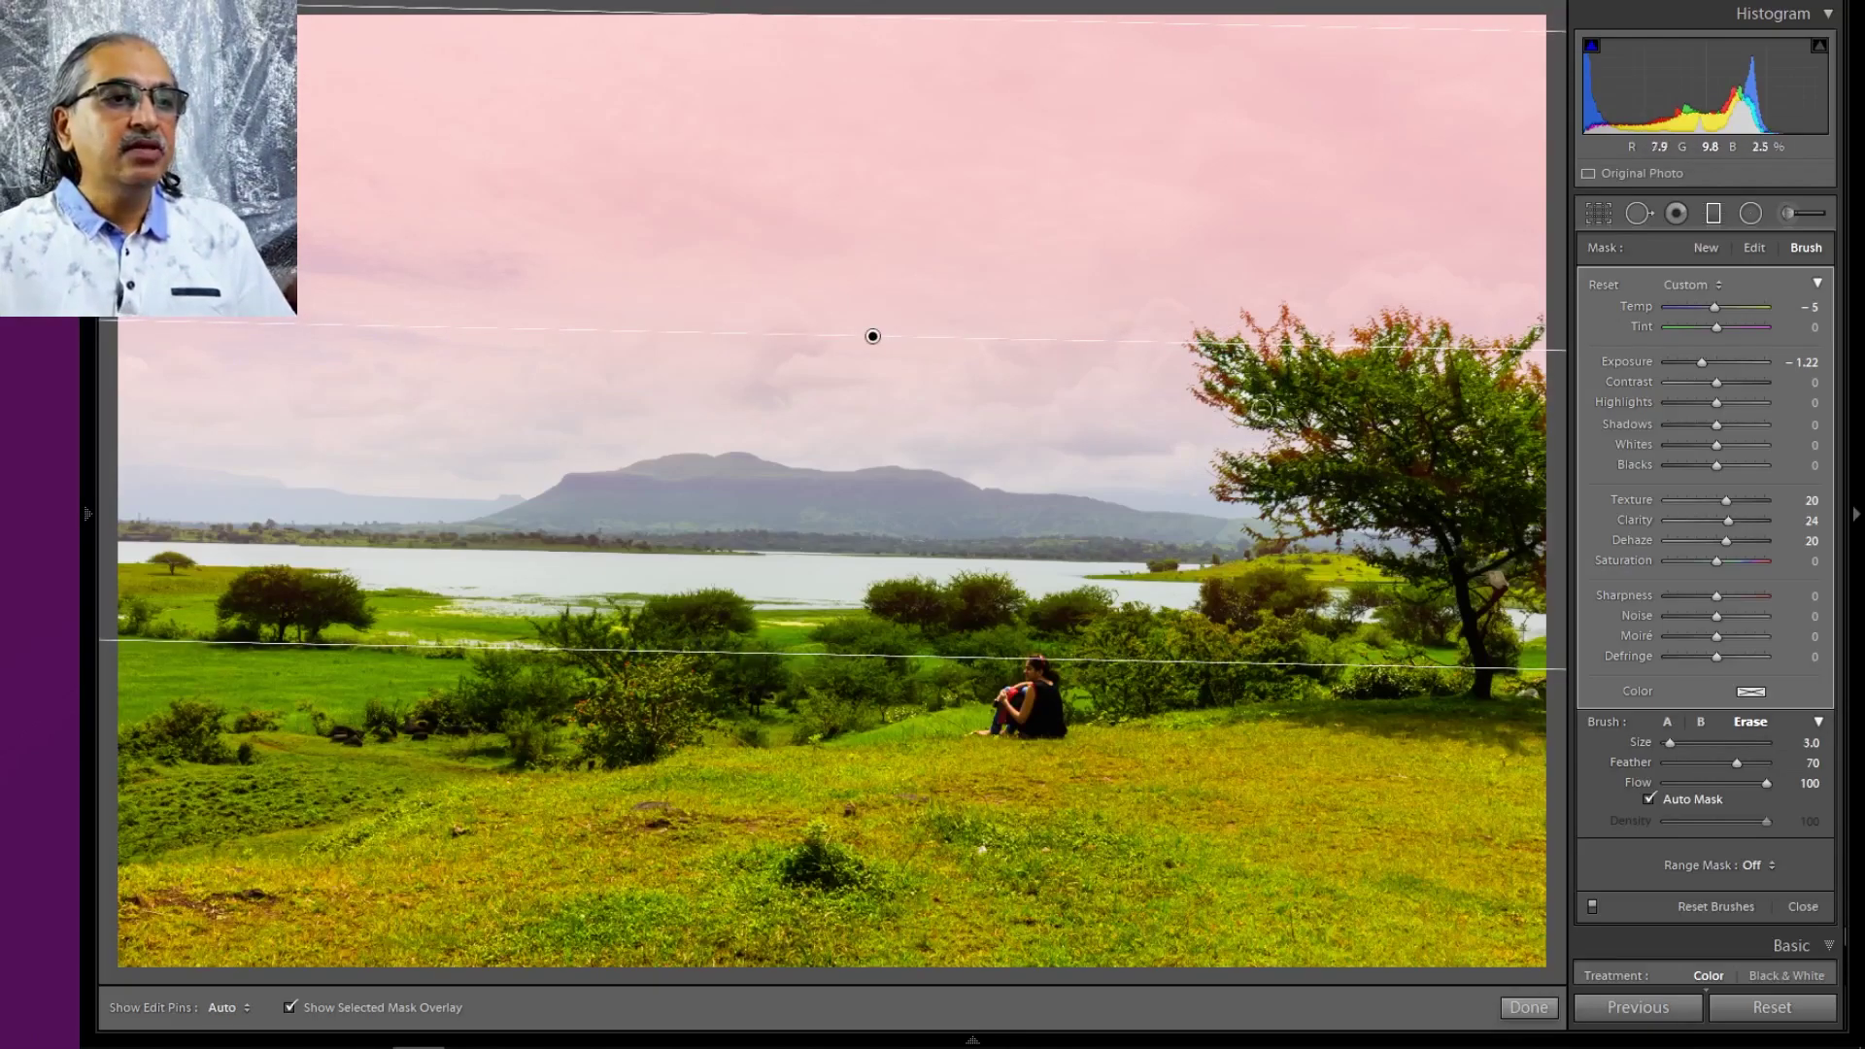
key("h")
key("h")
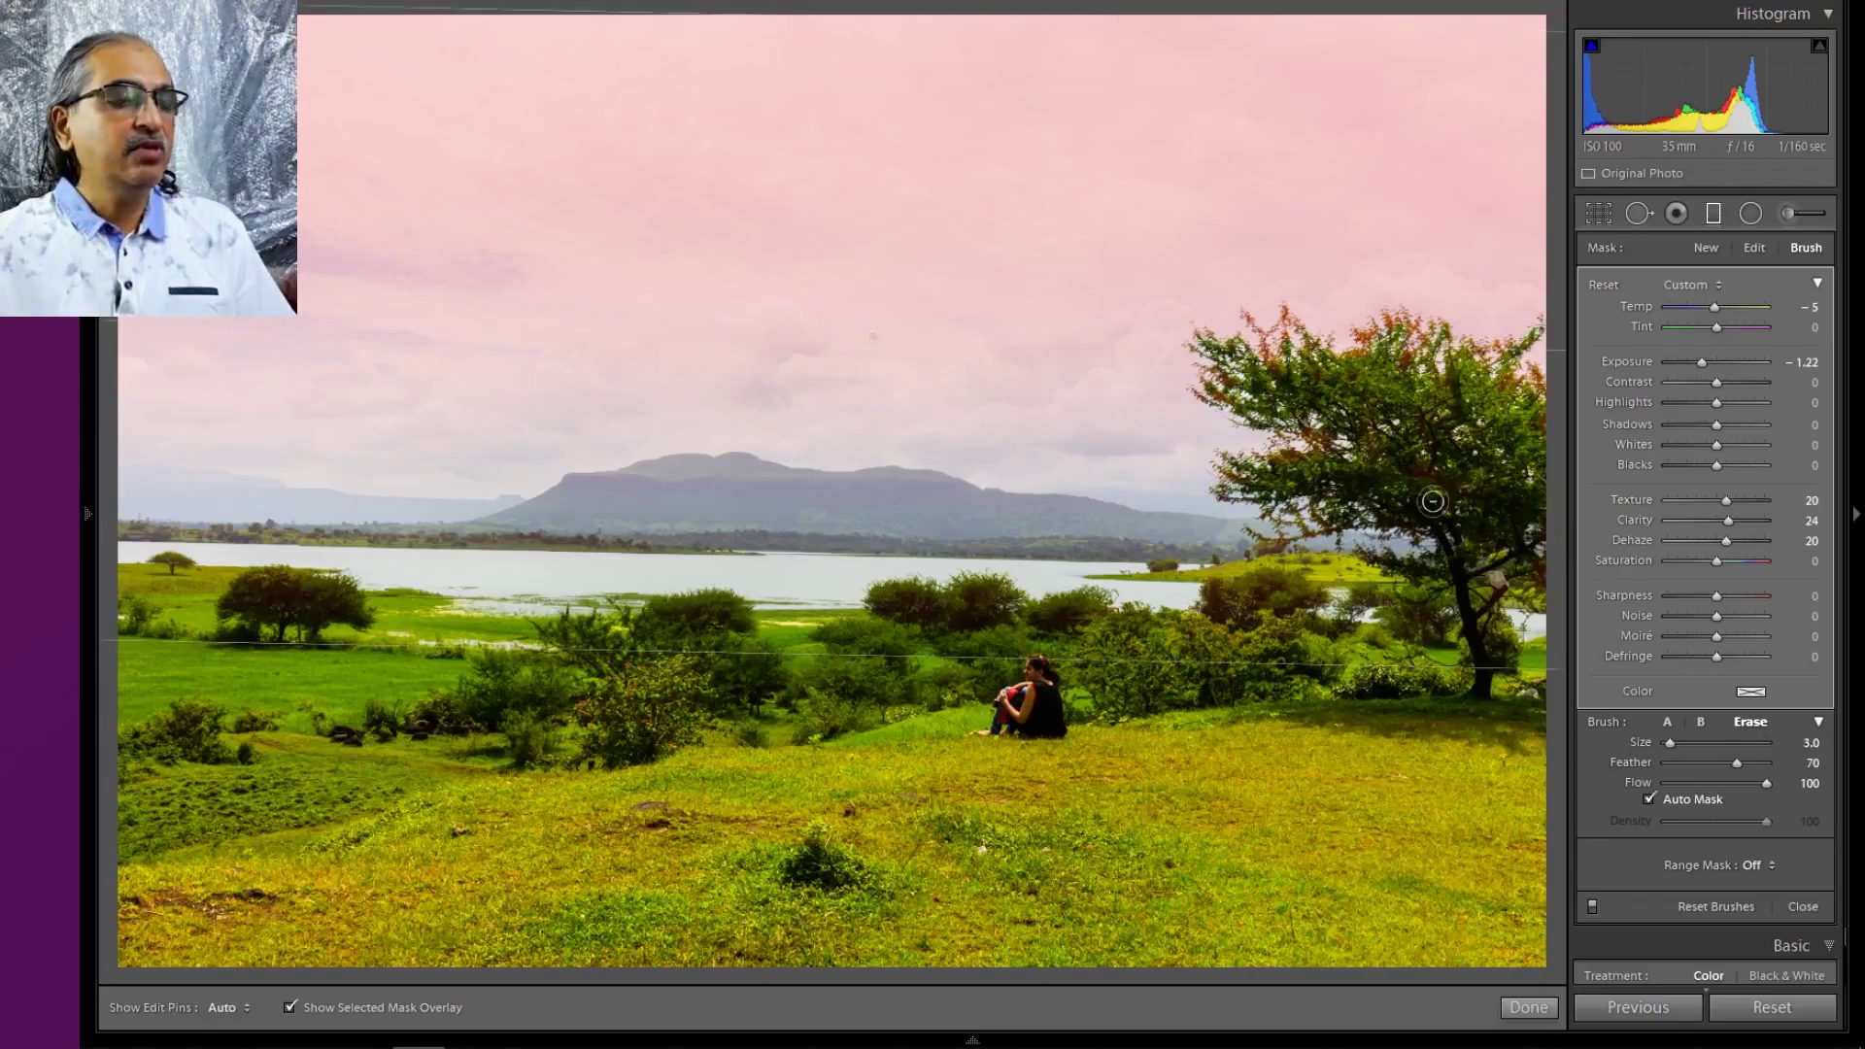
key("h")
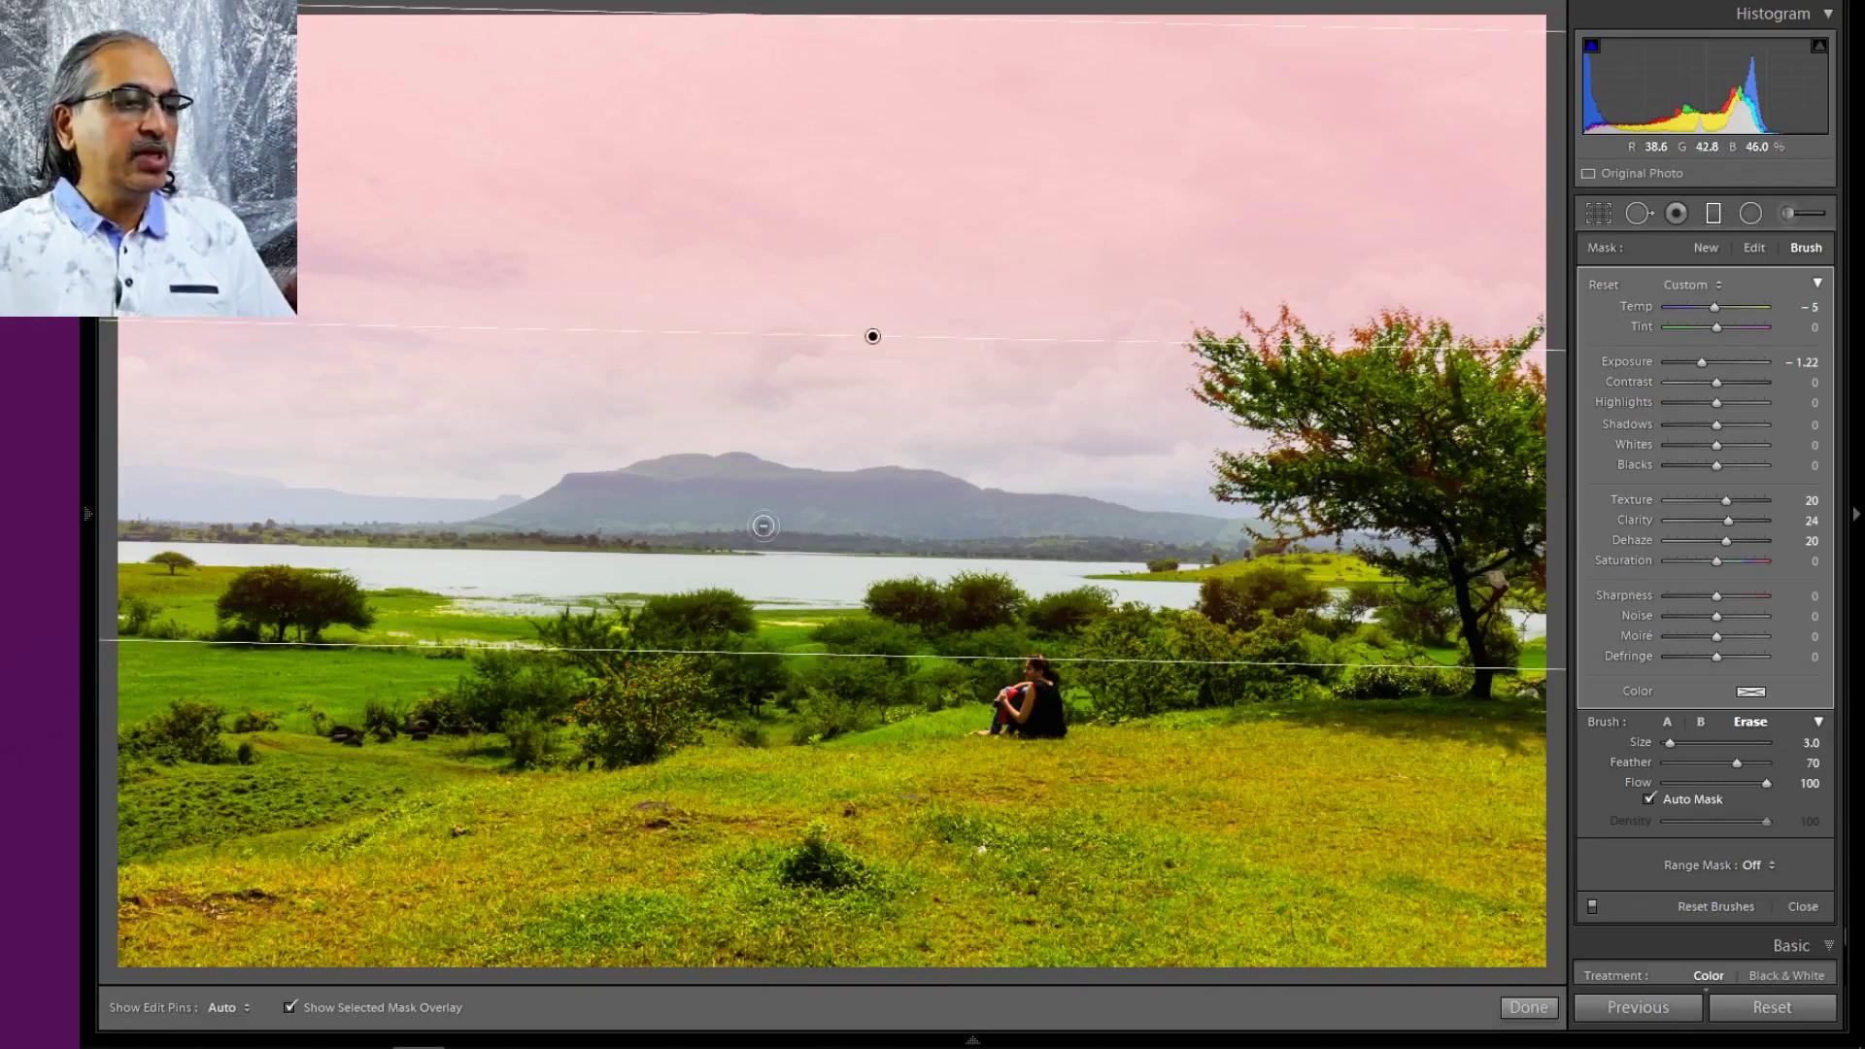
scroll(767, 526, "up", 2)
scroll(776, 524, "up", 3)
scroll(788, 525, "up", 3)
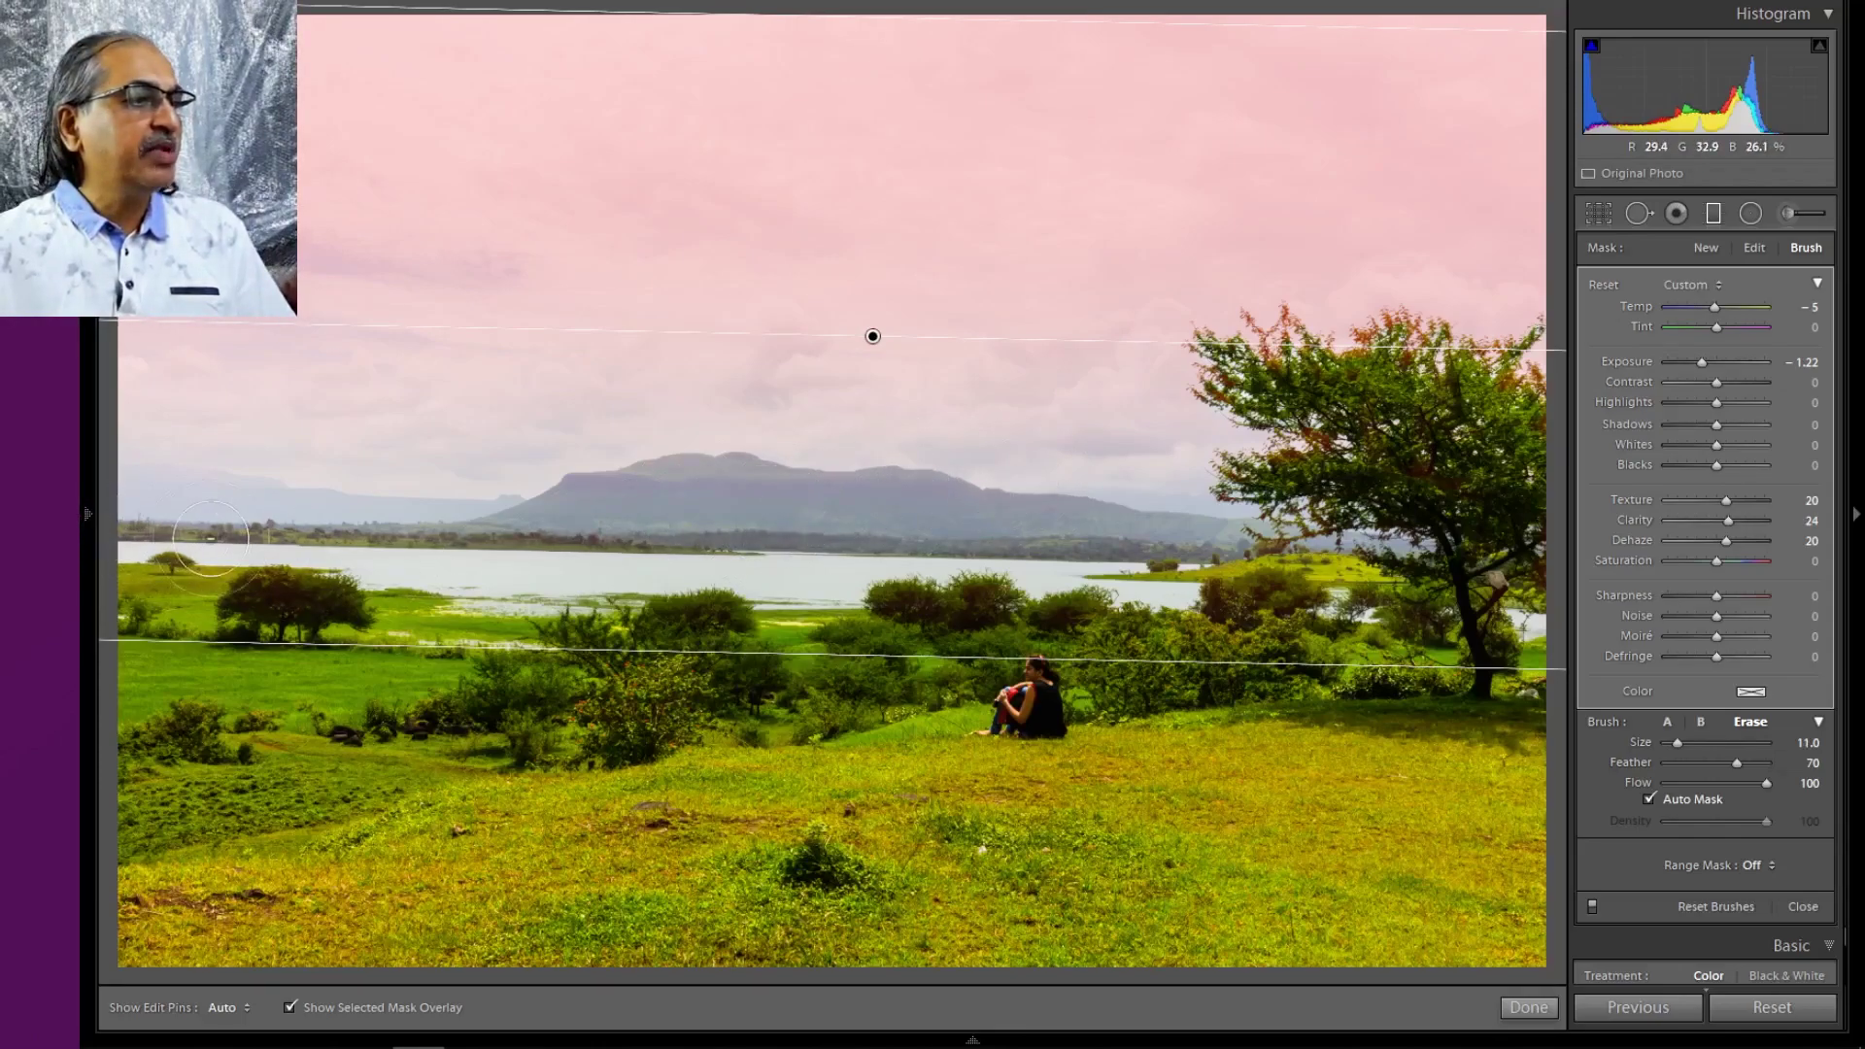
Erase the sky filter along the mountain ridge, checking the result with pins hidden and shown
key("h")
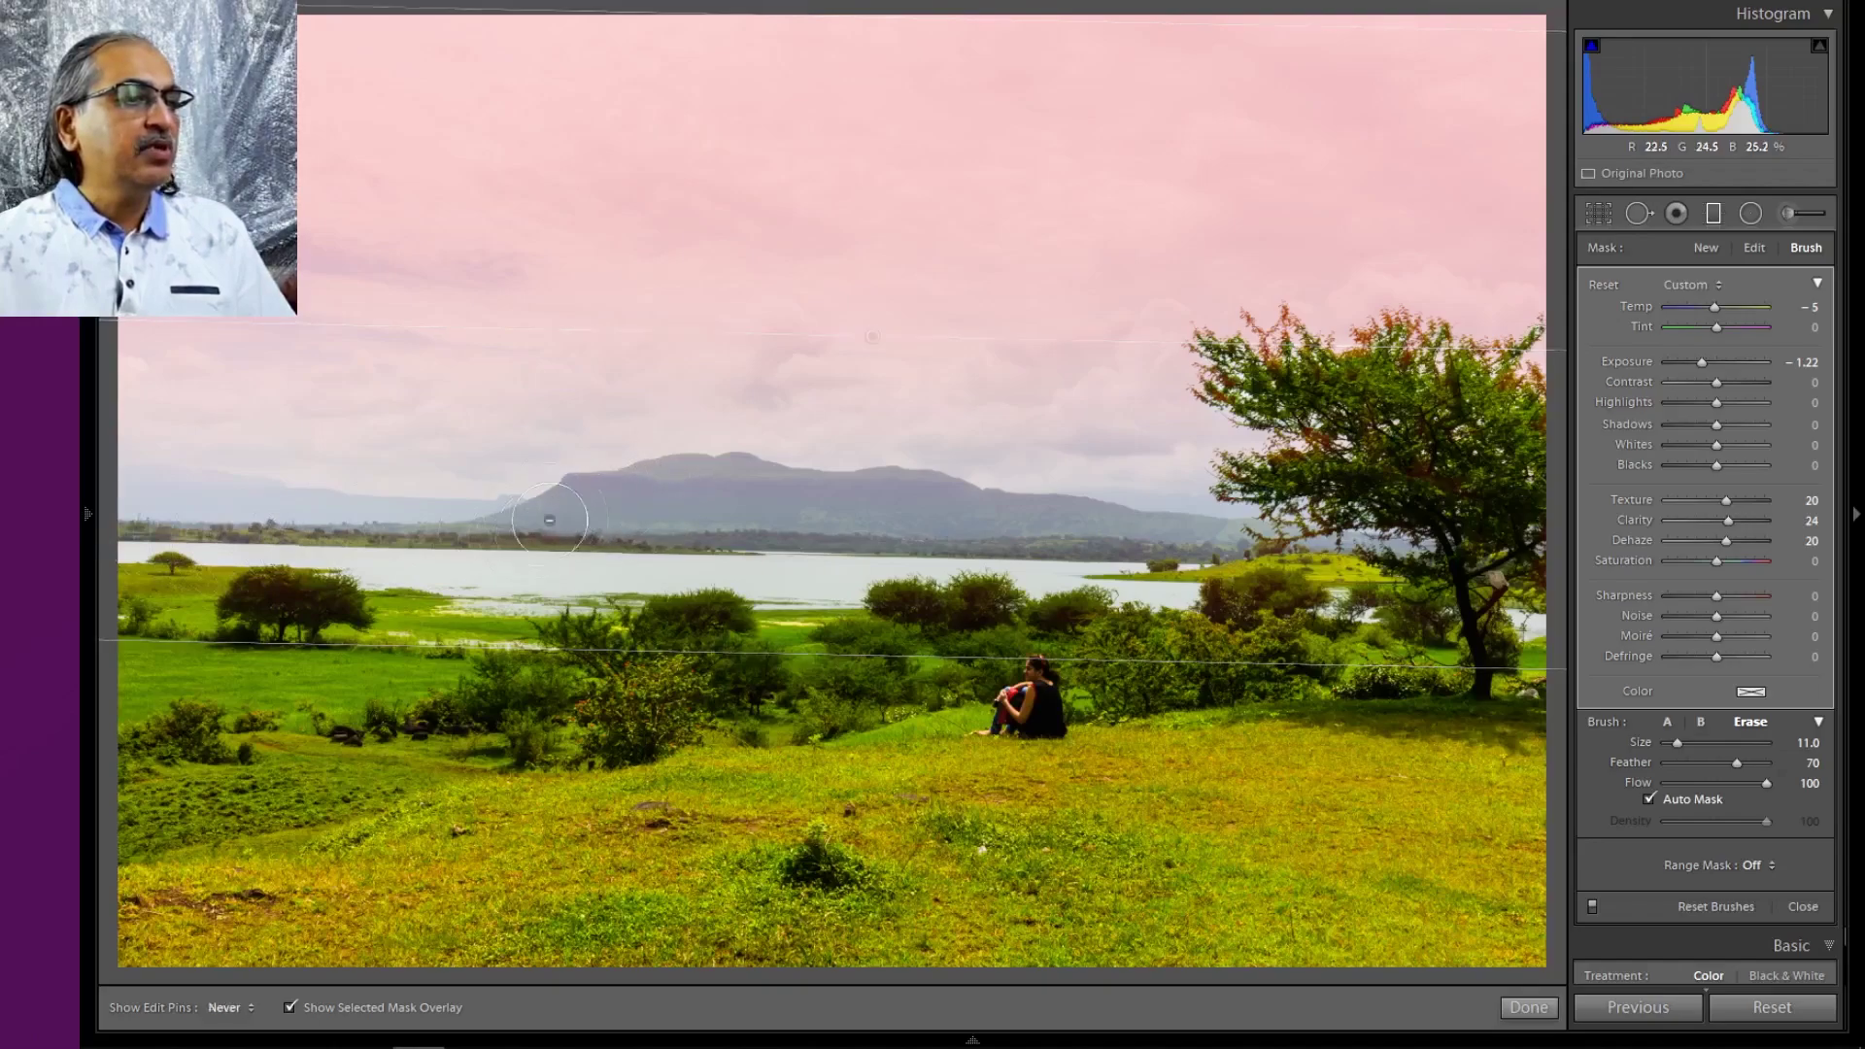
left_click_drag(720, 487, 1317, 537)
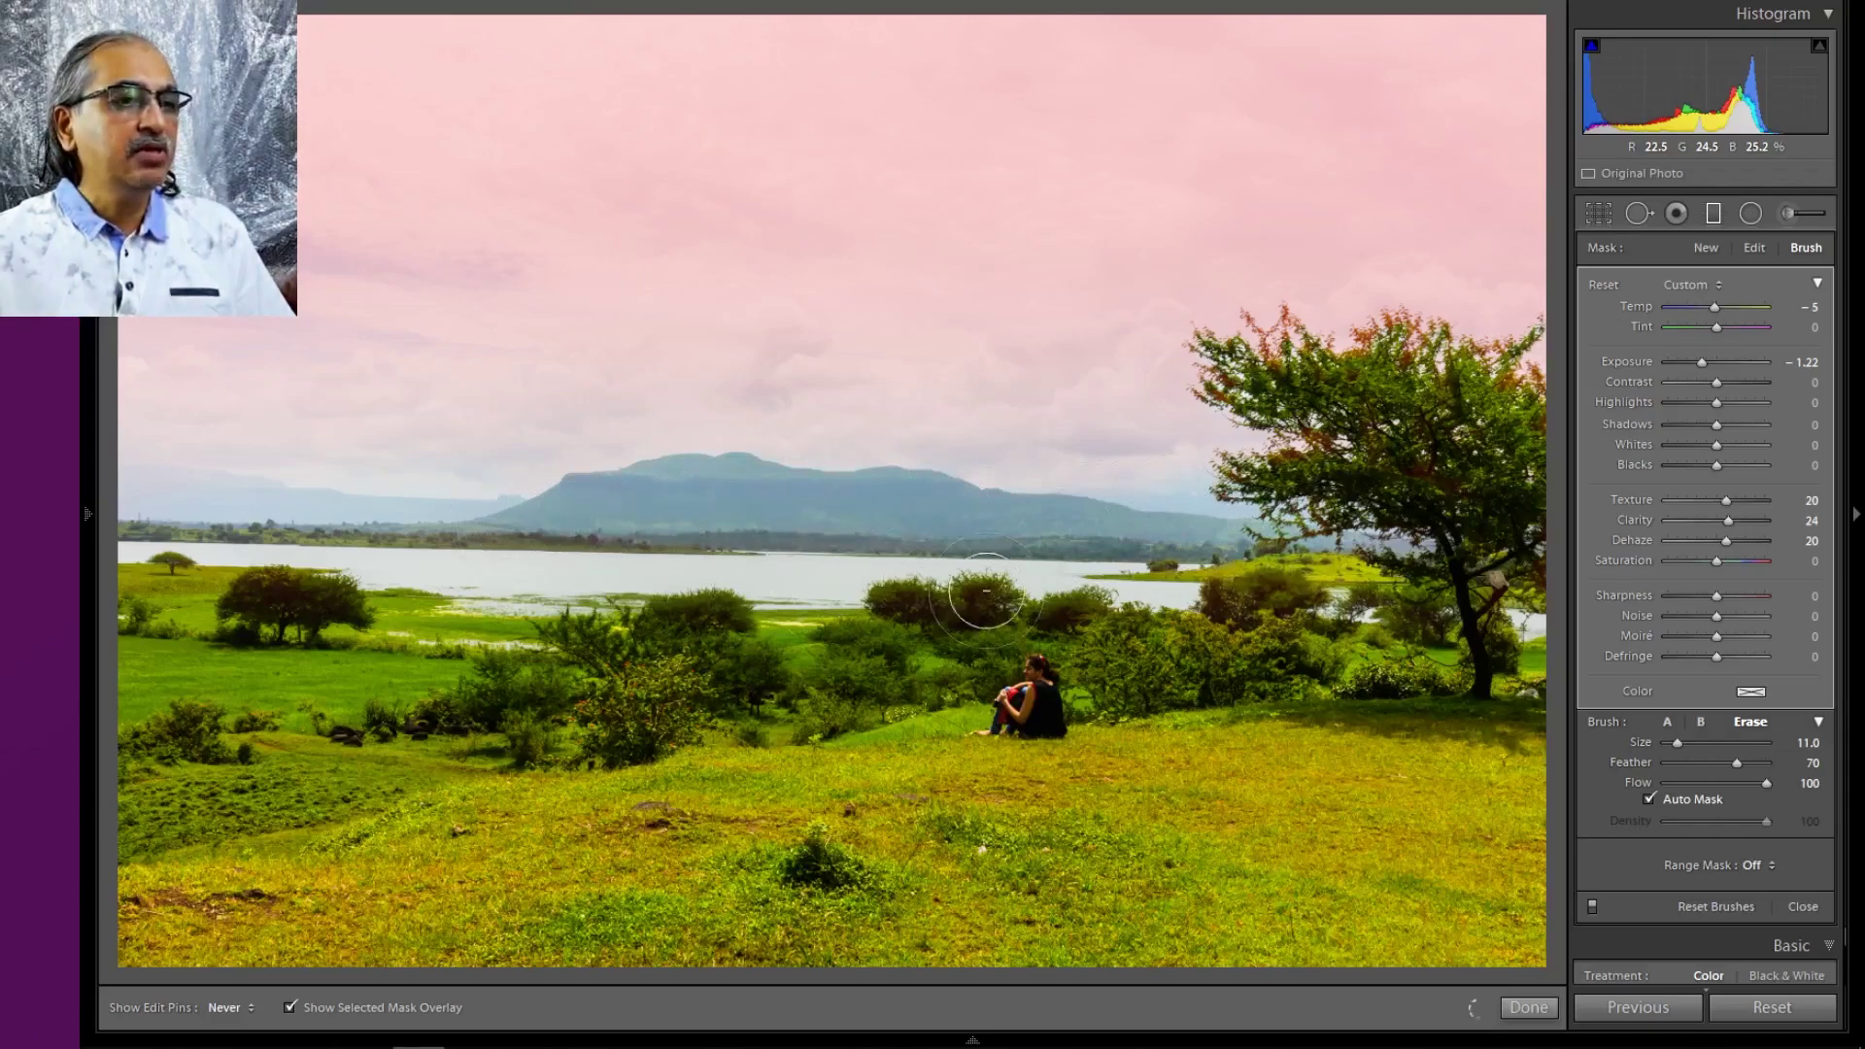
key("h")
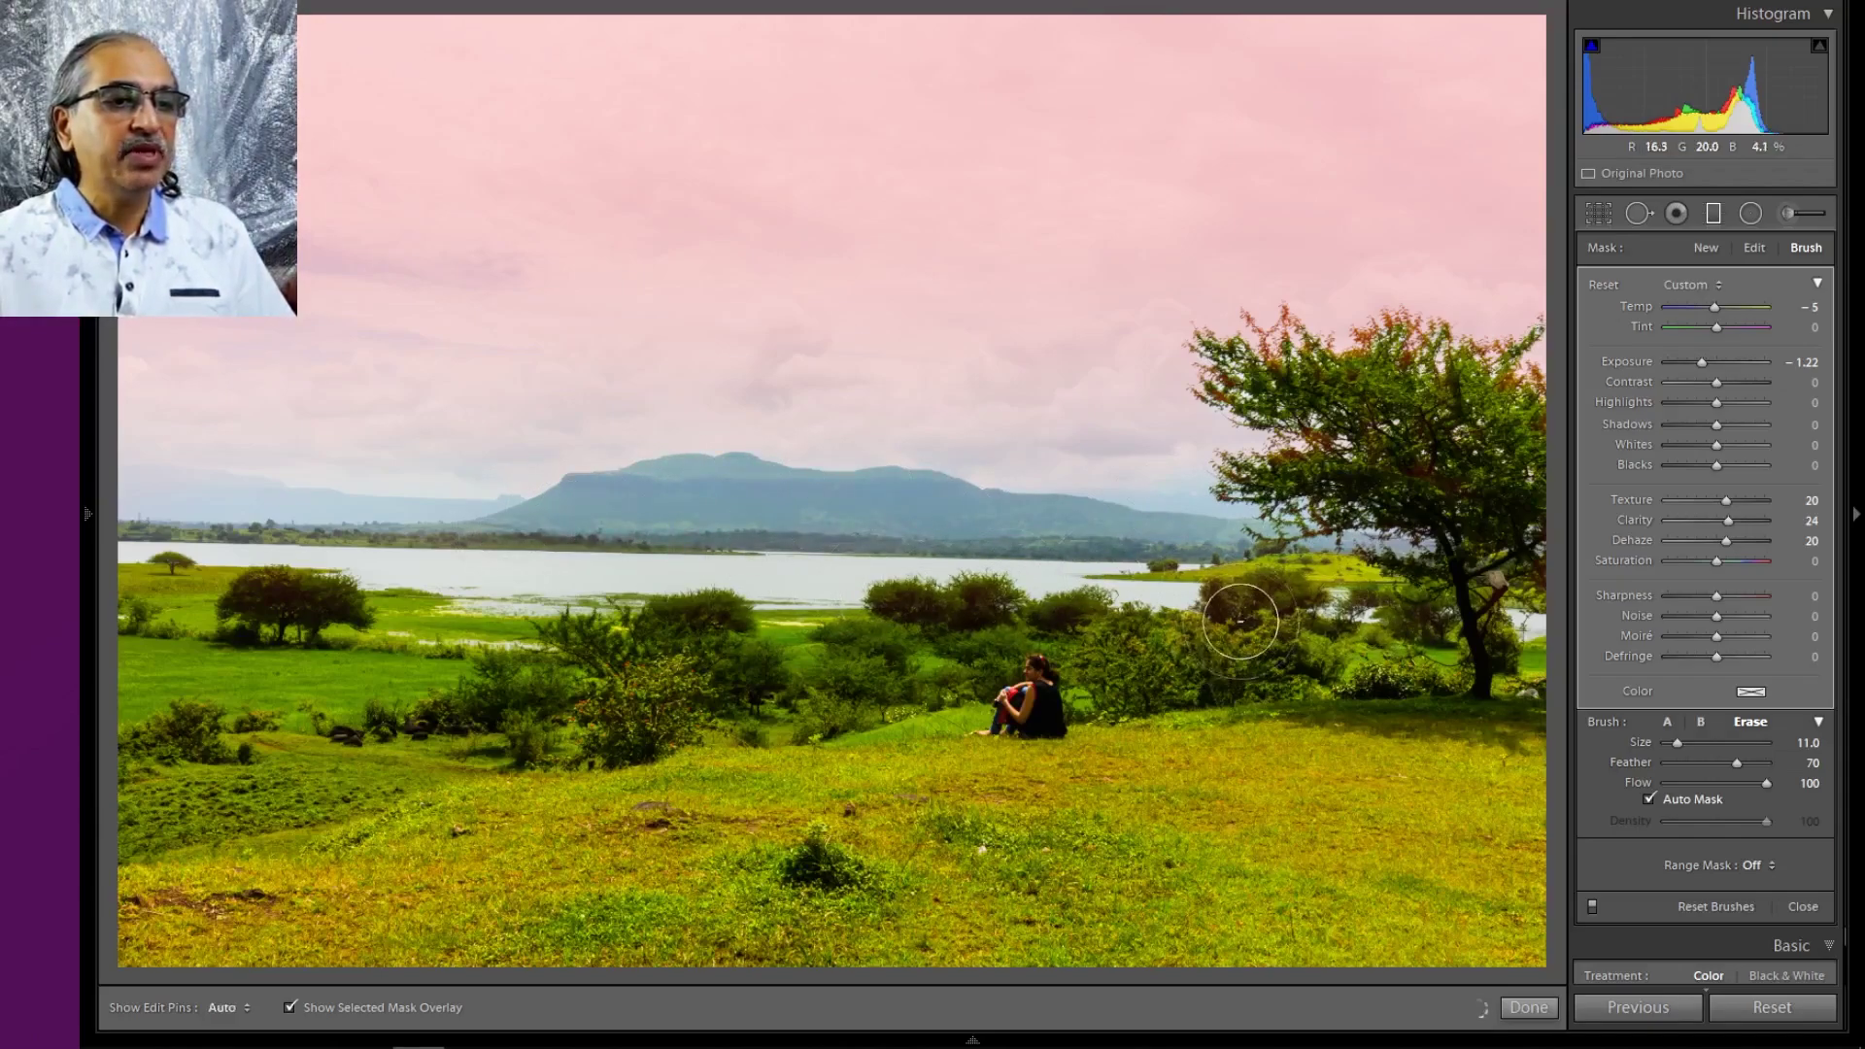
key("h")
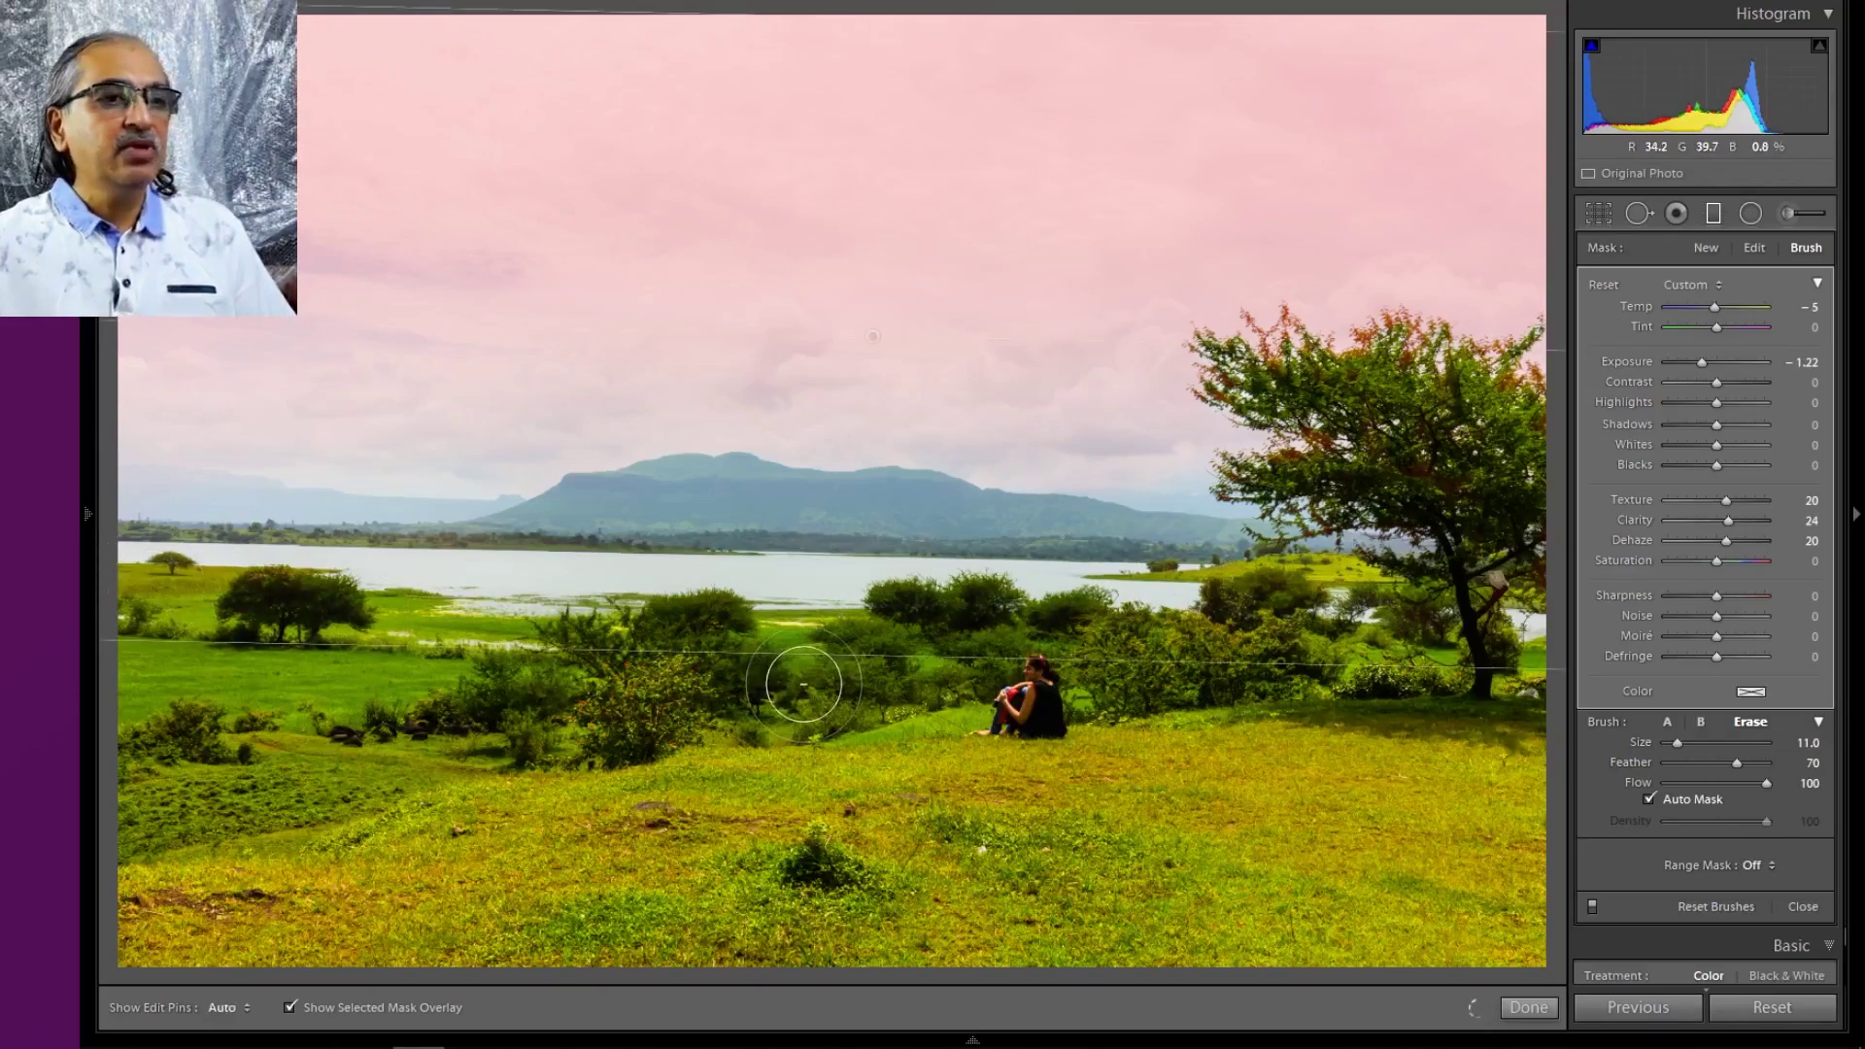
key("h")
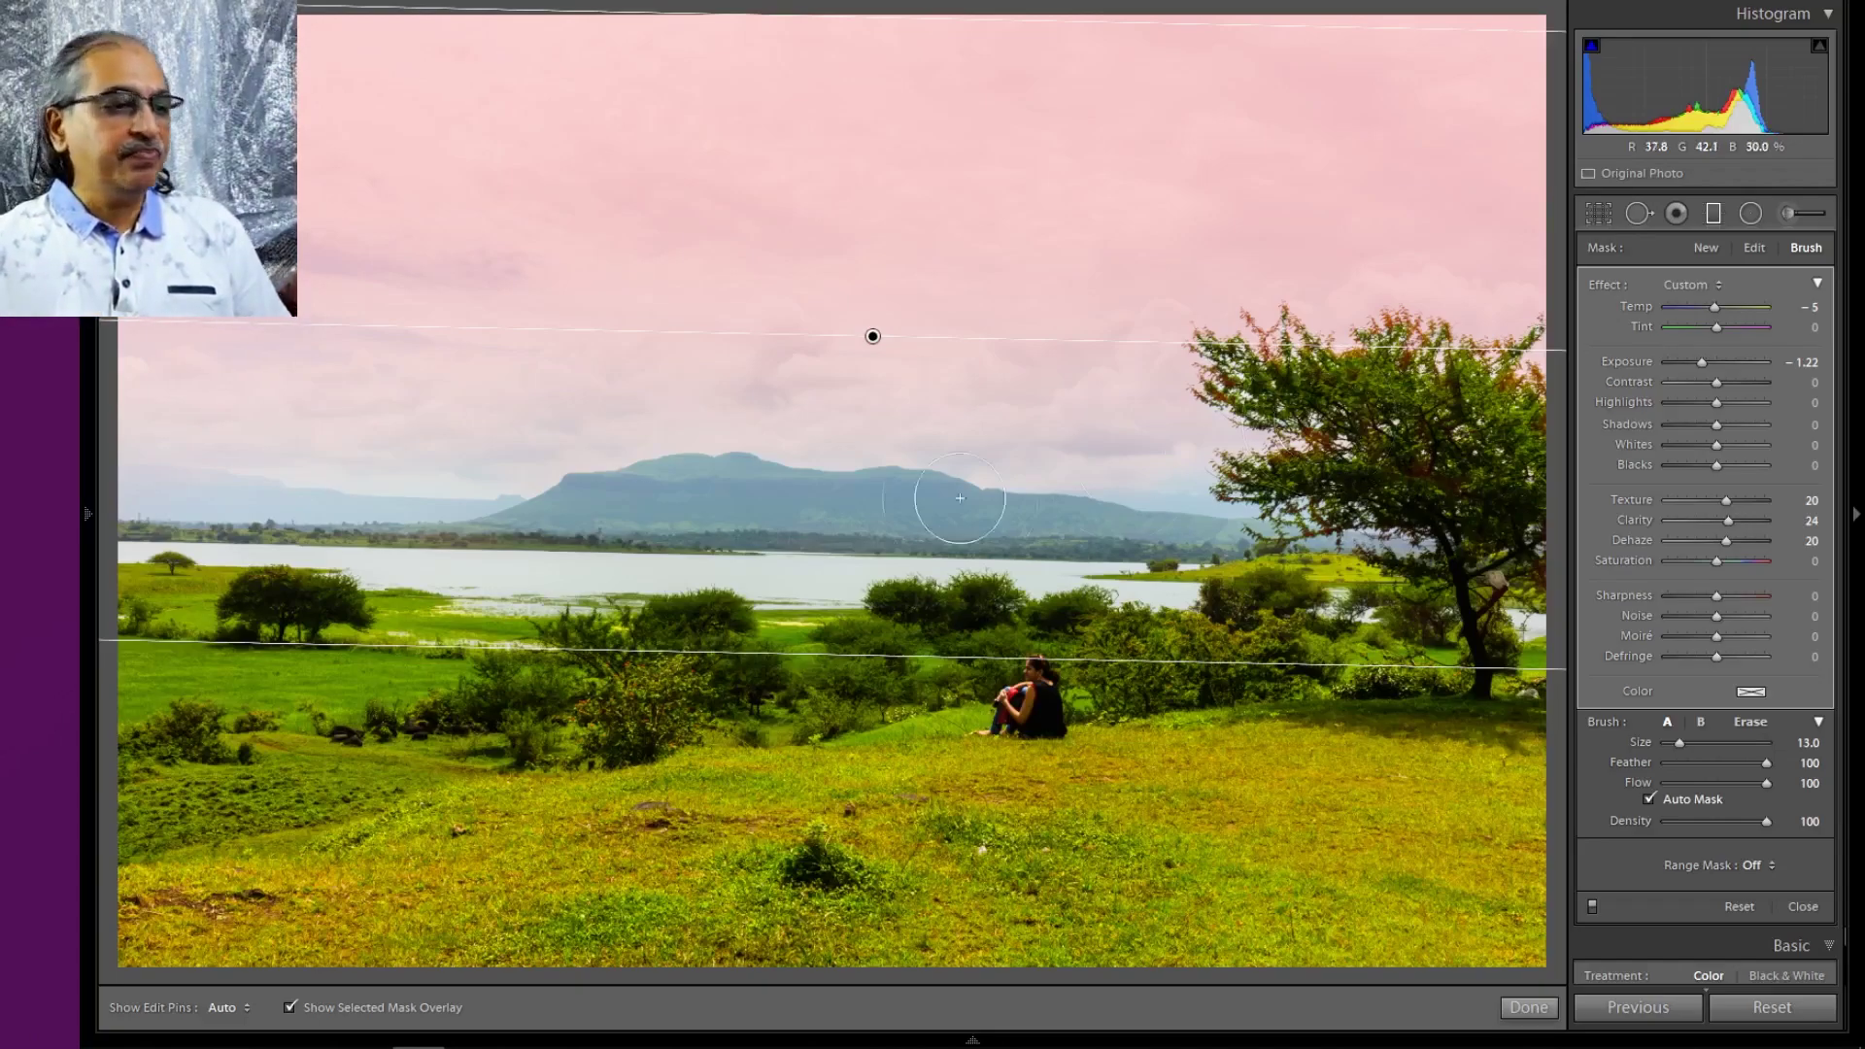
Hide the mask overlay and give the sky filter Contrast 28 and Saturation −22
left_click(340, 1015)
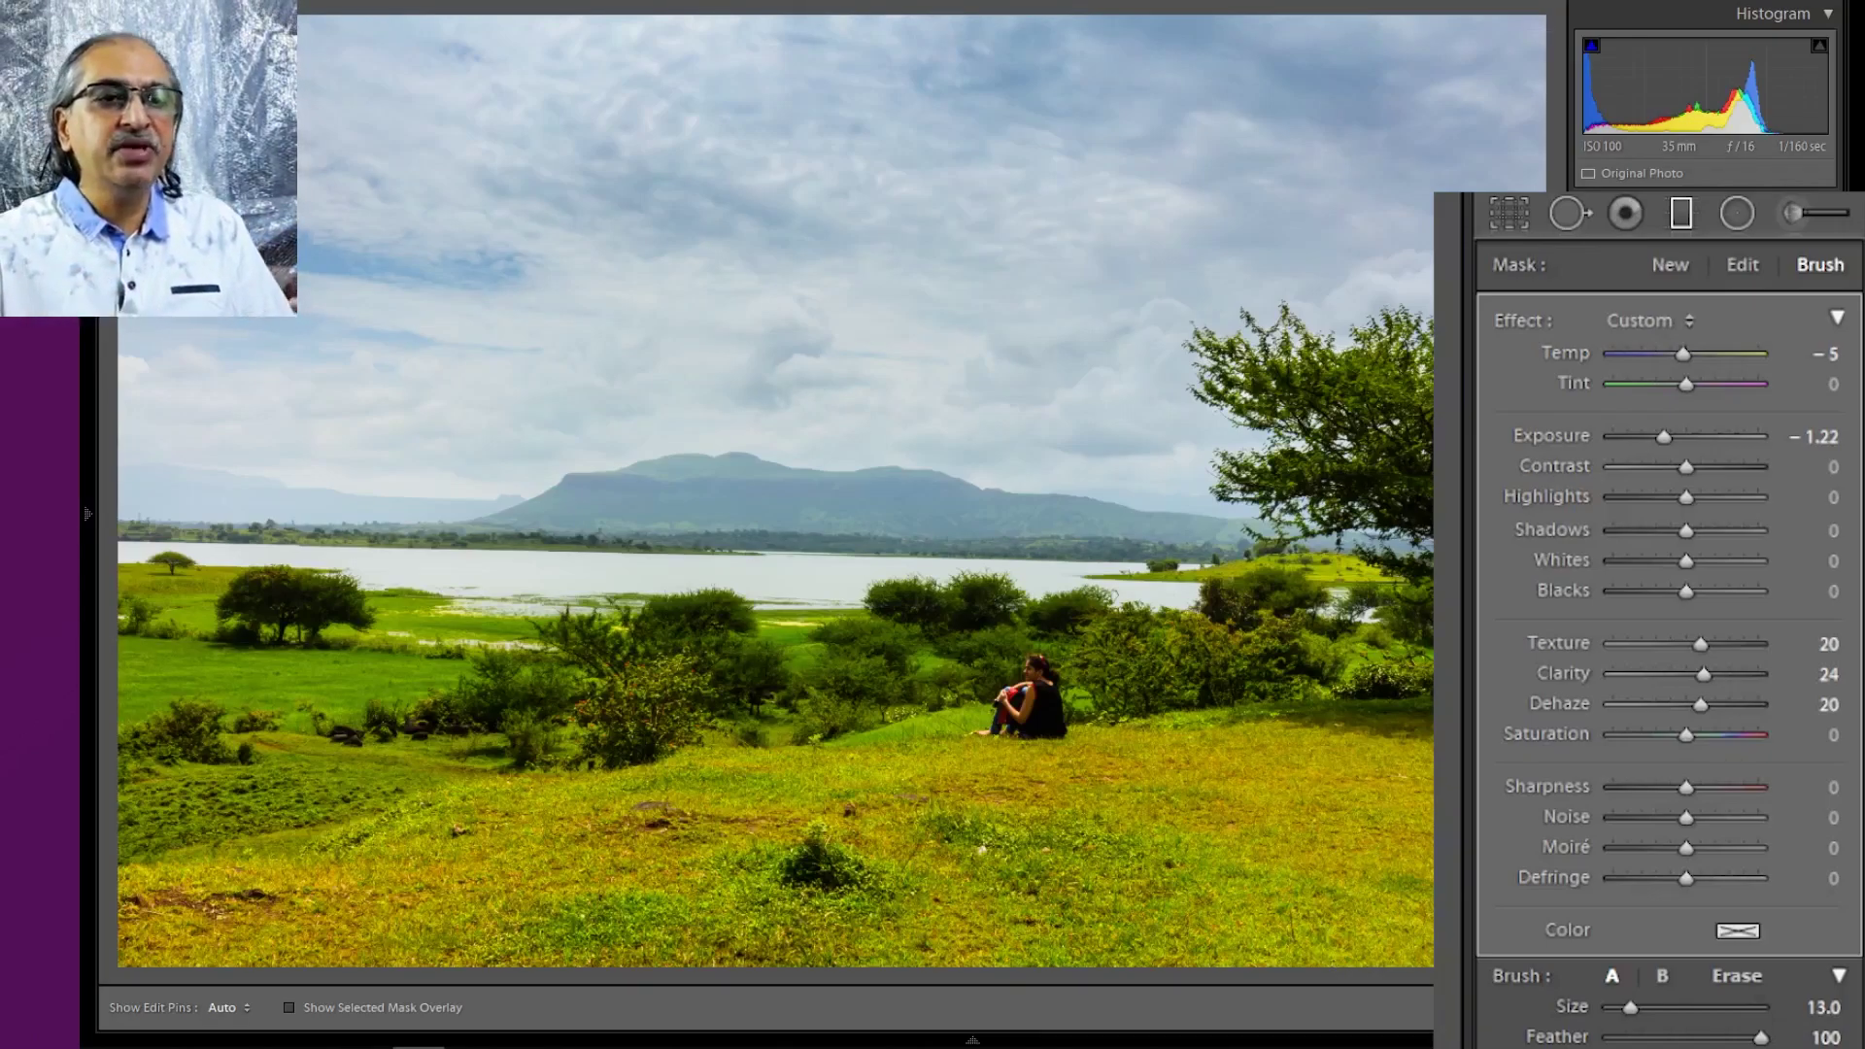
mouse_move(1688, 464)
left_mouse_down()
mouse_move(1725, 483)
mouse_move(1709, 476)
left_mouse_up()
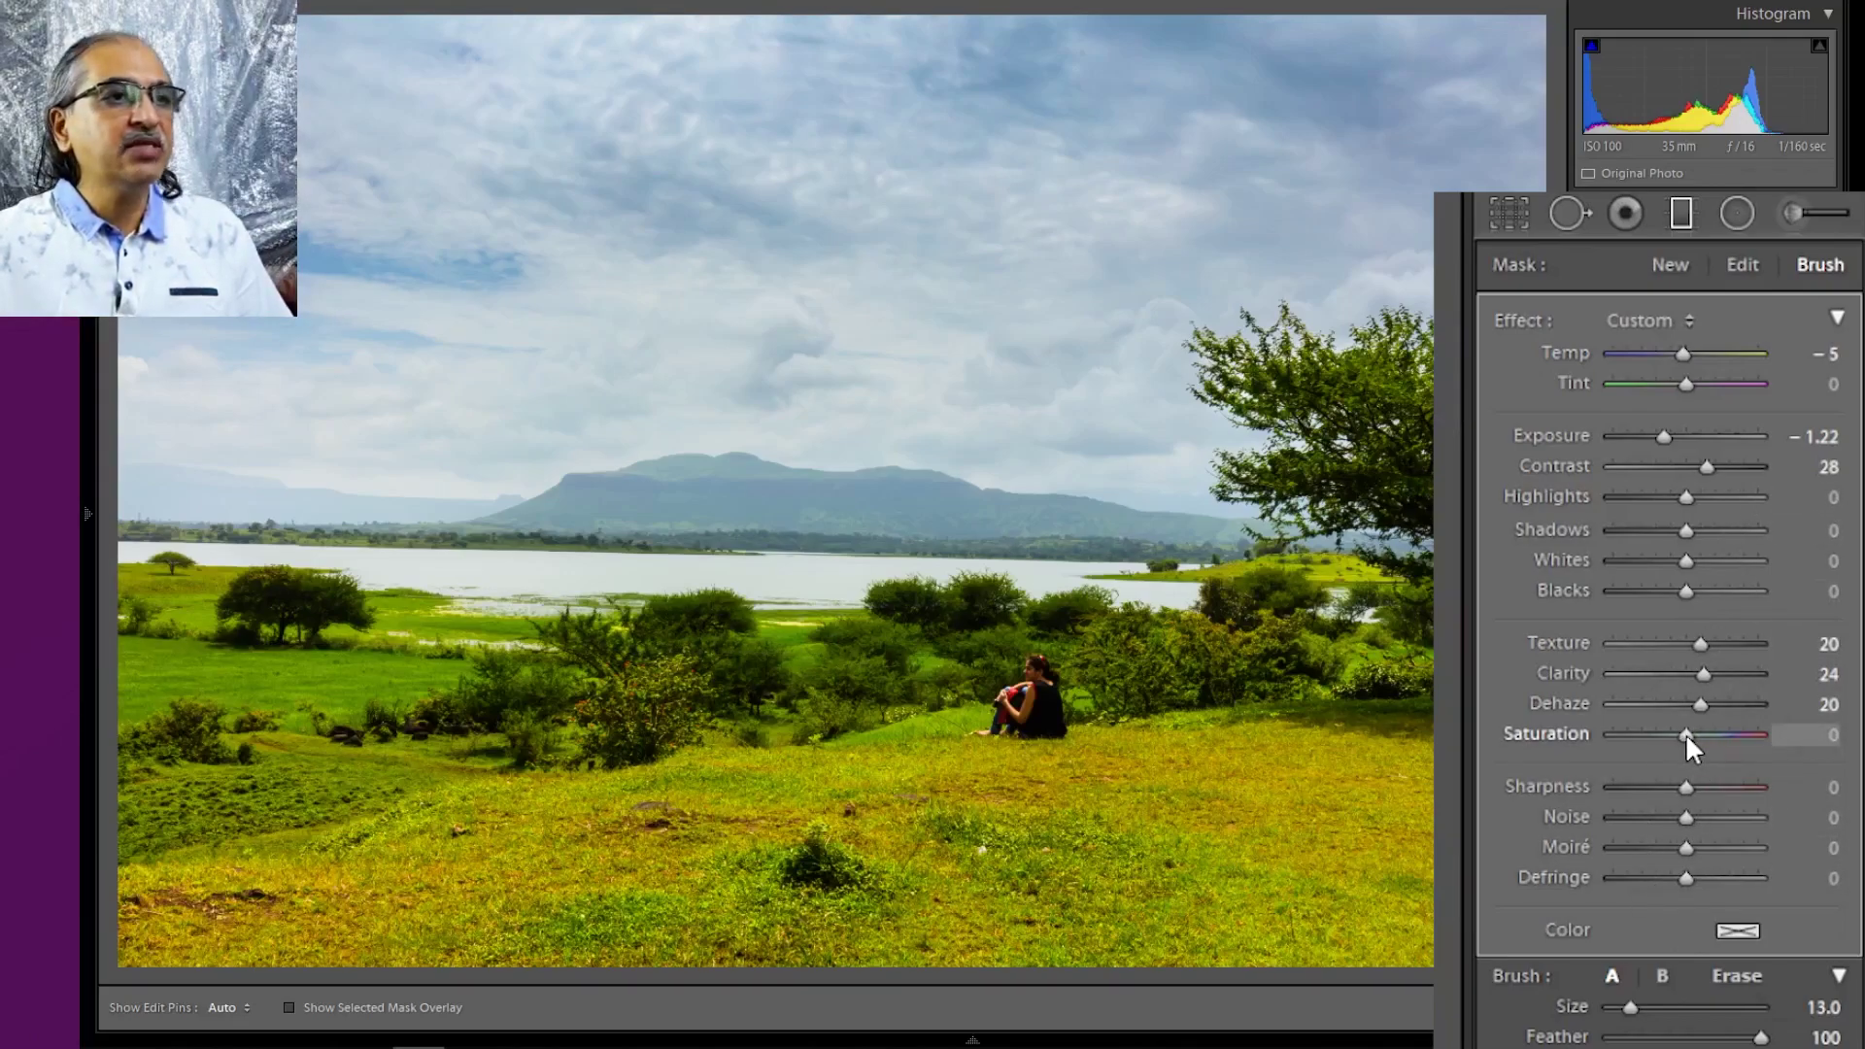
left_click_drag(1686, 732, 1668, 736)
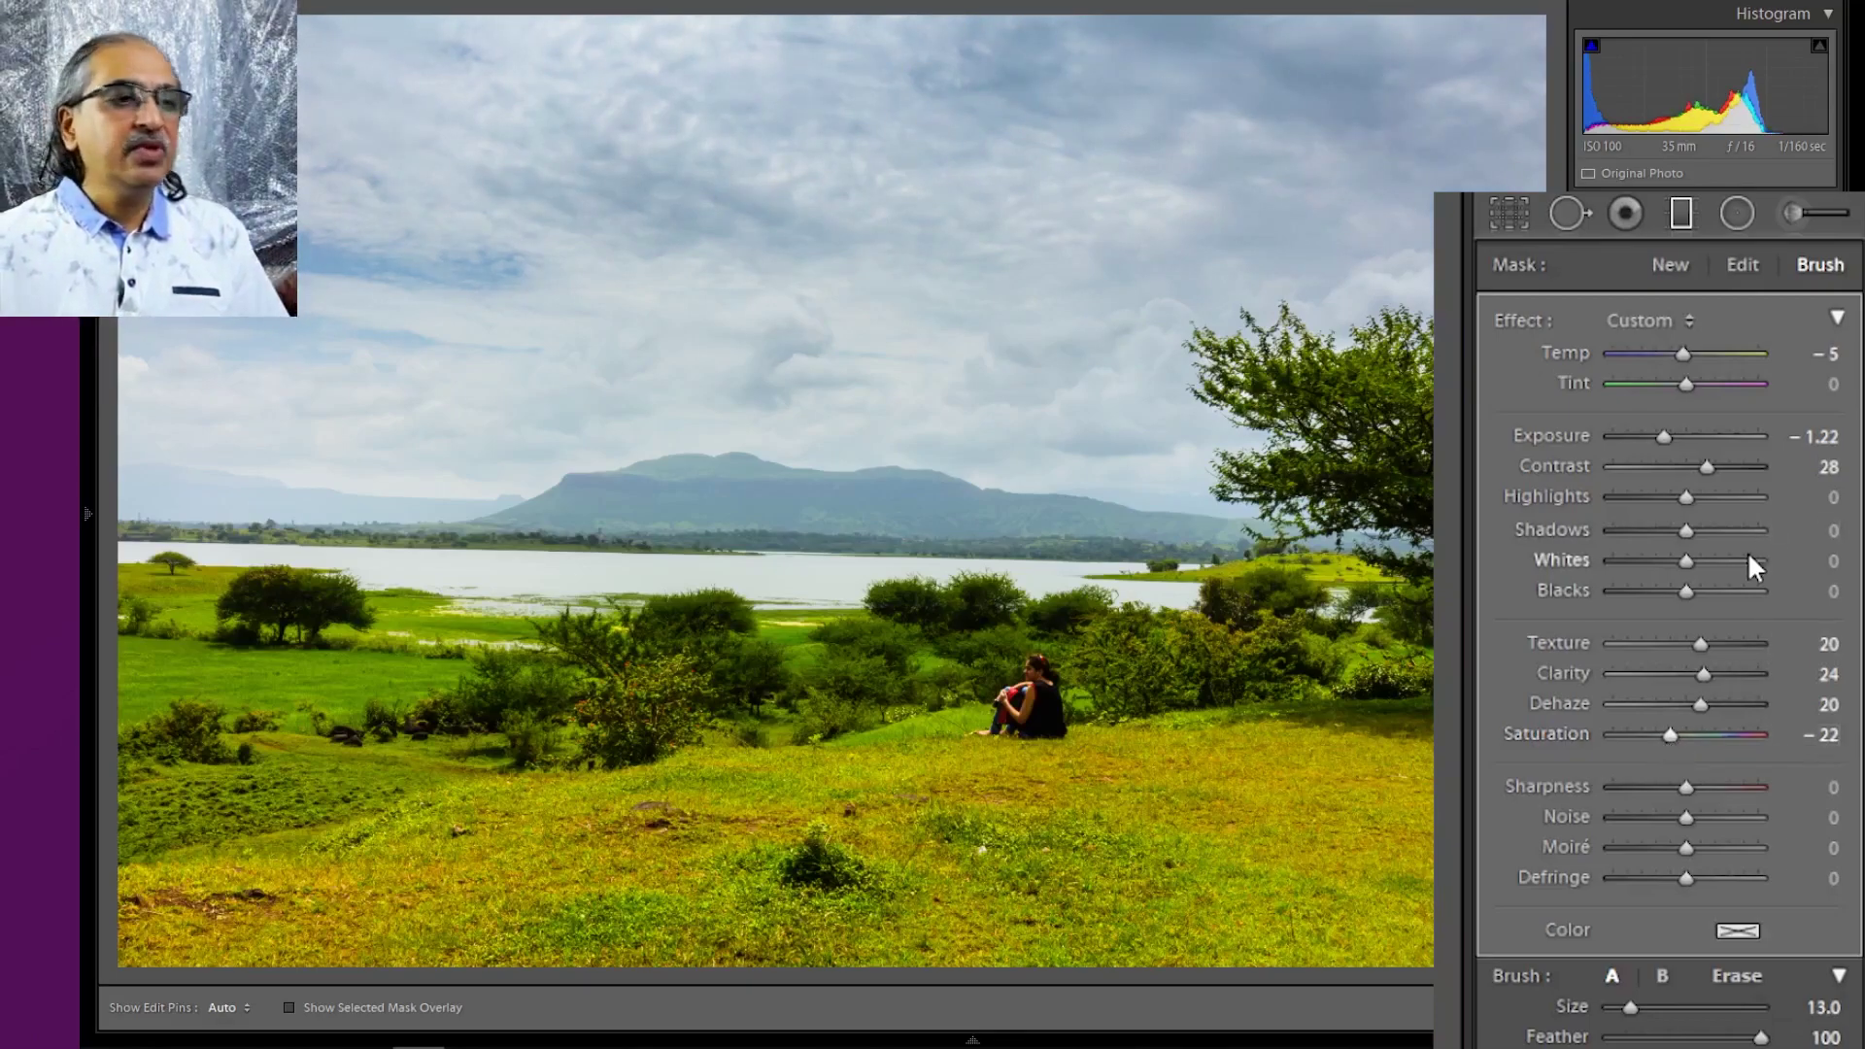
Toggle the sky filter off and on to compare, then close filter editing
scroll(1499, 940, "down", 5)
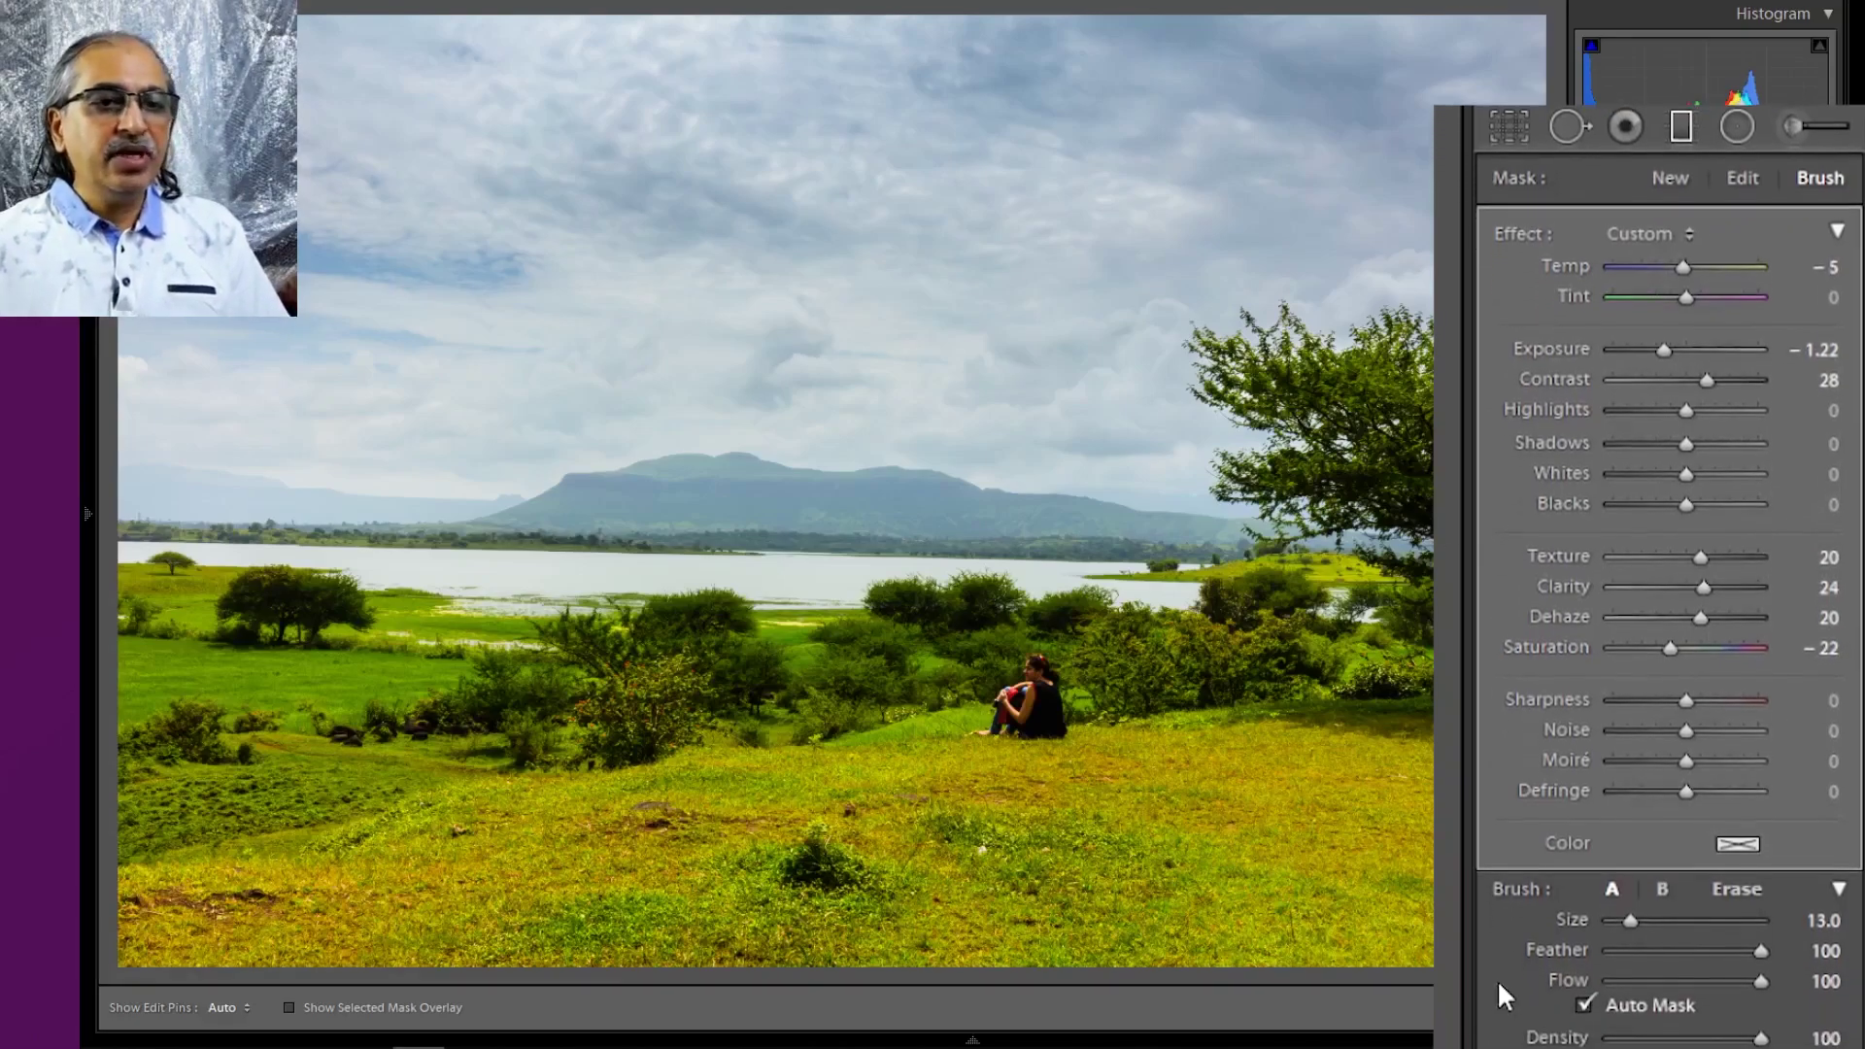
scroll(1499, 1010, "down", 2)
scroll(1499, 1010, "down", 1)
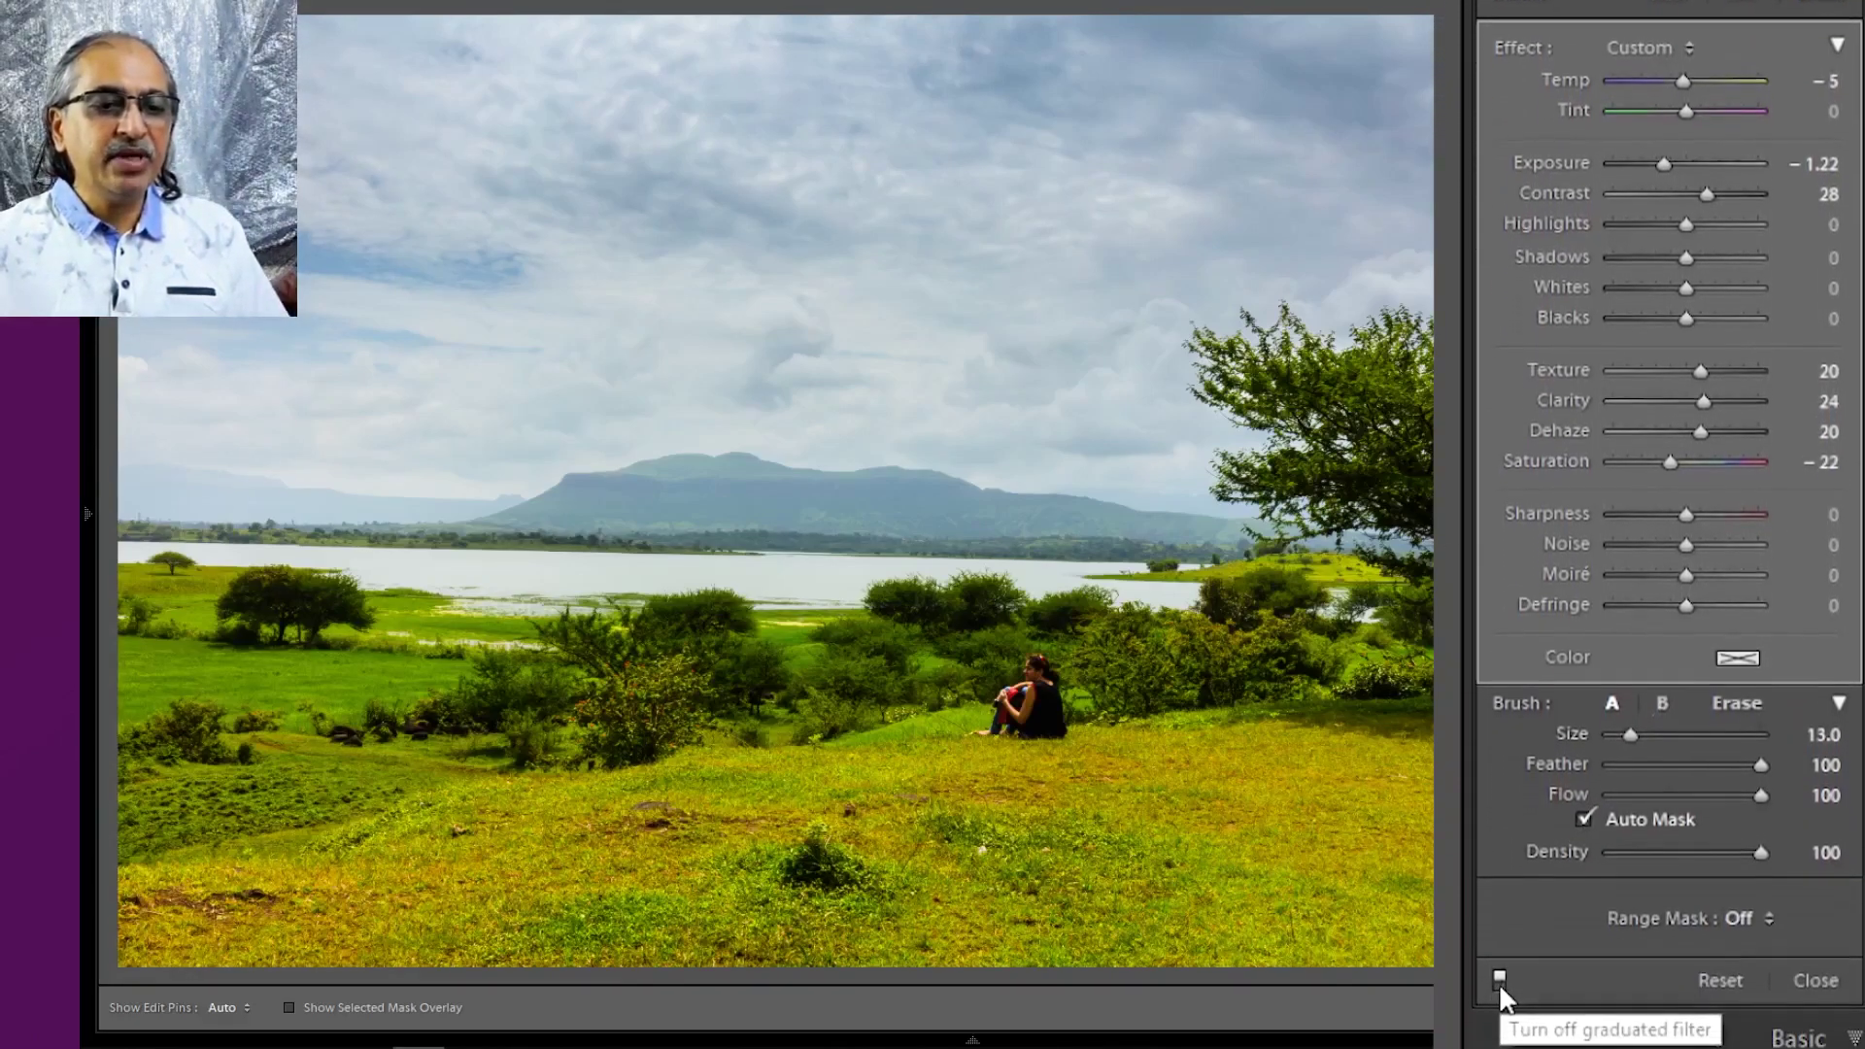
left_click(1500, 965)
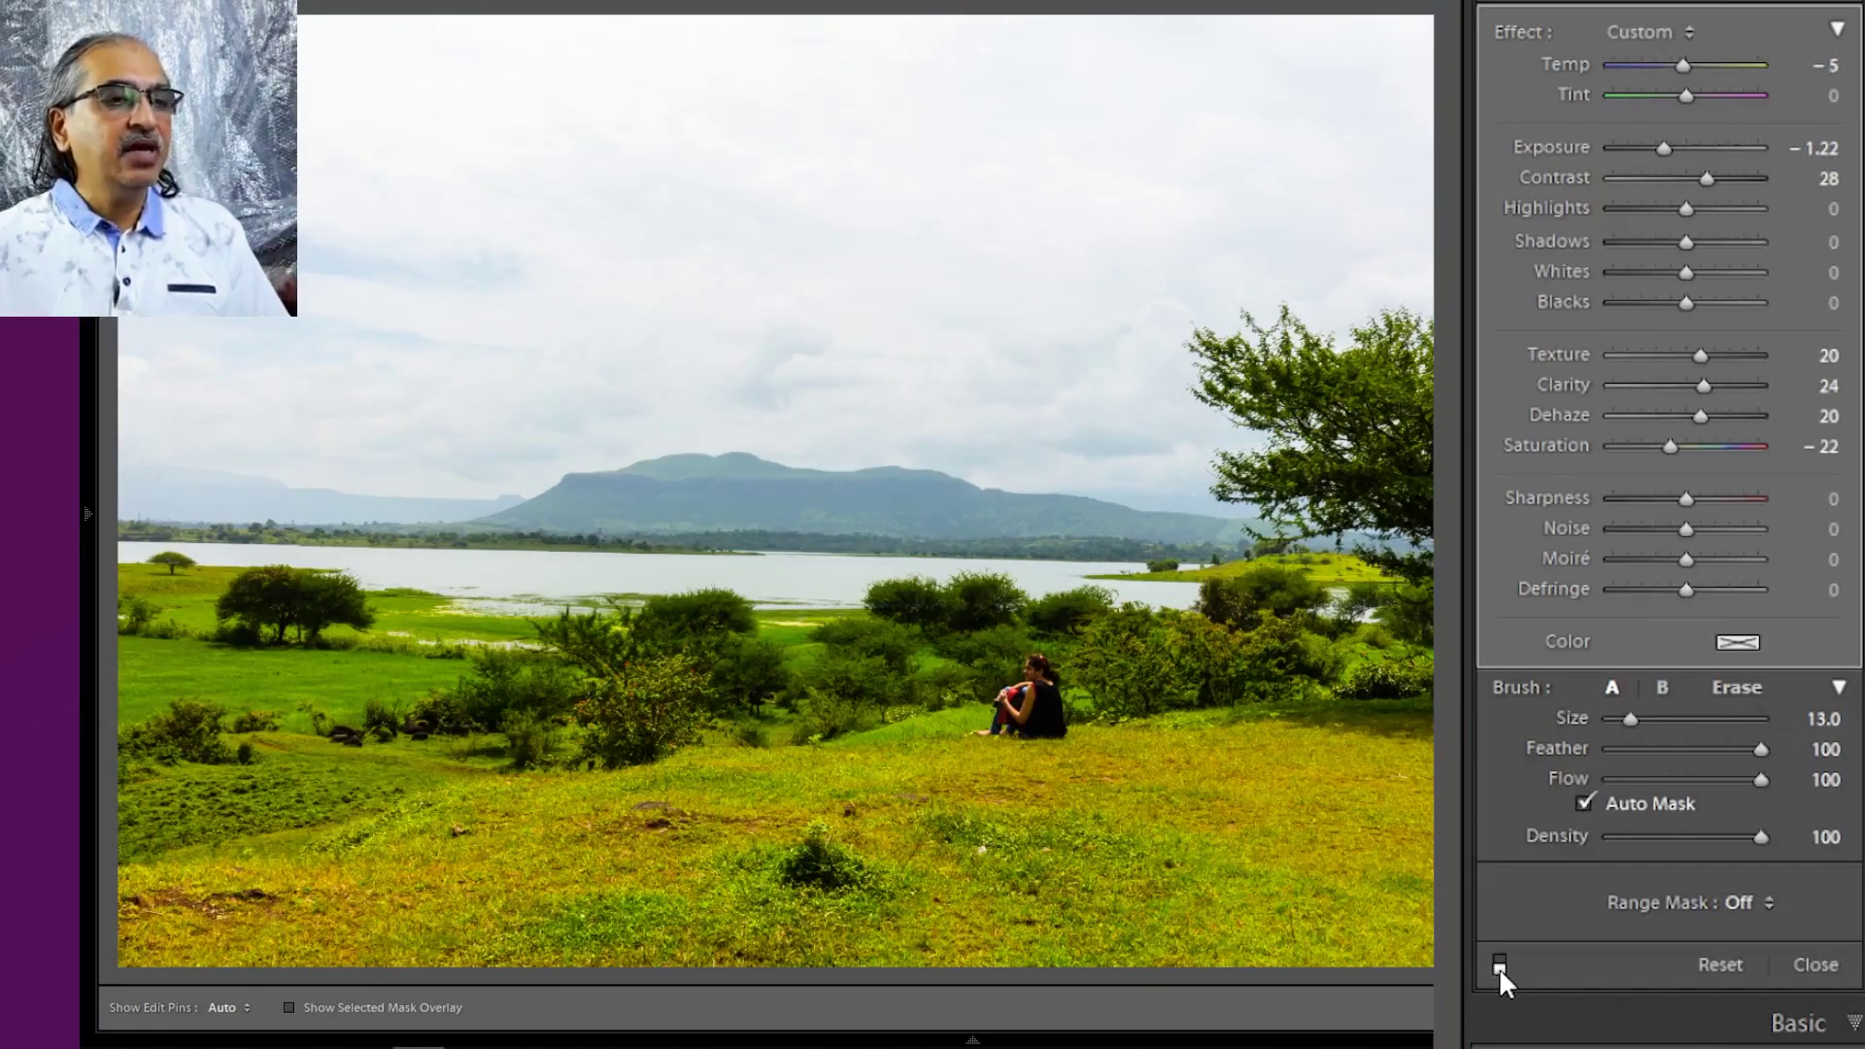
left_click(1500, 965)
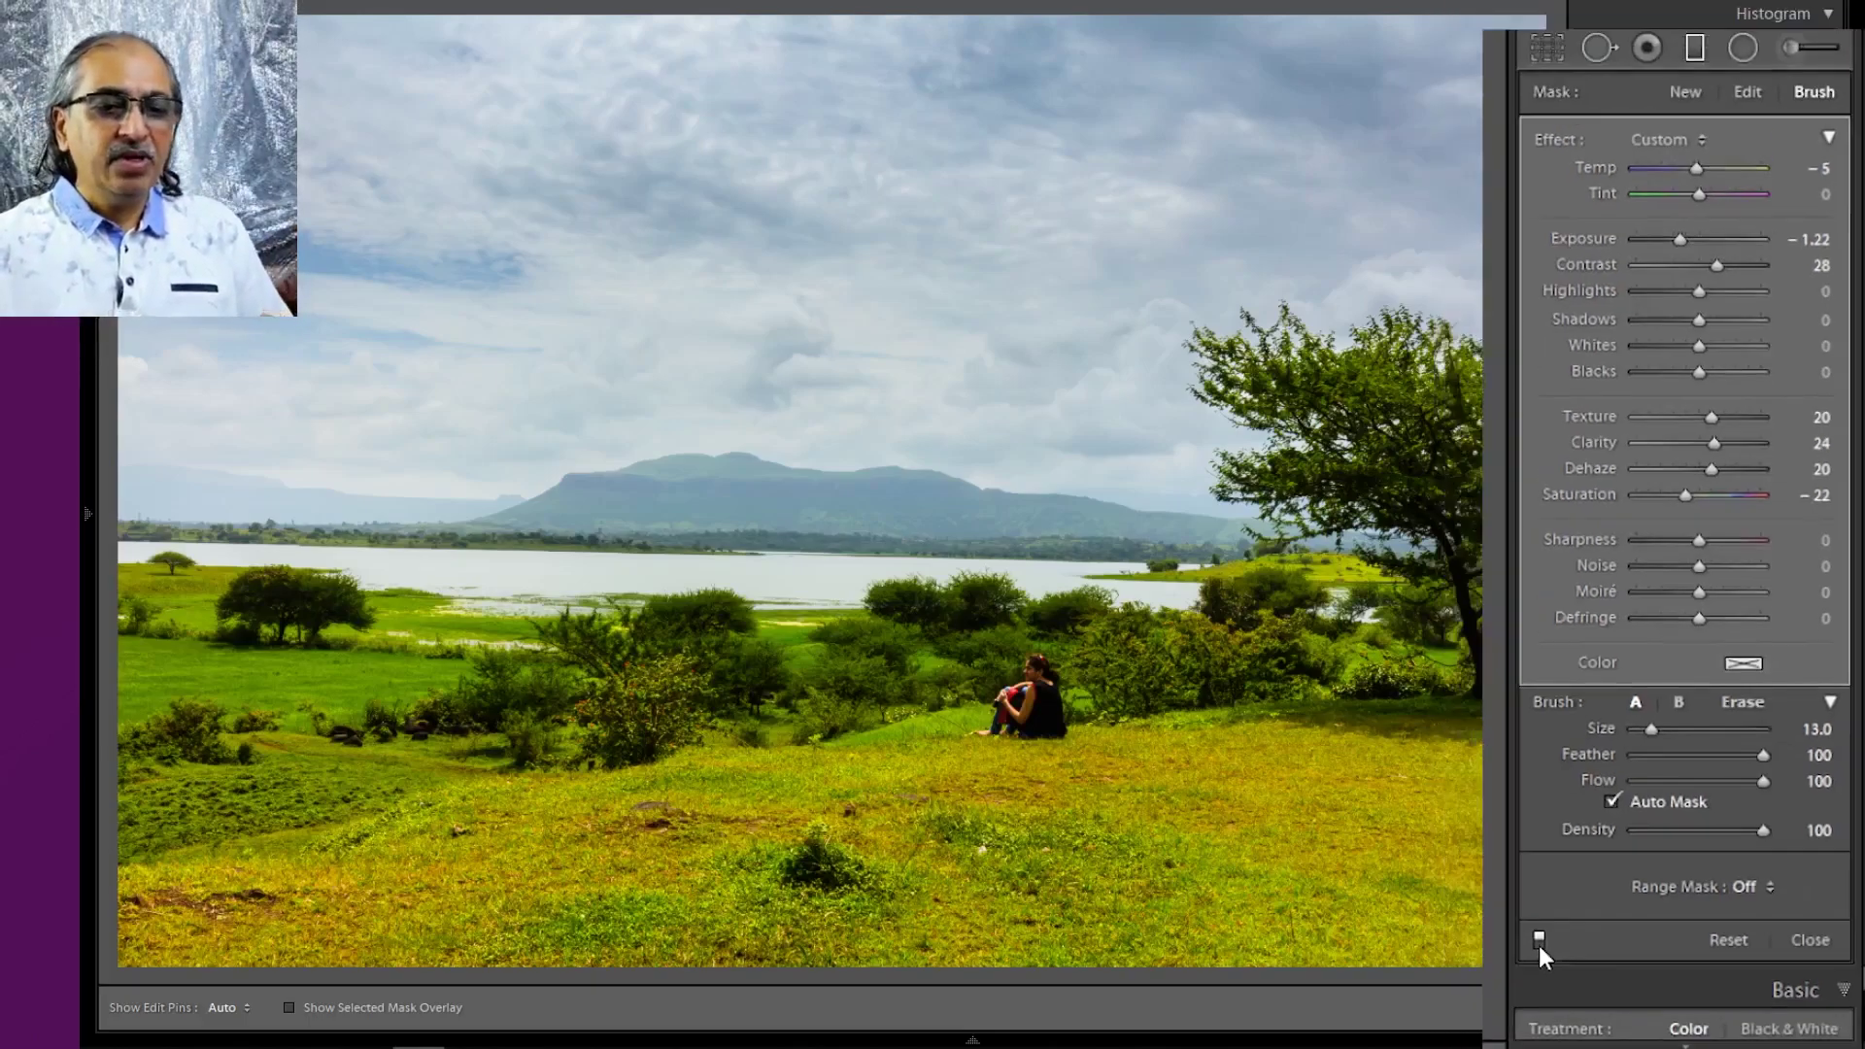
left_click(1529, 1007)
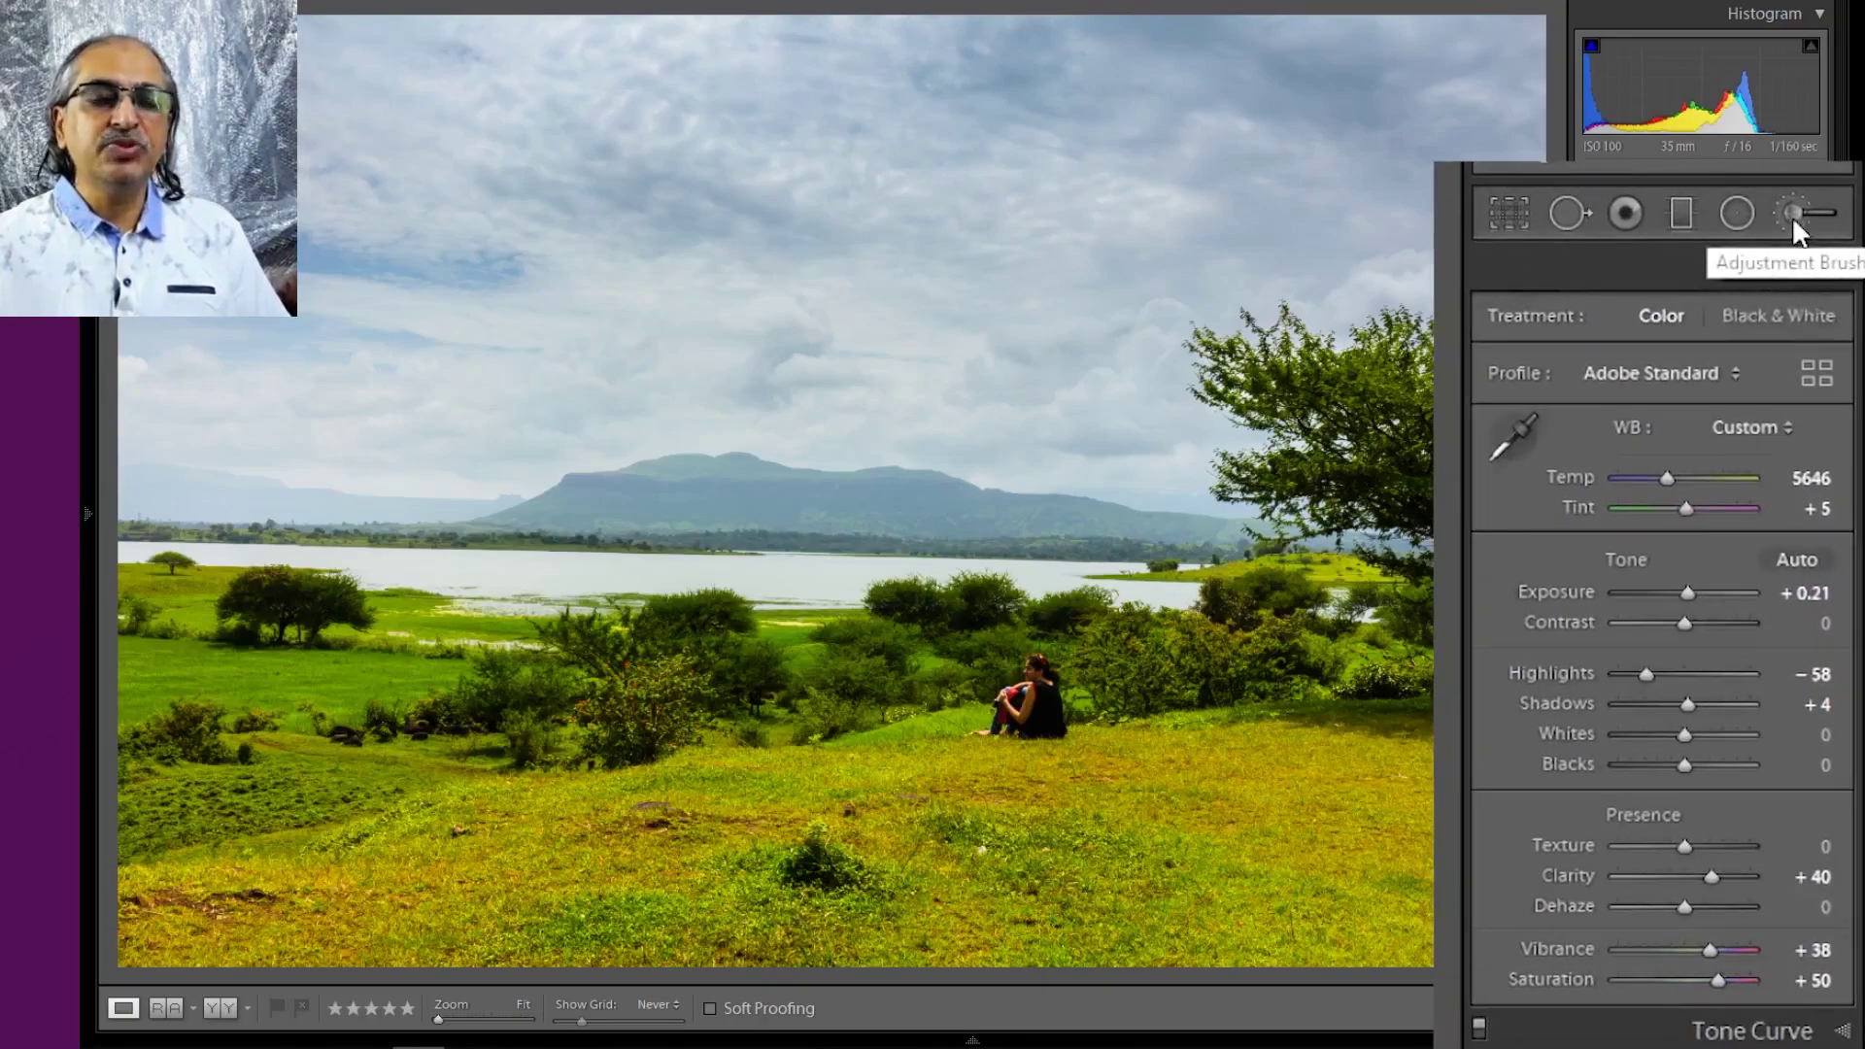
Paint a new adjustment brush mask over the bottom-left foreground grass and show its overlay
left_click(1792, 214)
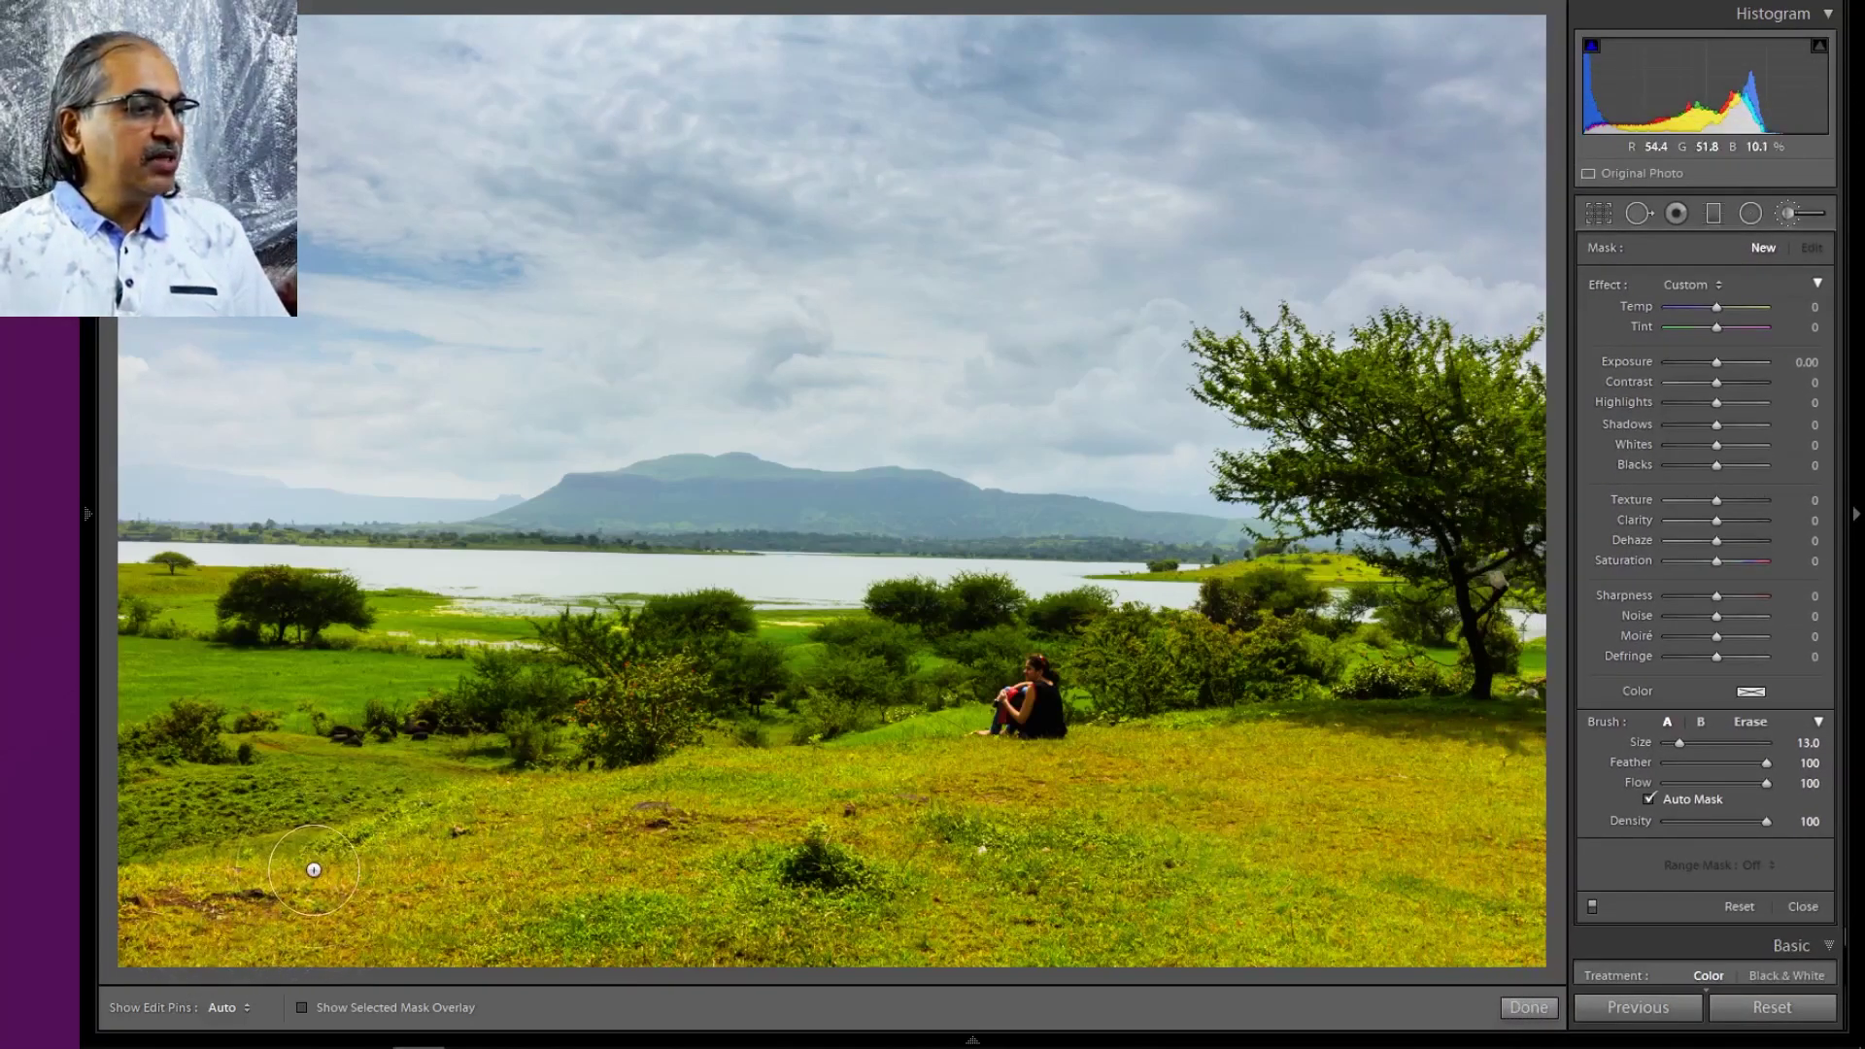
key("h")
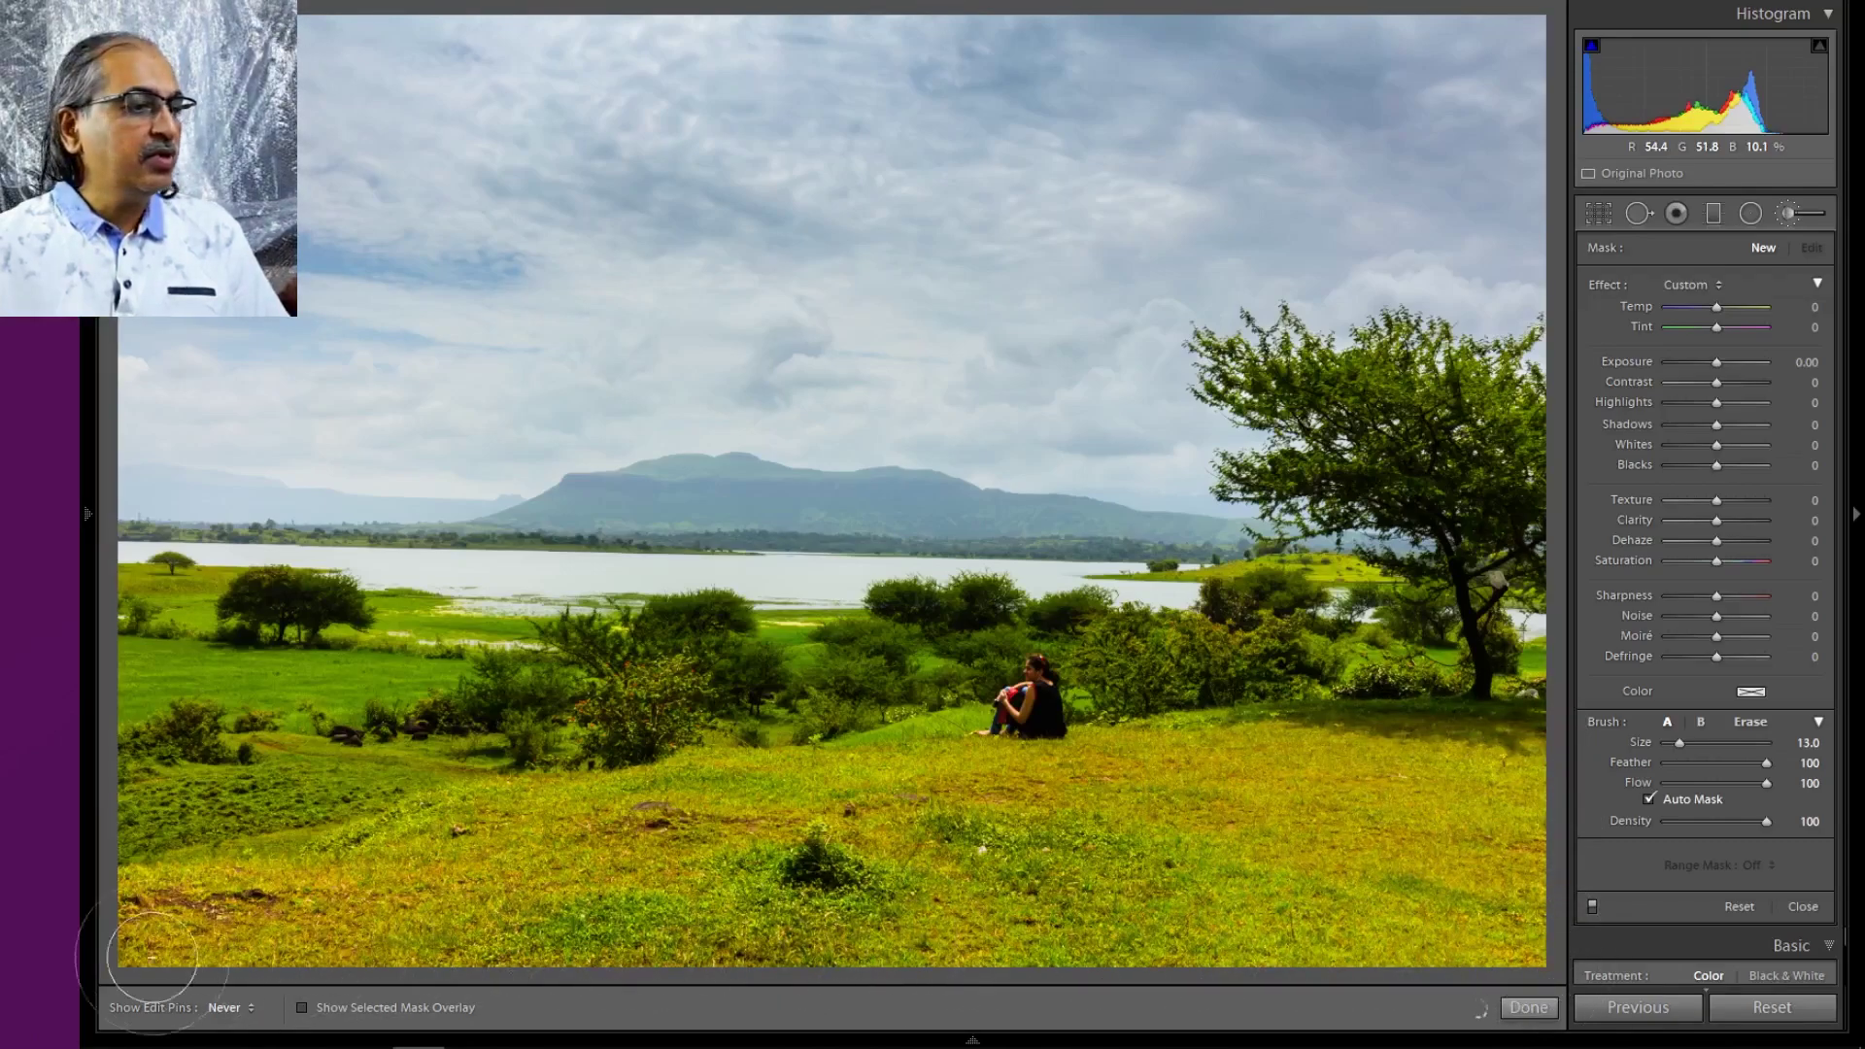
left_click_drag(199, 916, 189, 978)
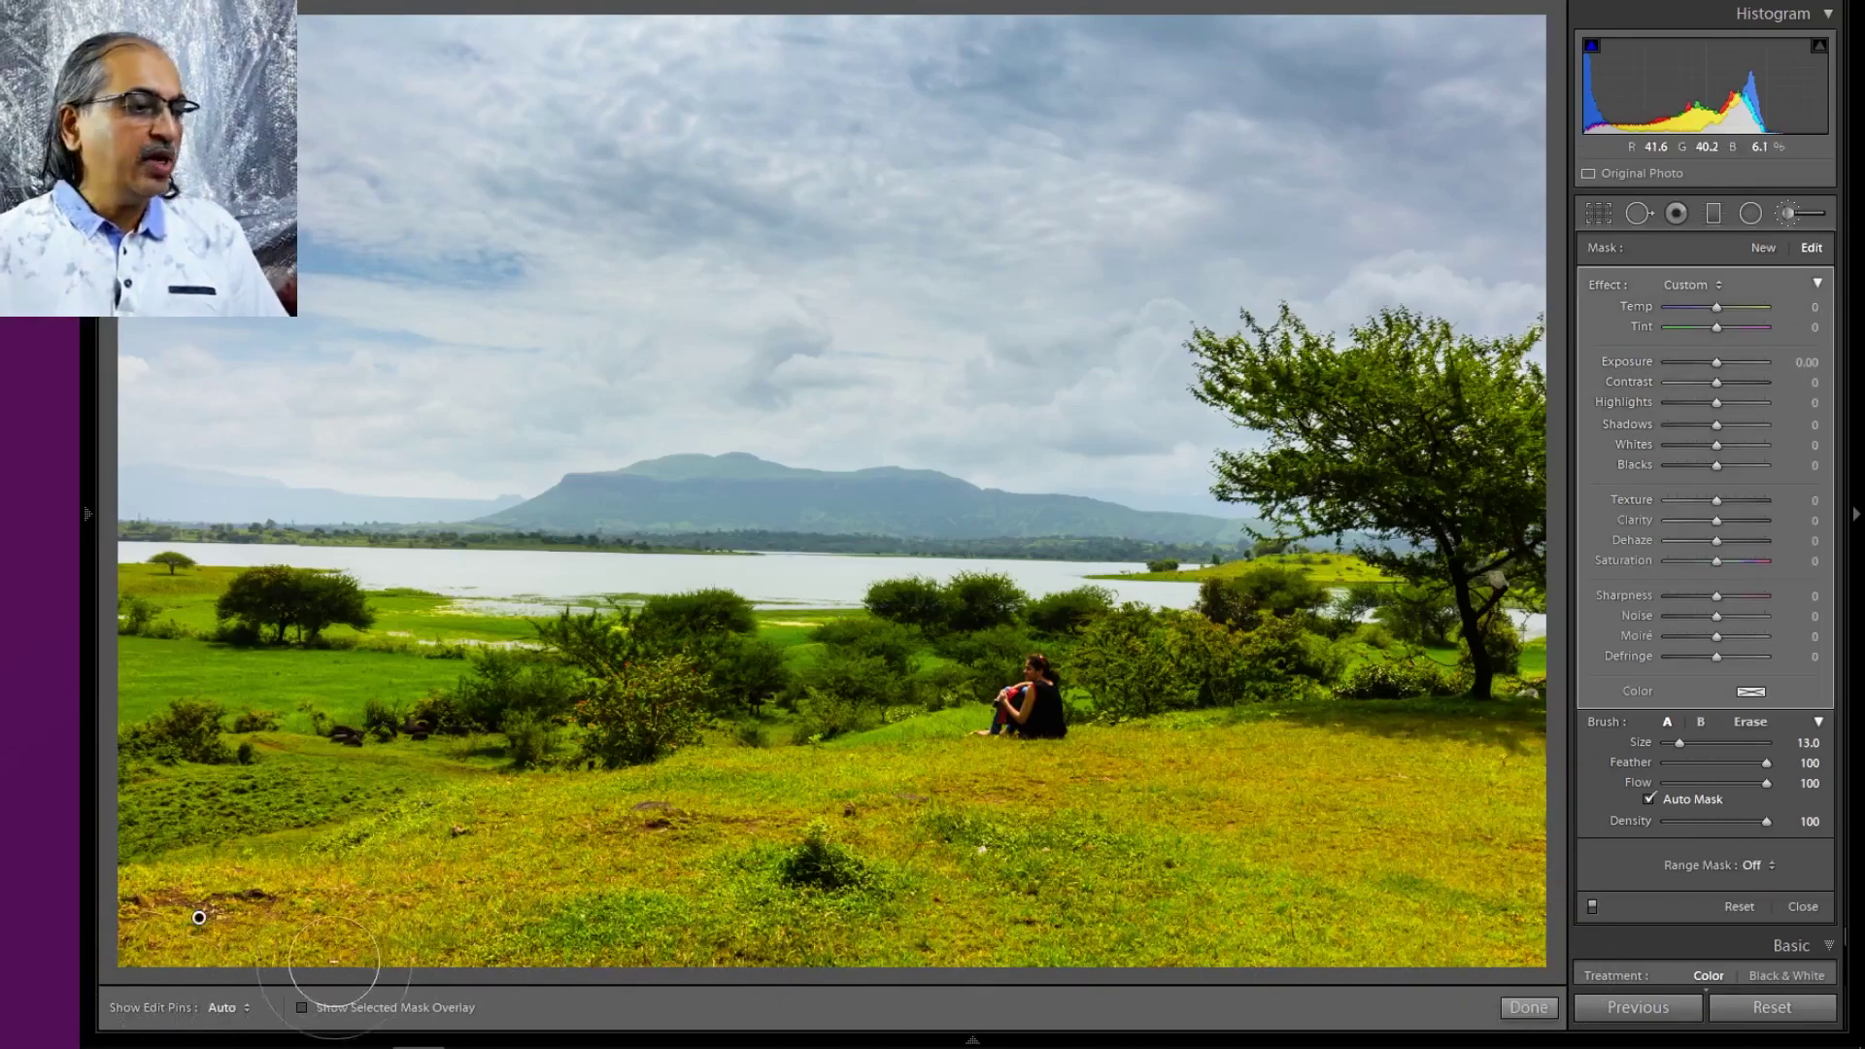
left_click(301, 1008)
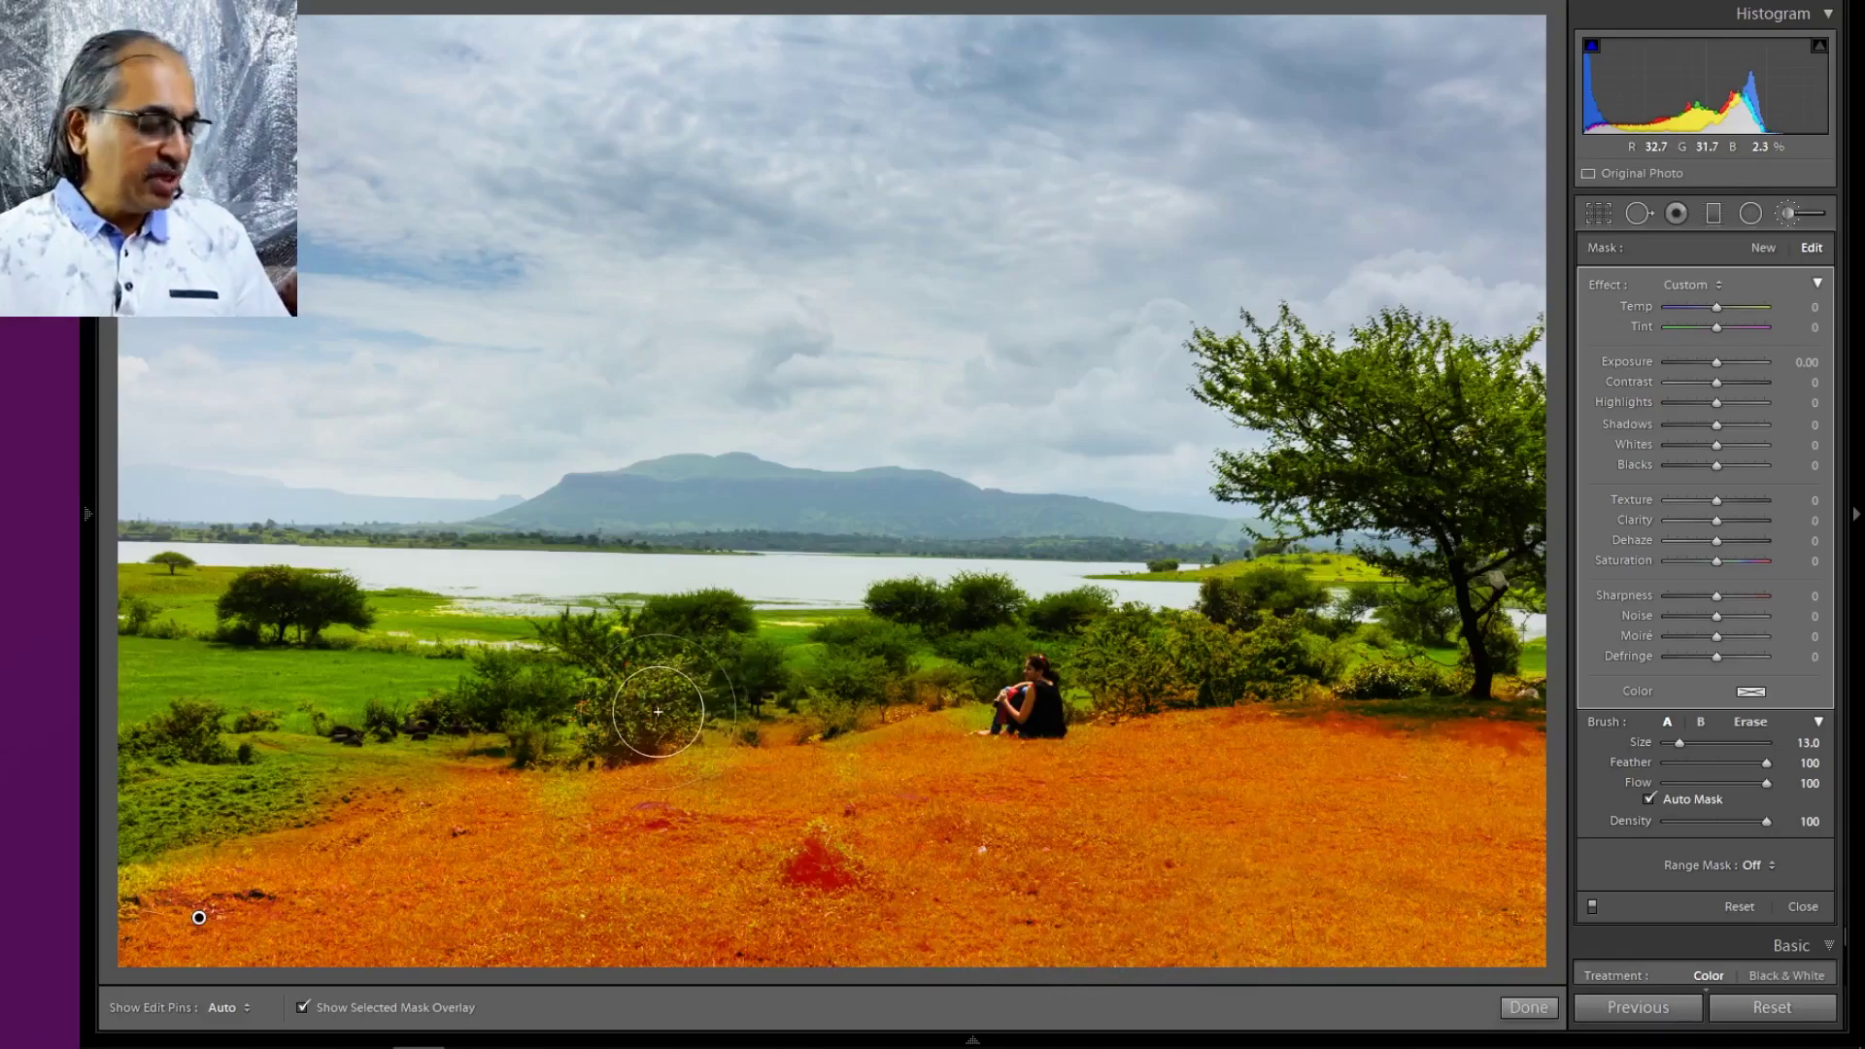
Erase the mask where it spills onto the bushes with a larger brush, then hide the overlay
key("alt")
scroll(644, 712, "up", 5)
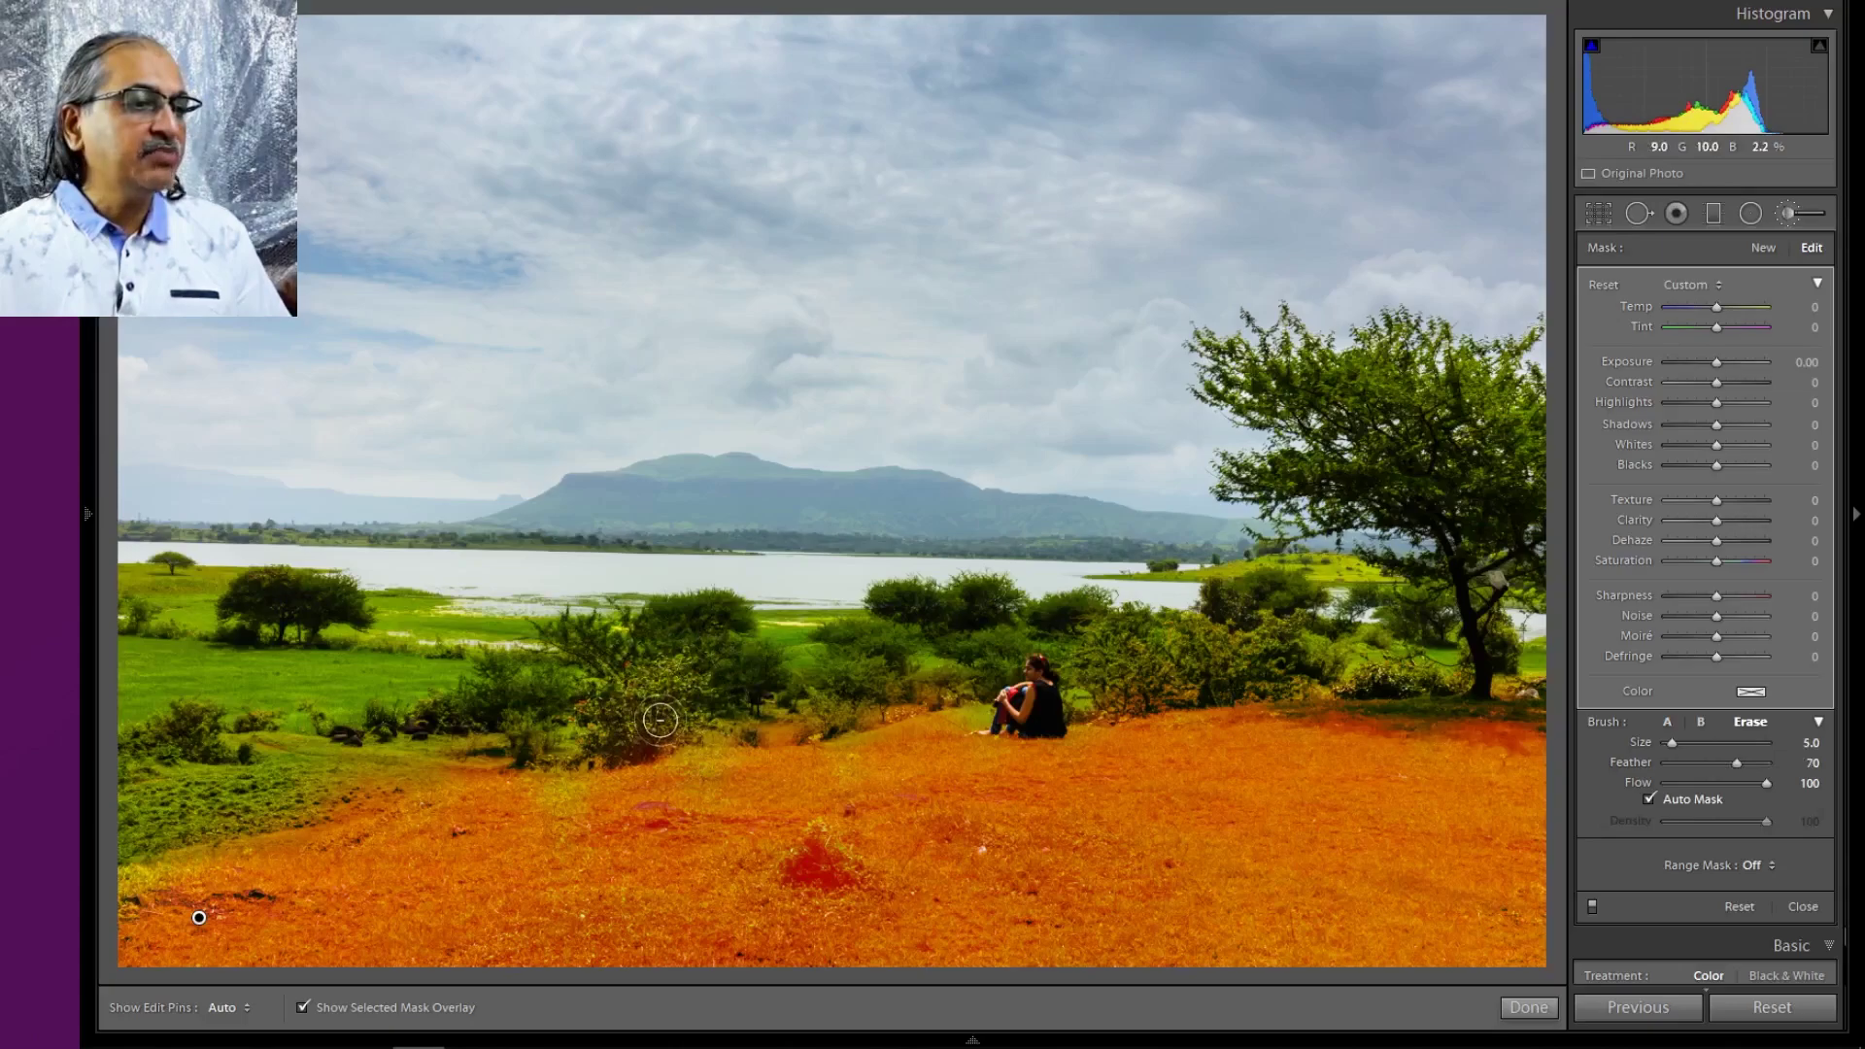
key("h")
mouse_move(561, 733)
left_mouse_down()
mouse_move(146, 830)
mouse_move(772, 696)
mouse_move(717, 718)
mouse_move(1321, 653)
mouse_move(1274, 621)
mouse_move(1523, 676)
mouse_move(1311, 667)
mouse_move(1282, 643)
mouse_move(1192, 636)
left_mouse_up()
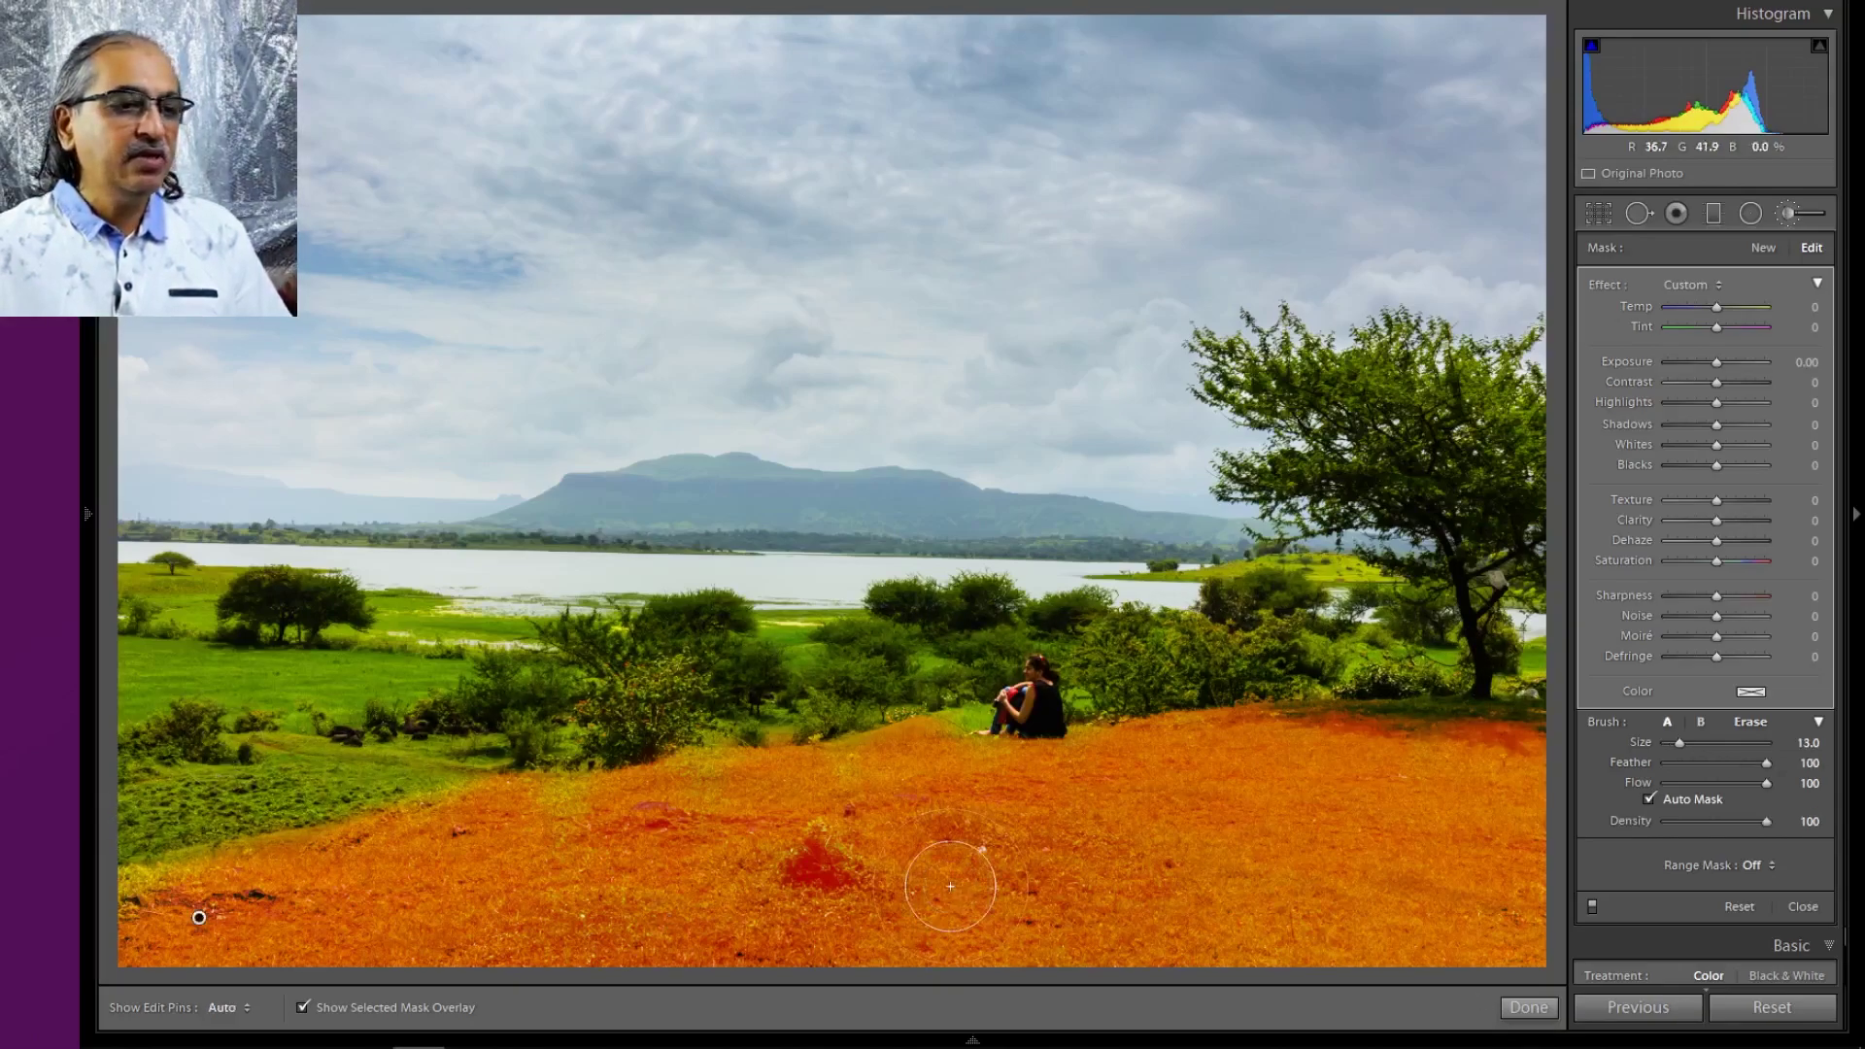
key("h")
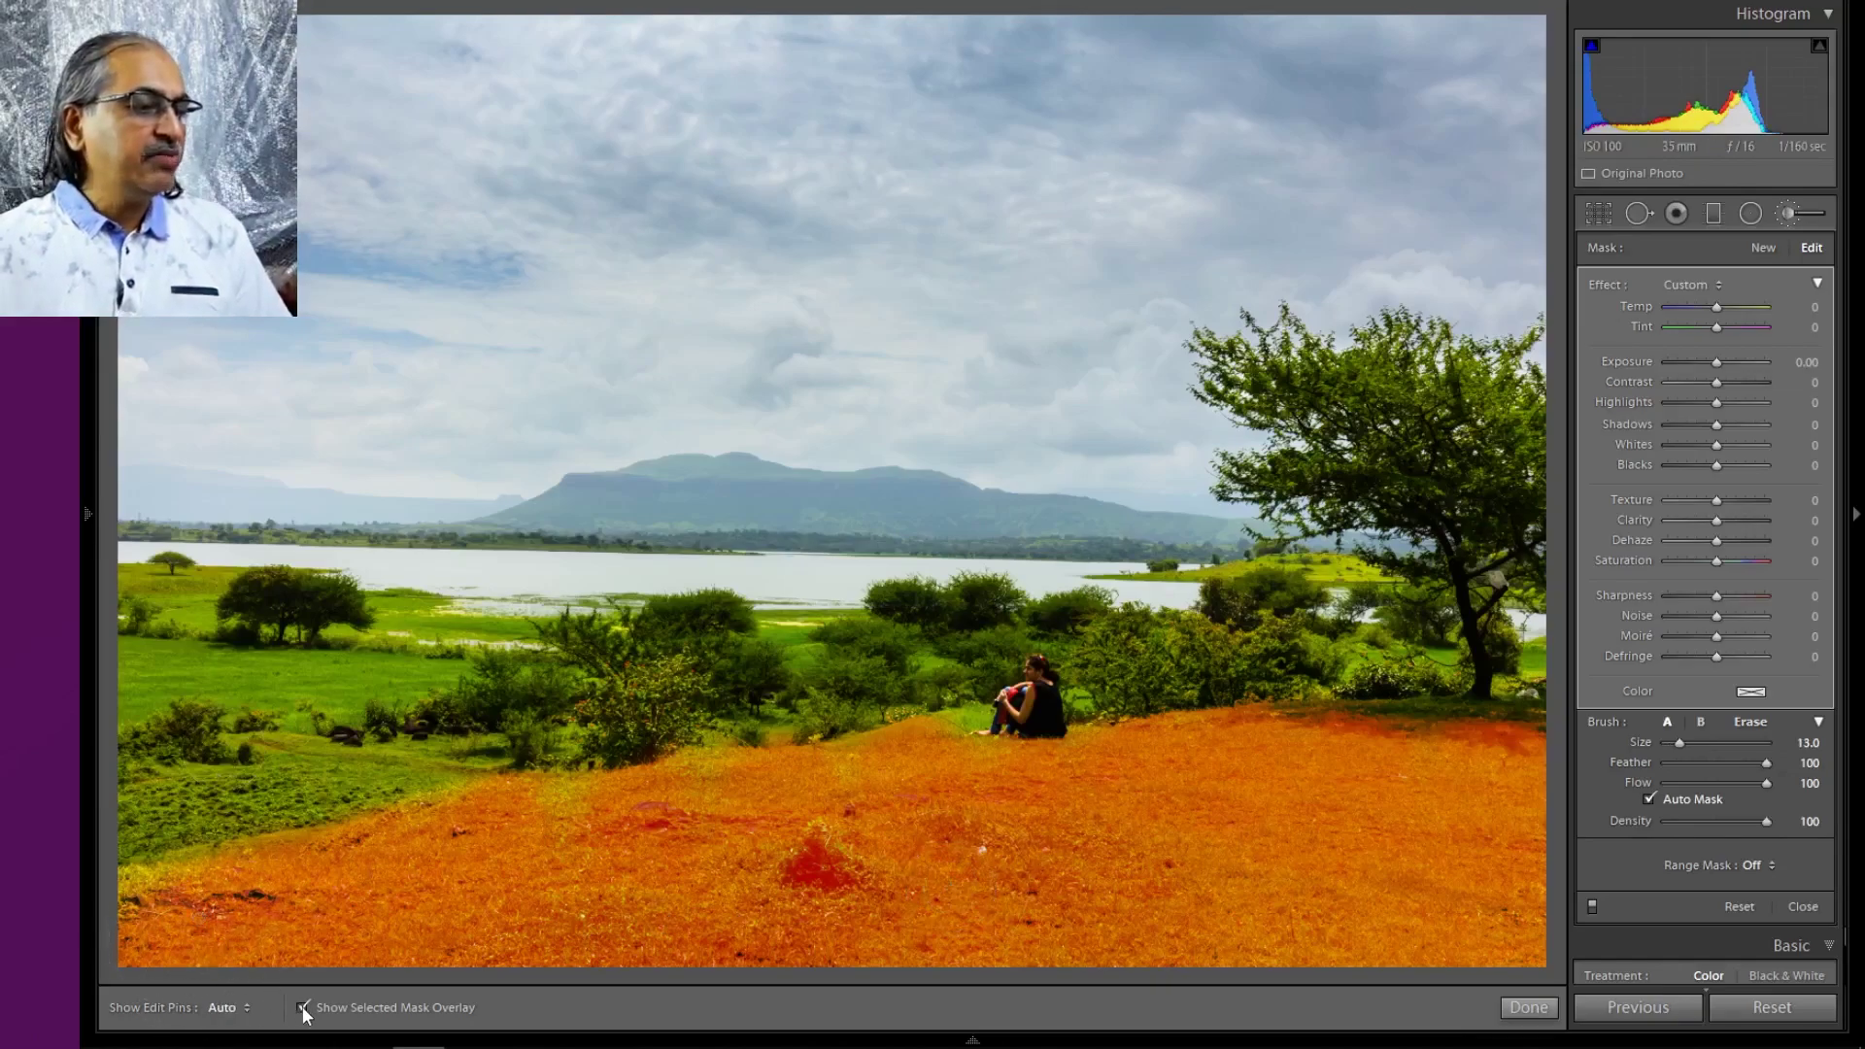
left_click(302, 1008)
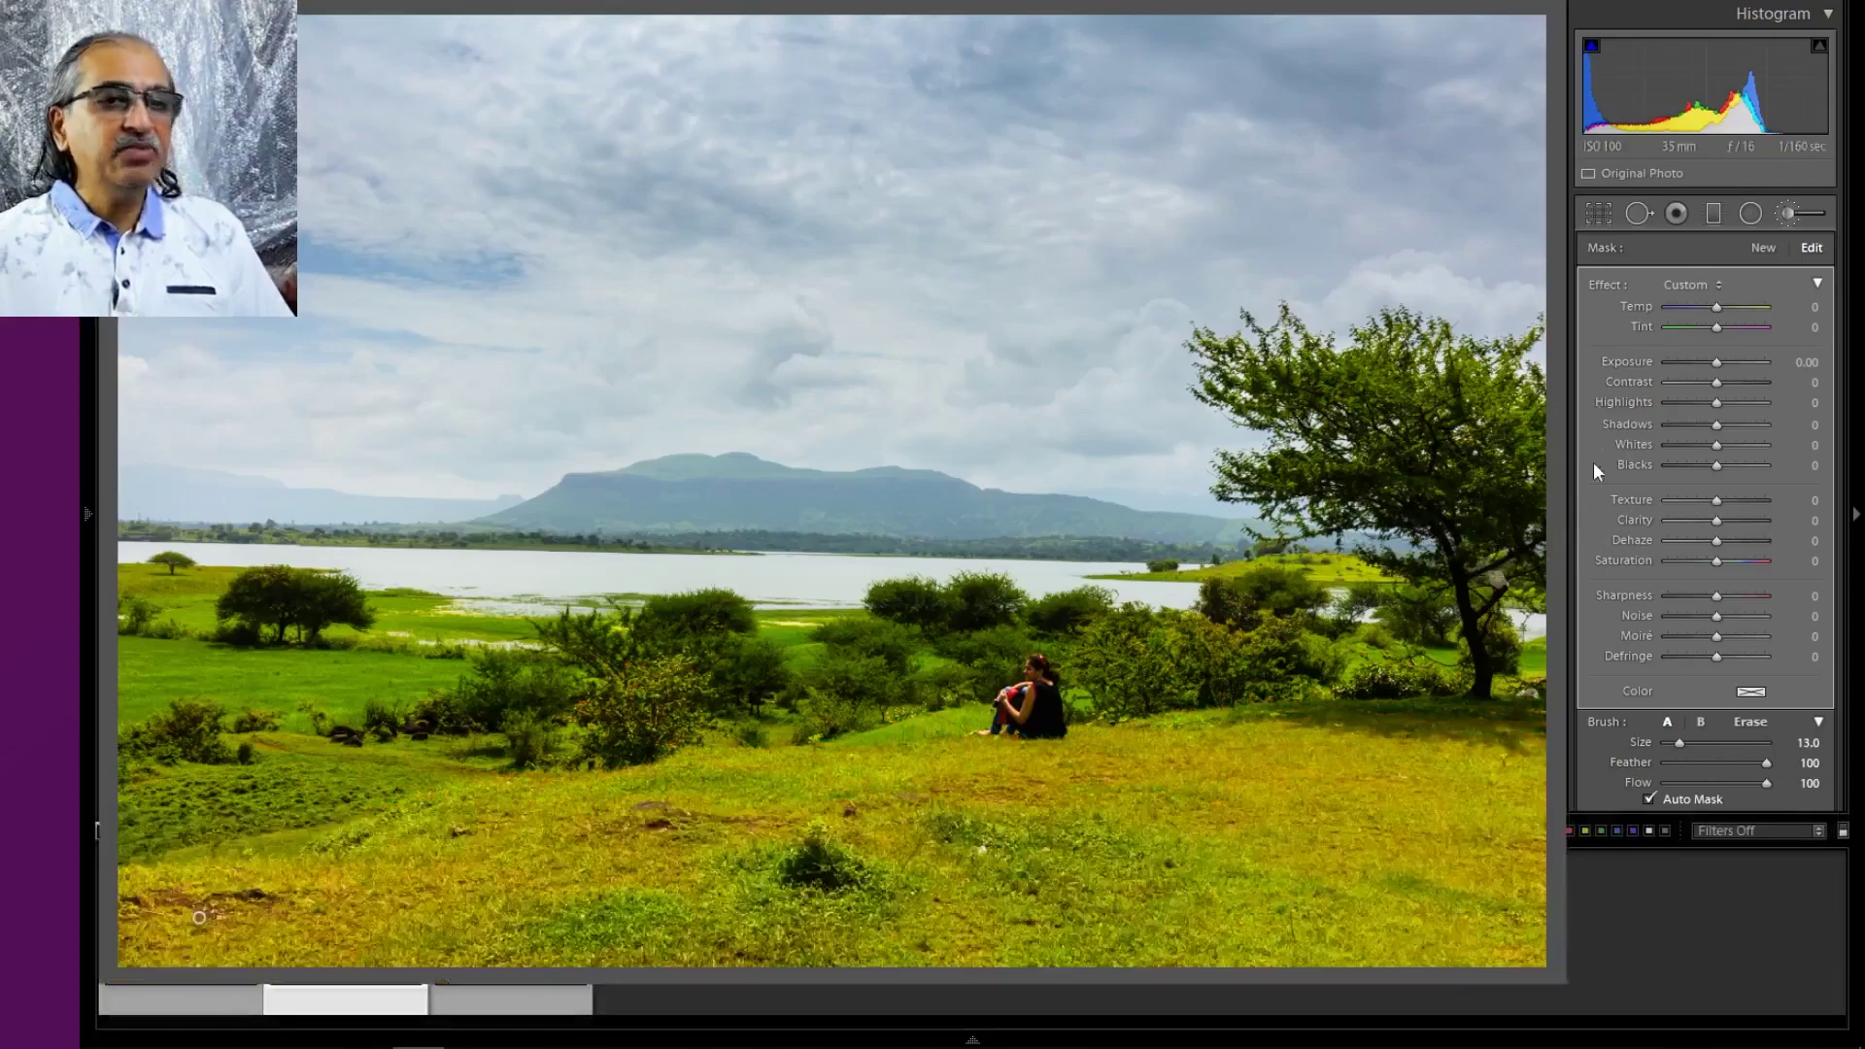
Set the grass brush Exposure to −0.30
left_click(1803, 362)
type("-.7")
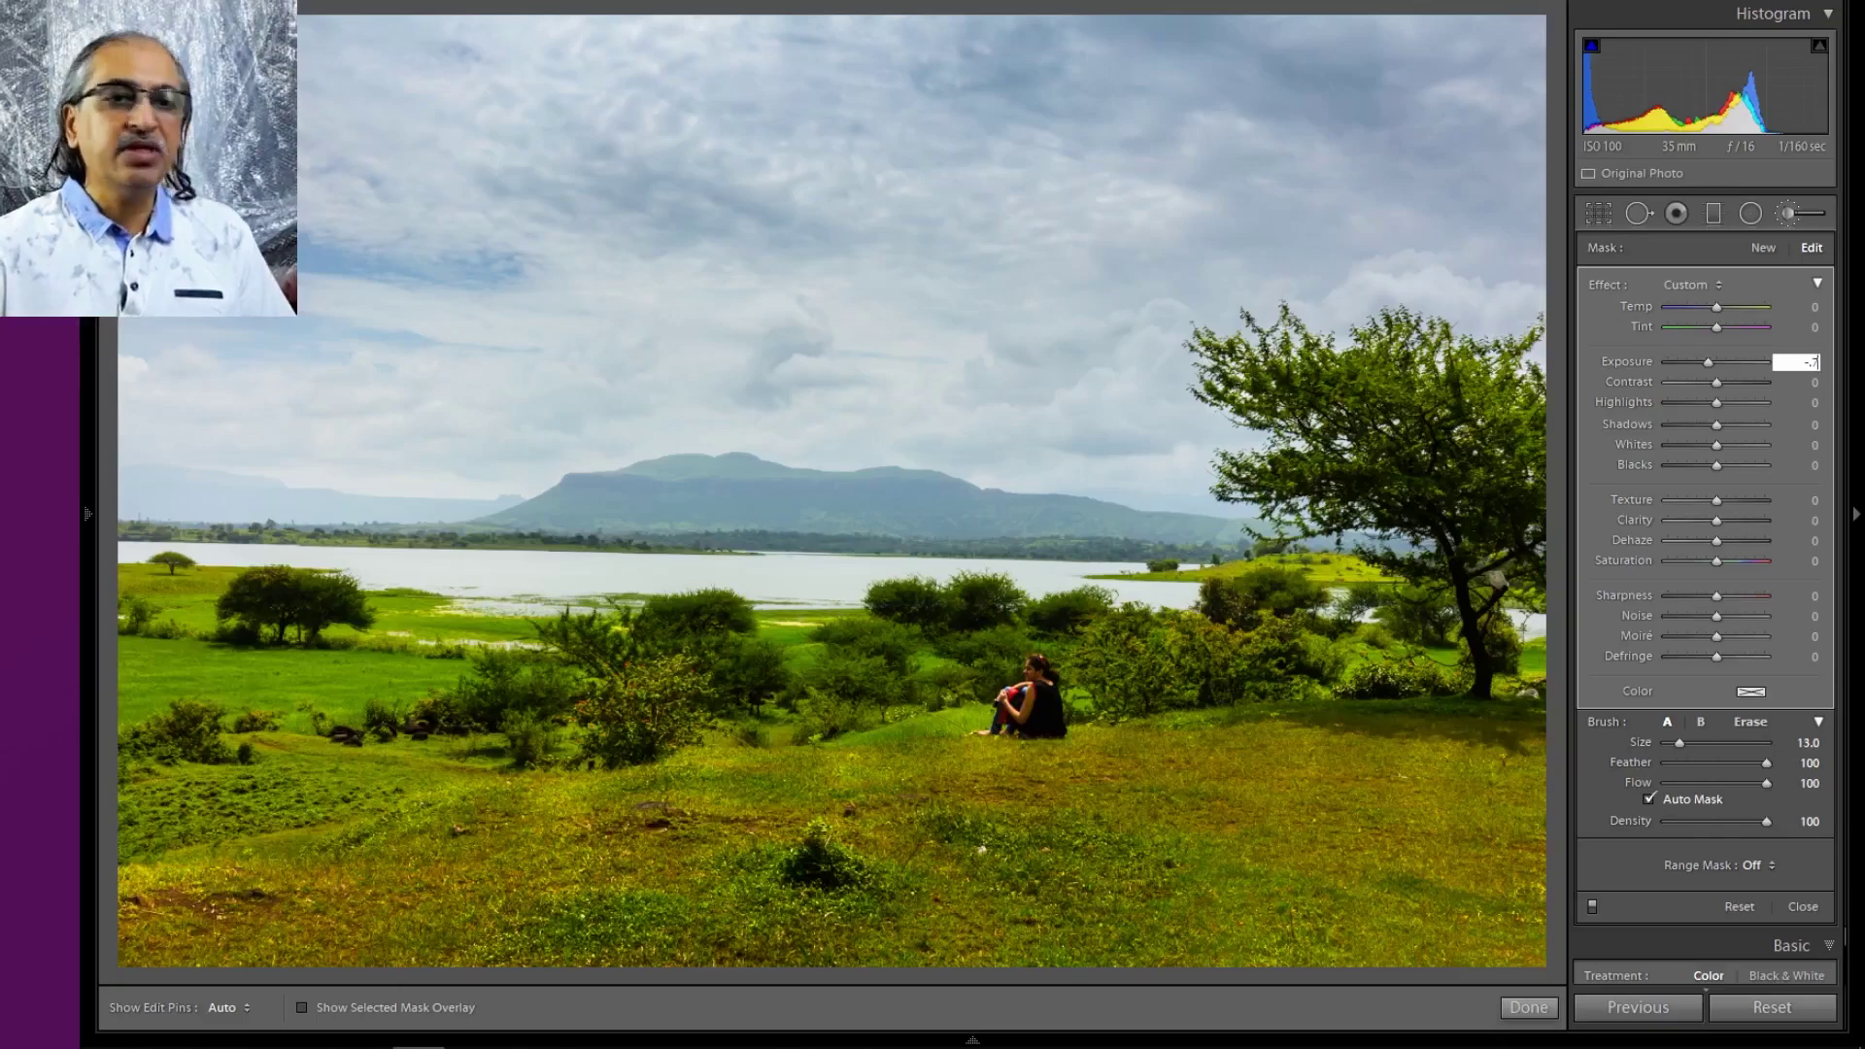
double_click(1812, 361)
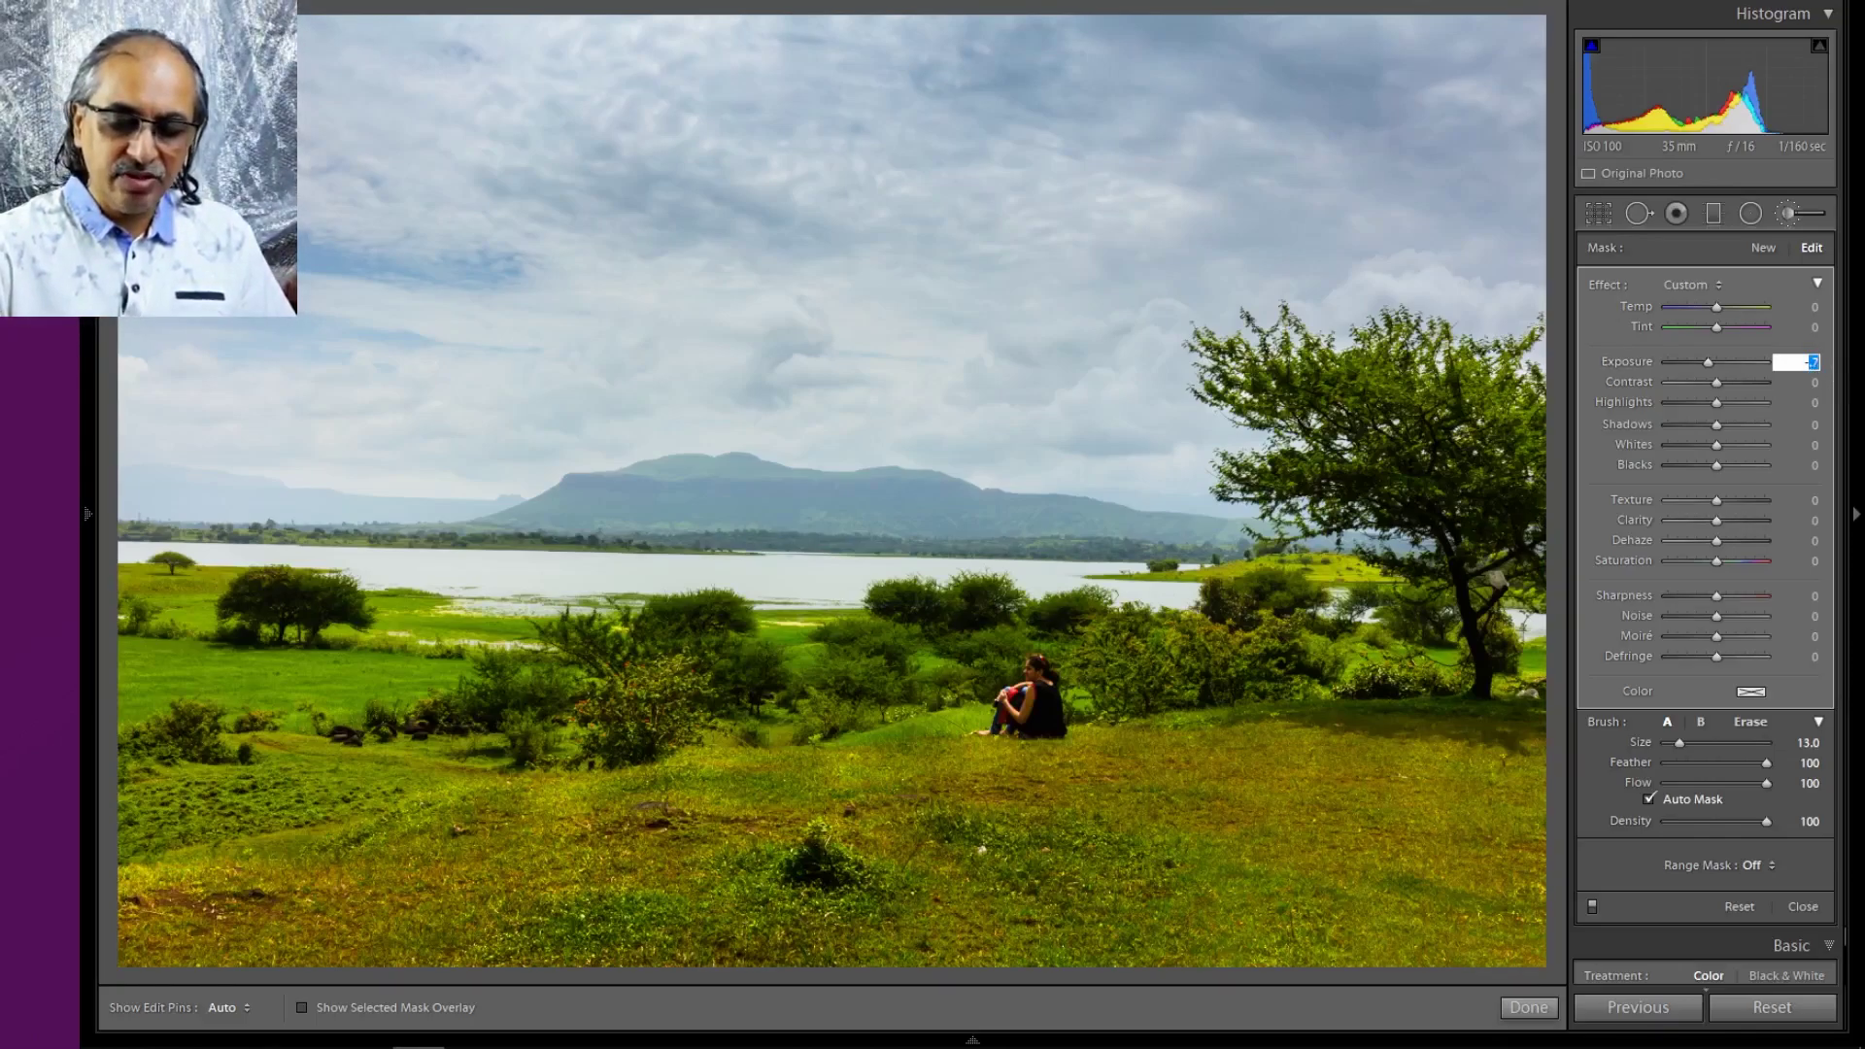
type("3")
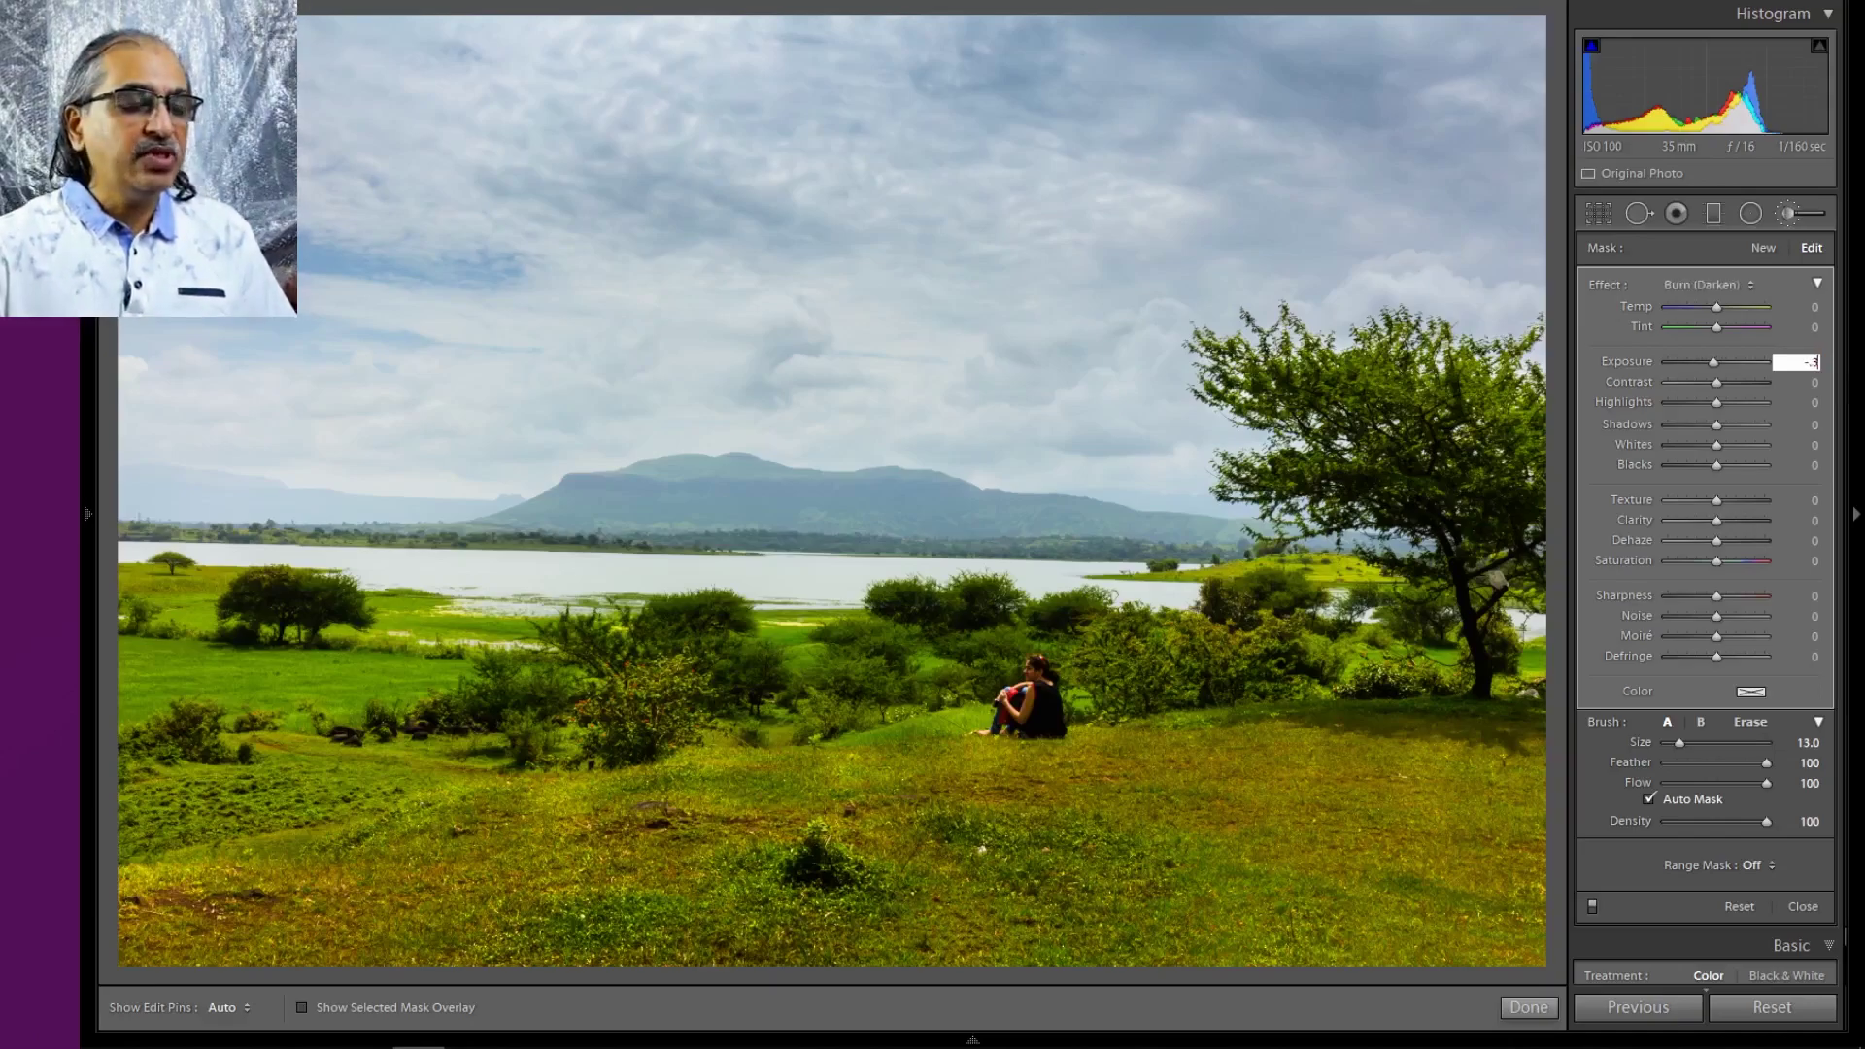
key("Return")
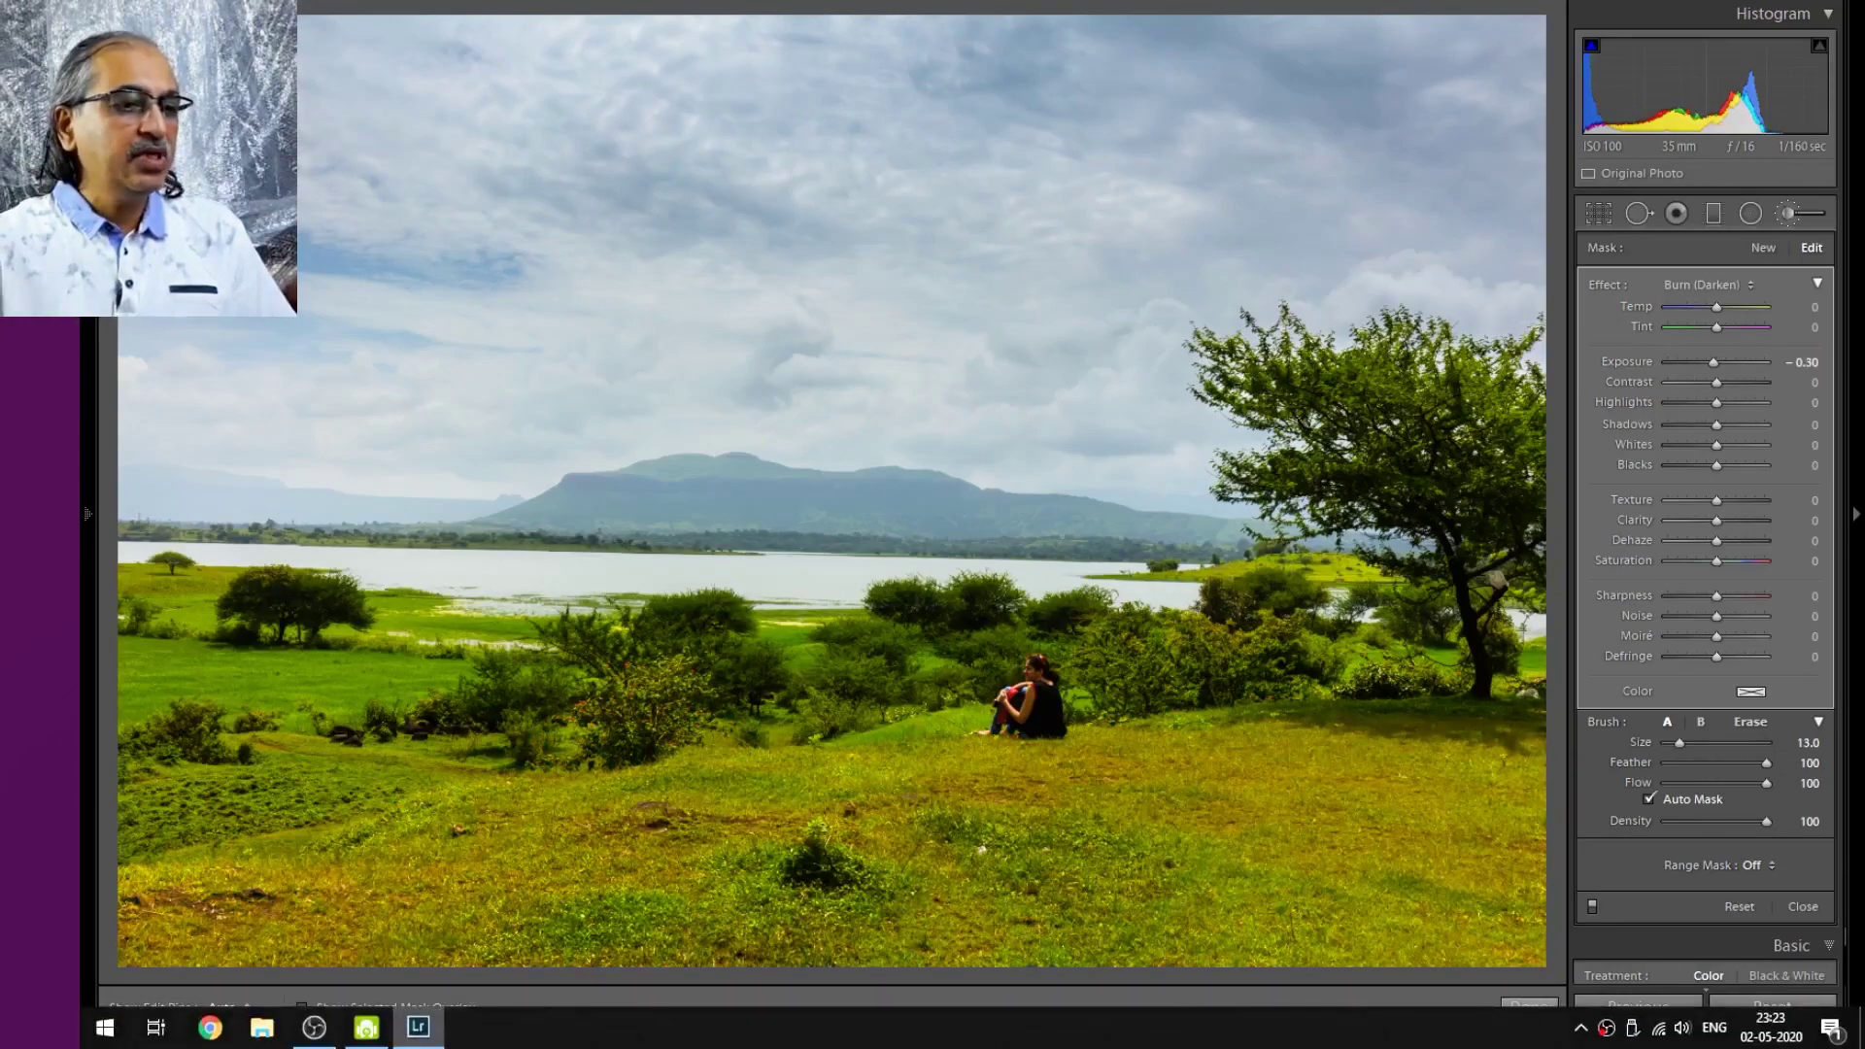
Toggle the grass burn off and on to compare, then finish the brush edit
left_click(1590, 908)
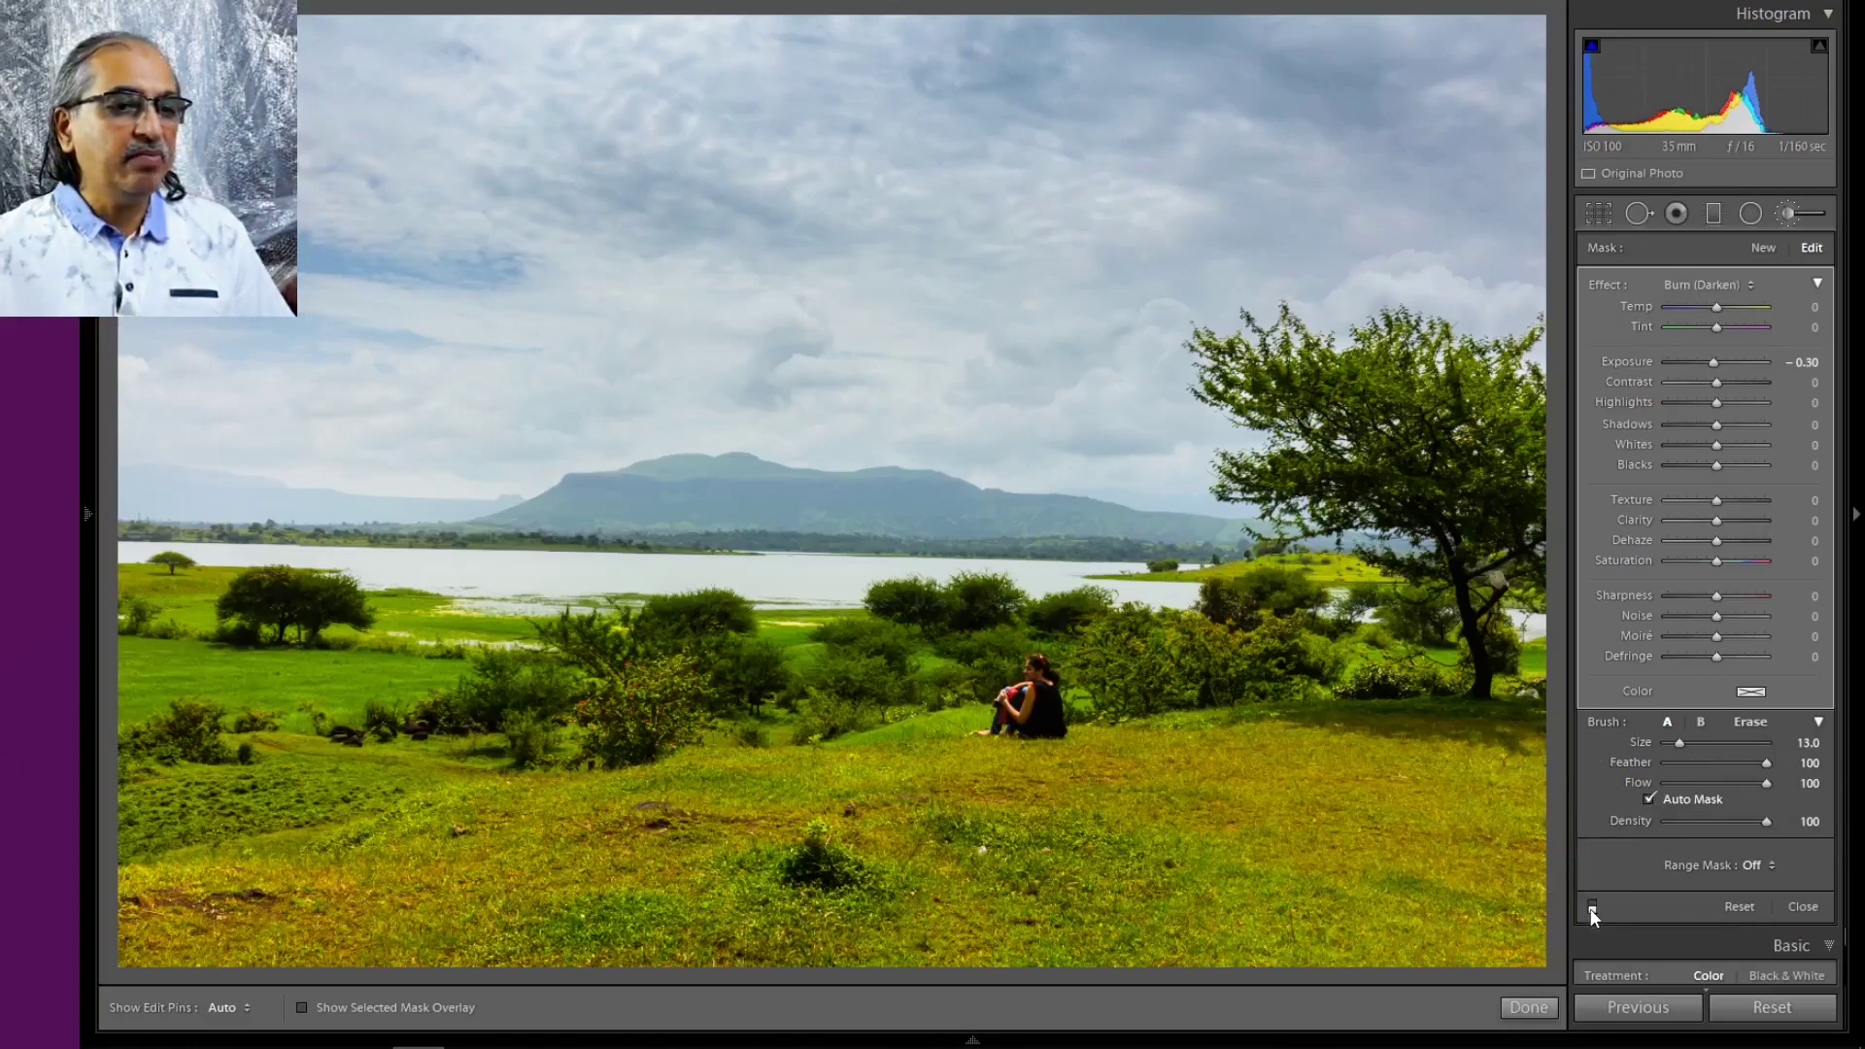
left_click(1591, 908)
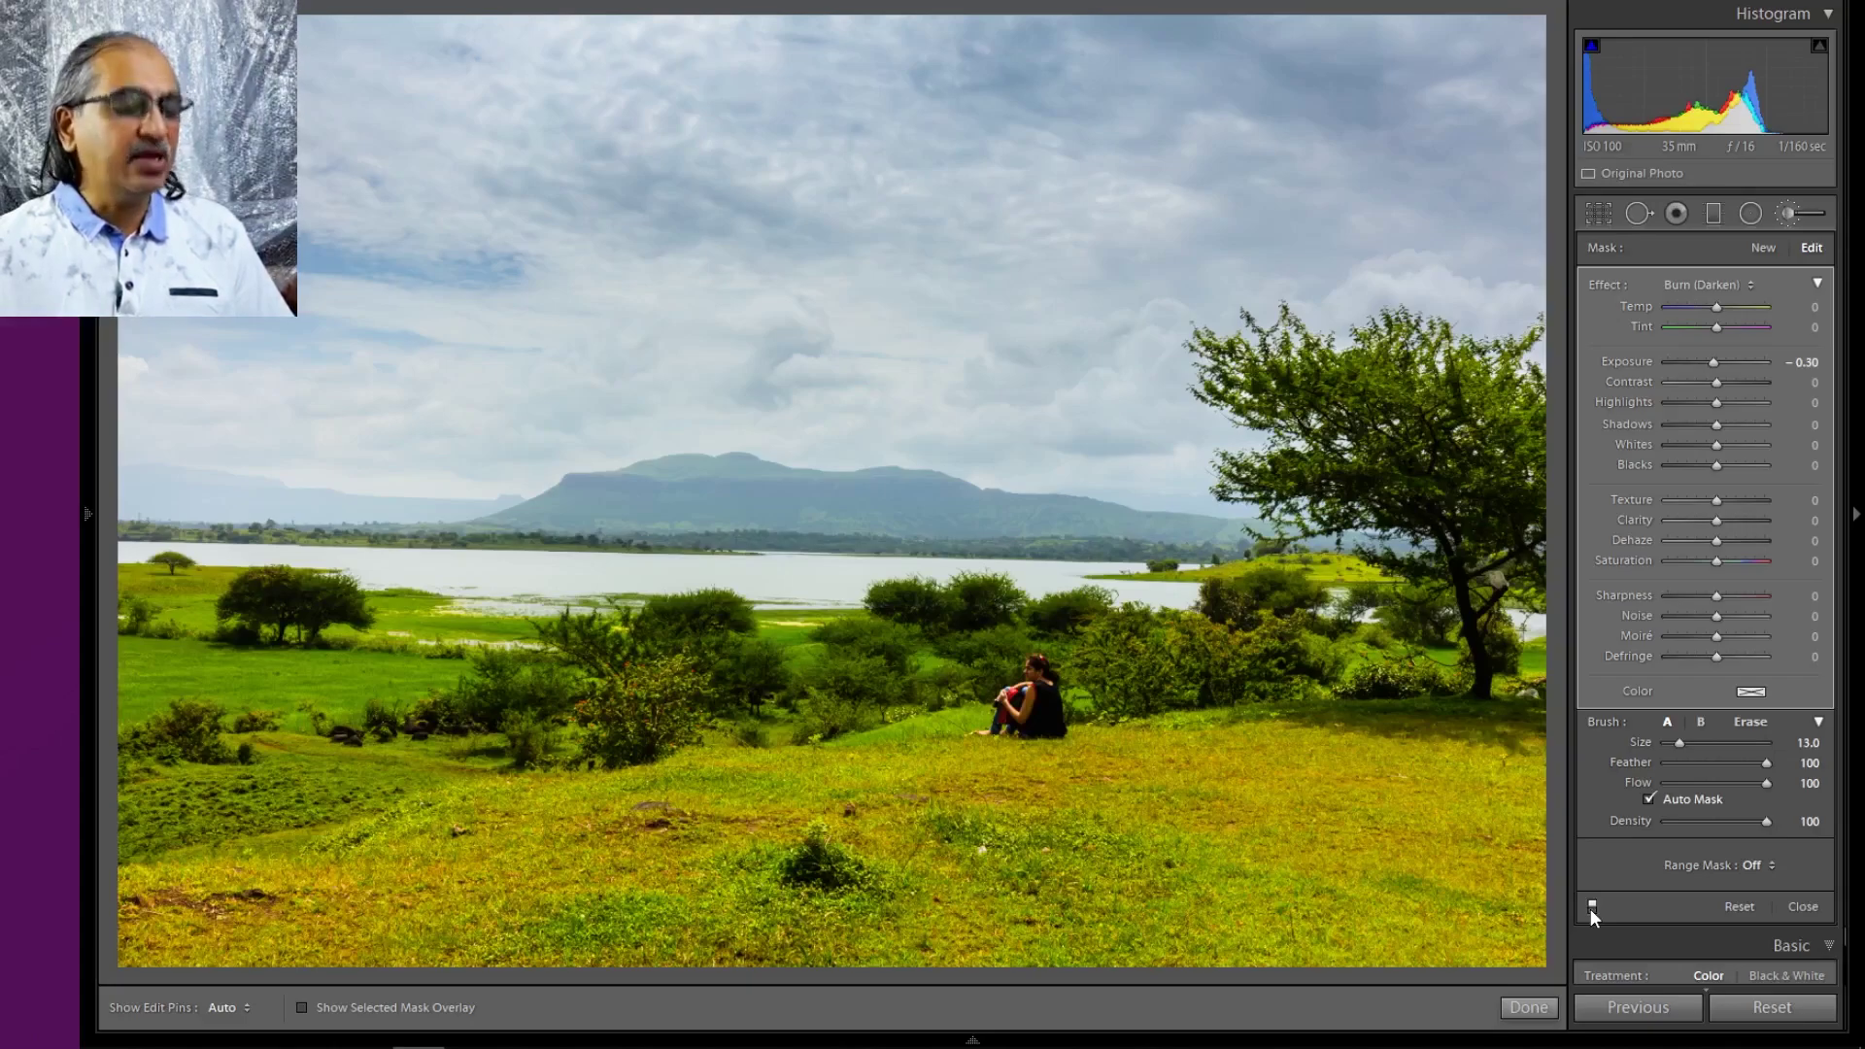
left_click(1591, 908)
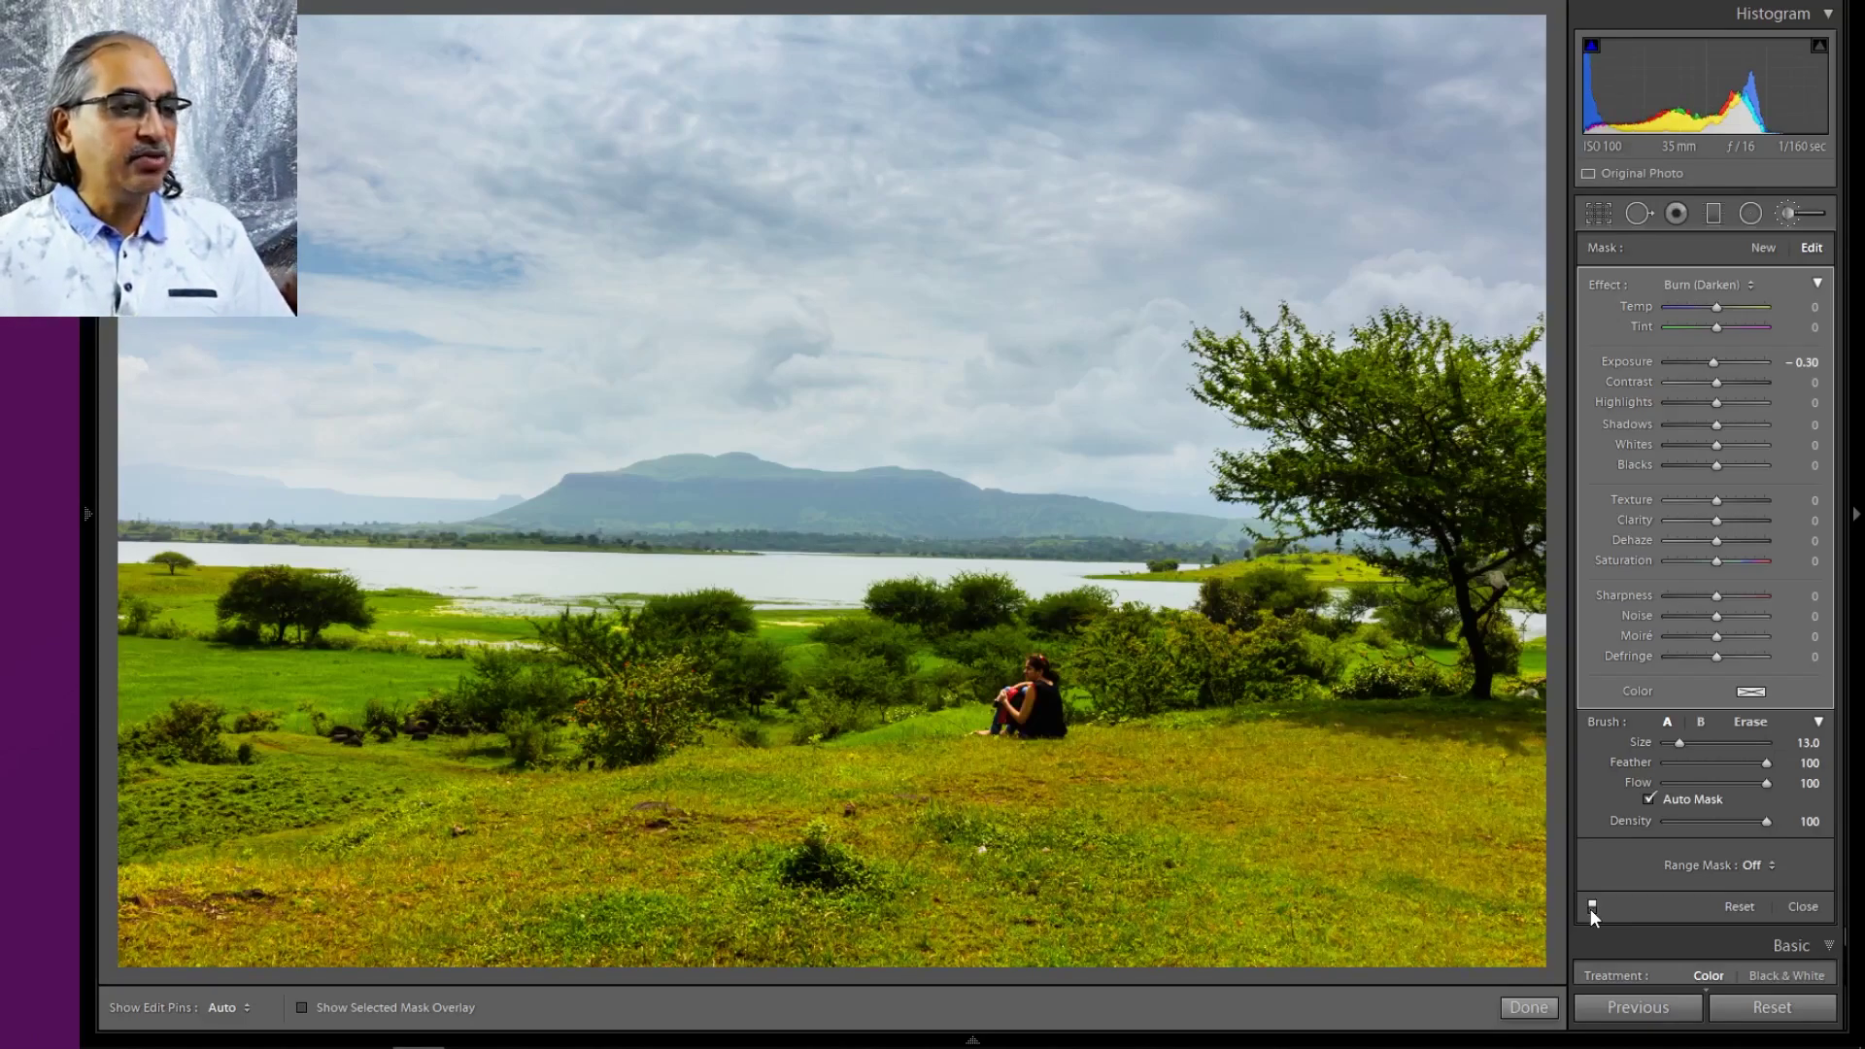
left_click(1528, 1007)
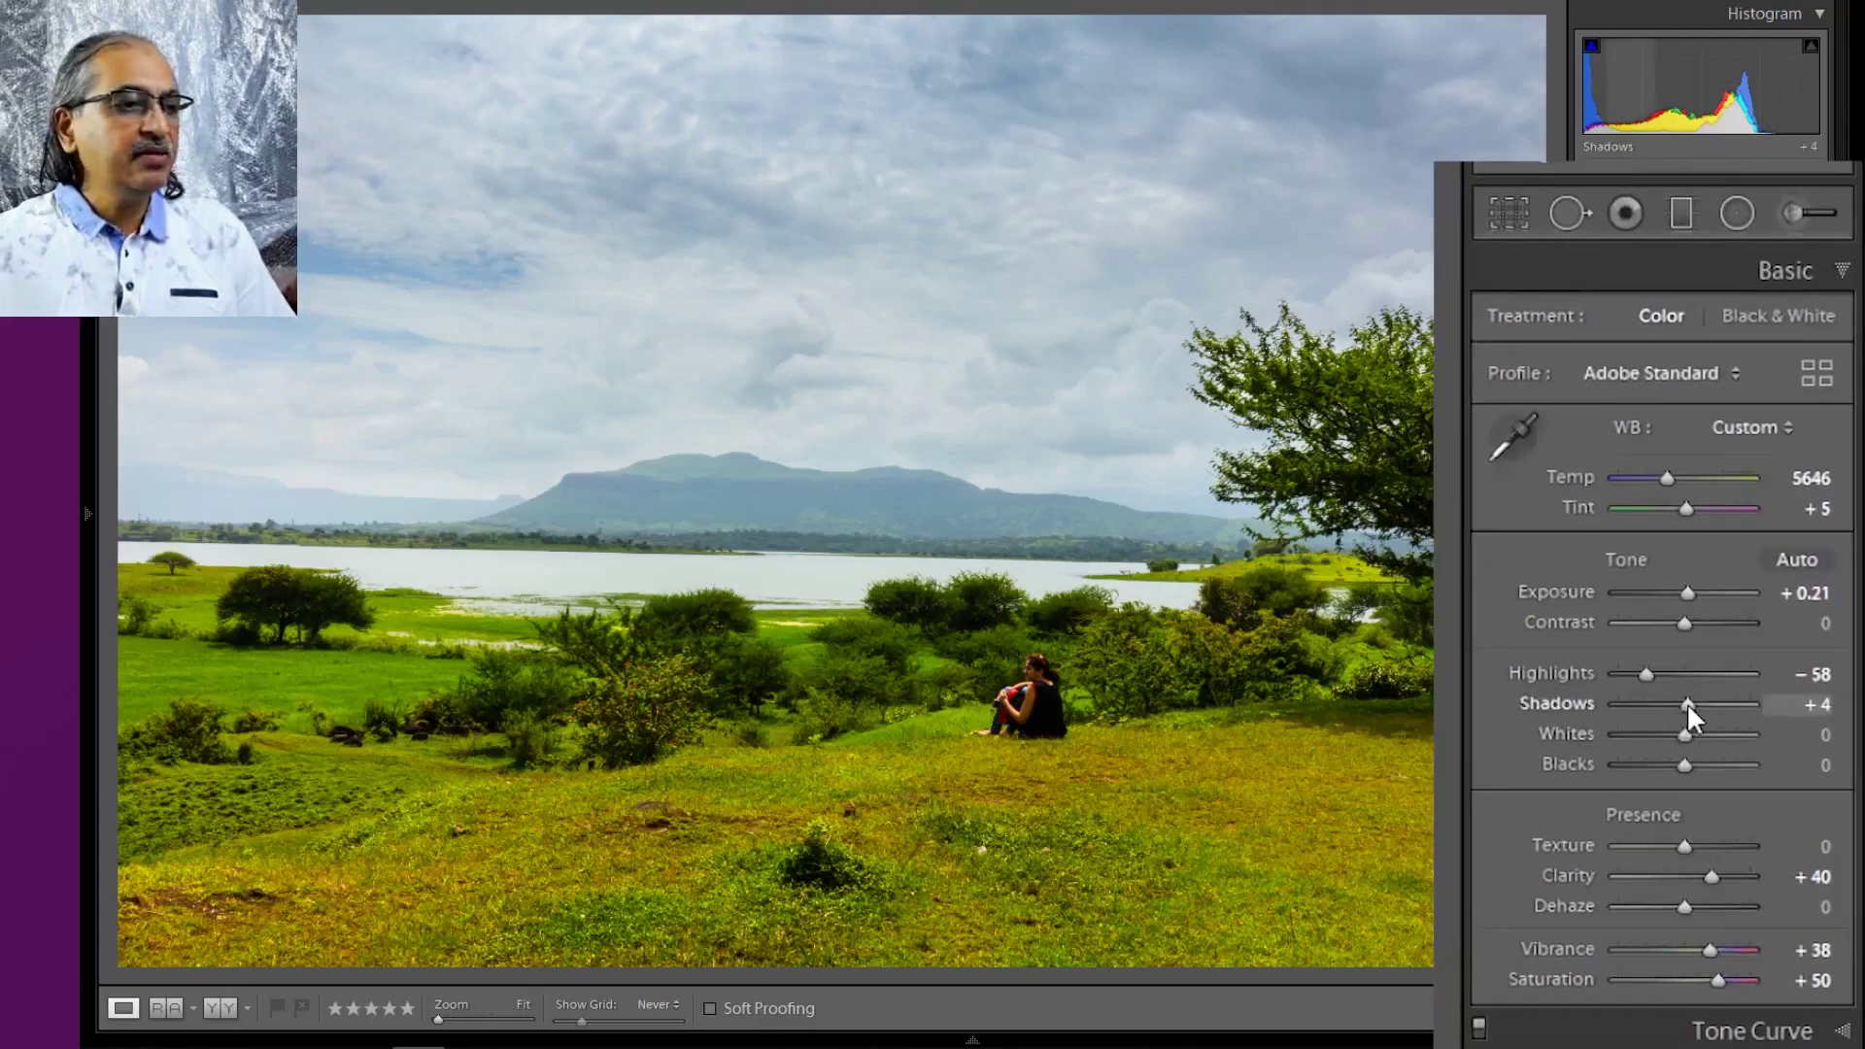
Raise the photo's Shadows from +4 to about +26 and reopen the Adjustment Brush
mouse_move(1688, 704)
left_mouse_down()
mouse_move(1734, 719)
mouse_move(1702, 723)
left_mouse_up()
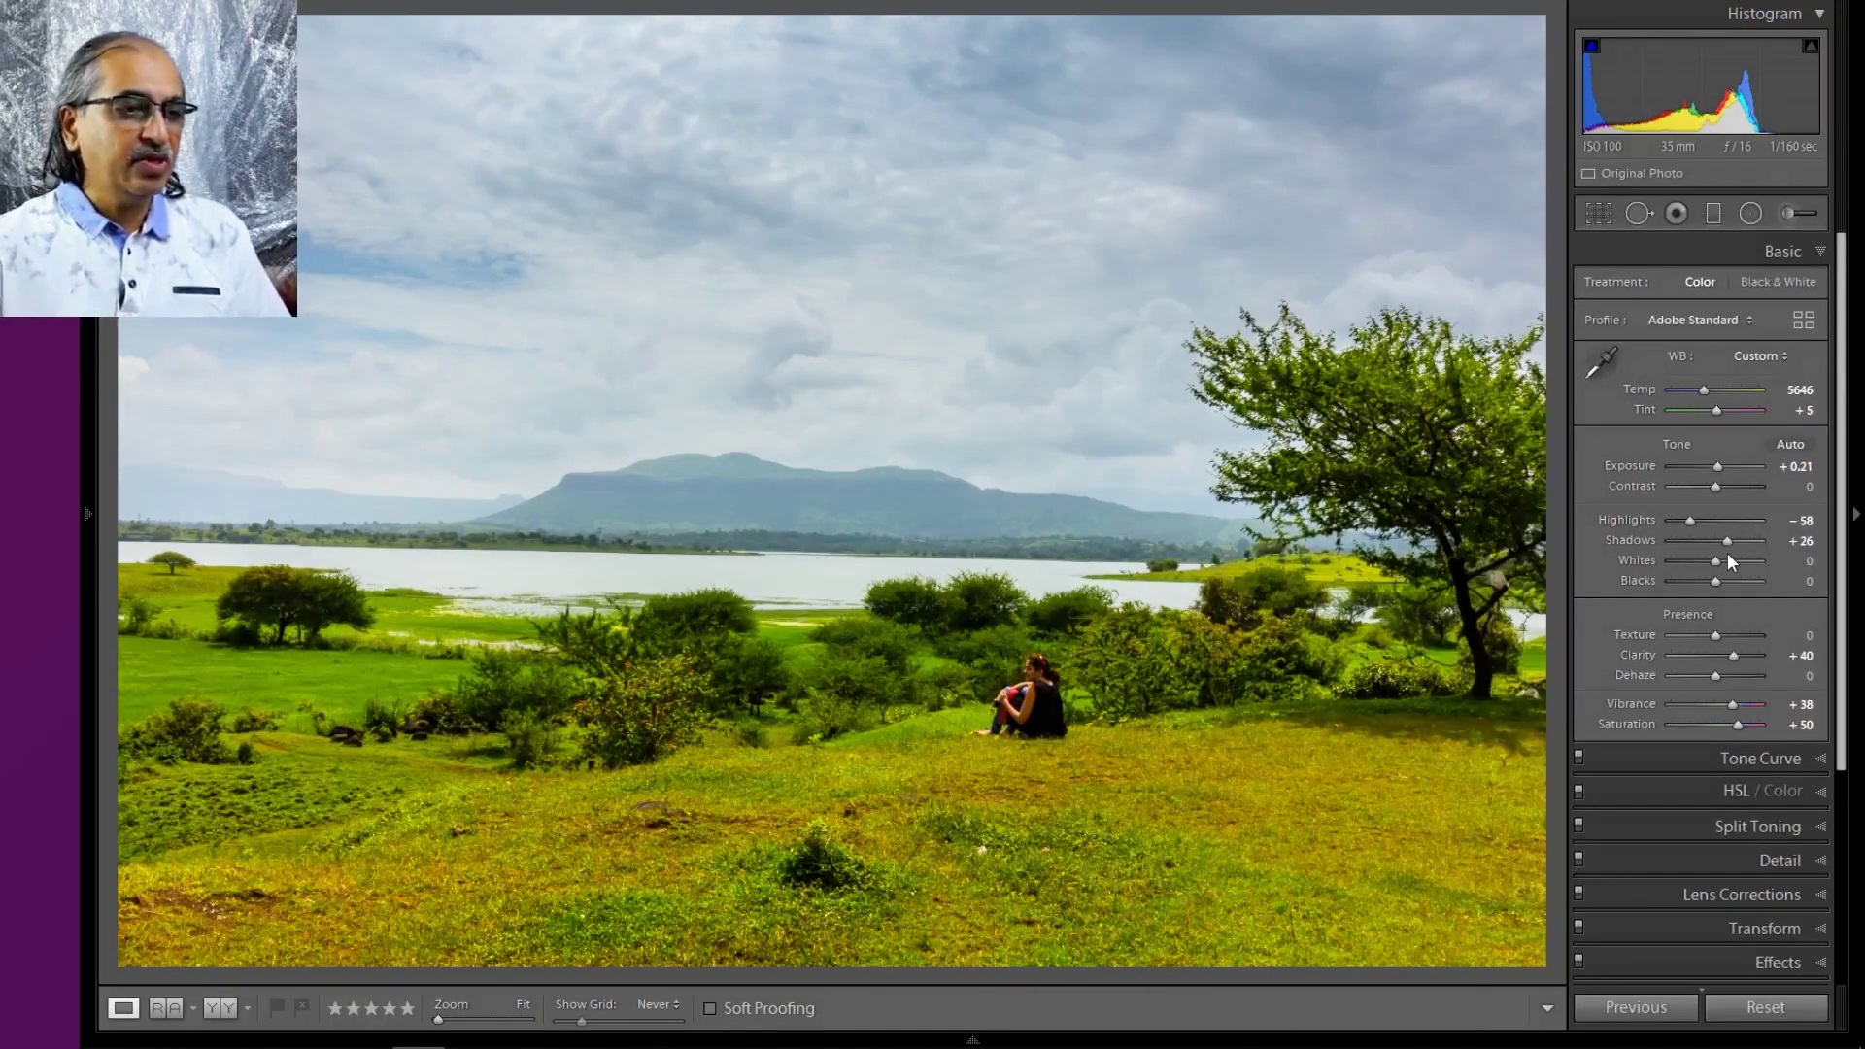
left_click(1803, 218)
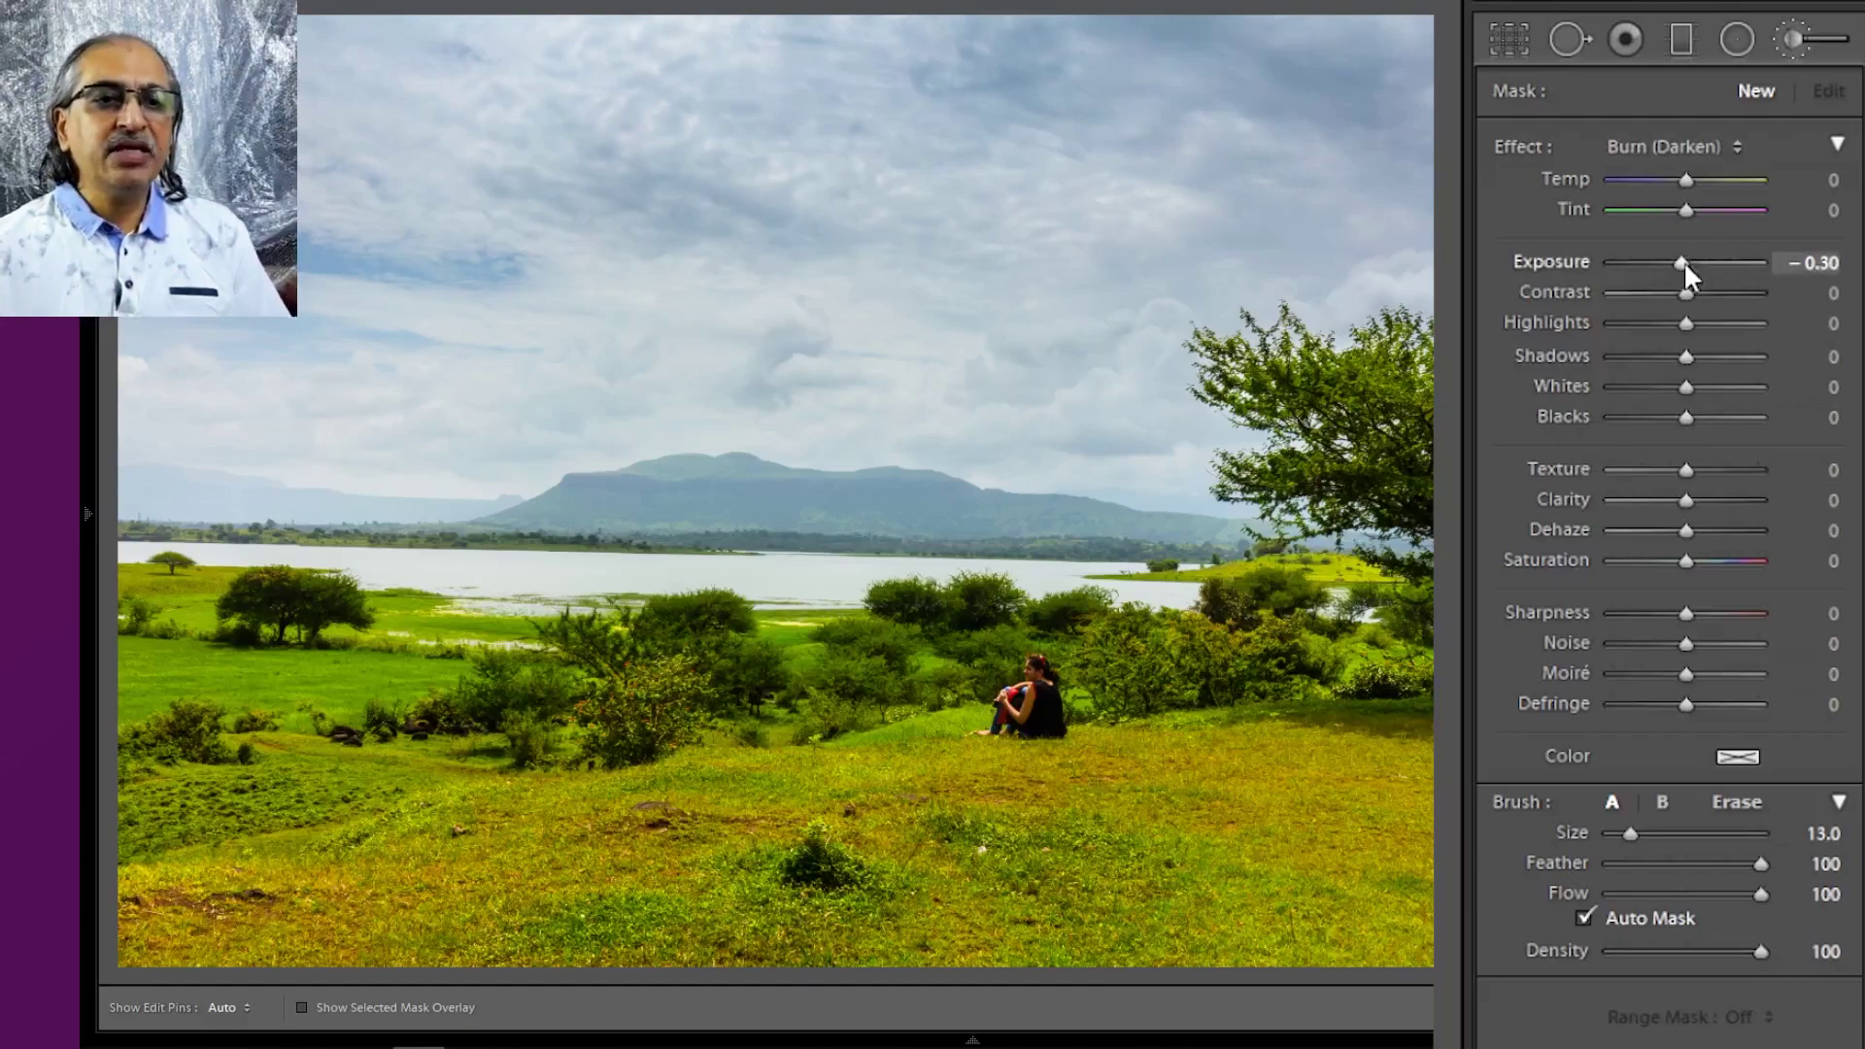
Set the new burn brush to Exposure -3.00 and brush size 10.0
left_click_drag(1675, 262, 1628, 265)
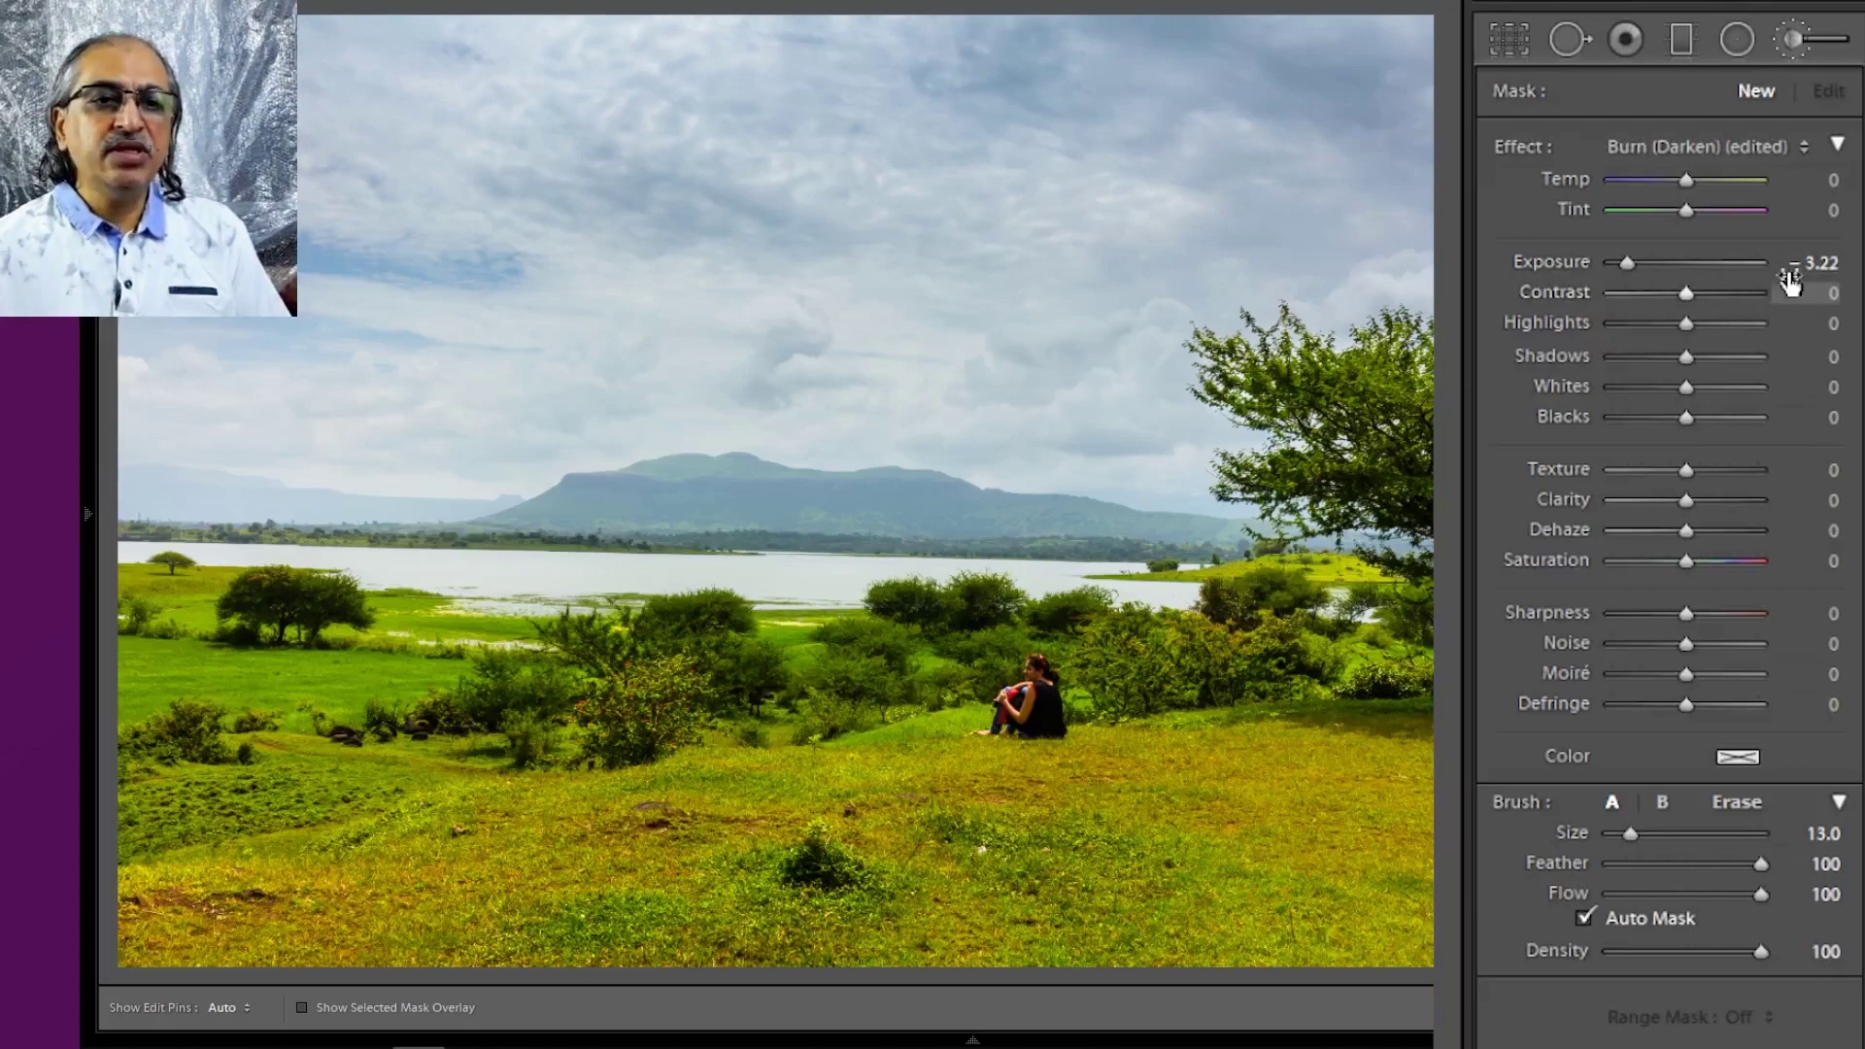
left_click(1812, 262)
key("BackSpace")
type("-3")
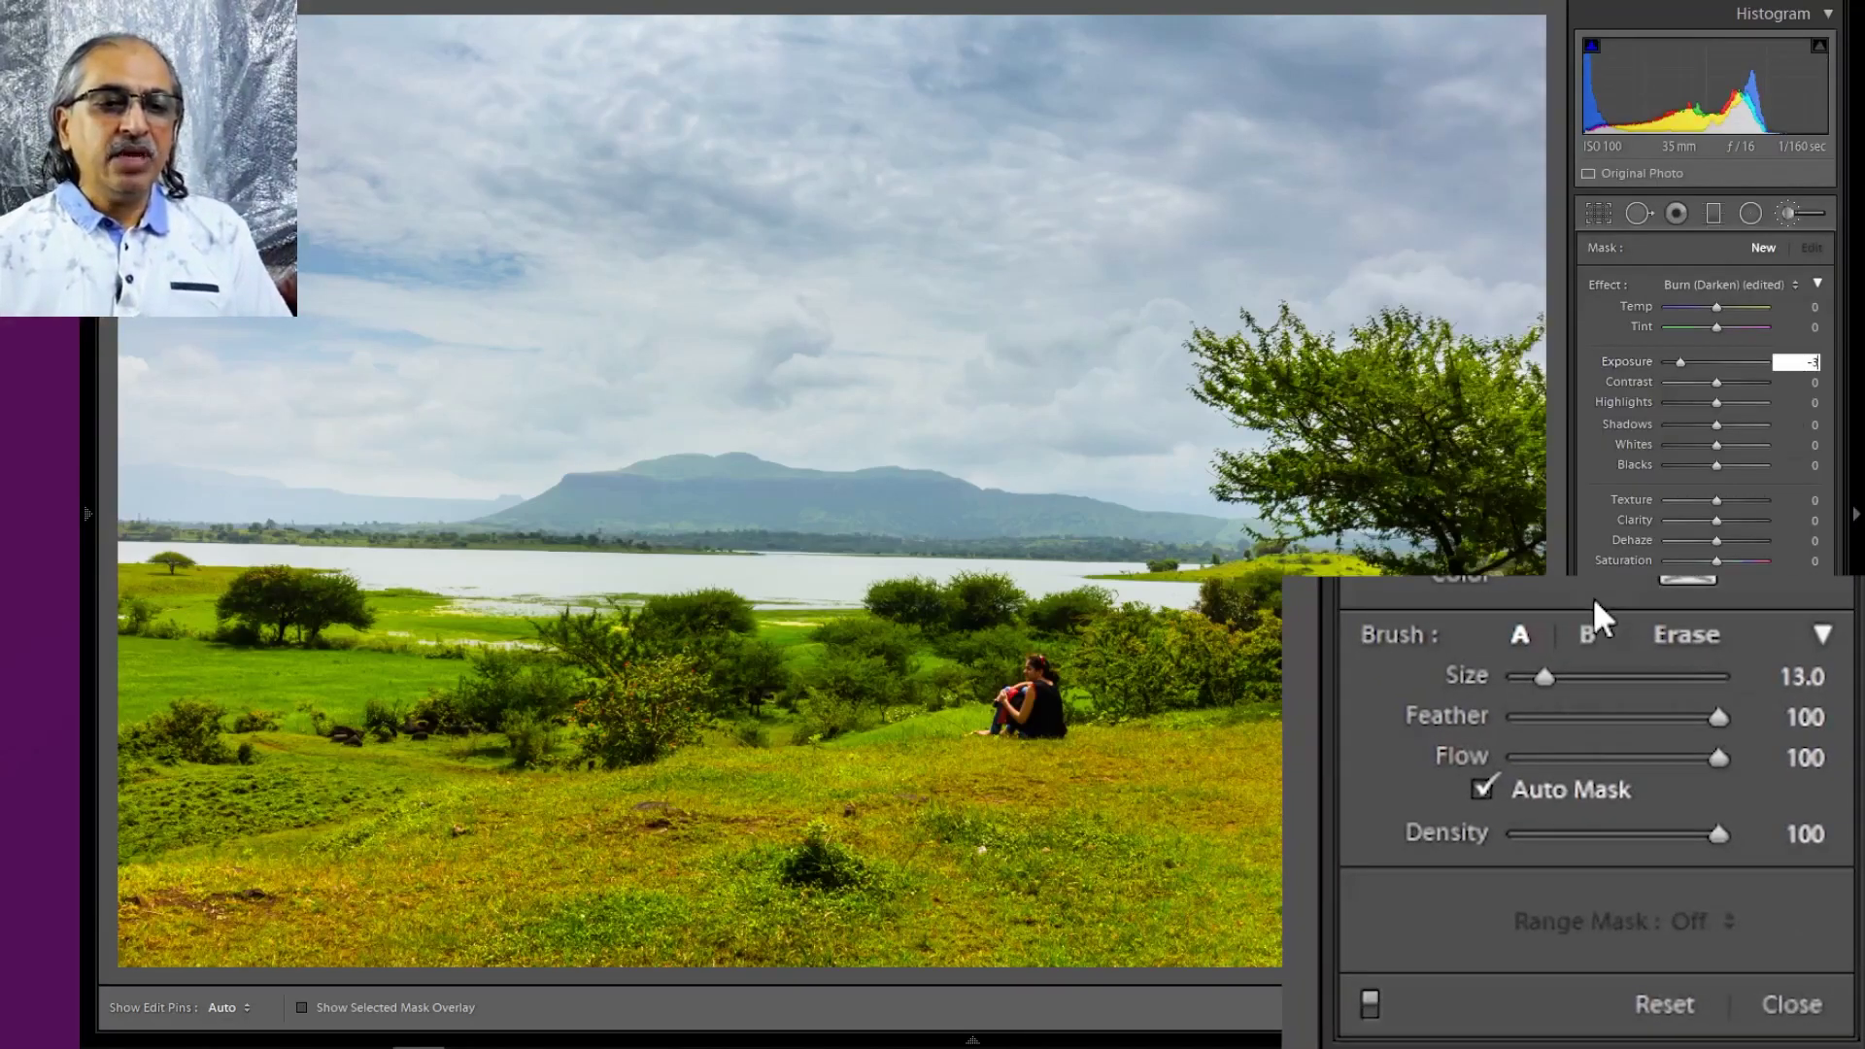
mouse_move(1540, 678)
left_mouse_down()
mouse_move(1604, 677)
mouse_move(1540, 696)
left_mouse_up()
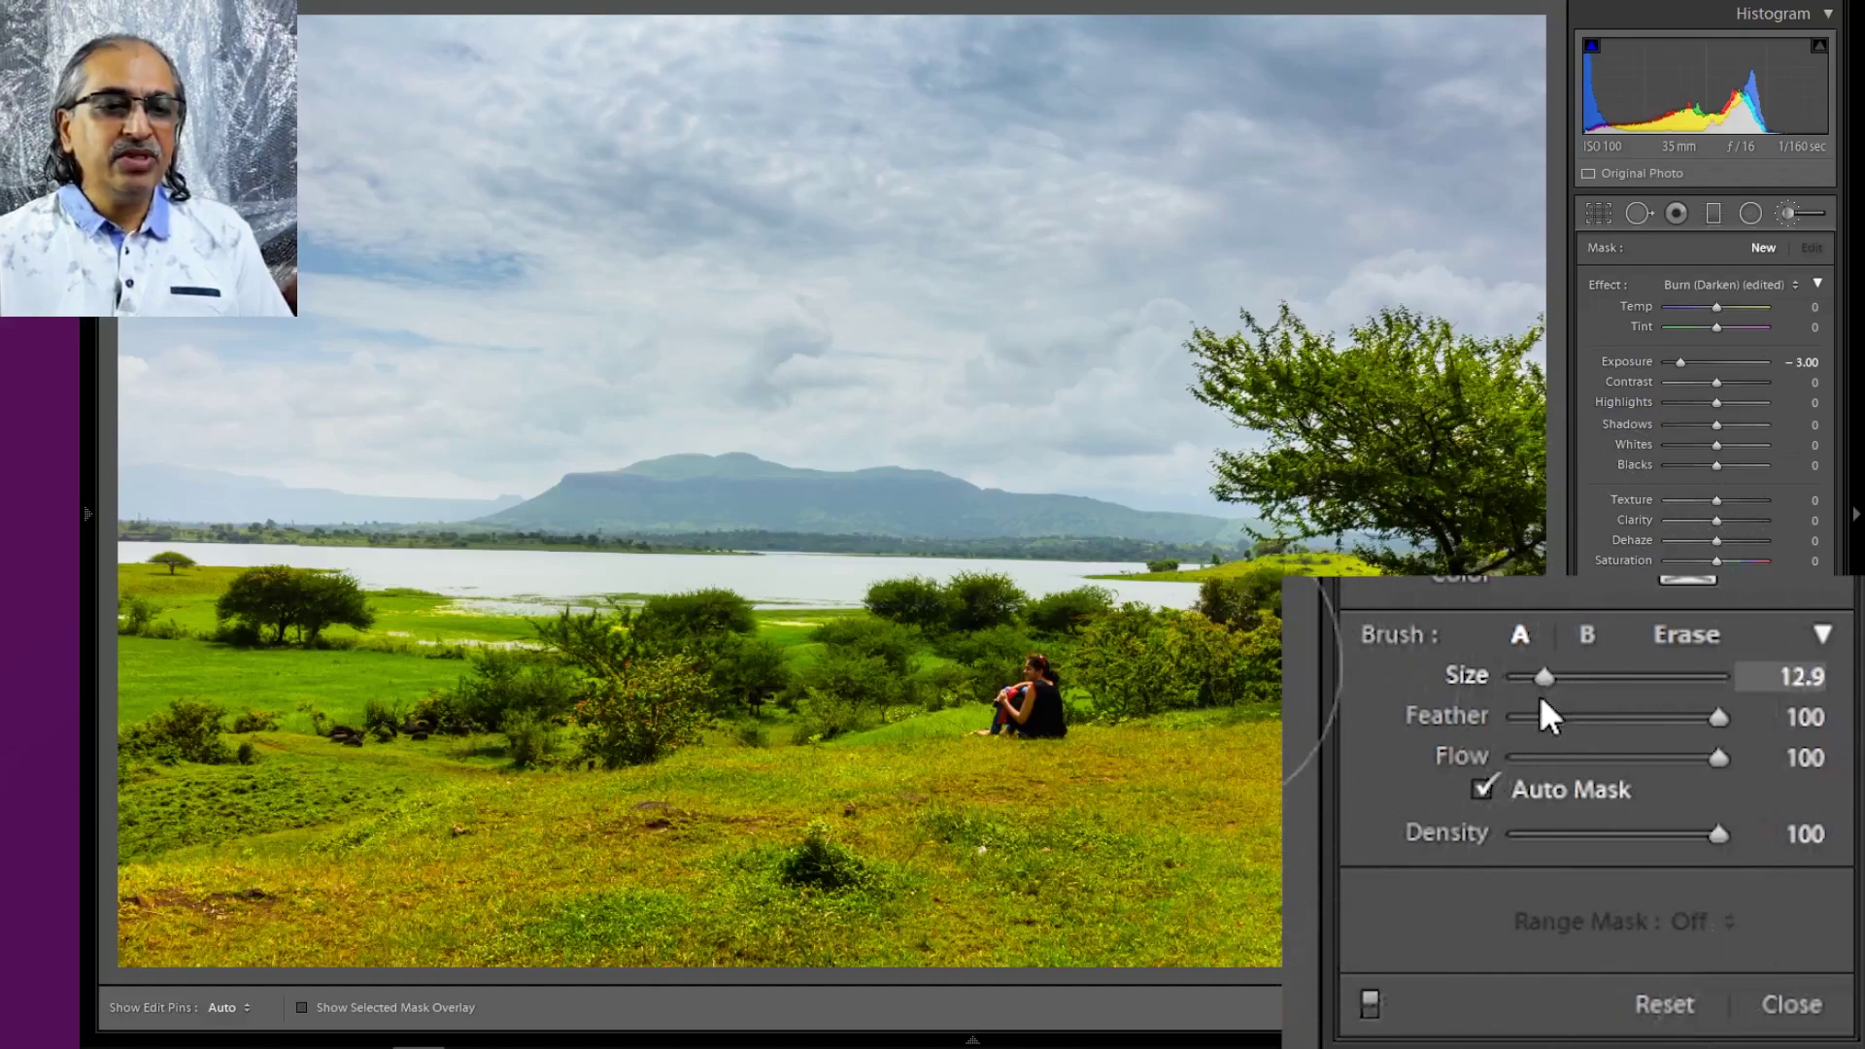
left_click(1785, 680)
type("10")
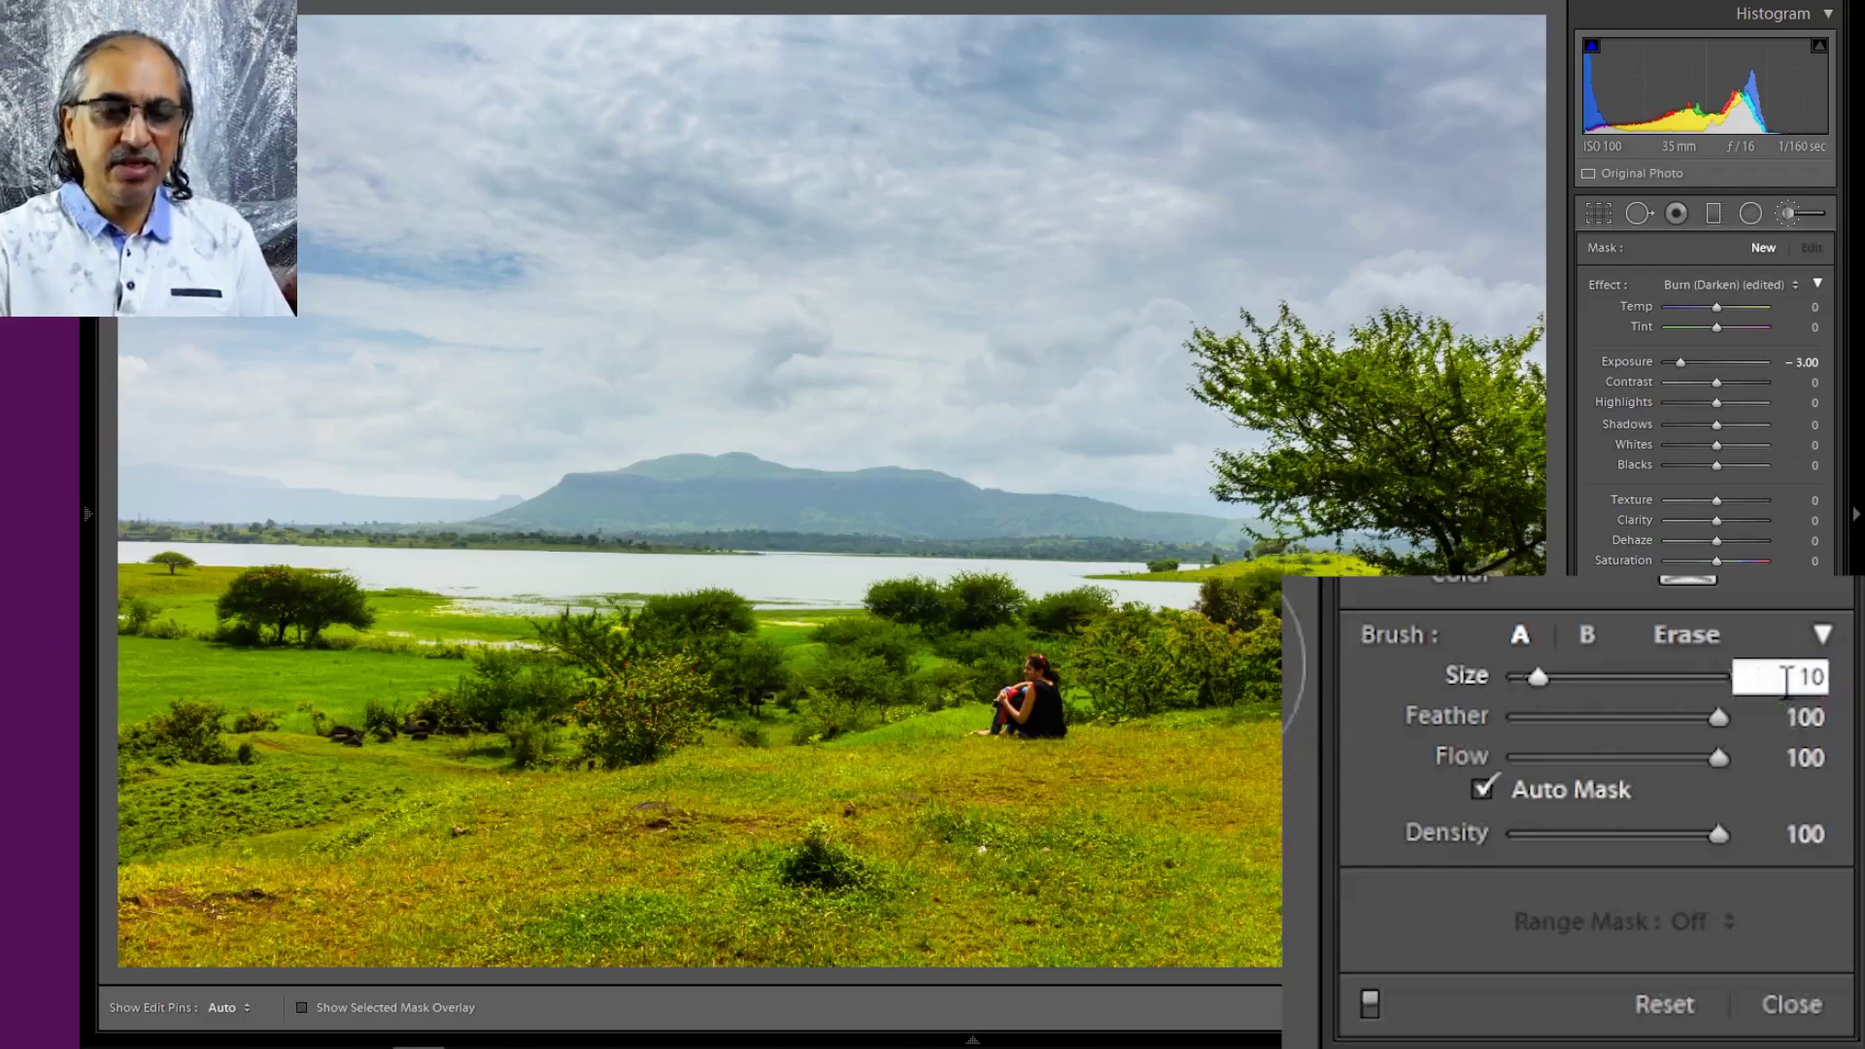
key("Return")
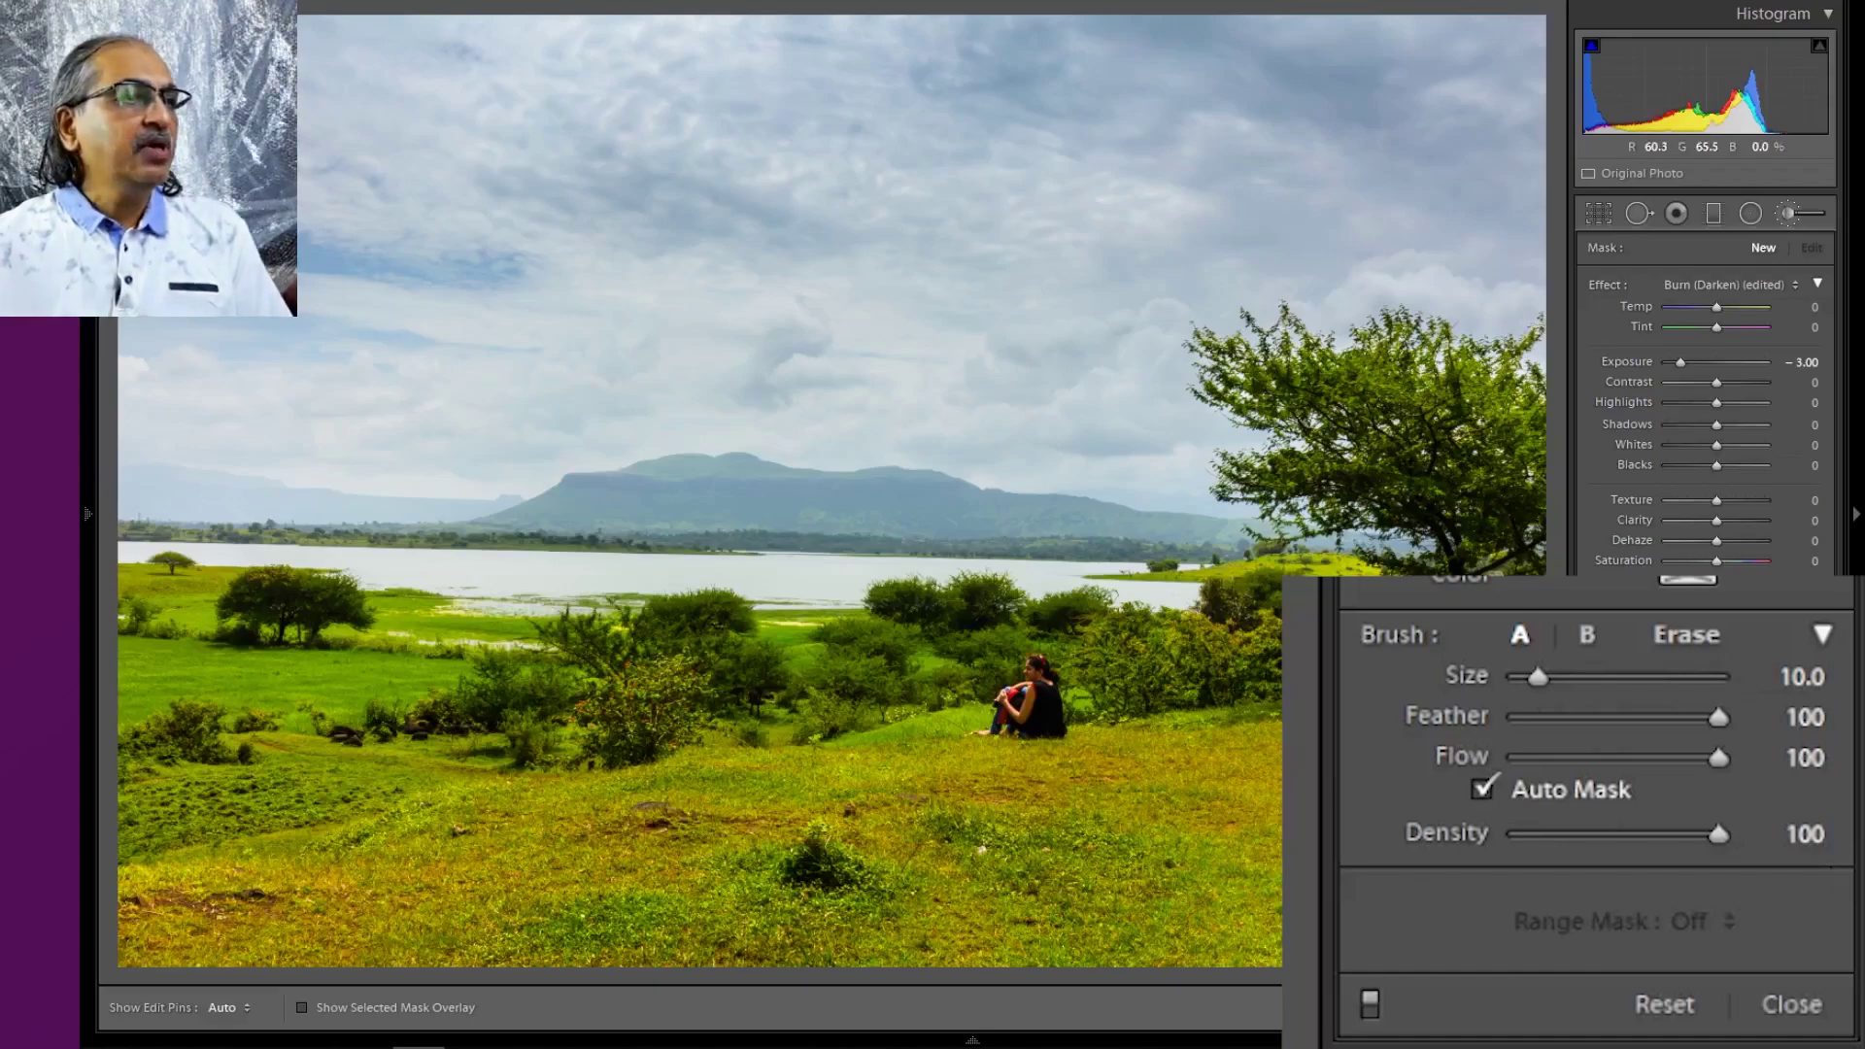
Paint a dark test stroke across the upper-left sky, then lower brush flow to 21
left_click(199, 917)
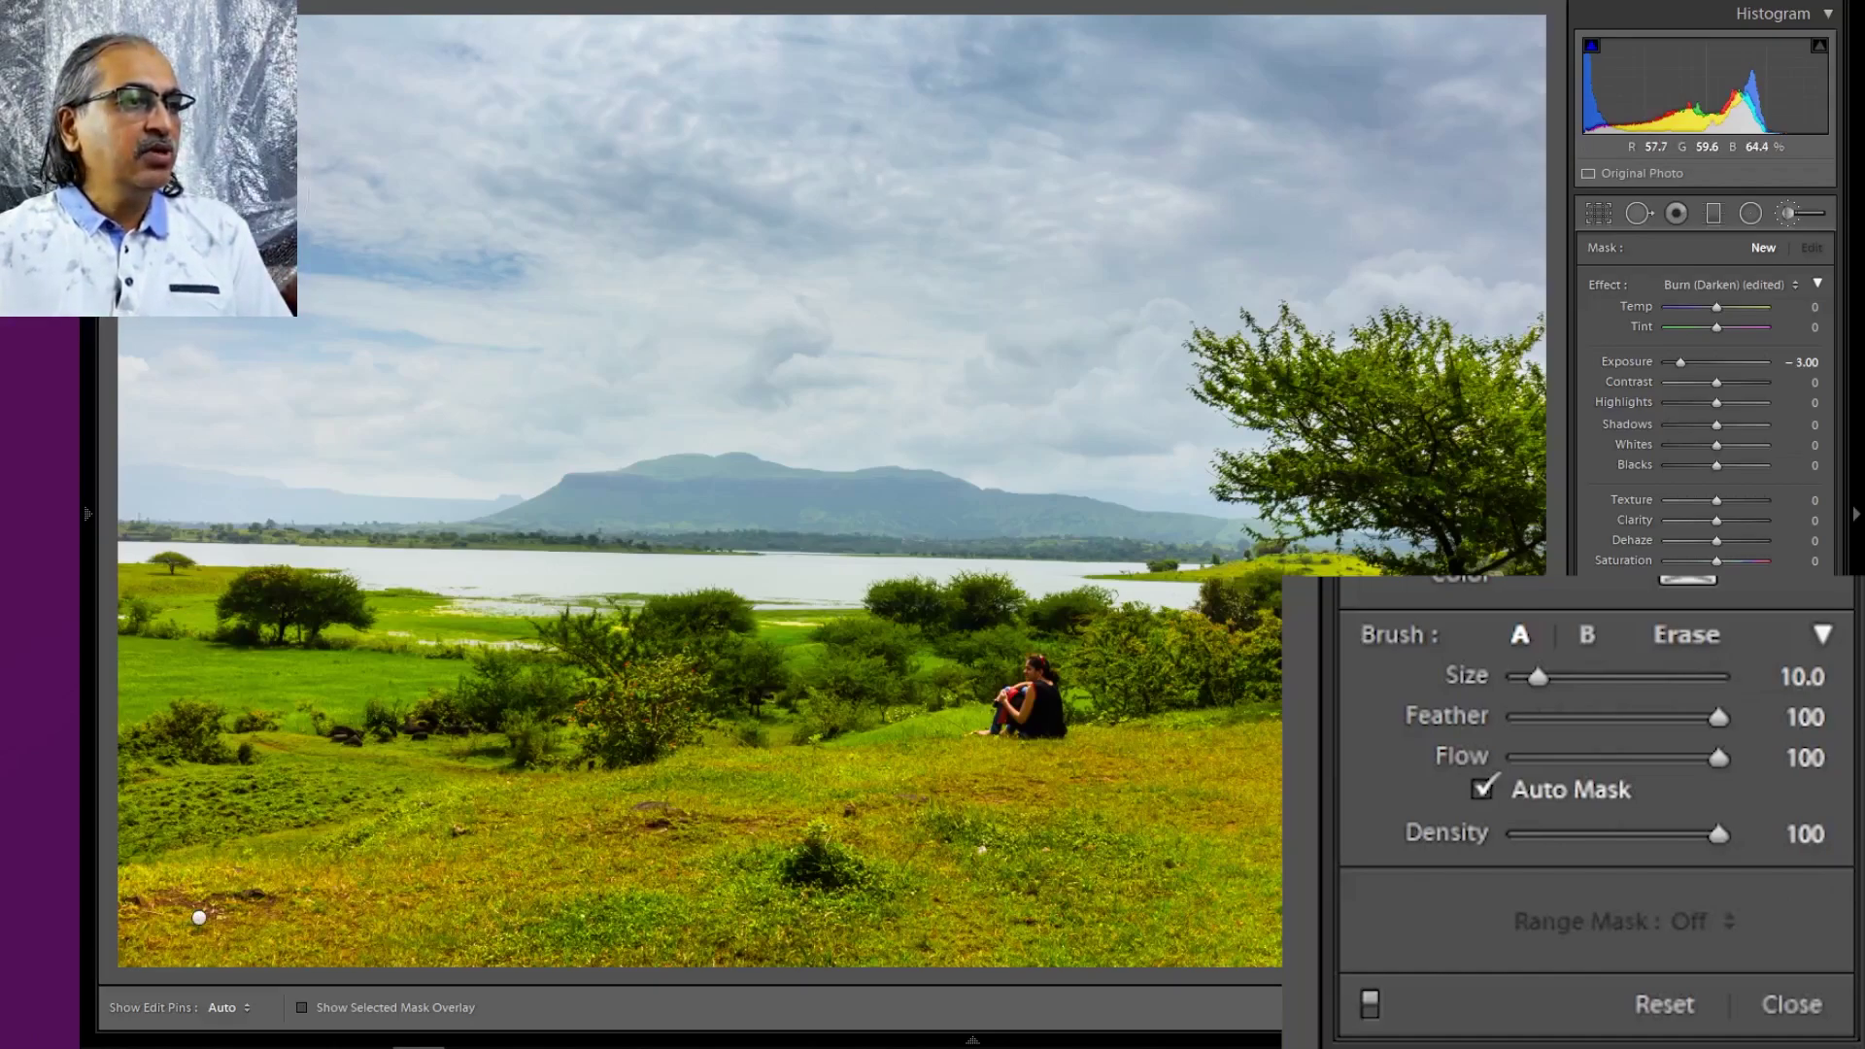
key("h")
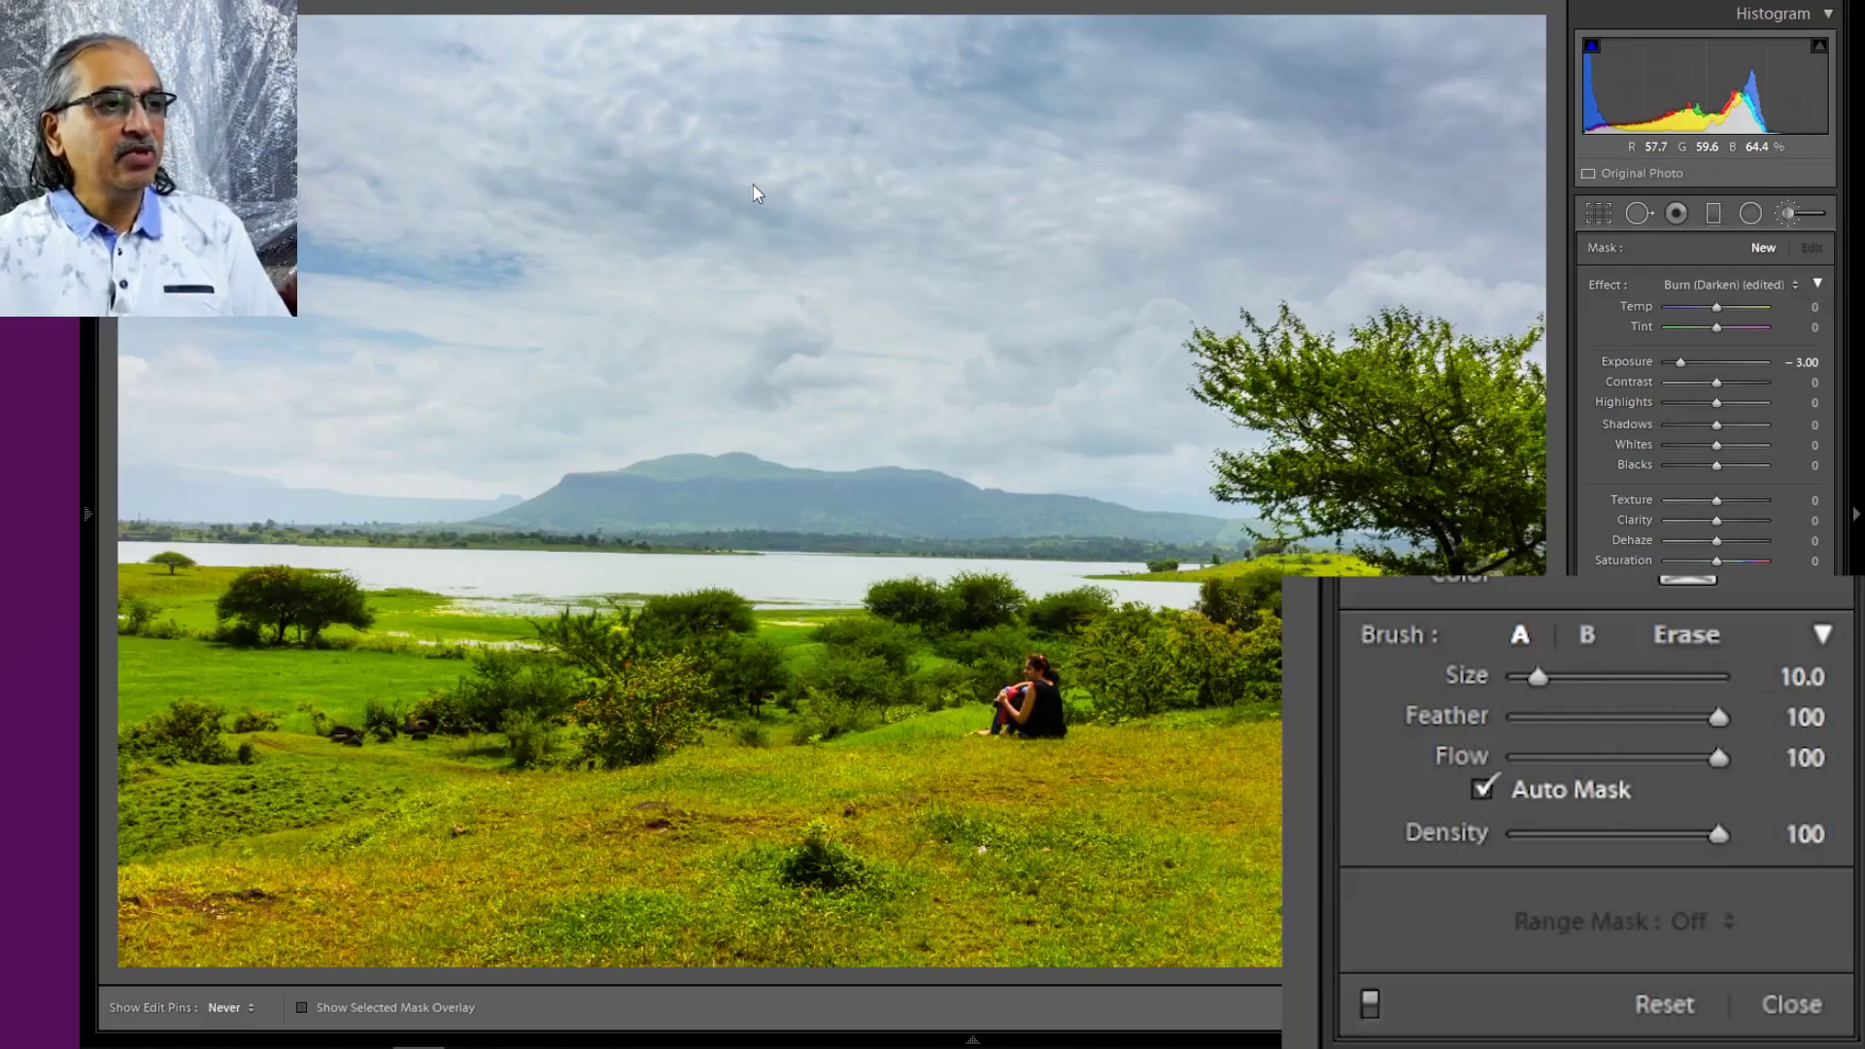
left_click_drag(330, 189, 754, 184)
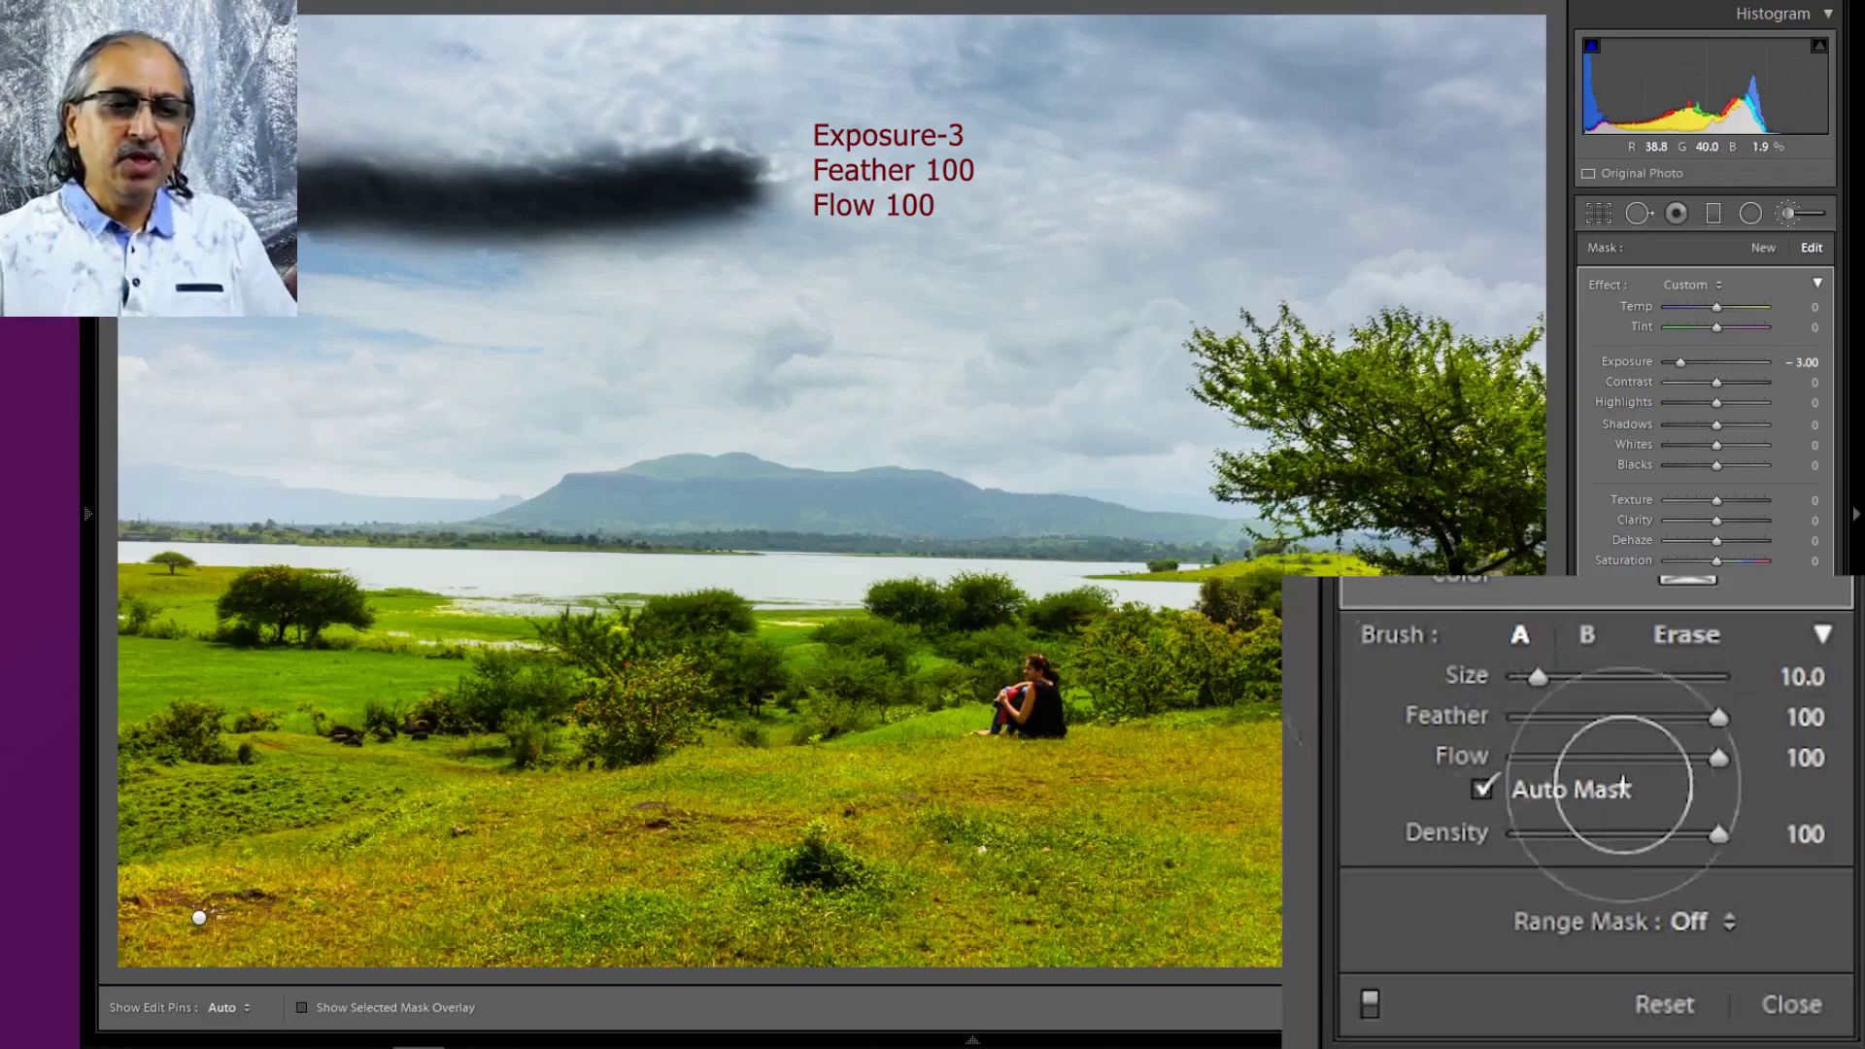
left_click_drag(1711, 754, 1552, 767)
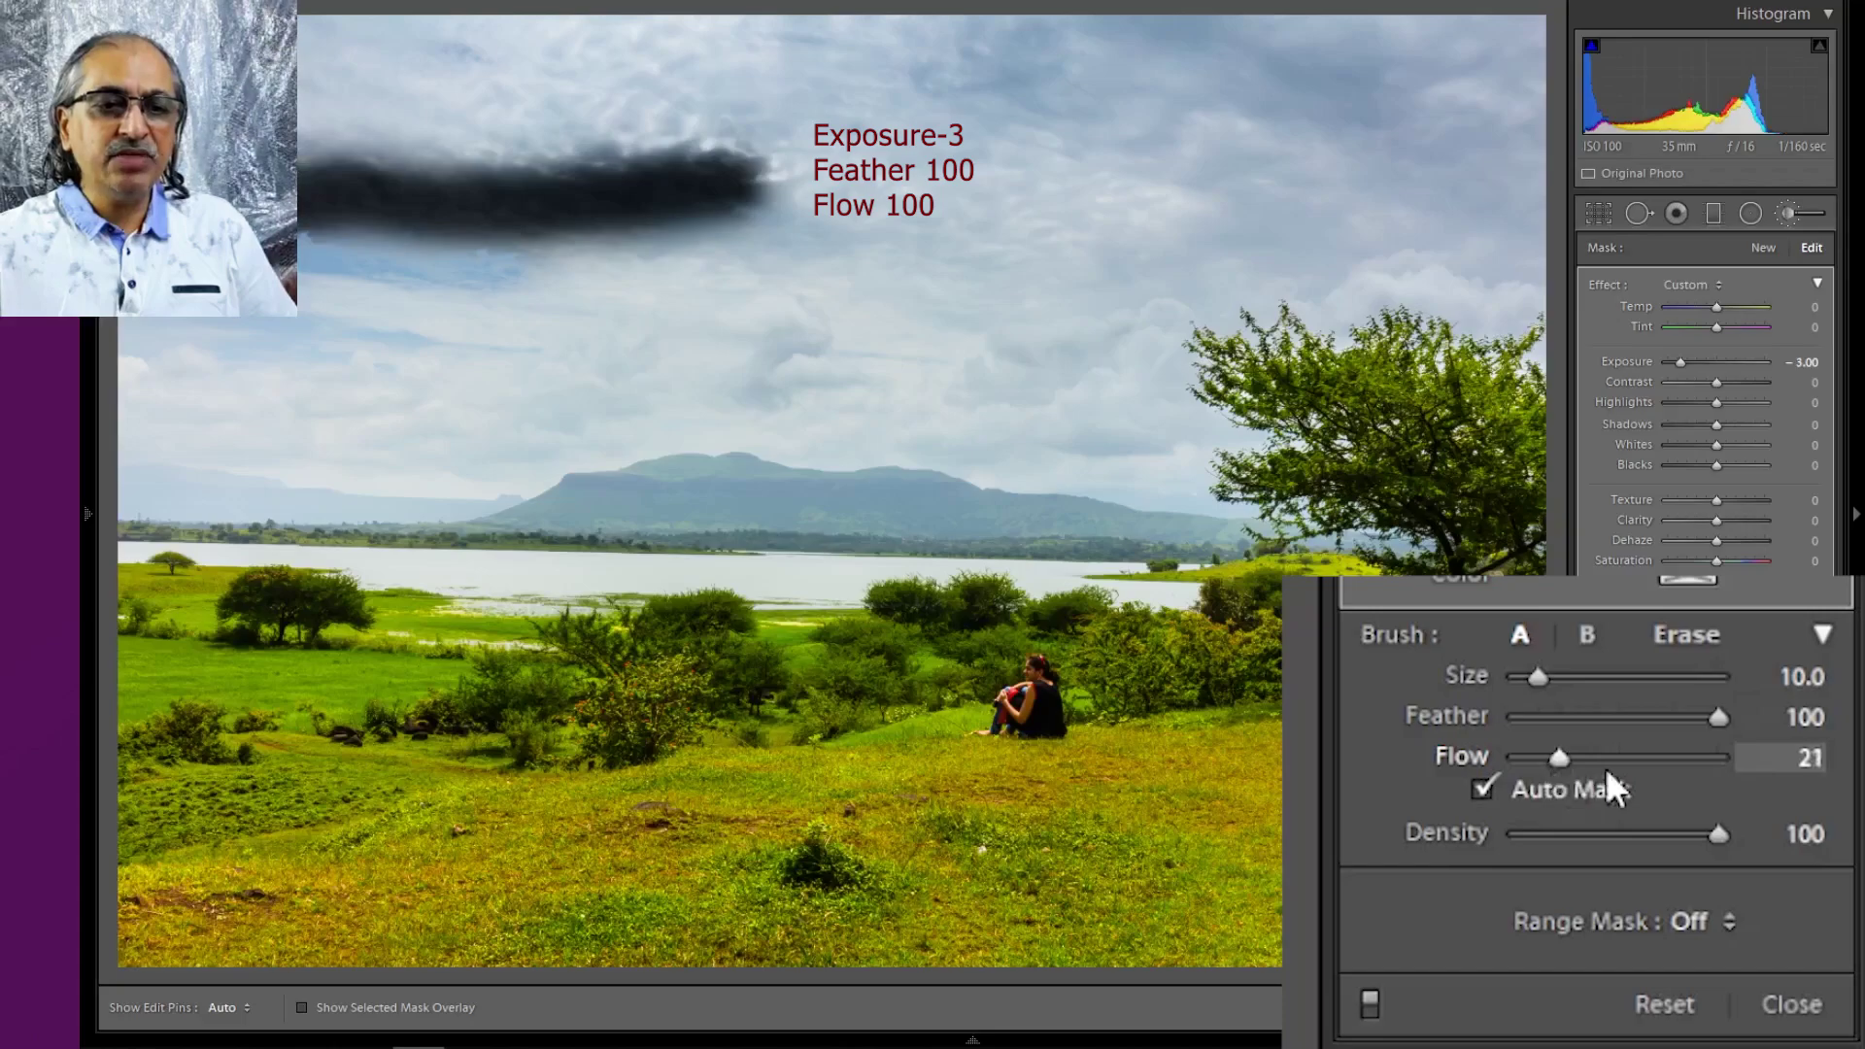
Set flow to 25 and paint a lighter stroke beneath the first sky stroke
left_click(1801, 759)
type("25")
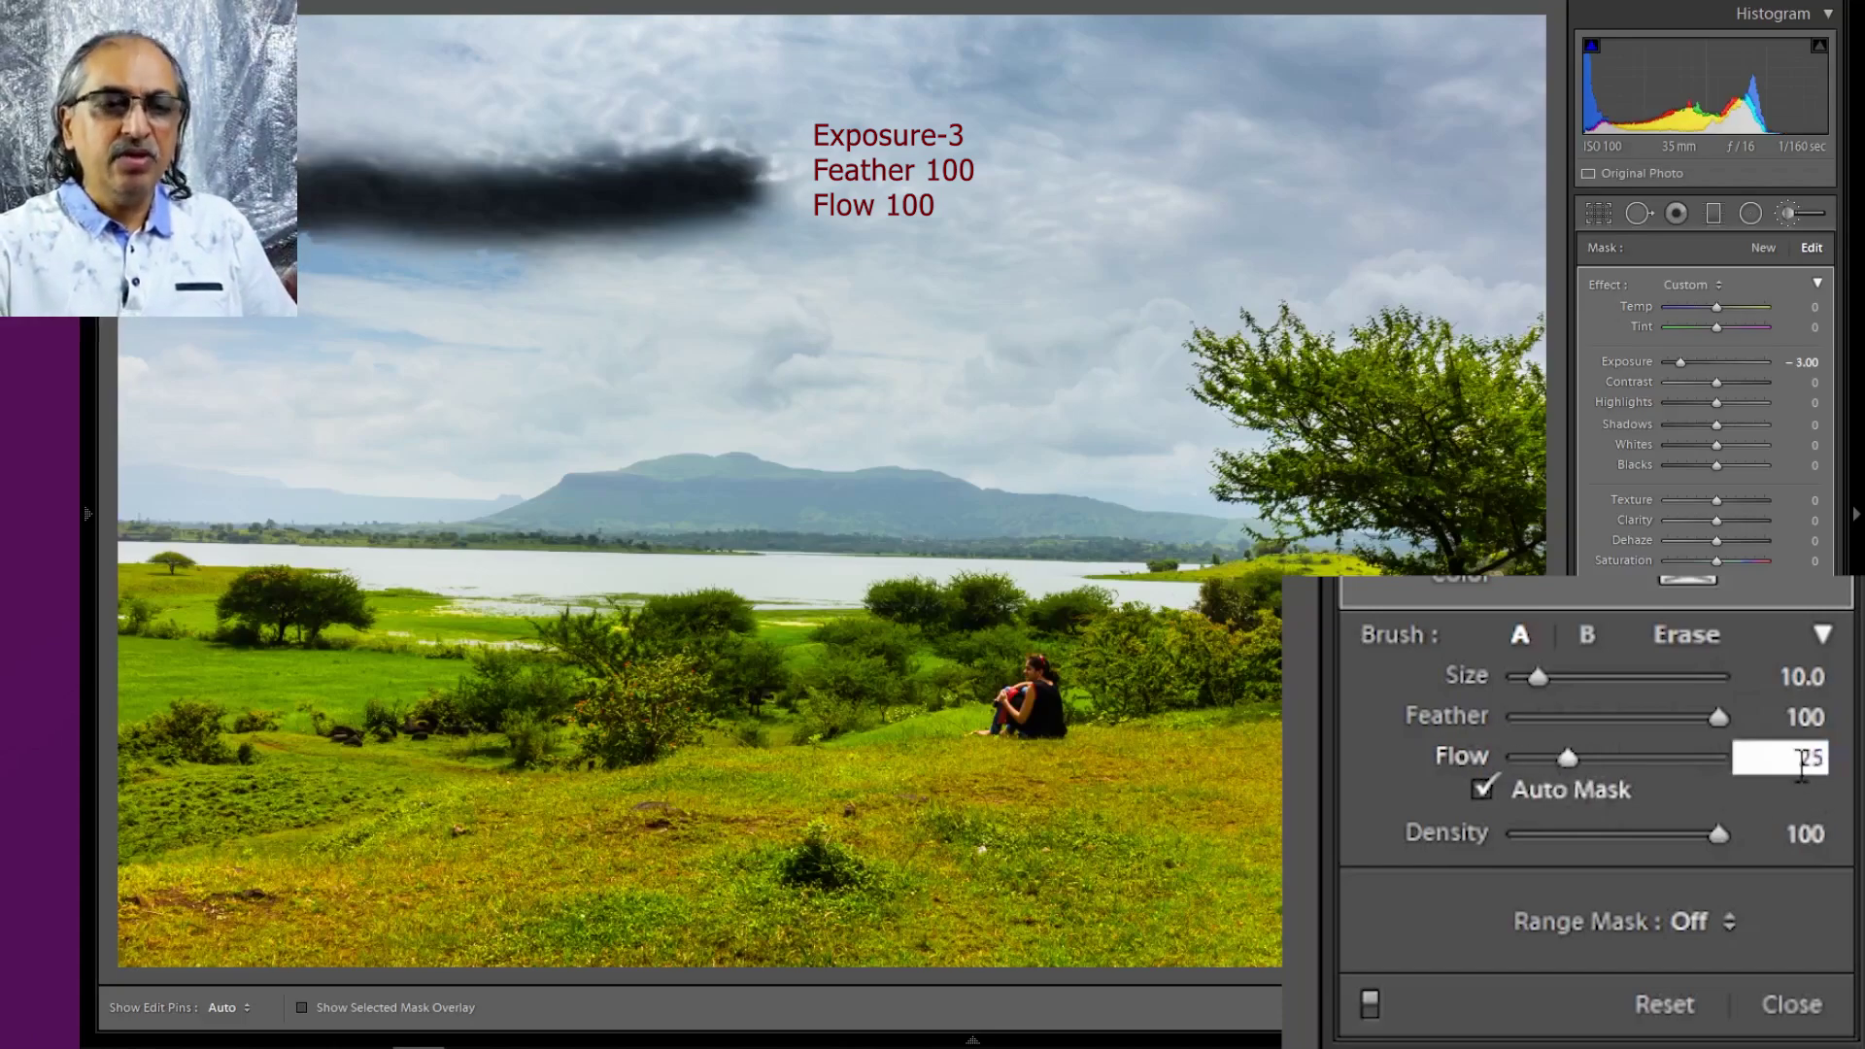
key("Return")
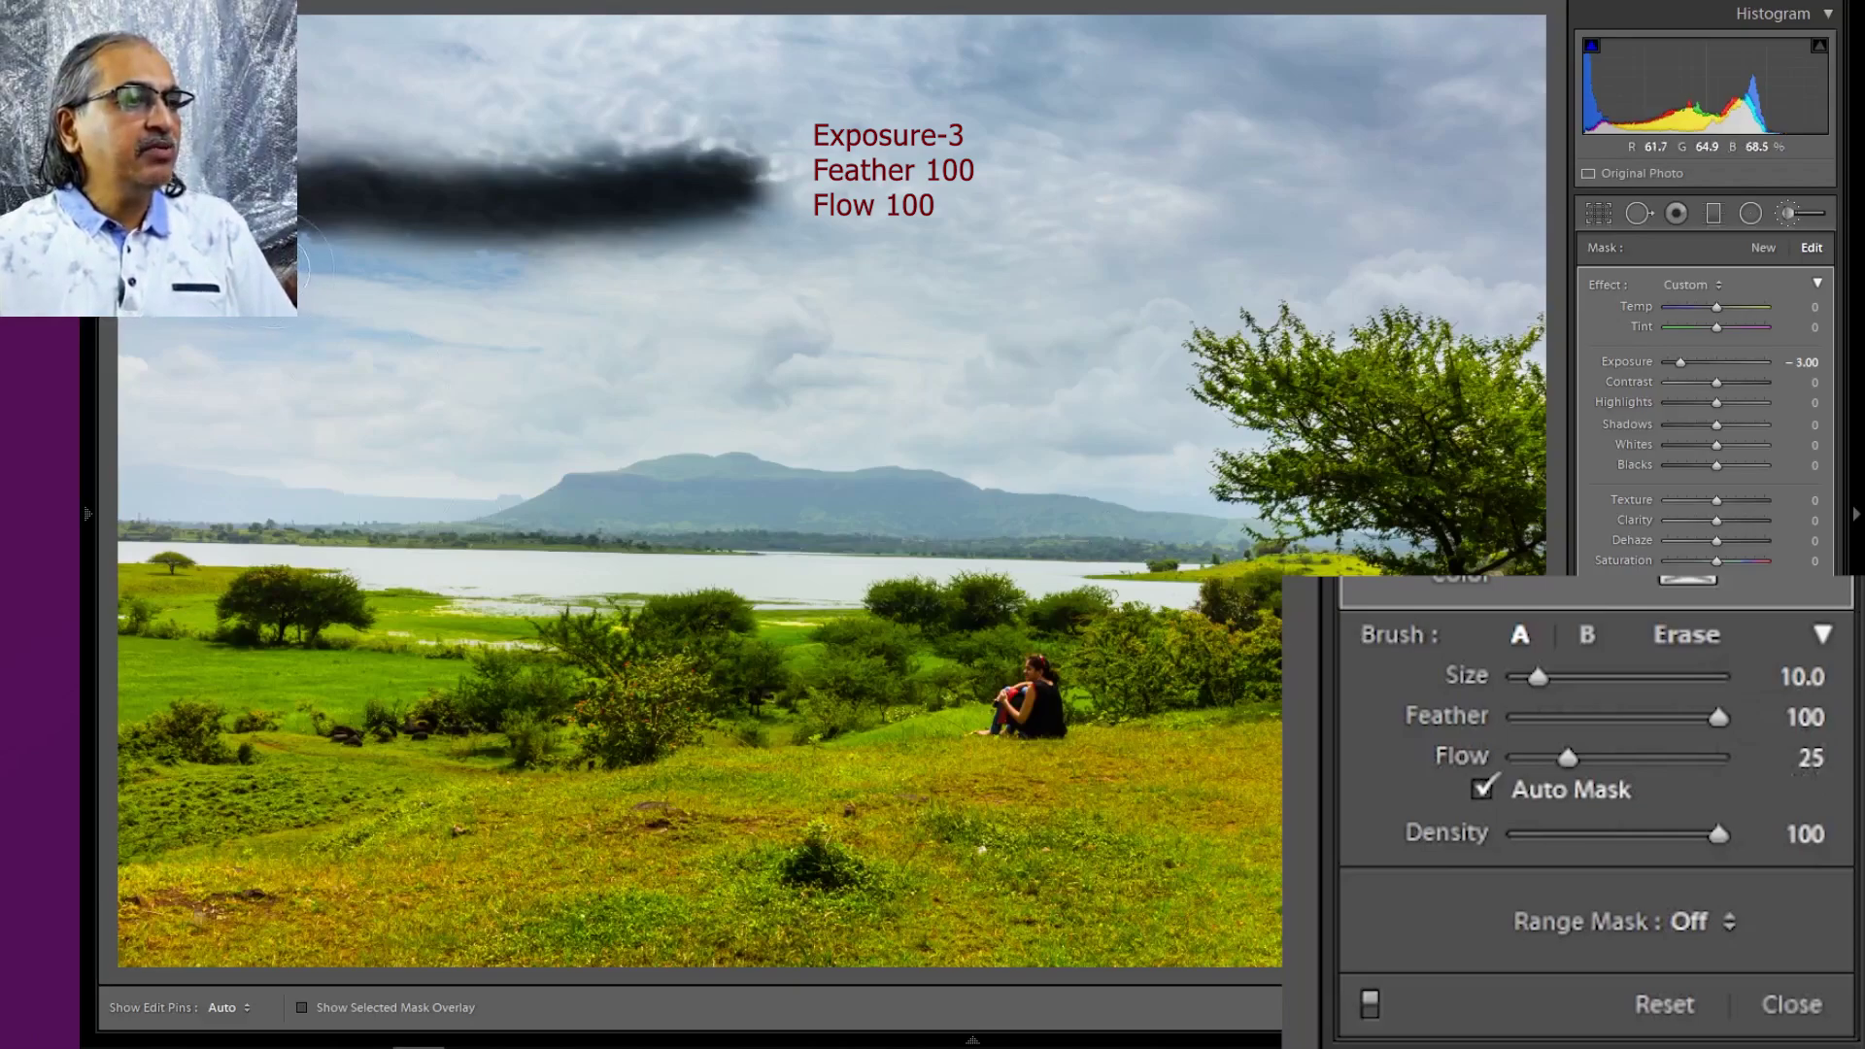
key("h")
left_click_drag(521, 266, 770, 251)
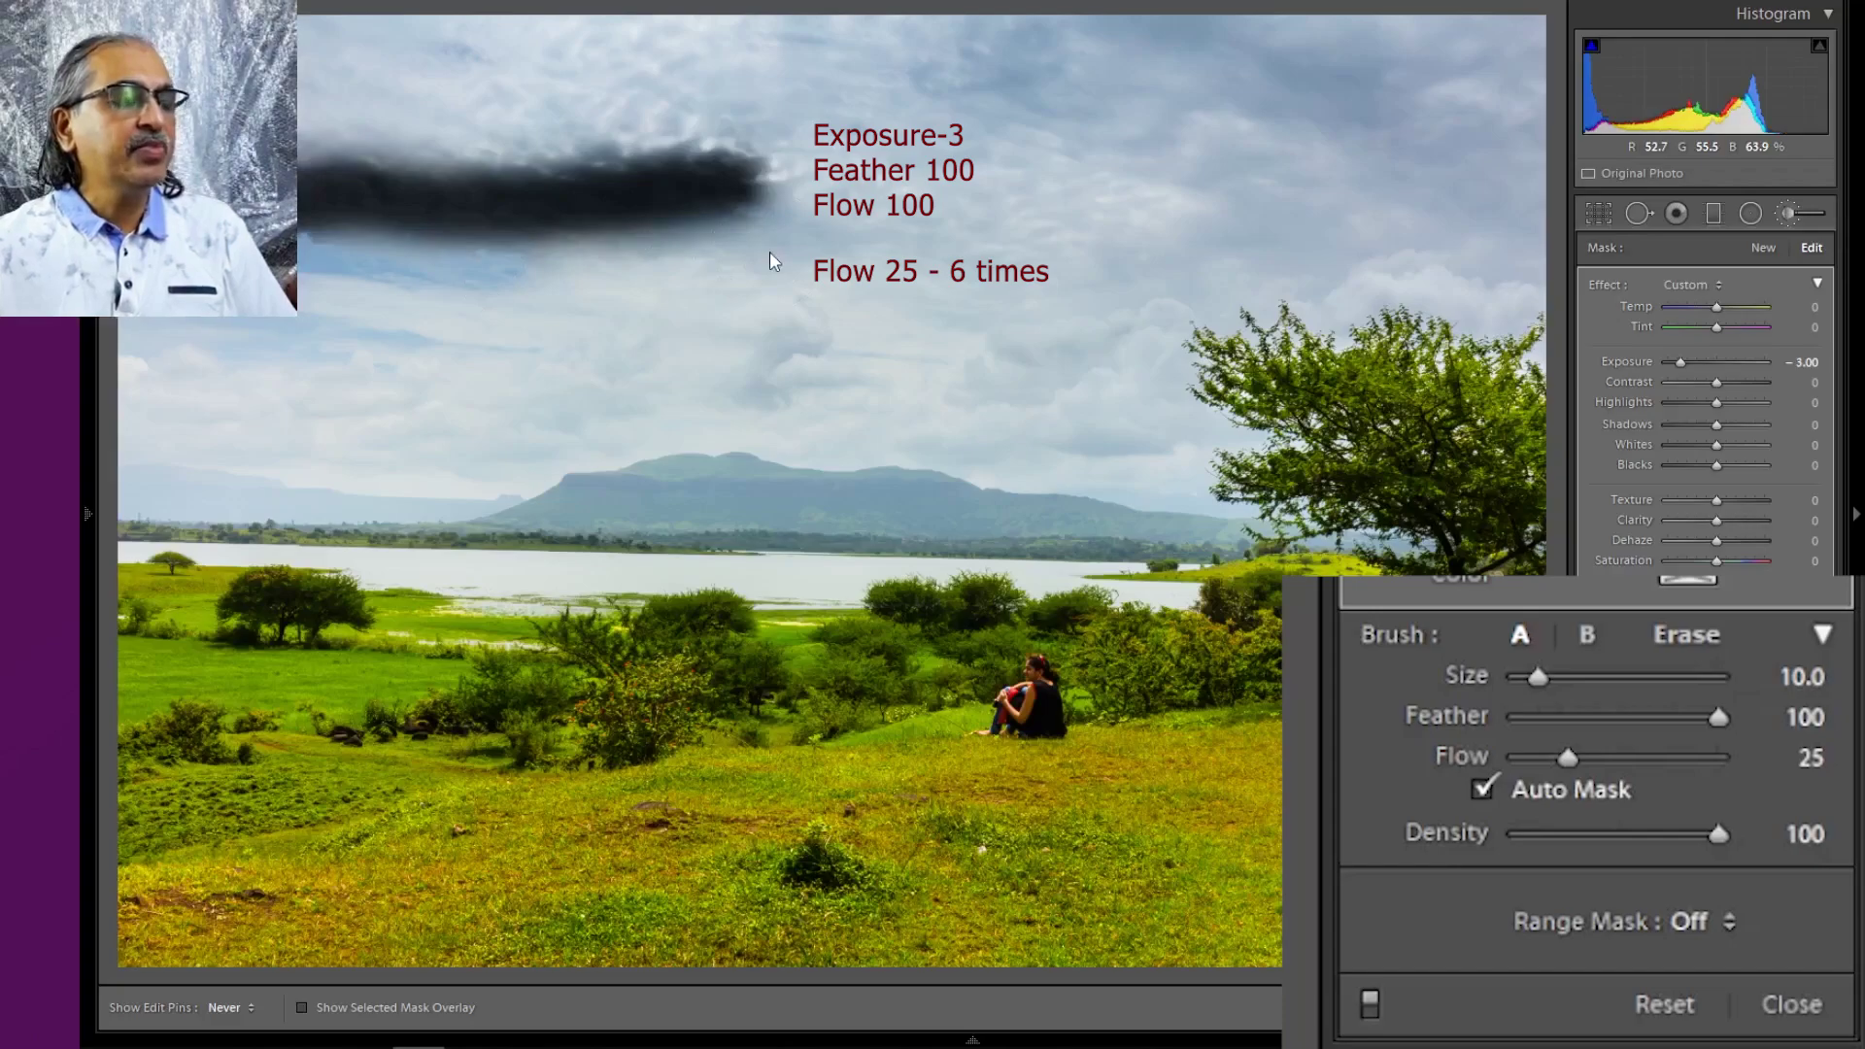
key("h")
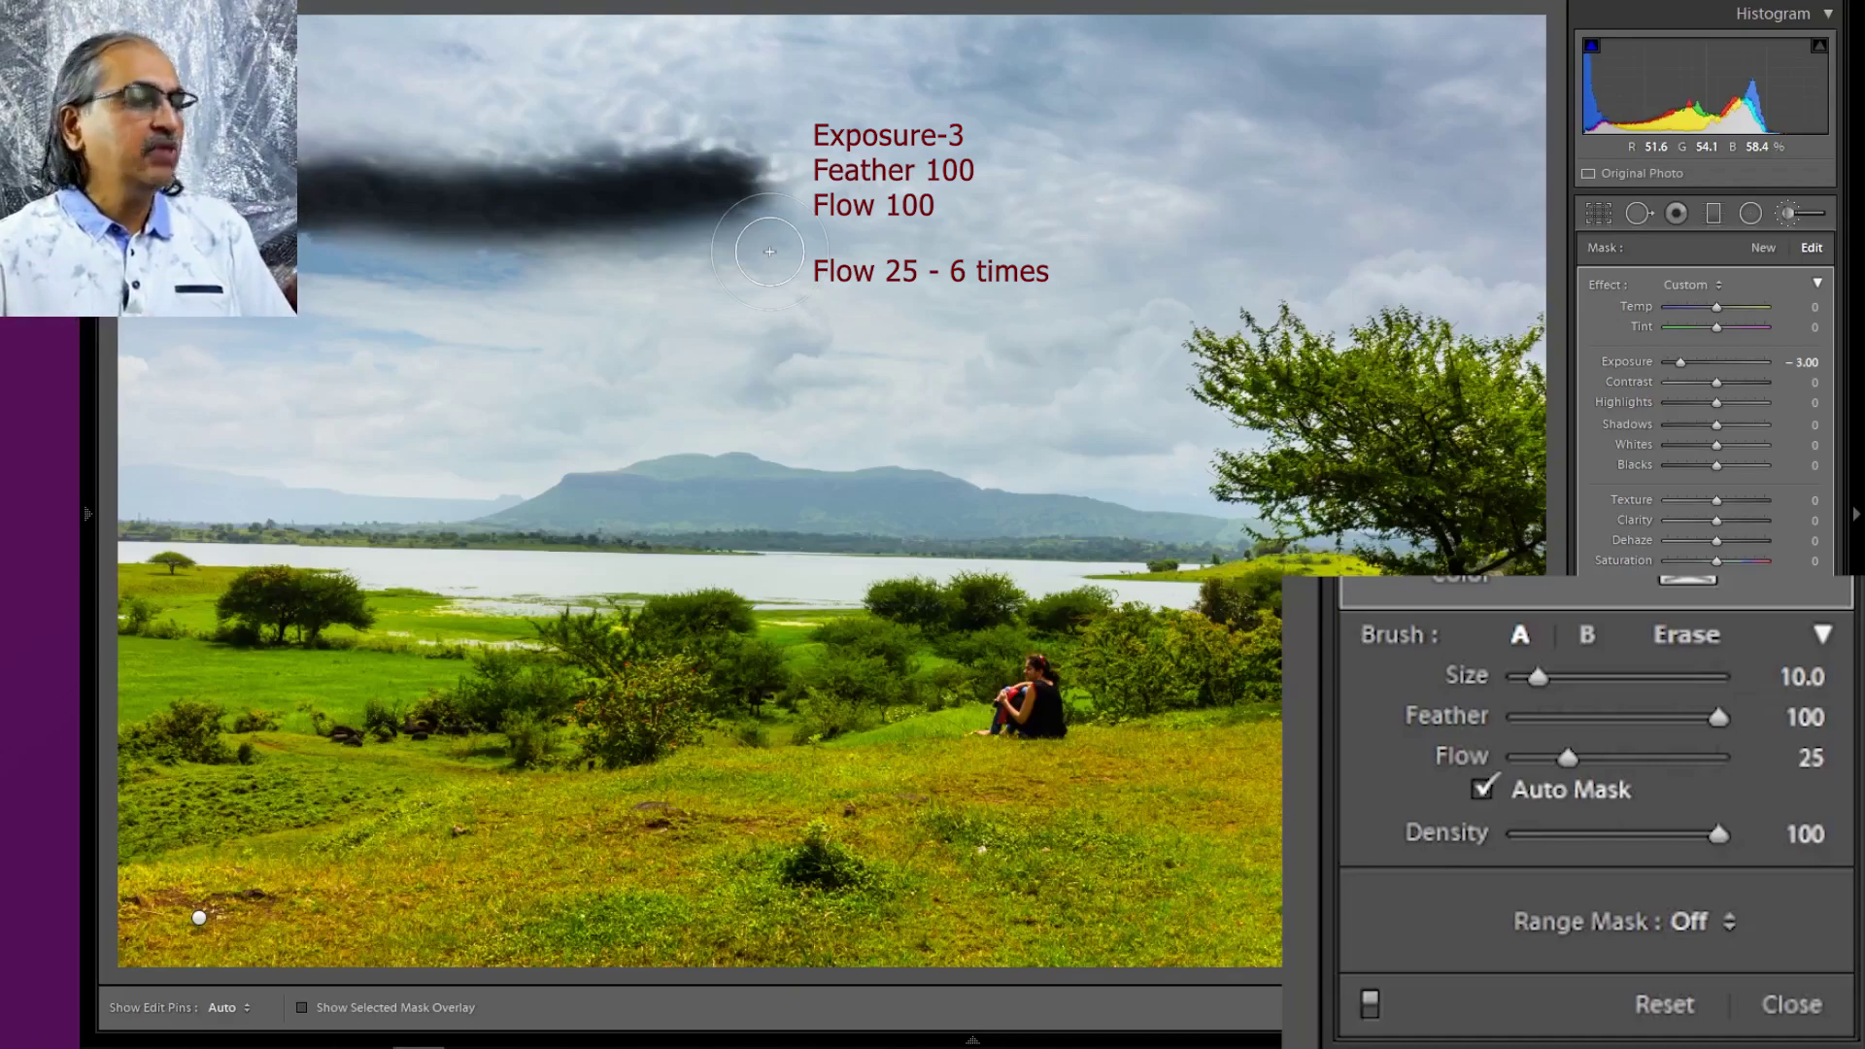
Show the mask overlay to inspect the sky strokes, toggling the edit pins
left_click(320, 1007)
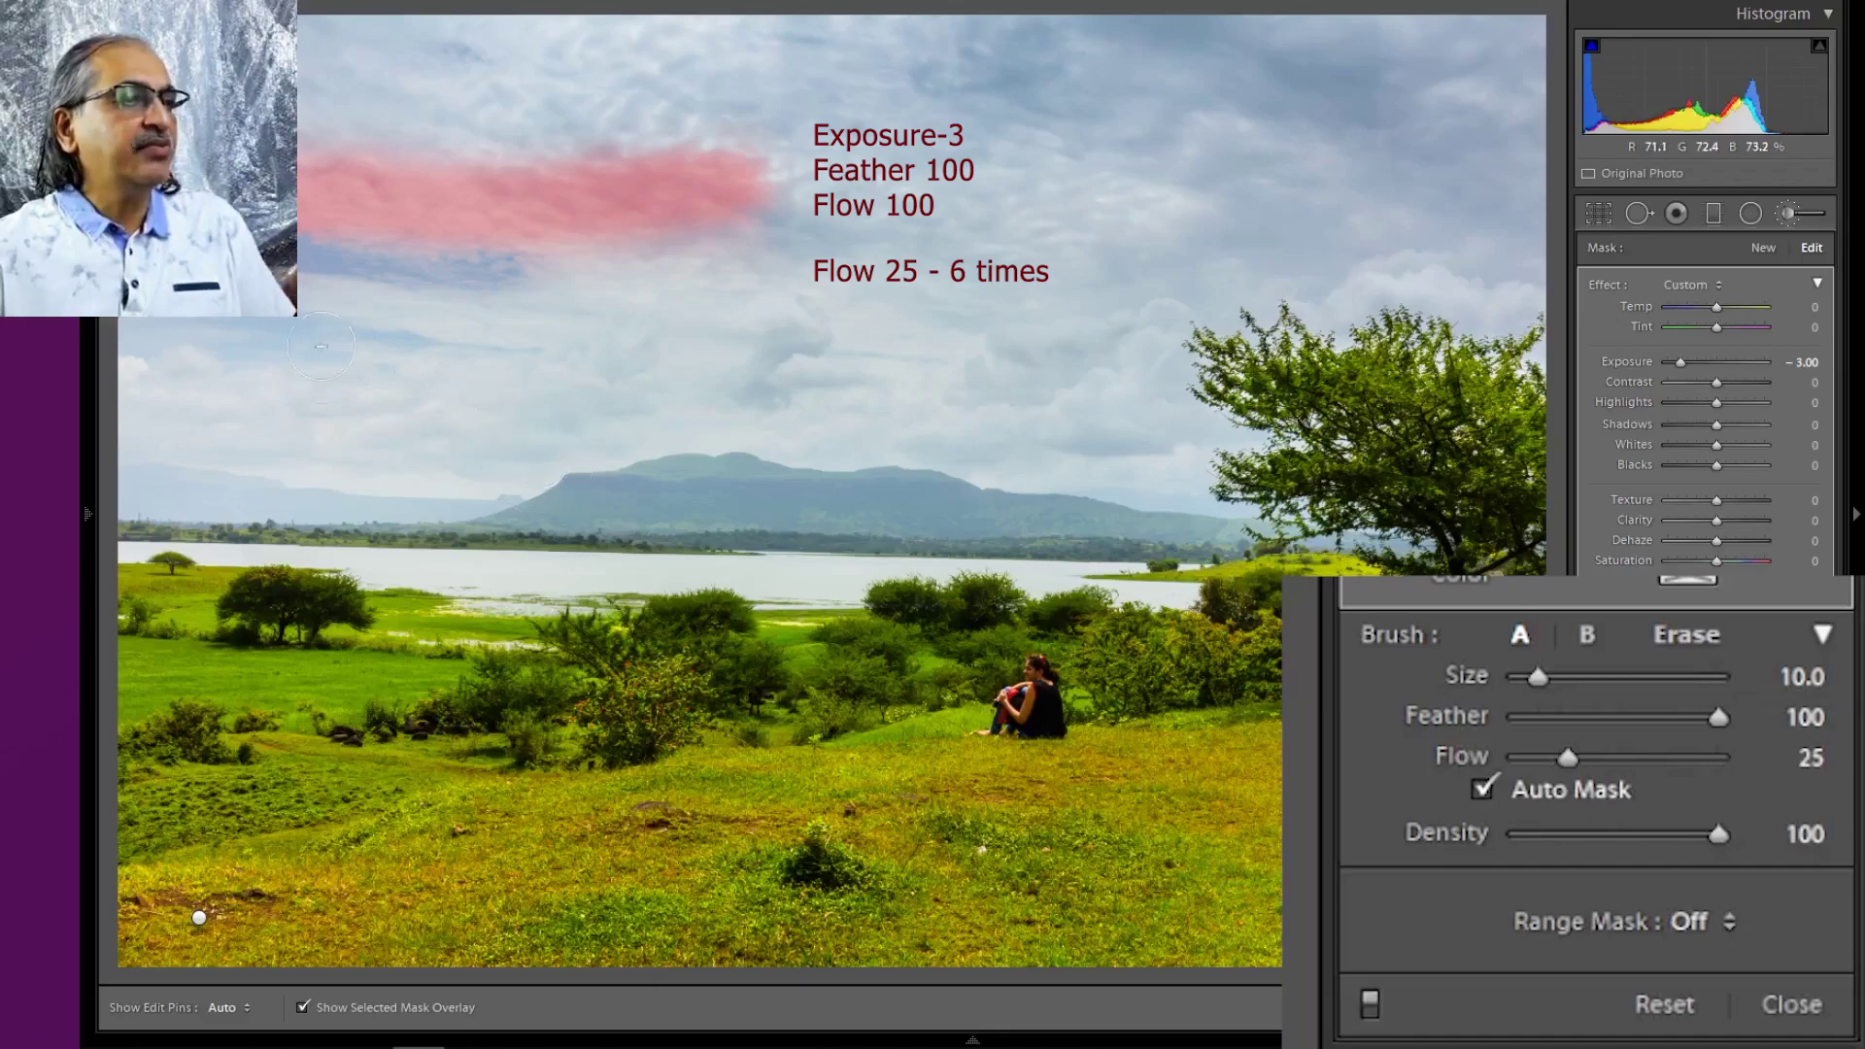
key("h")
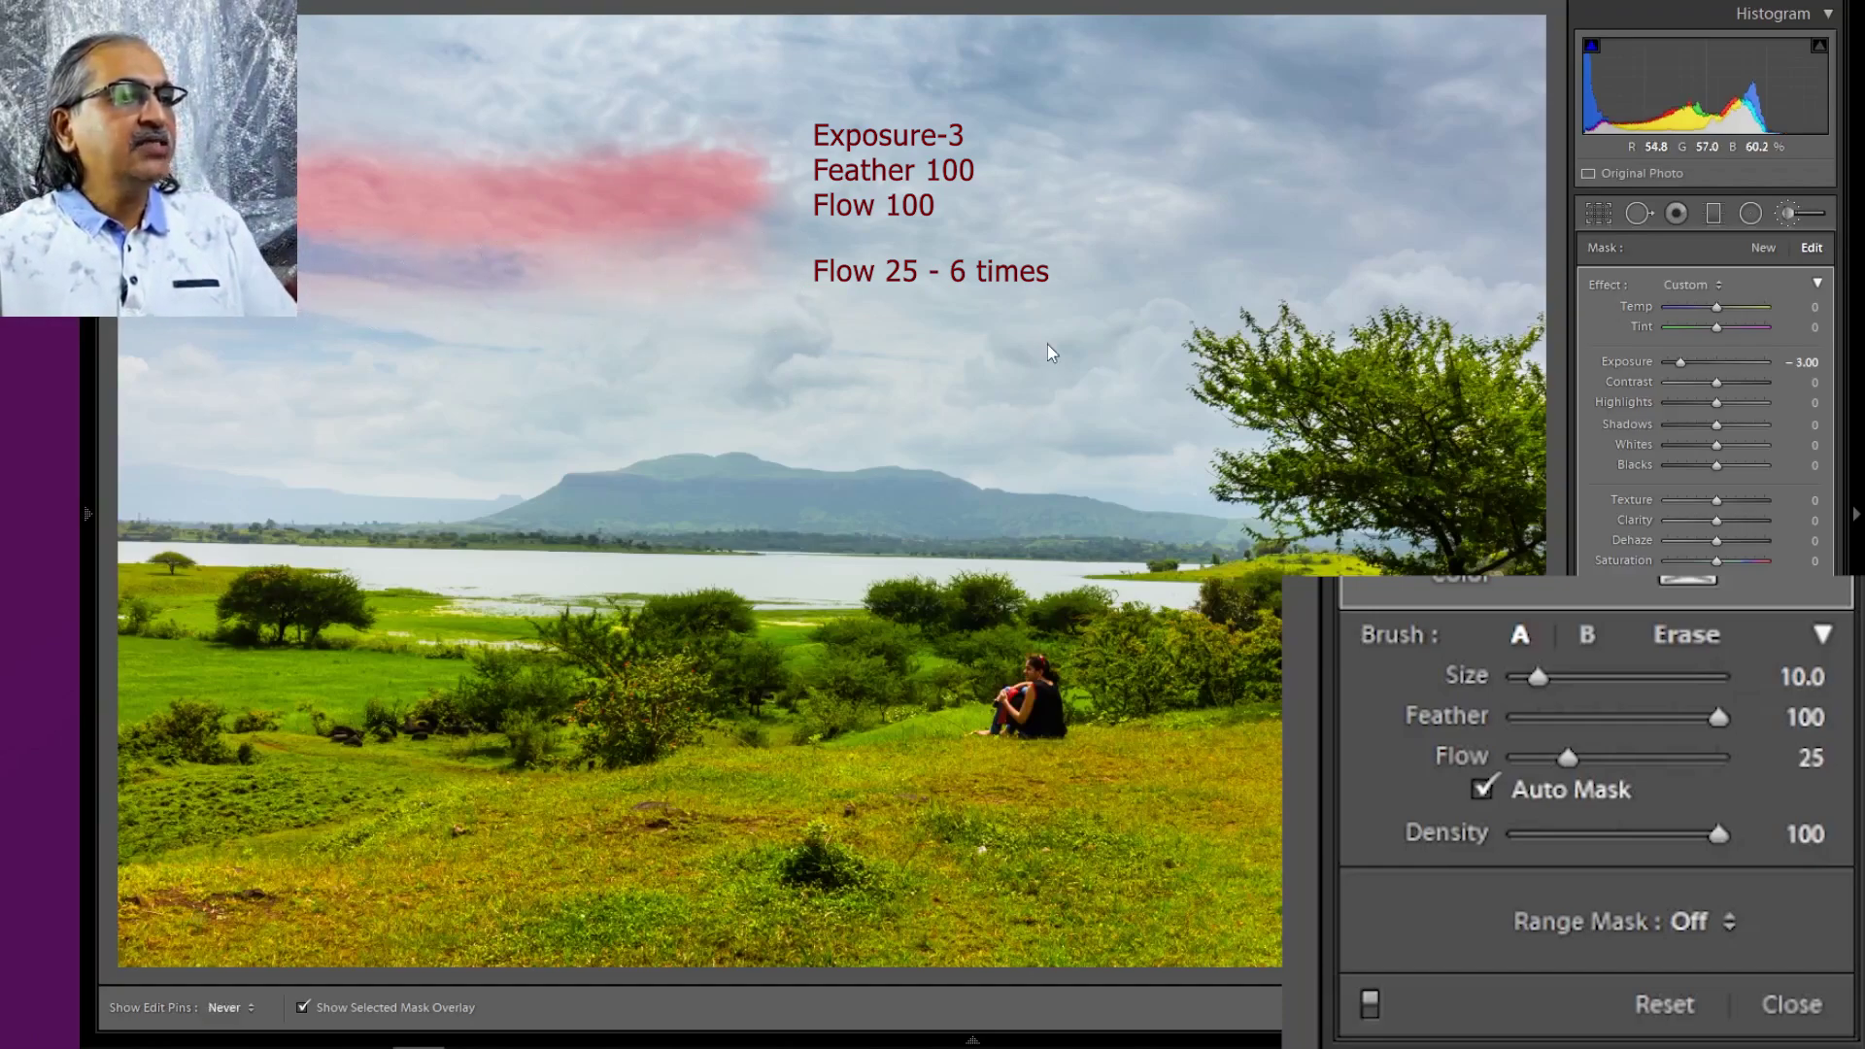
key("h")
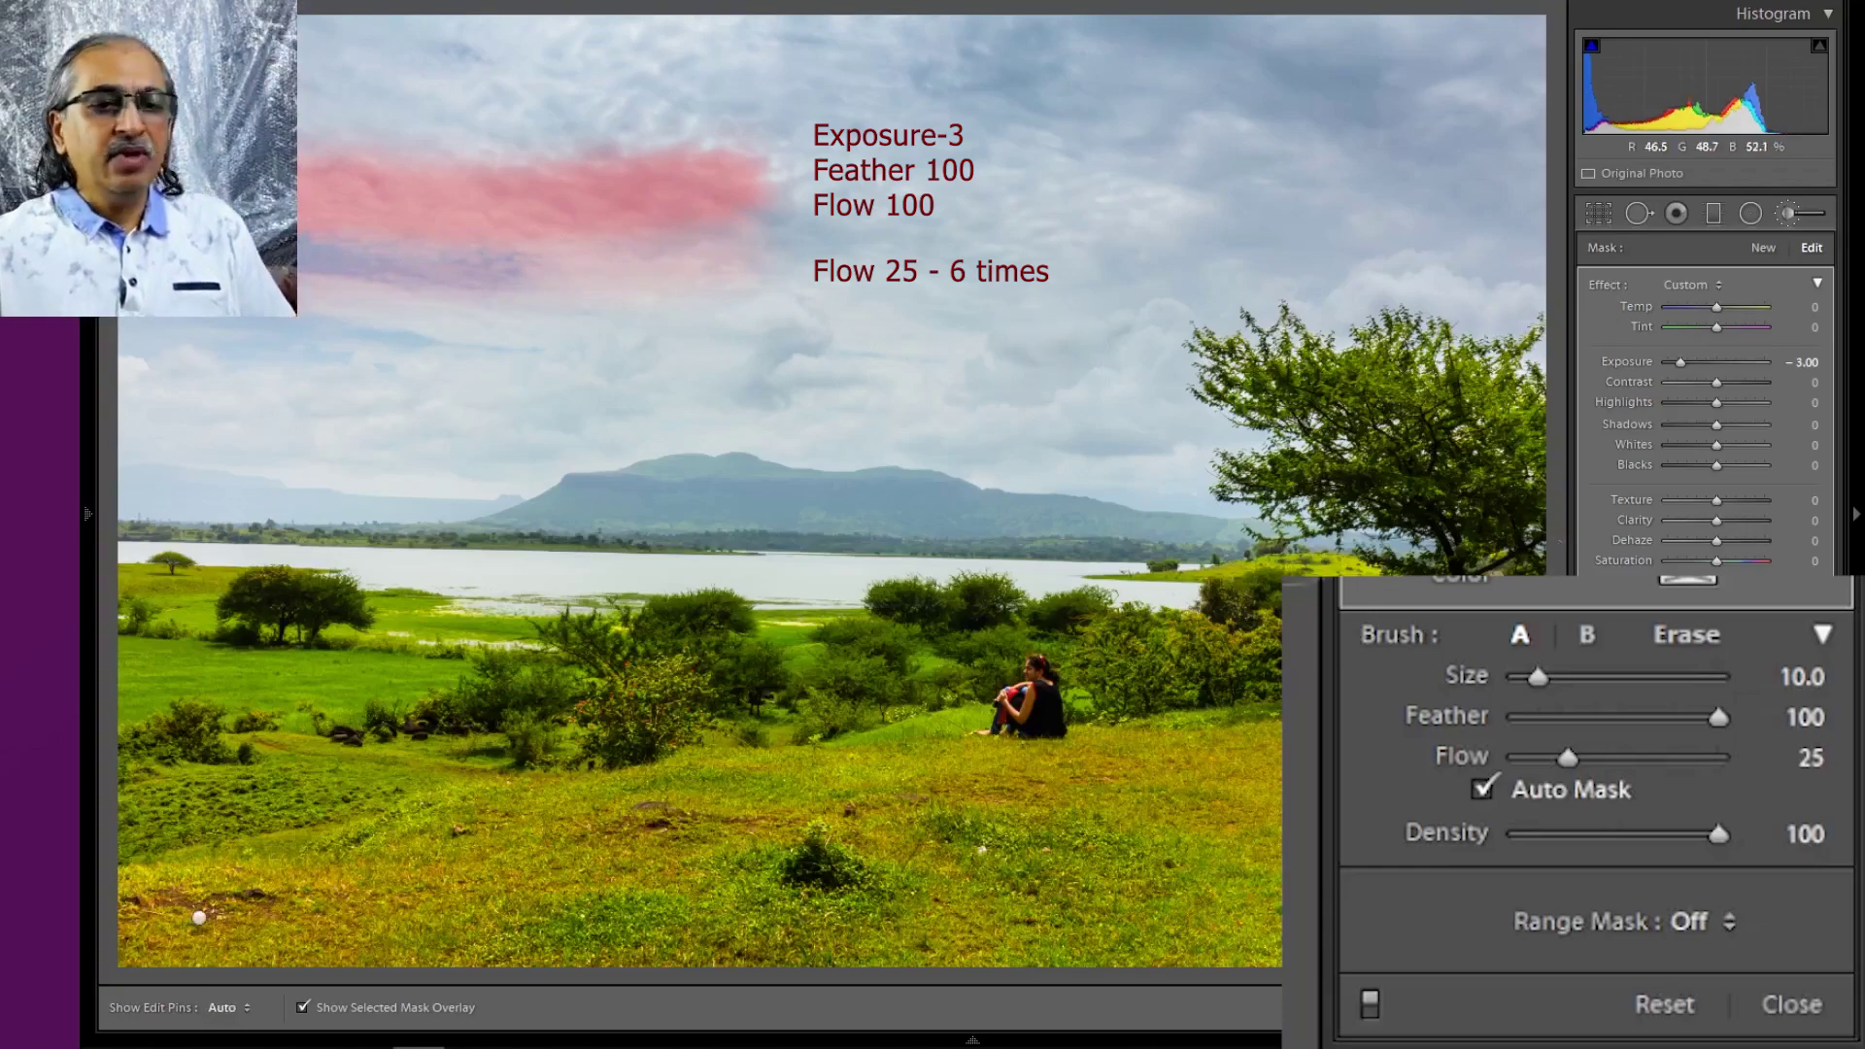
left_click(1790, 756)
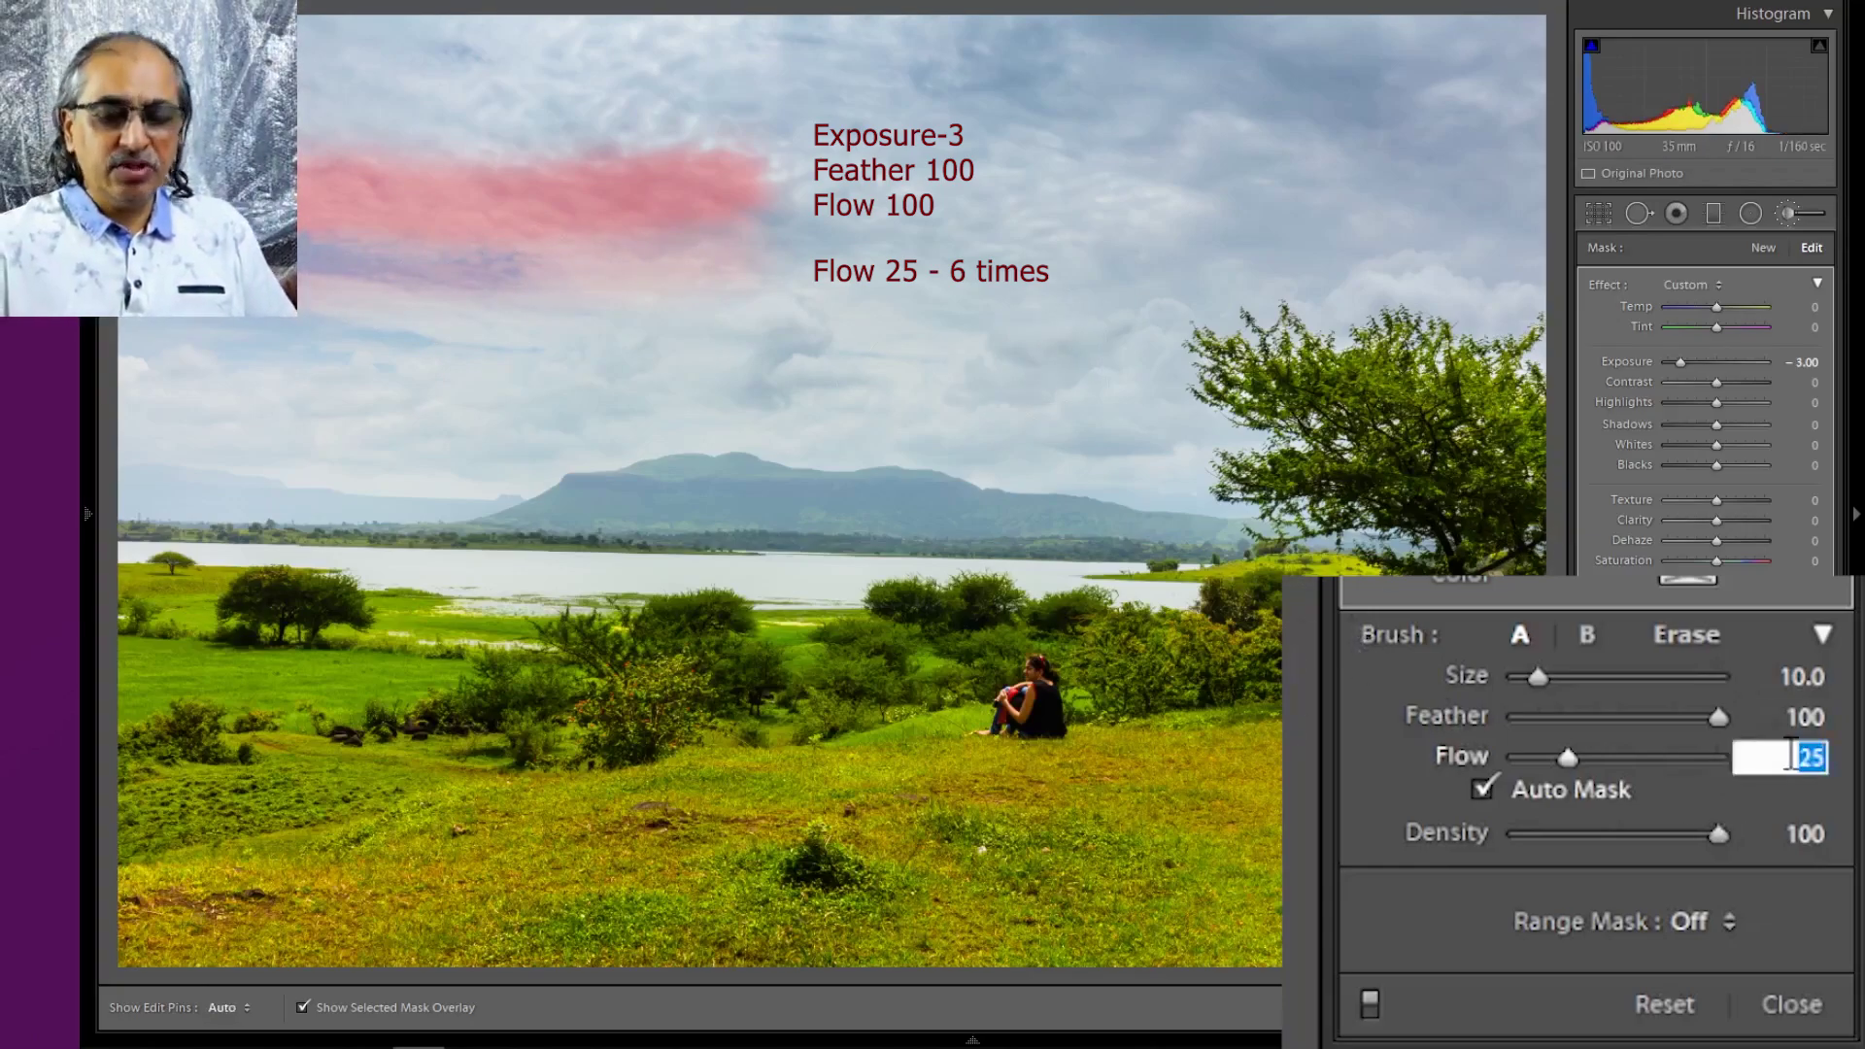
Set the brush flow to 50
type("50")
key("Return")
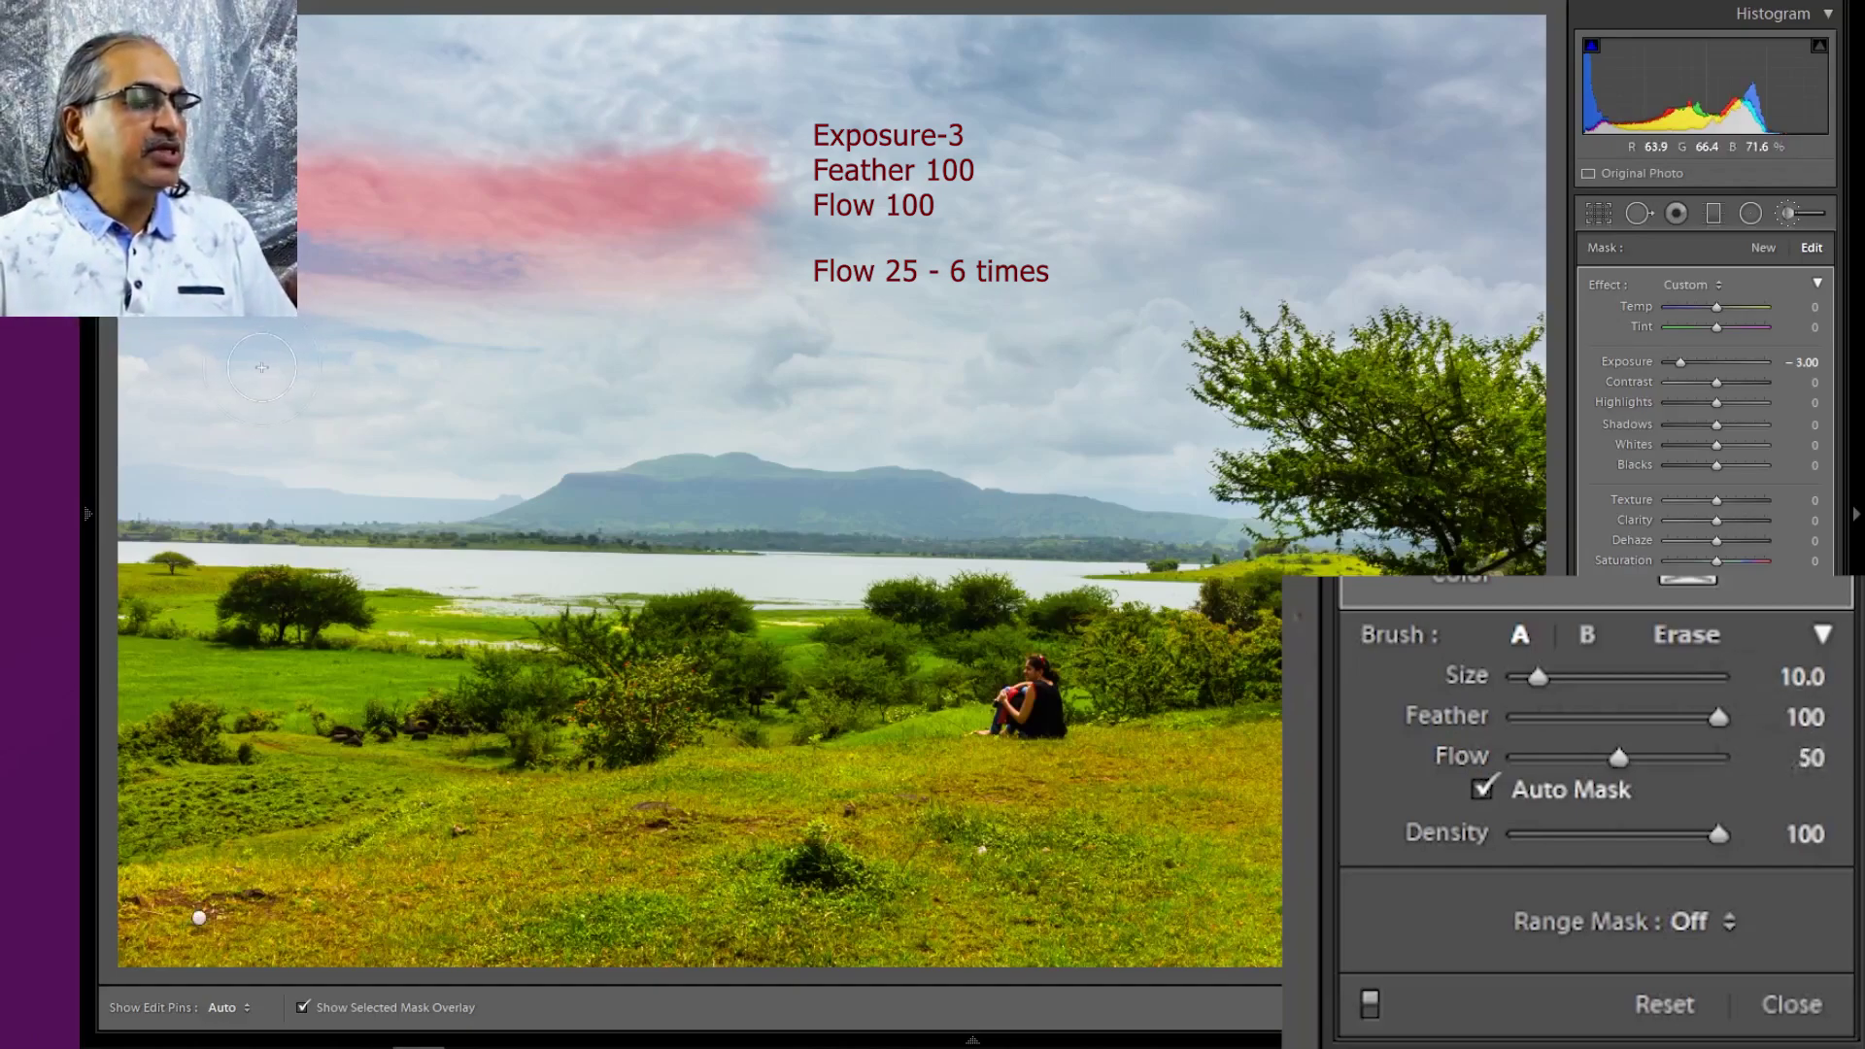
key("h")
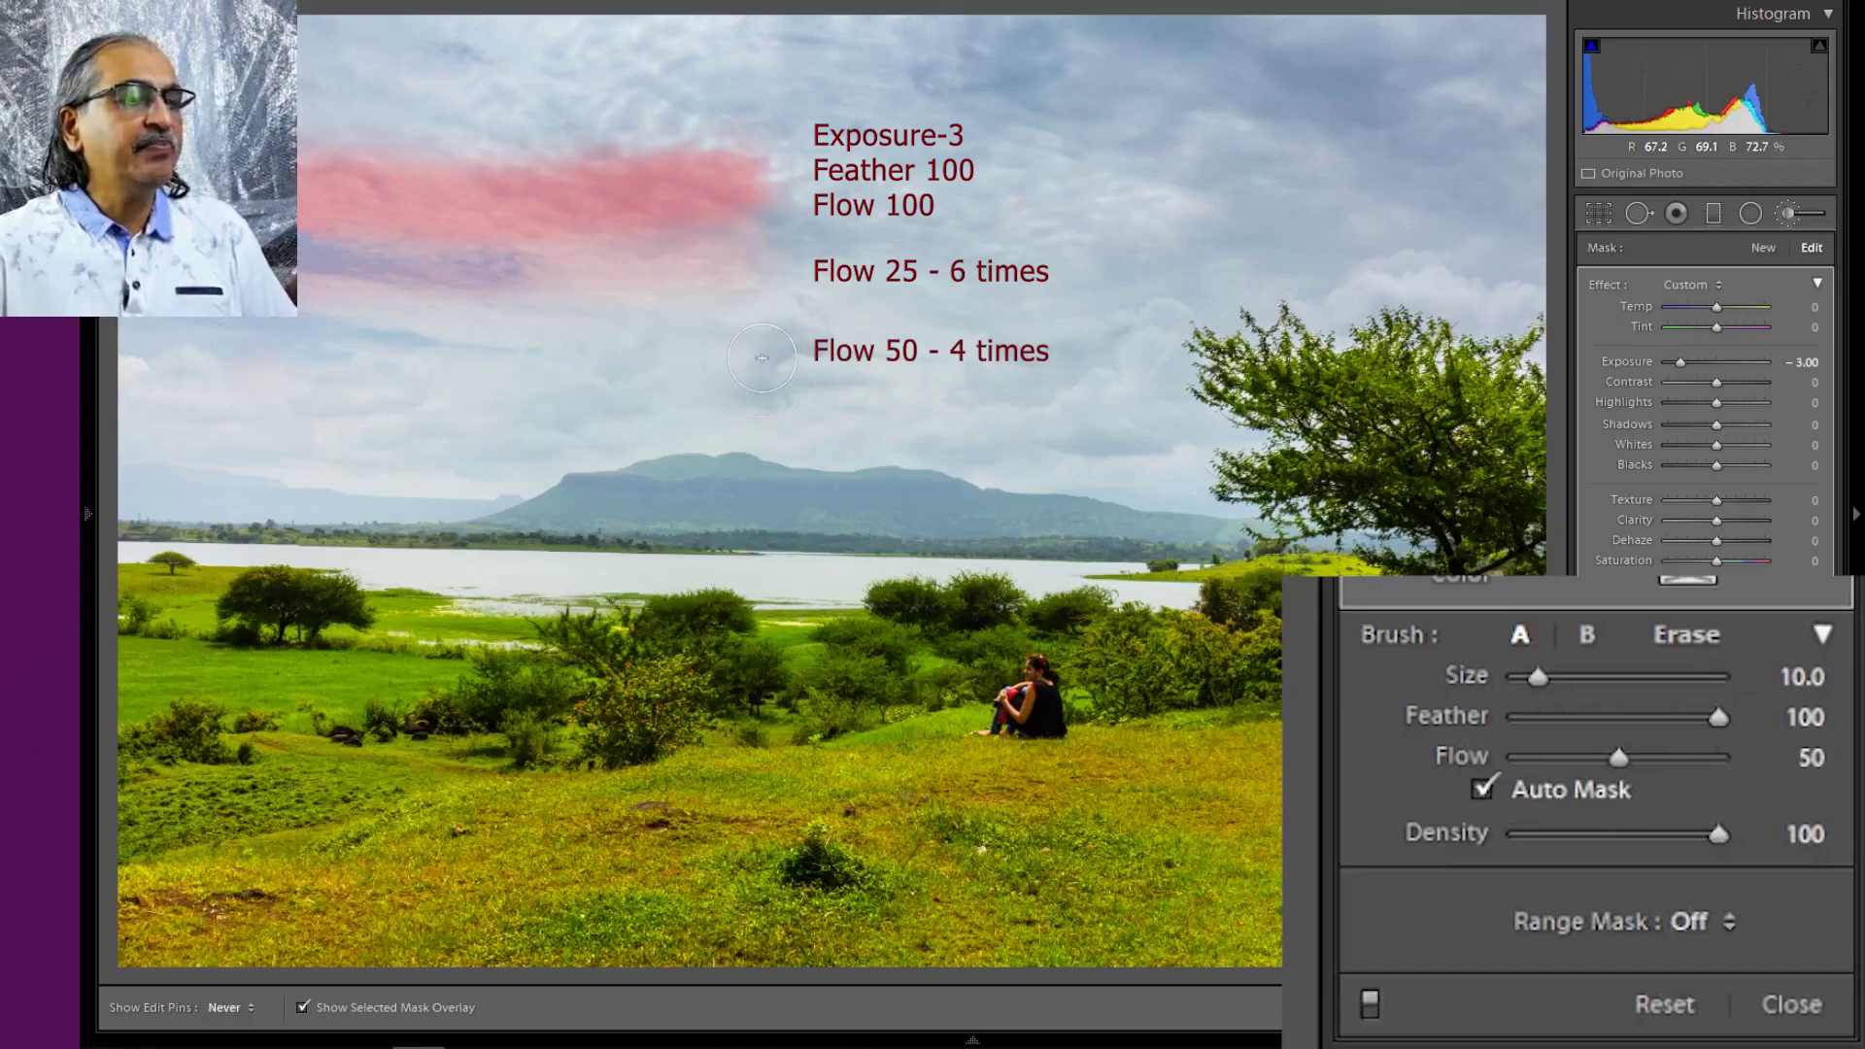
key("h")
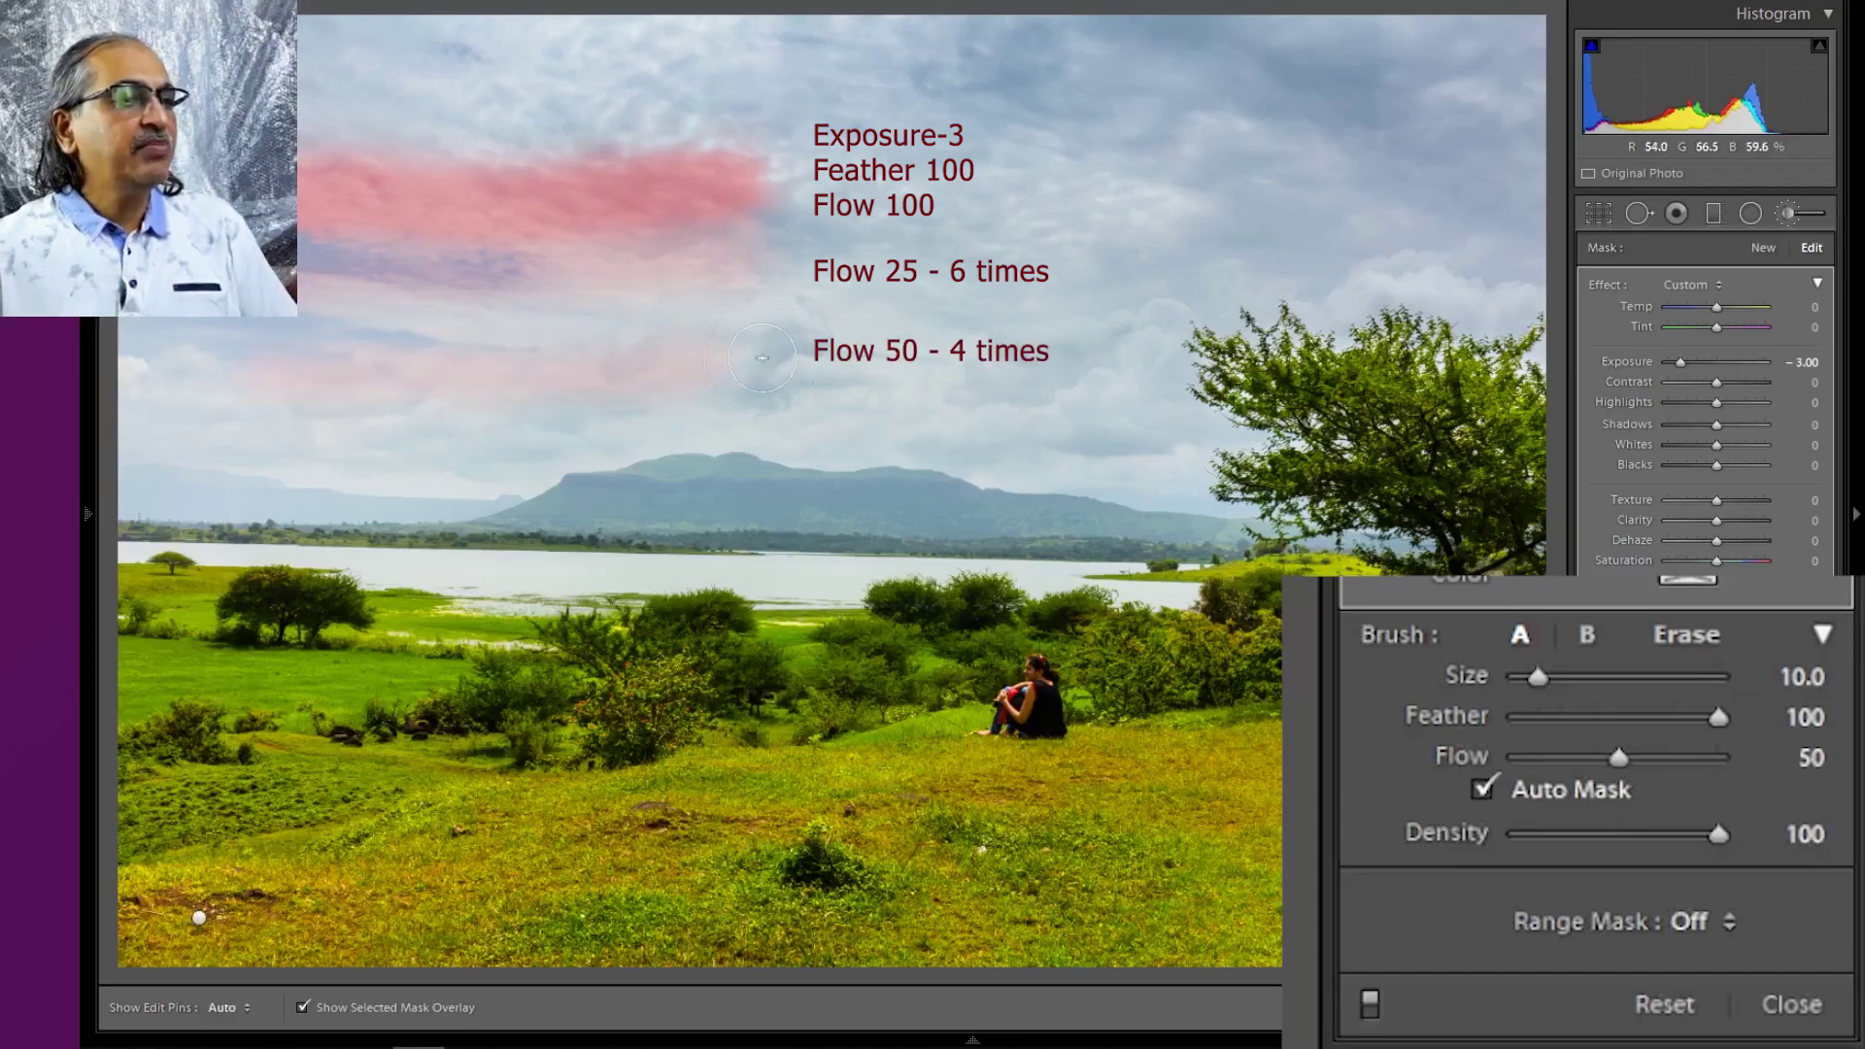
Paint a darkening stroke across the lower sky, building it up in repeated passes
left_click_drag(292, 379, 761, 358)
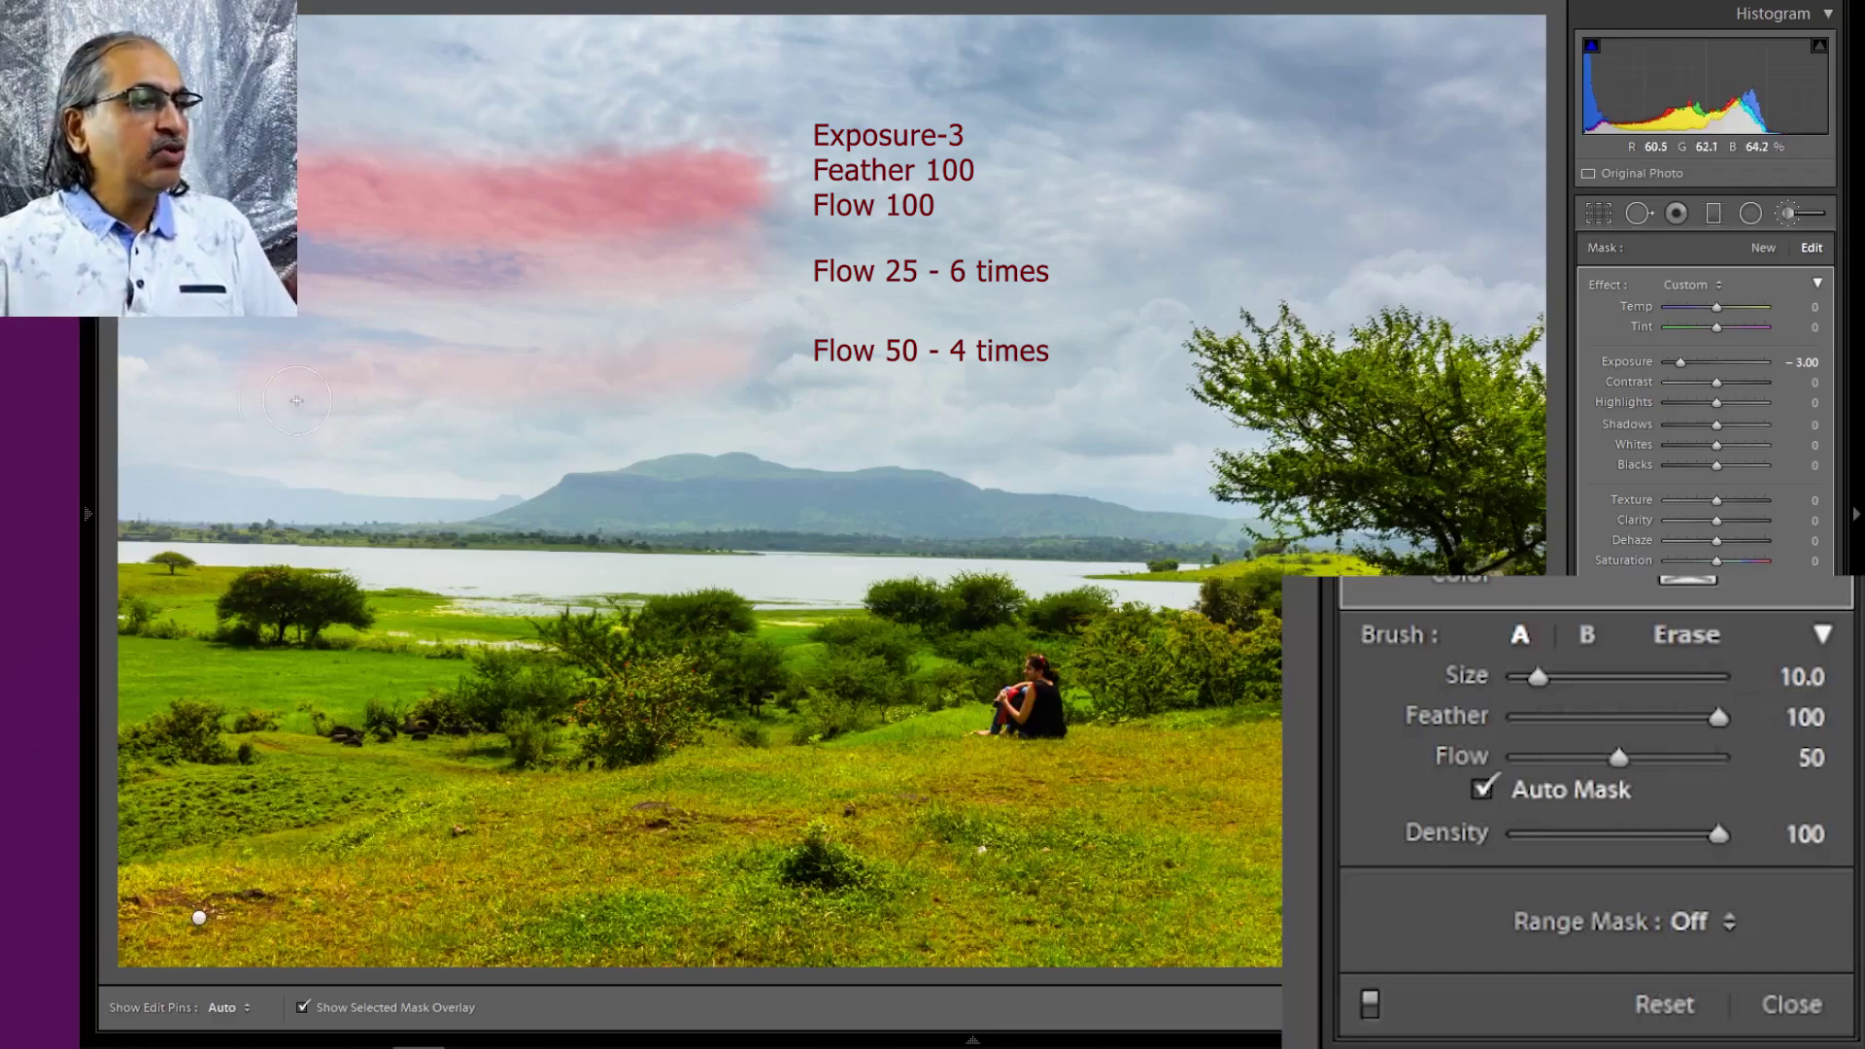
key("h")
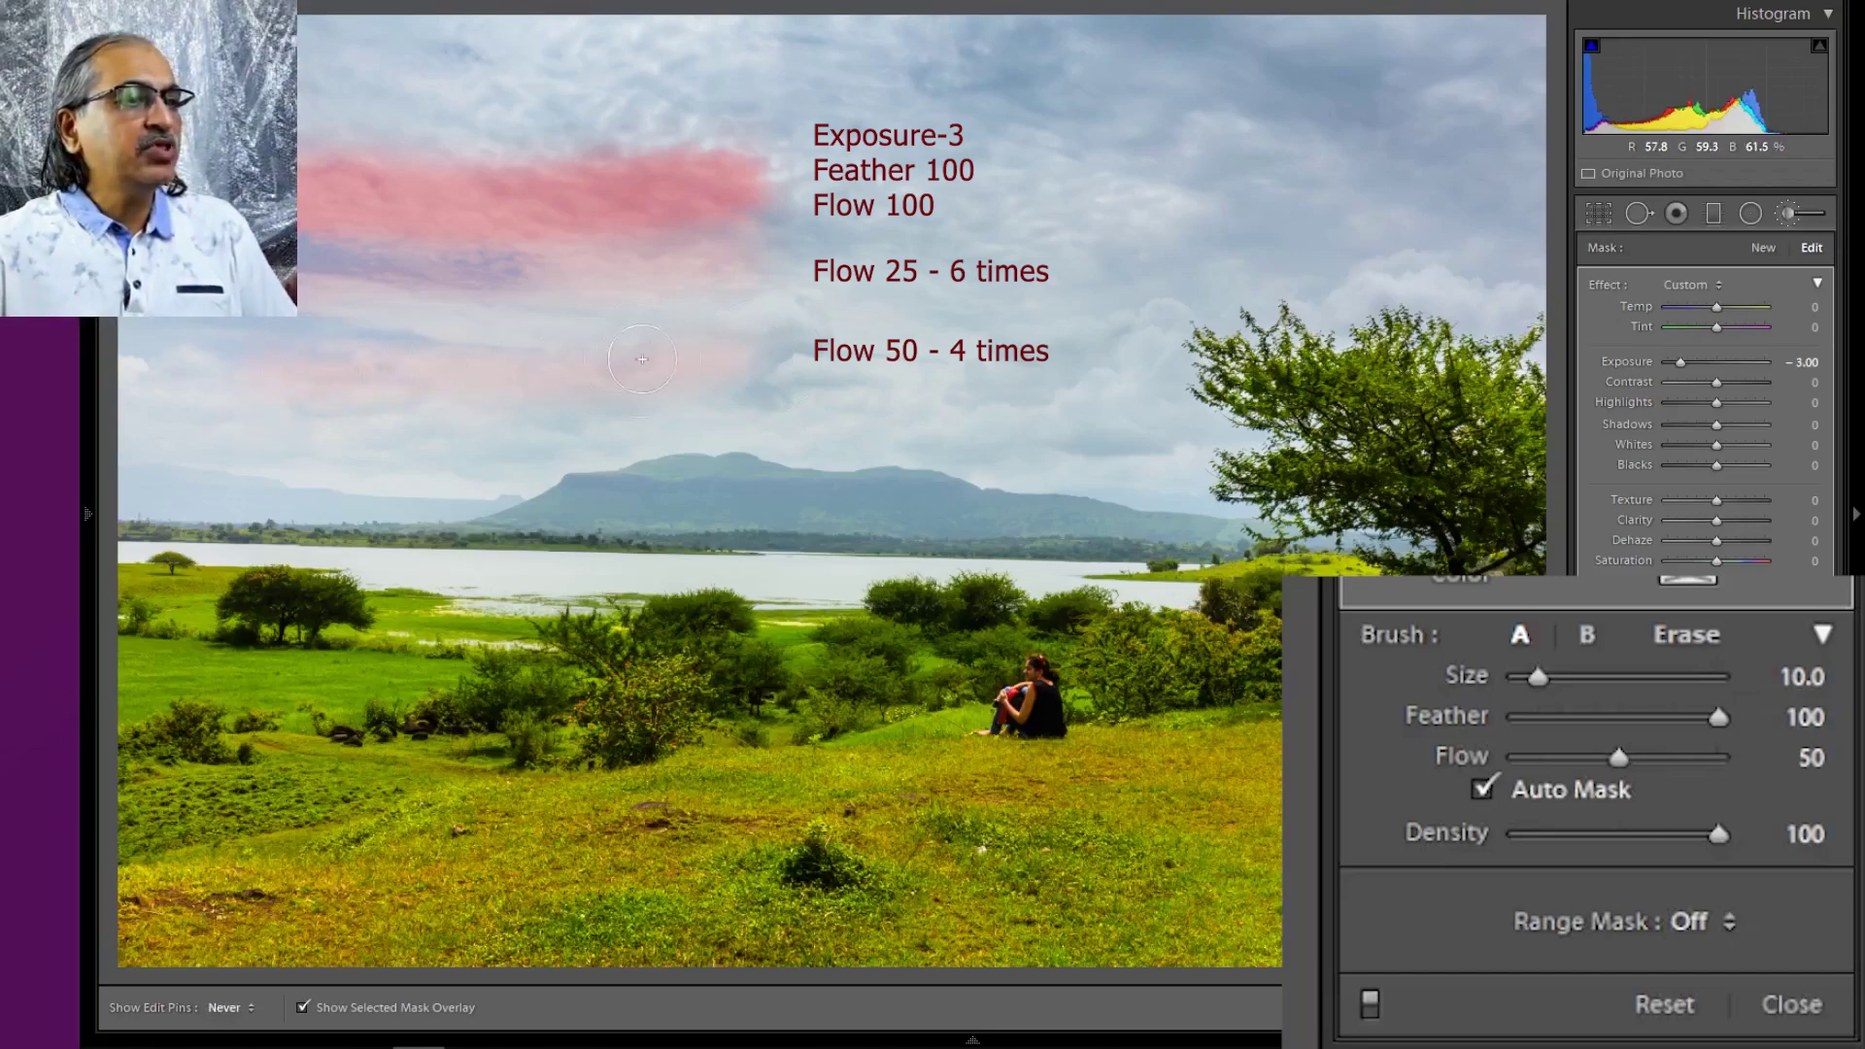
left_click_drag(766, 358, 408, 392)
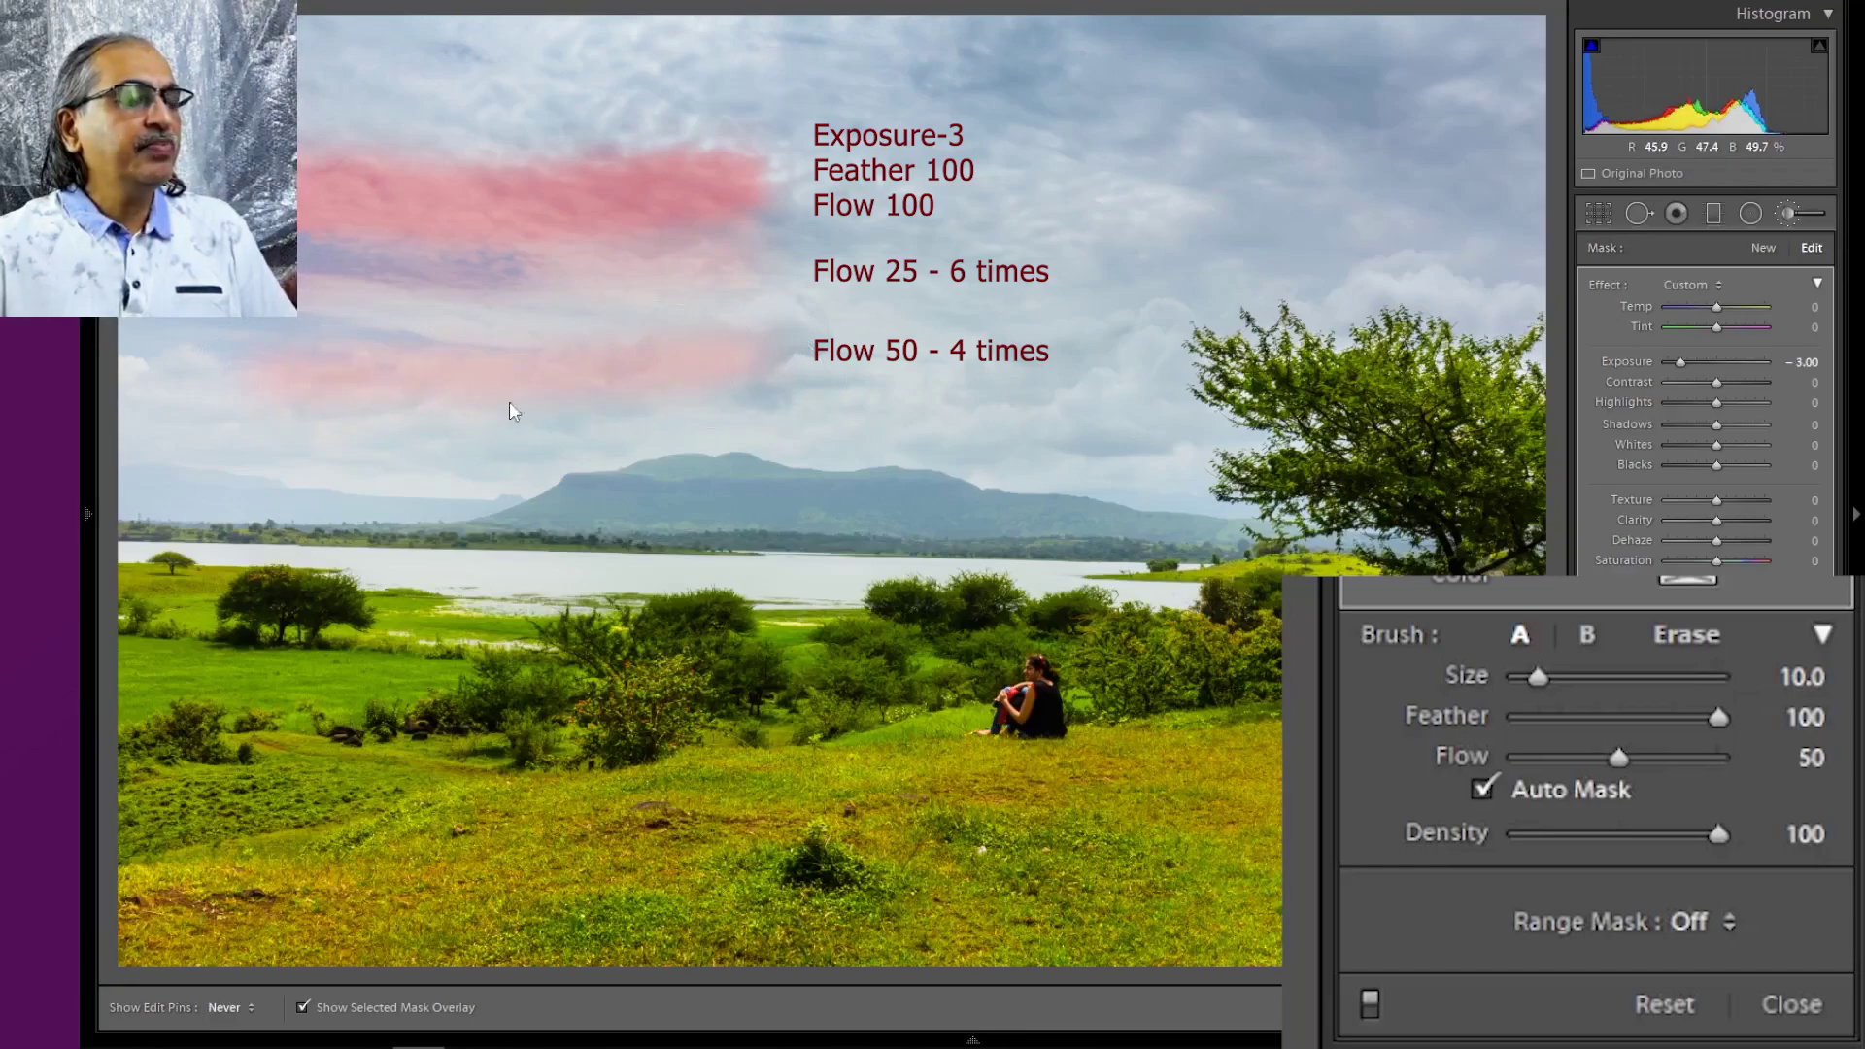
left_click_drag(775, 370, 316, 404)
key("h")
key("h")
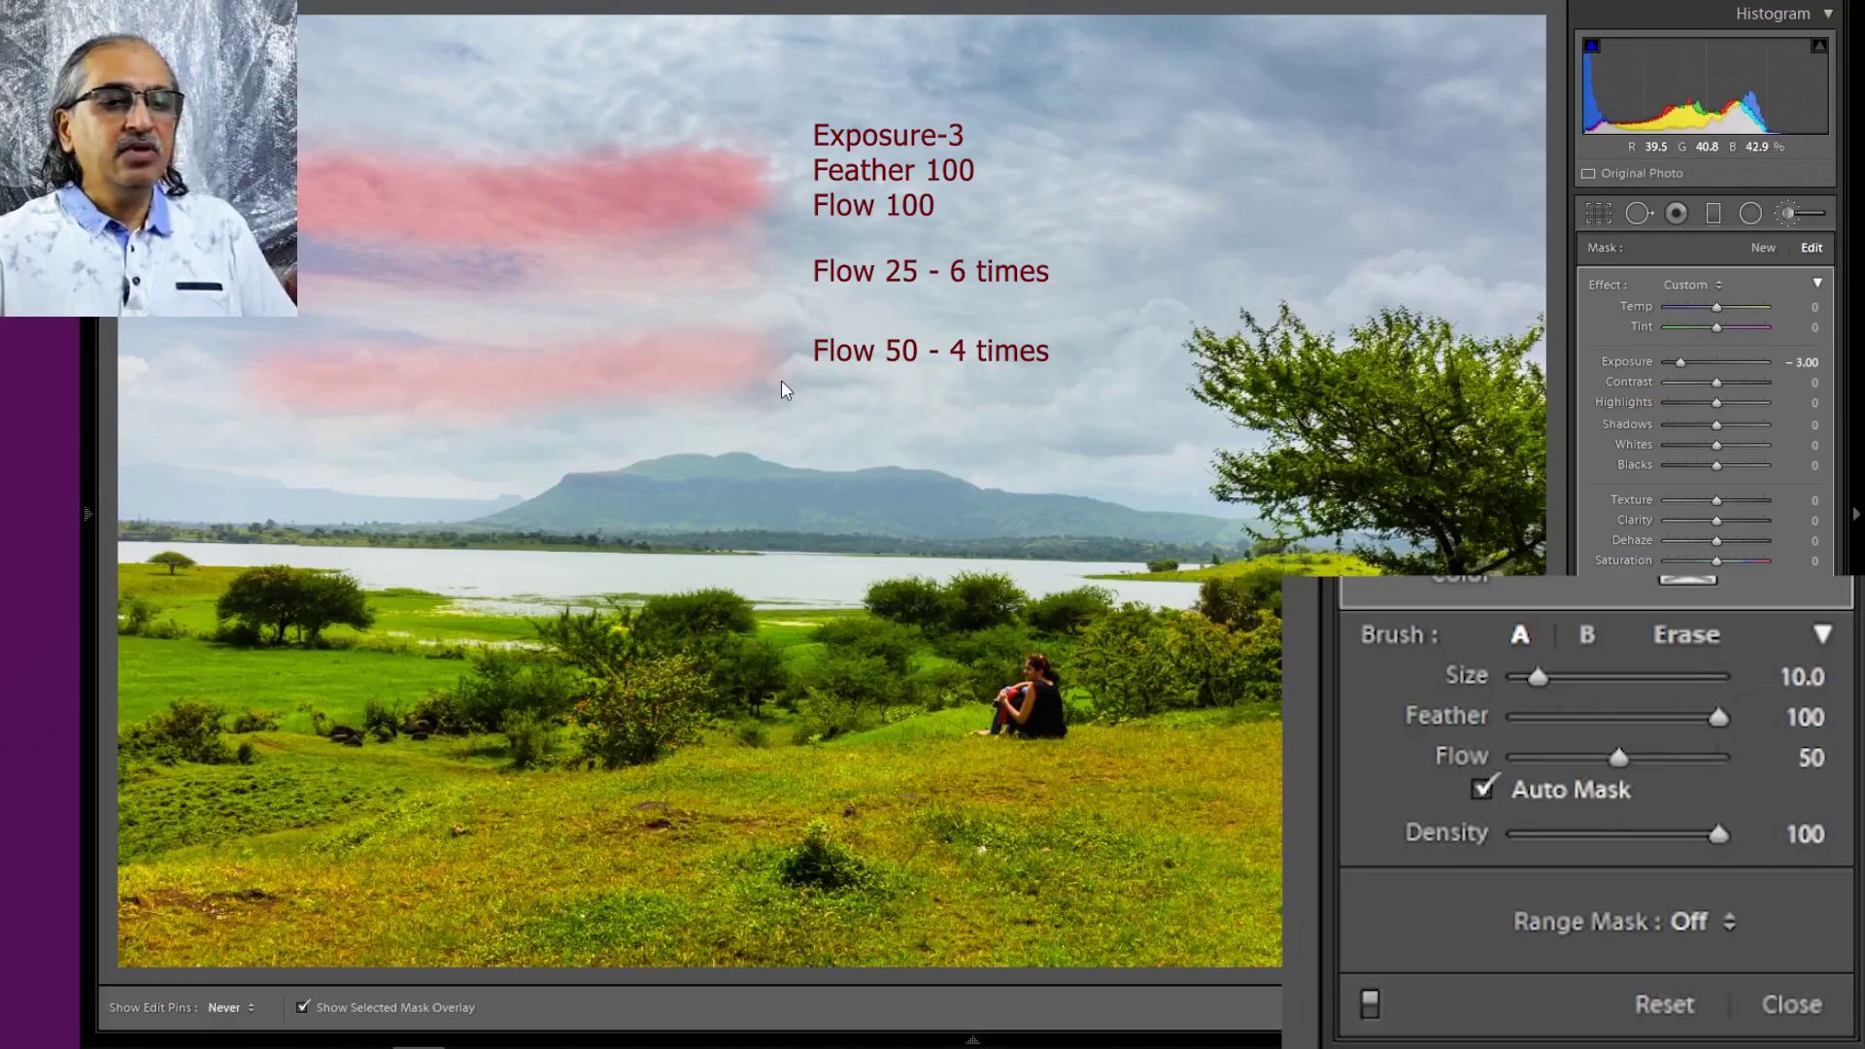
key("h")
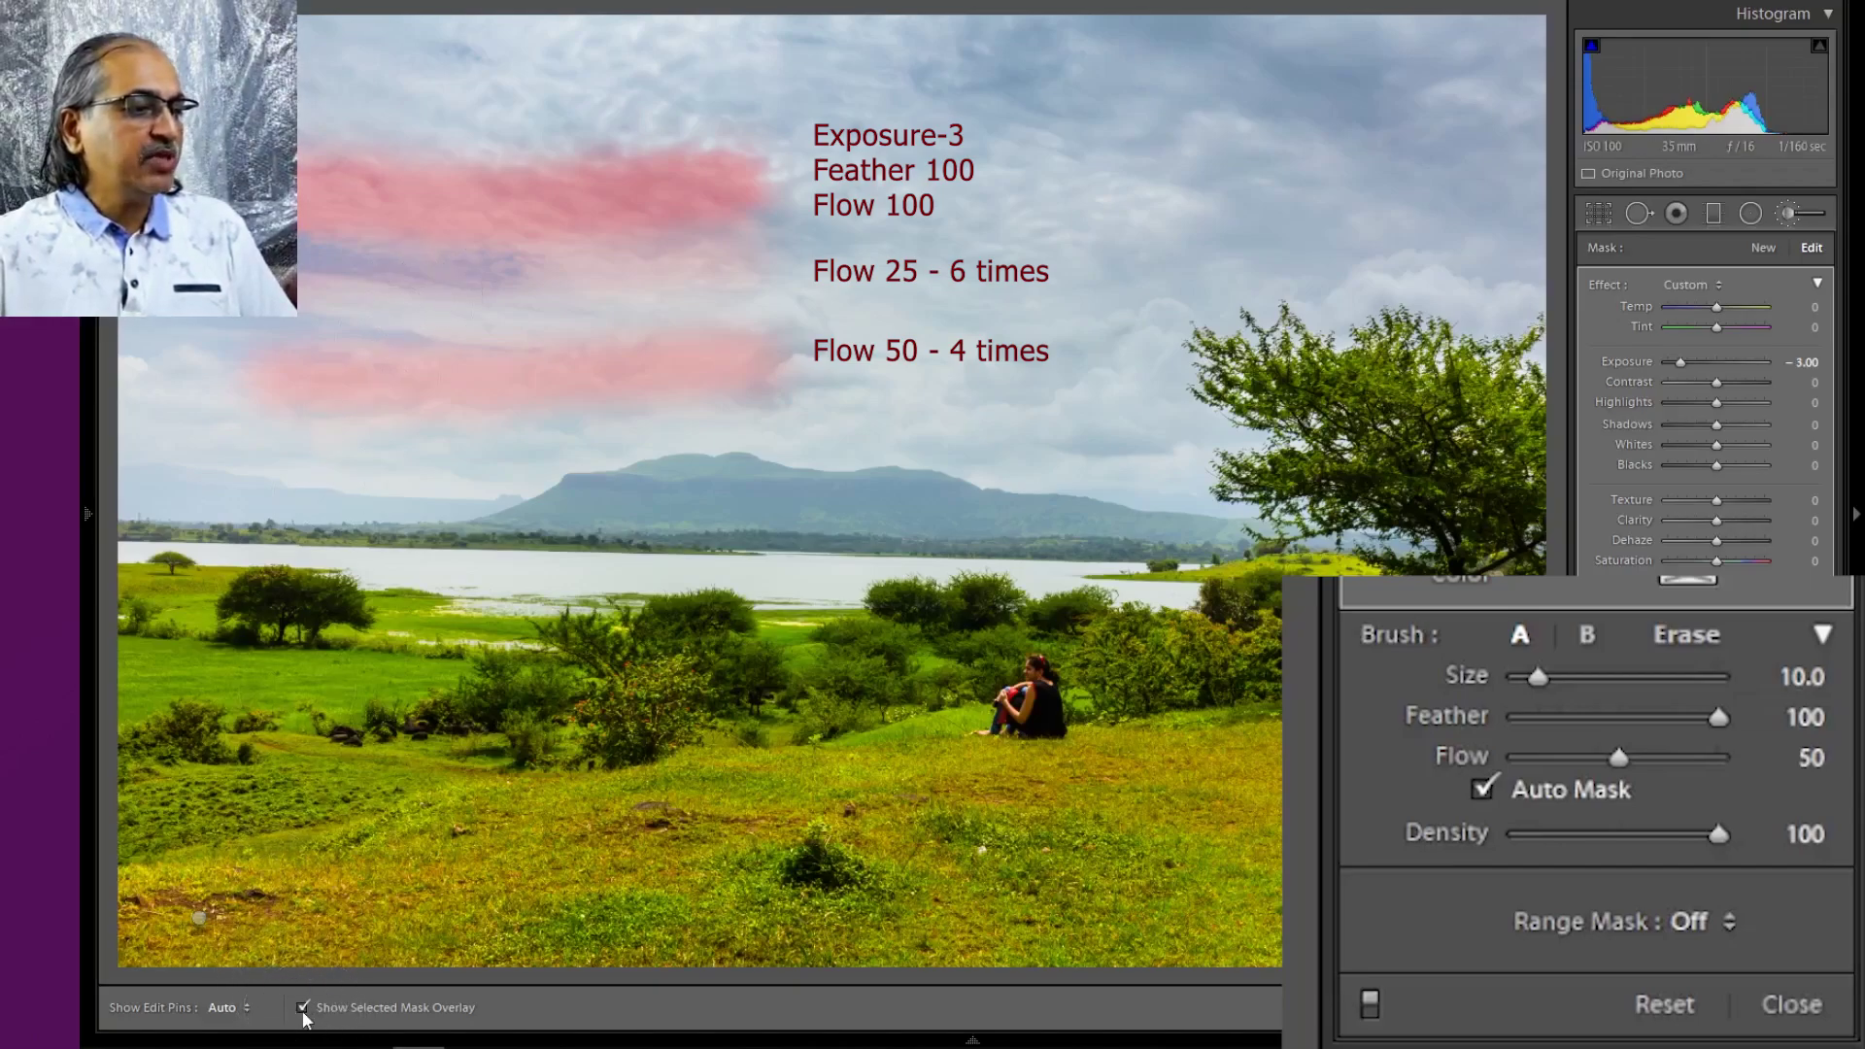
Hide the mask overlay to reveal the darkening, then undo the demo sky strokes
key("o")
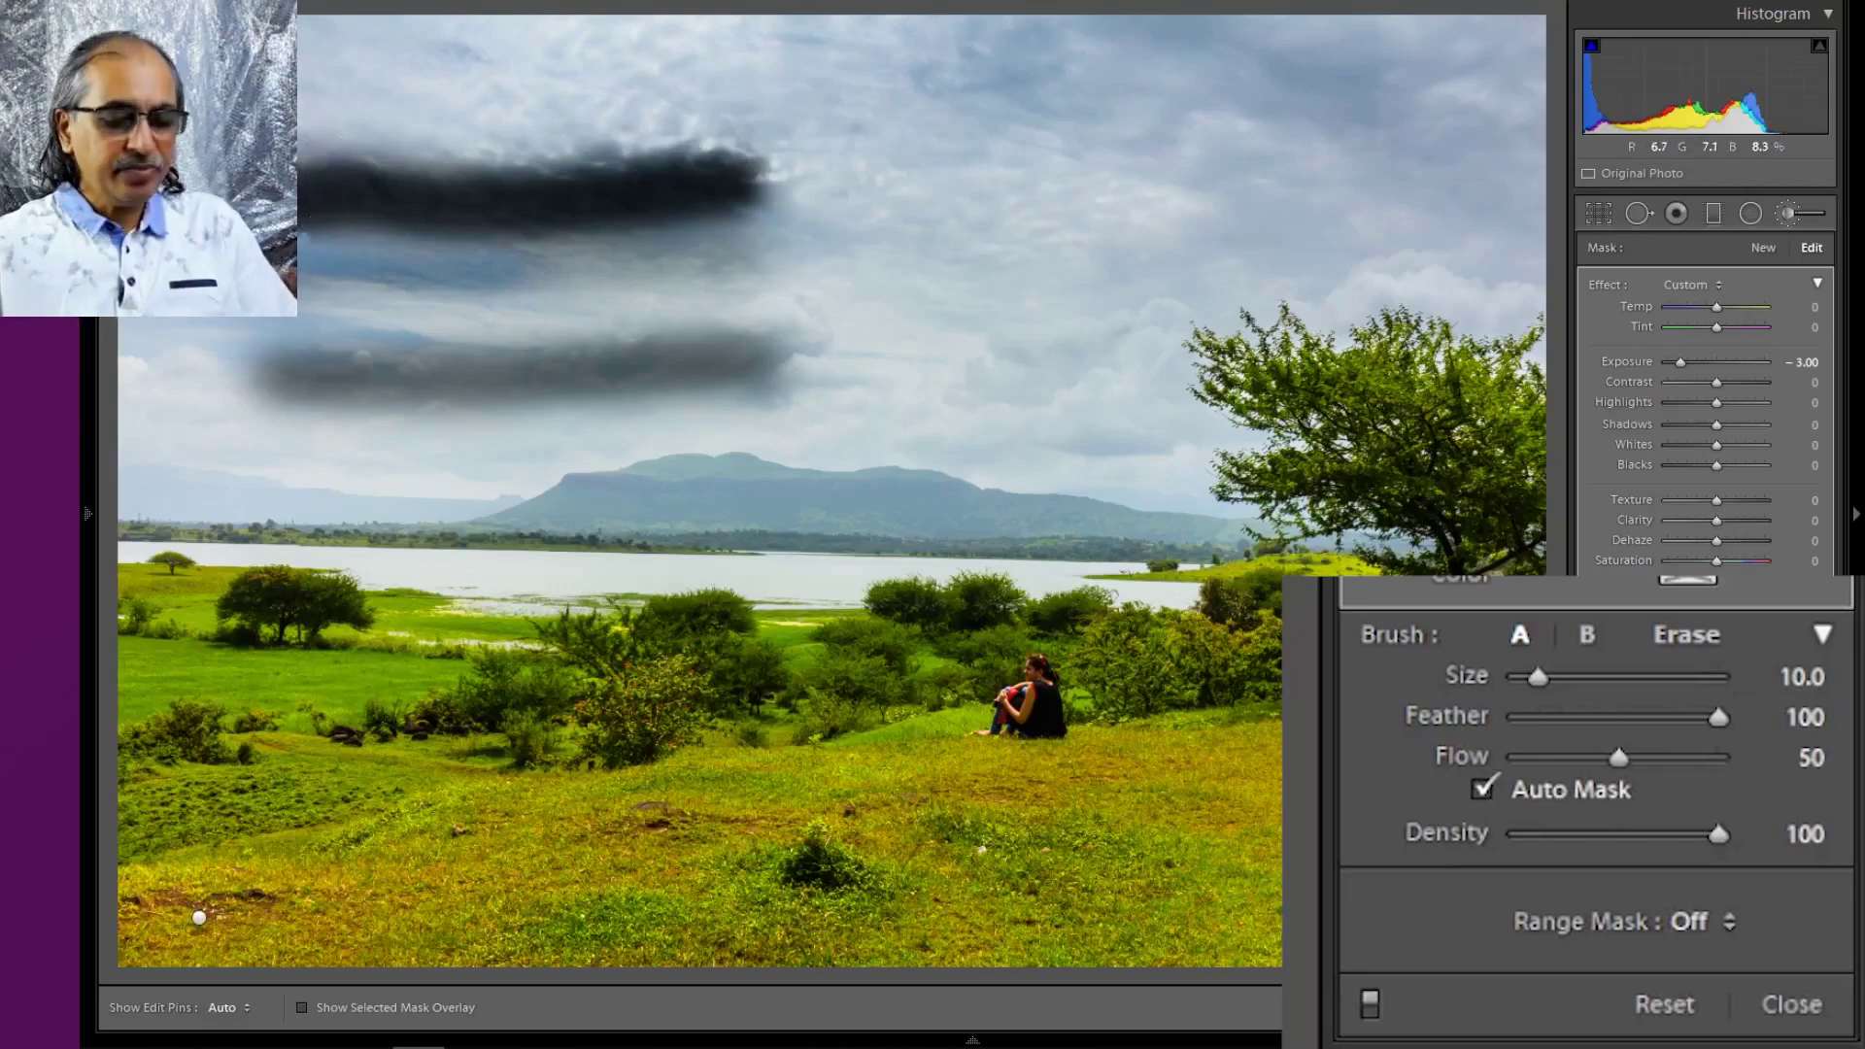
left_click(1762, 248)
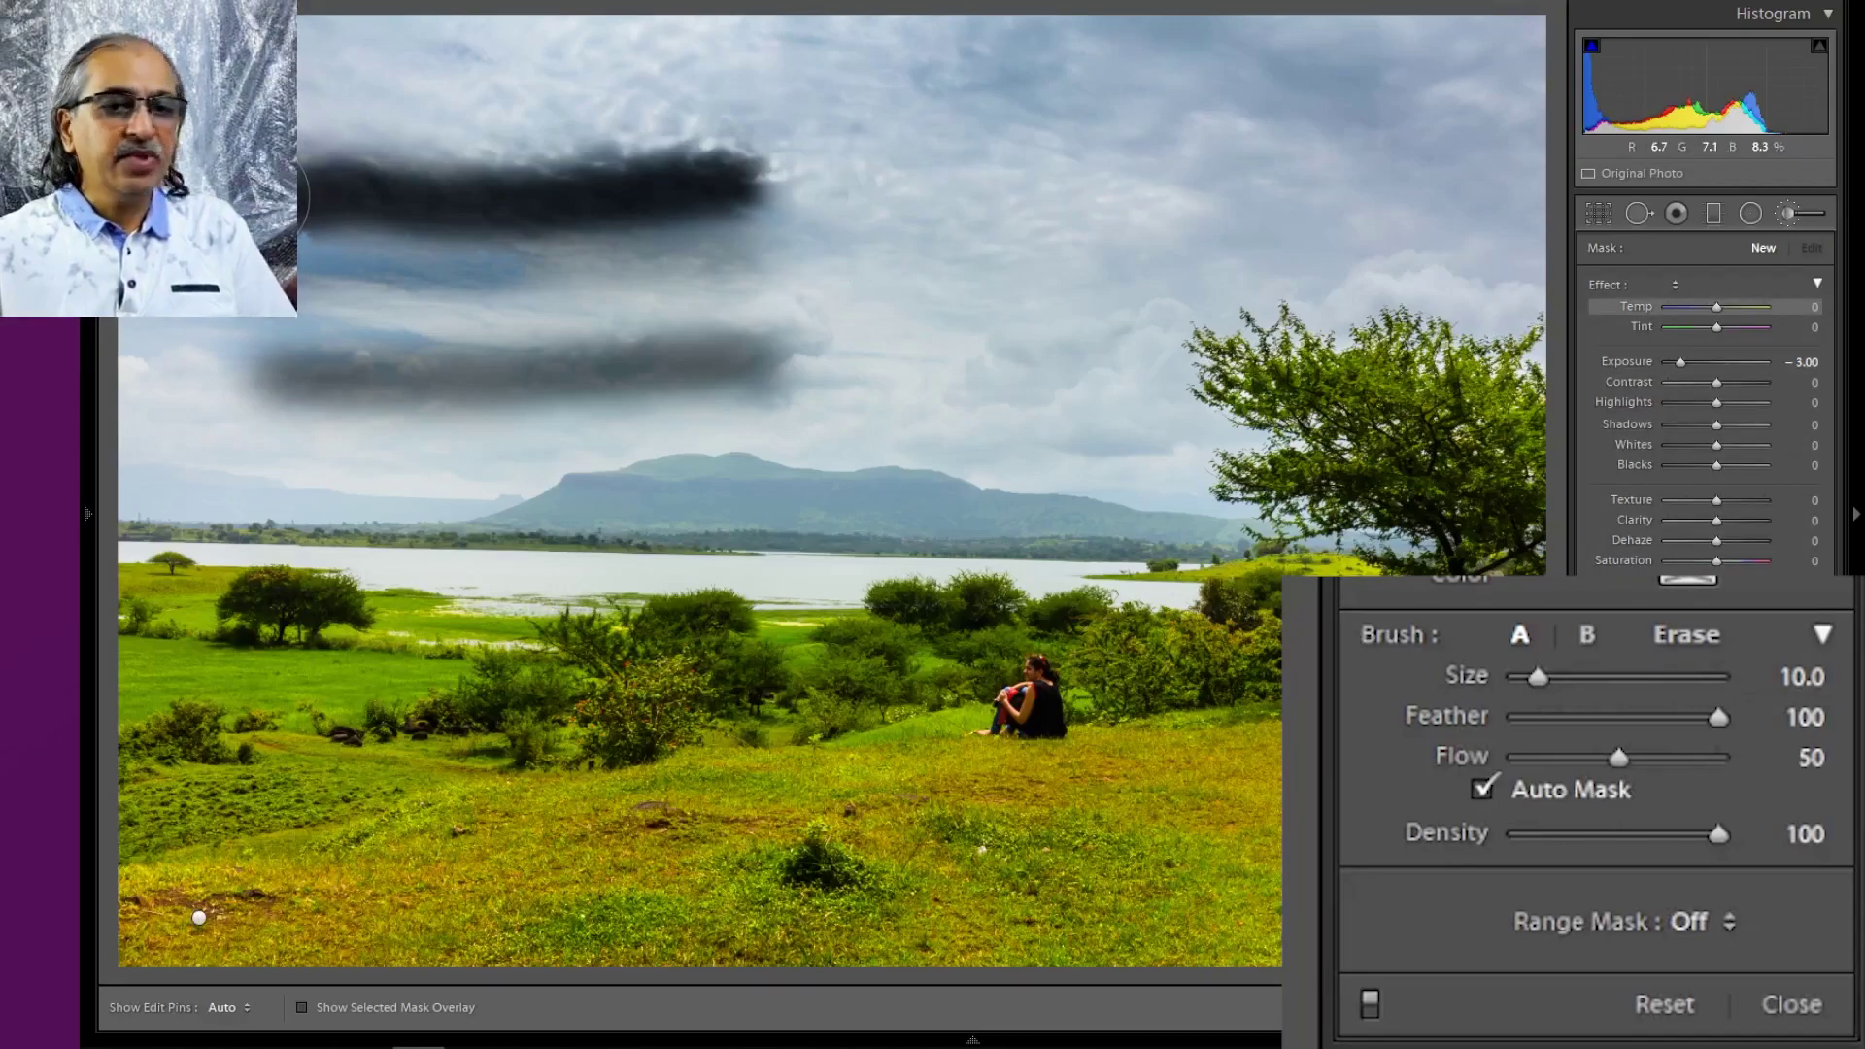
key("ctrl+z")
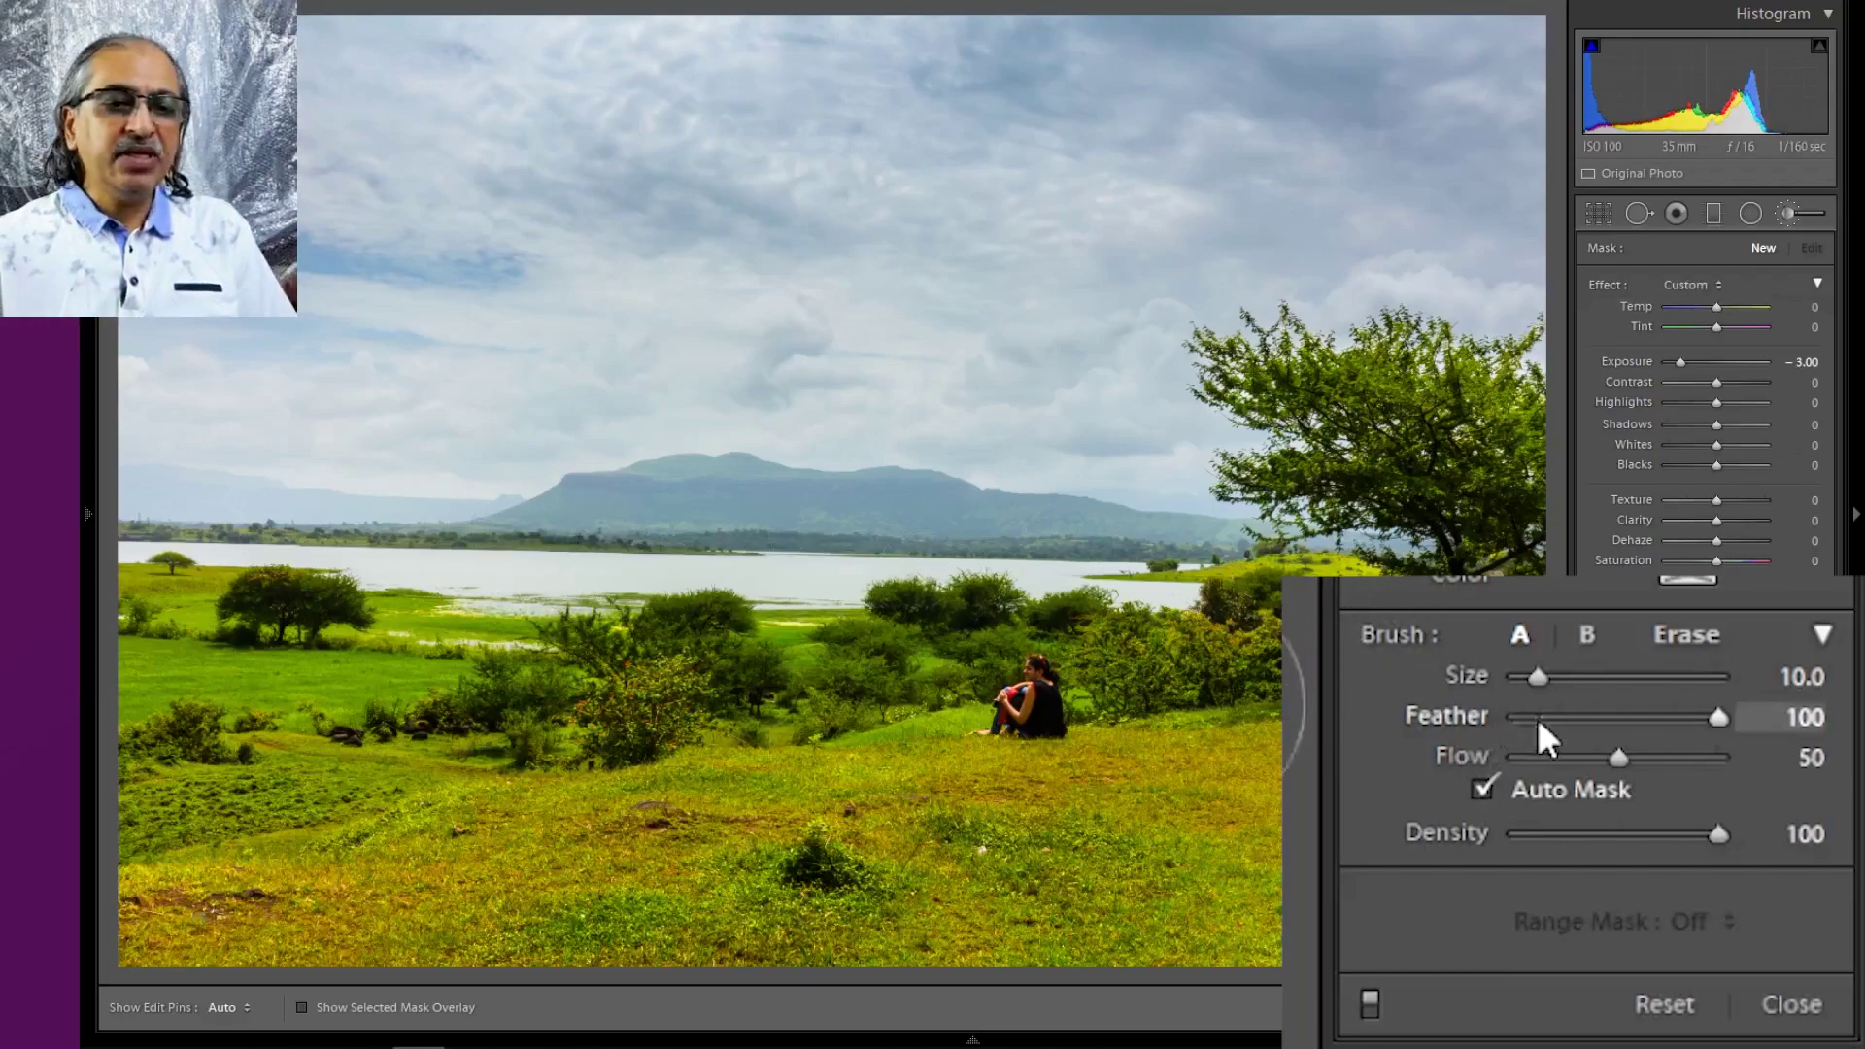
Raise flow to 100 and paint a straight dark line across the upper sky
left_click_drag(1616, 759, 1740, 778)
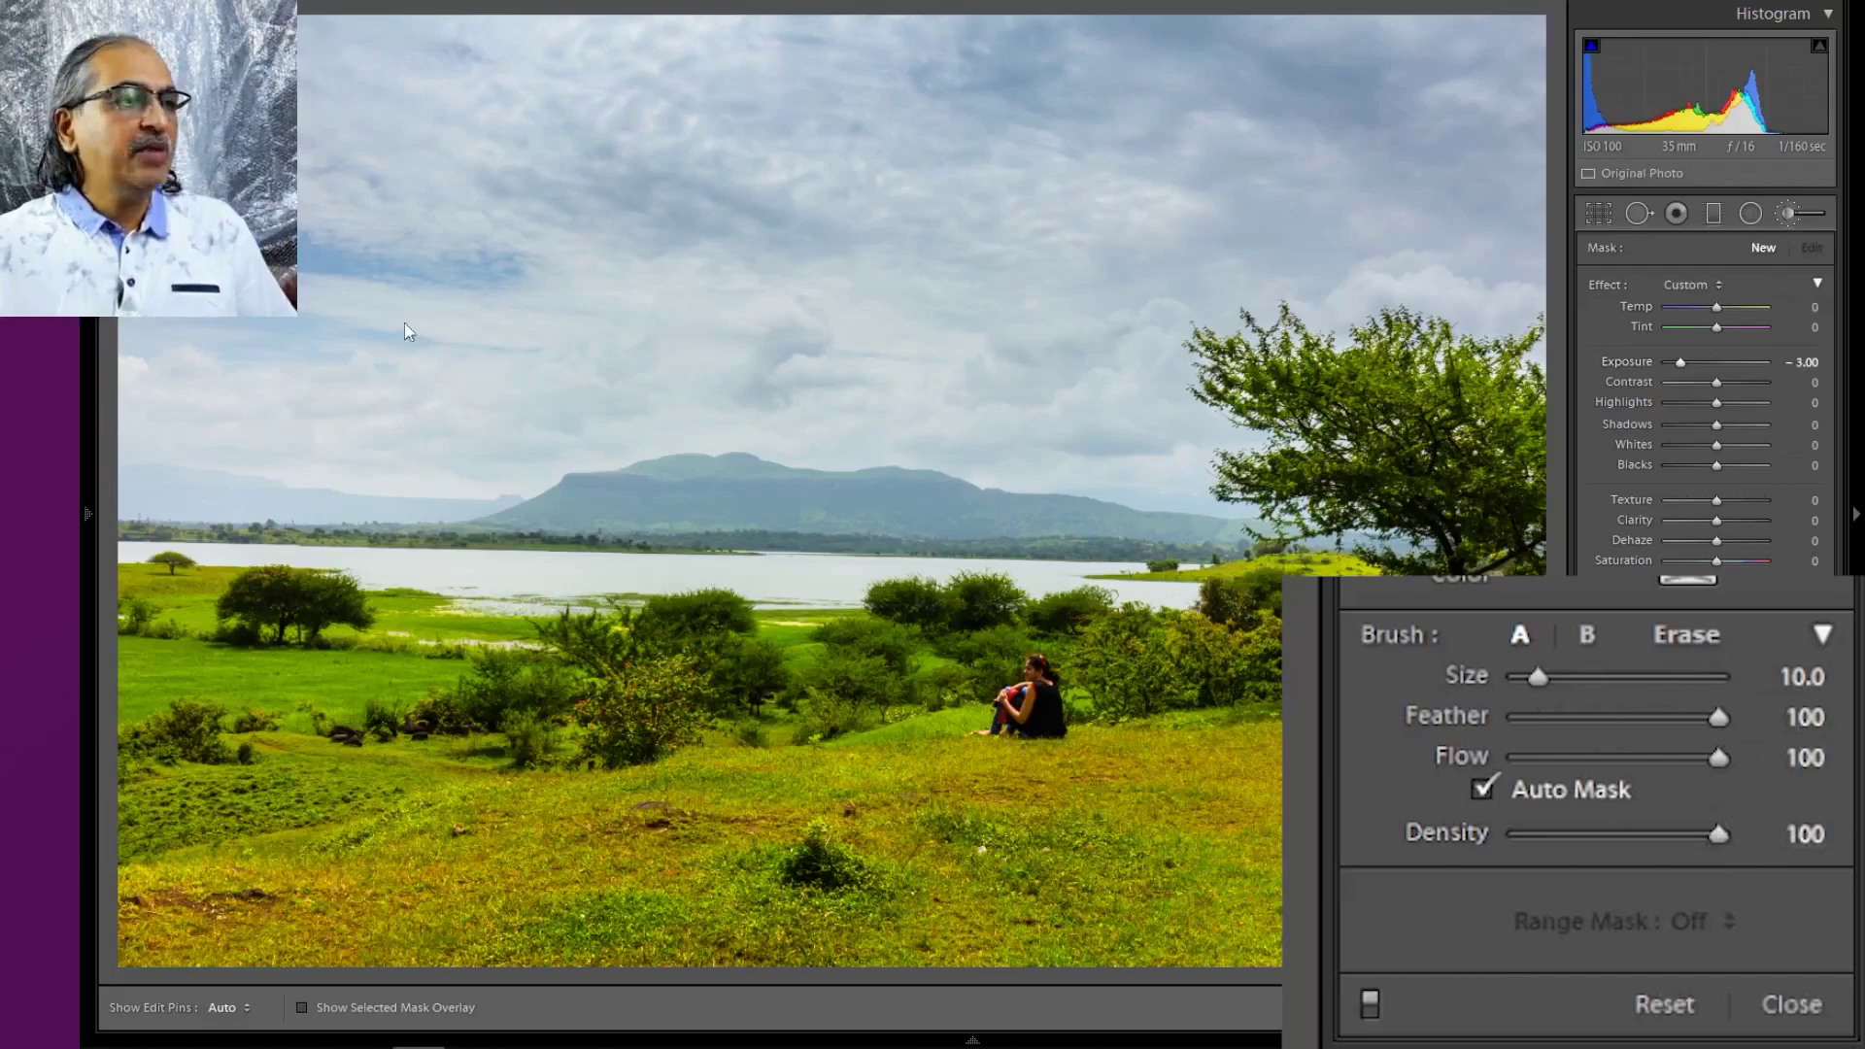
left_click(785, 262, "shift")
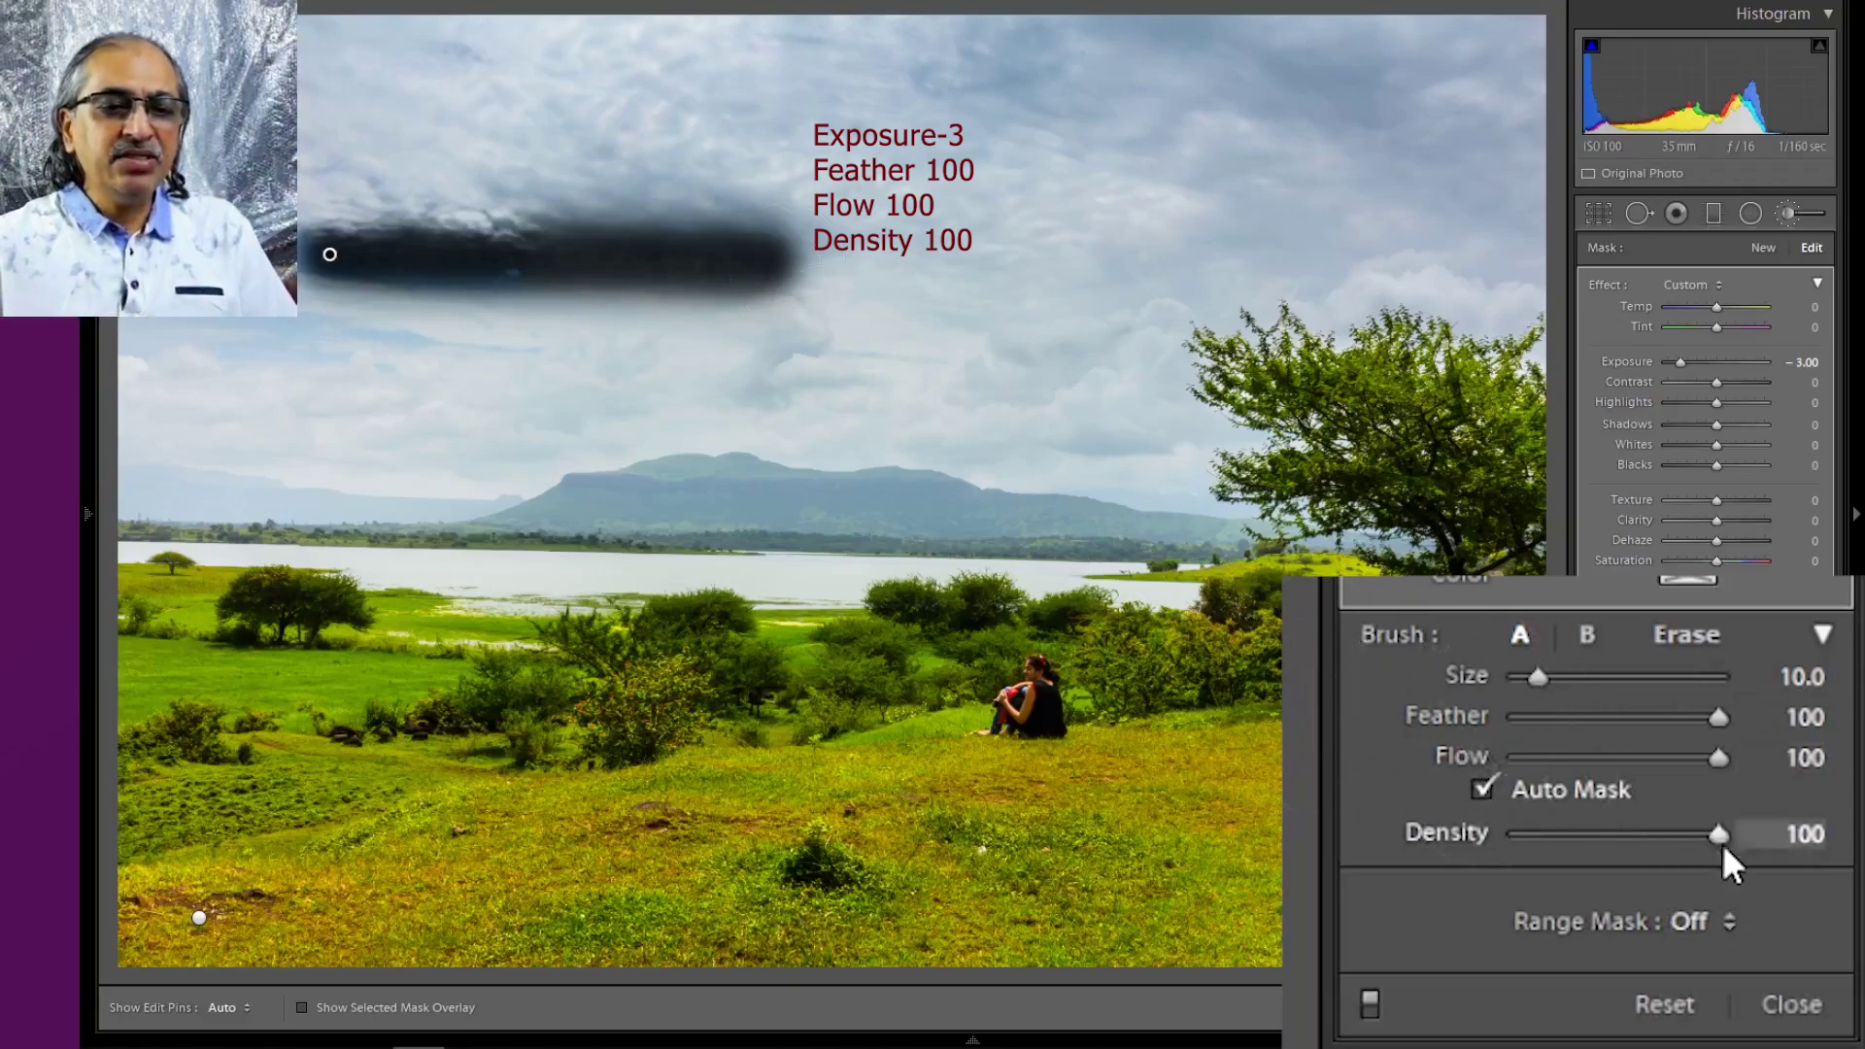
left_click(1791, 840)
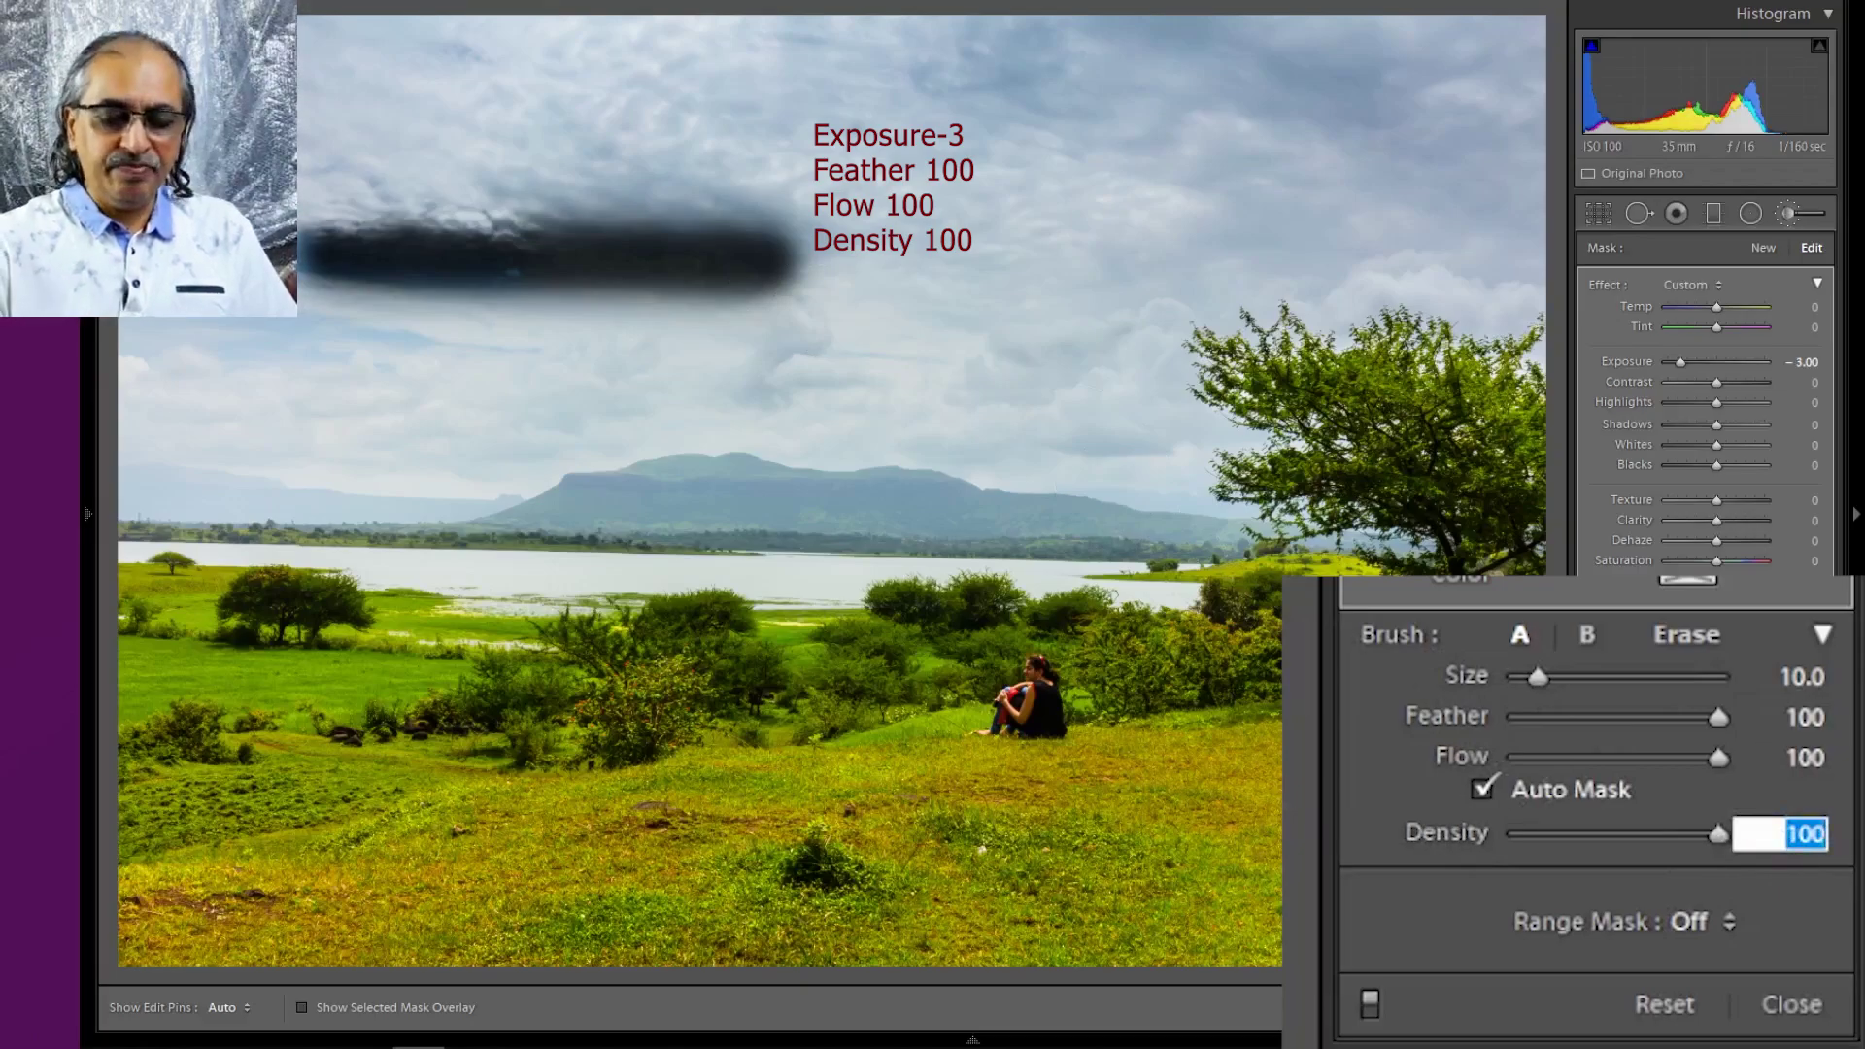
Set density to 50 and paint a softer stroke below the first line in repeated passes
type("50")
key("Return")
key("Return")
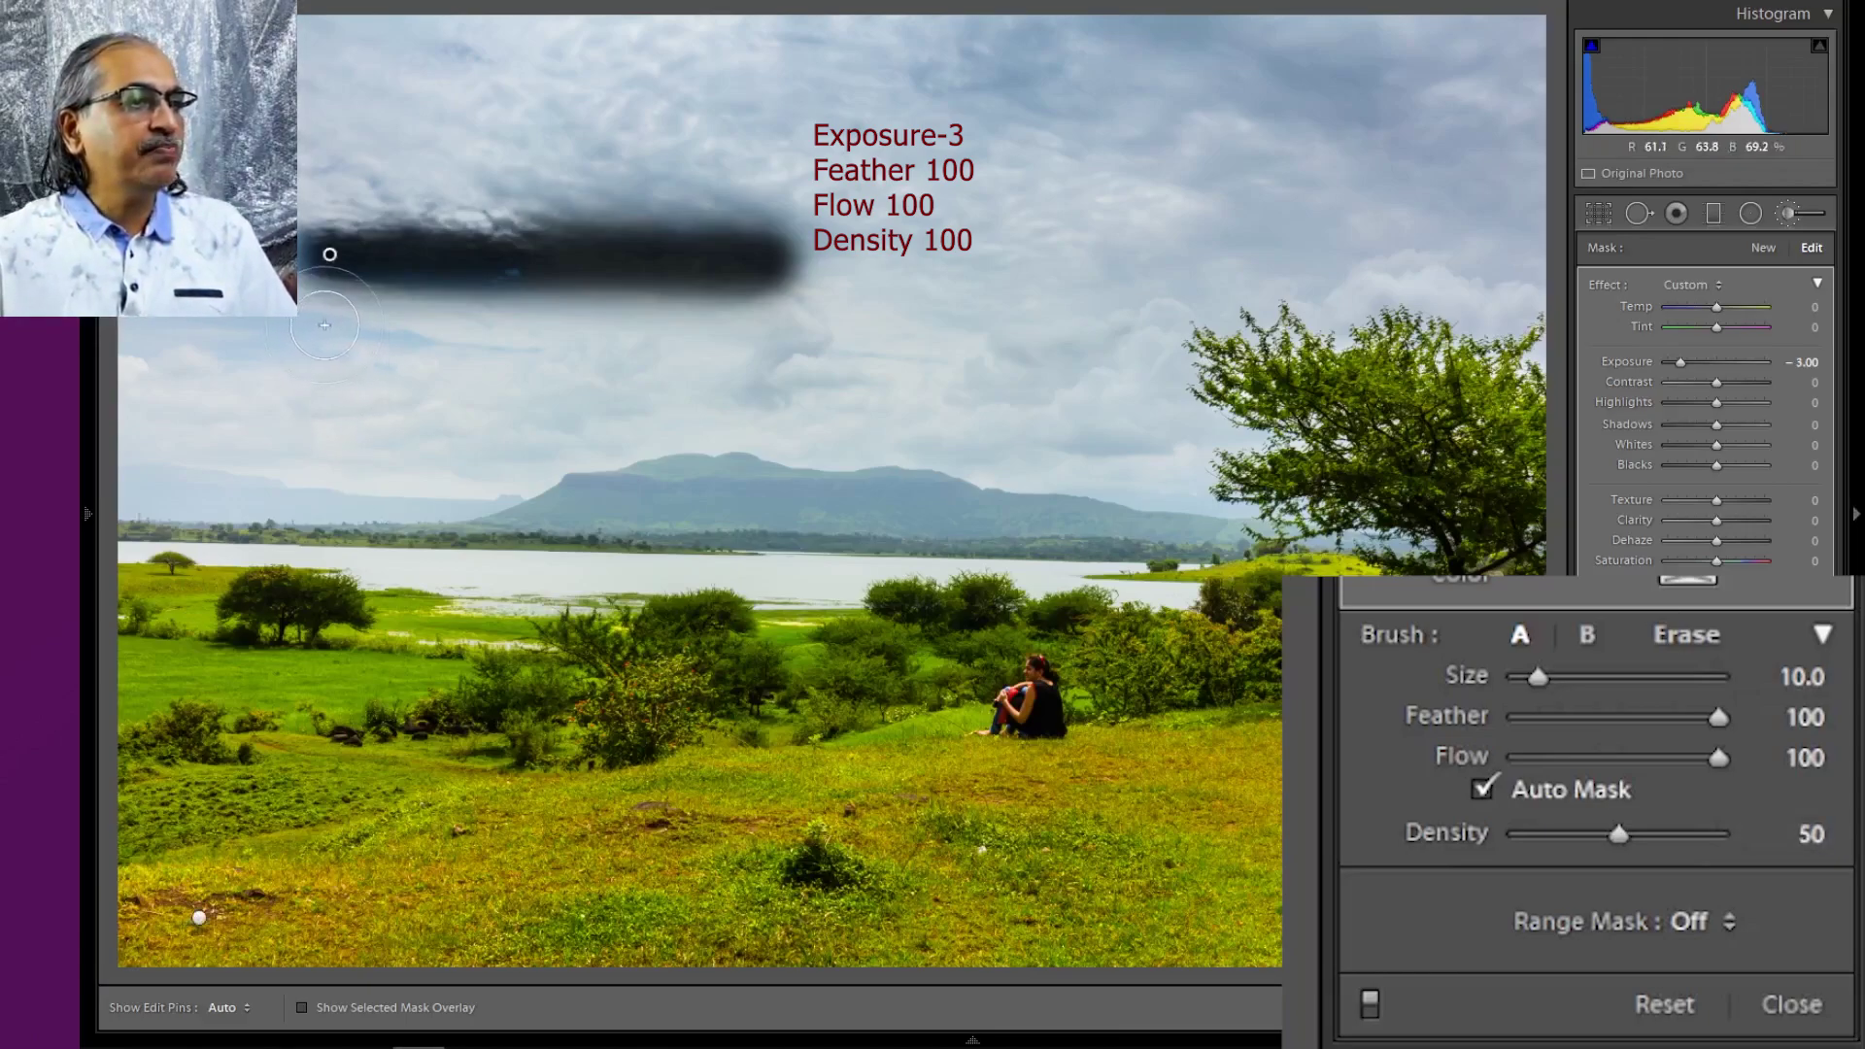
key("h")
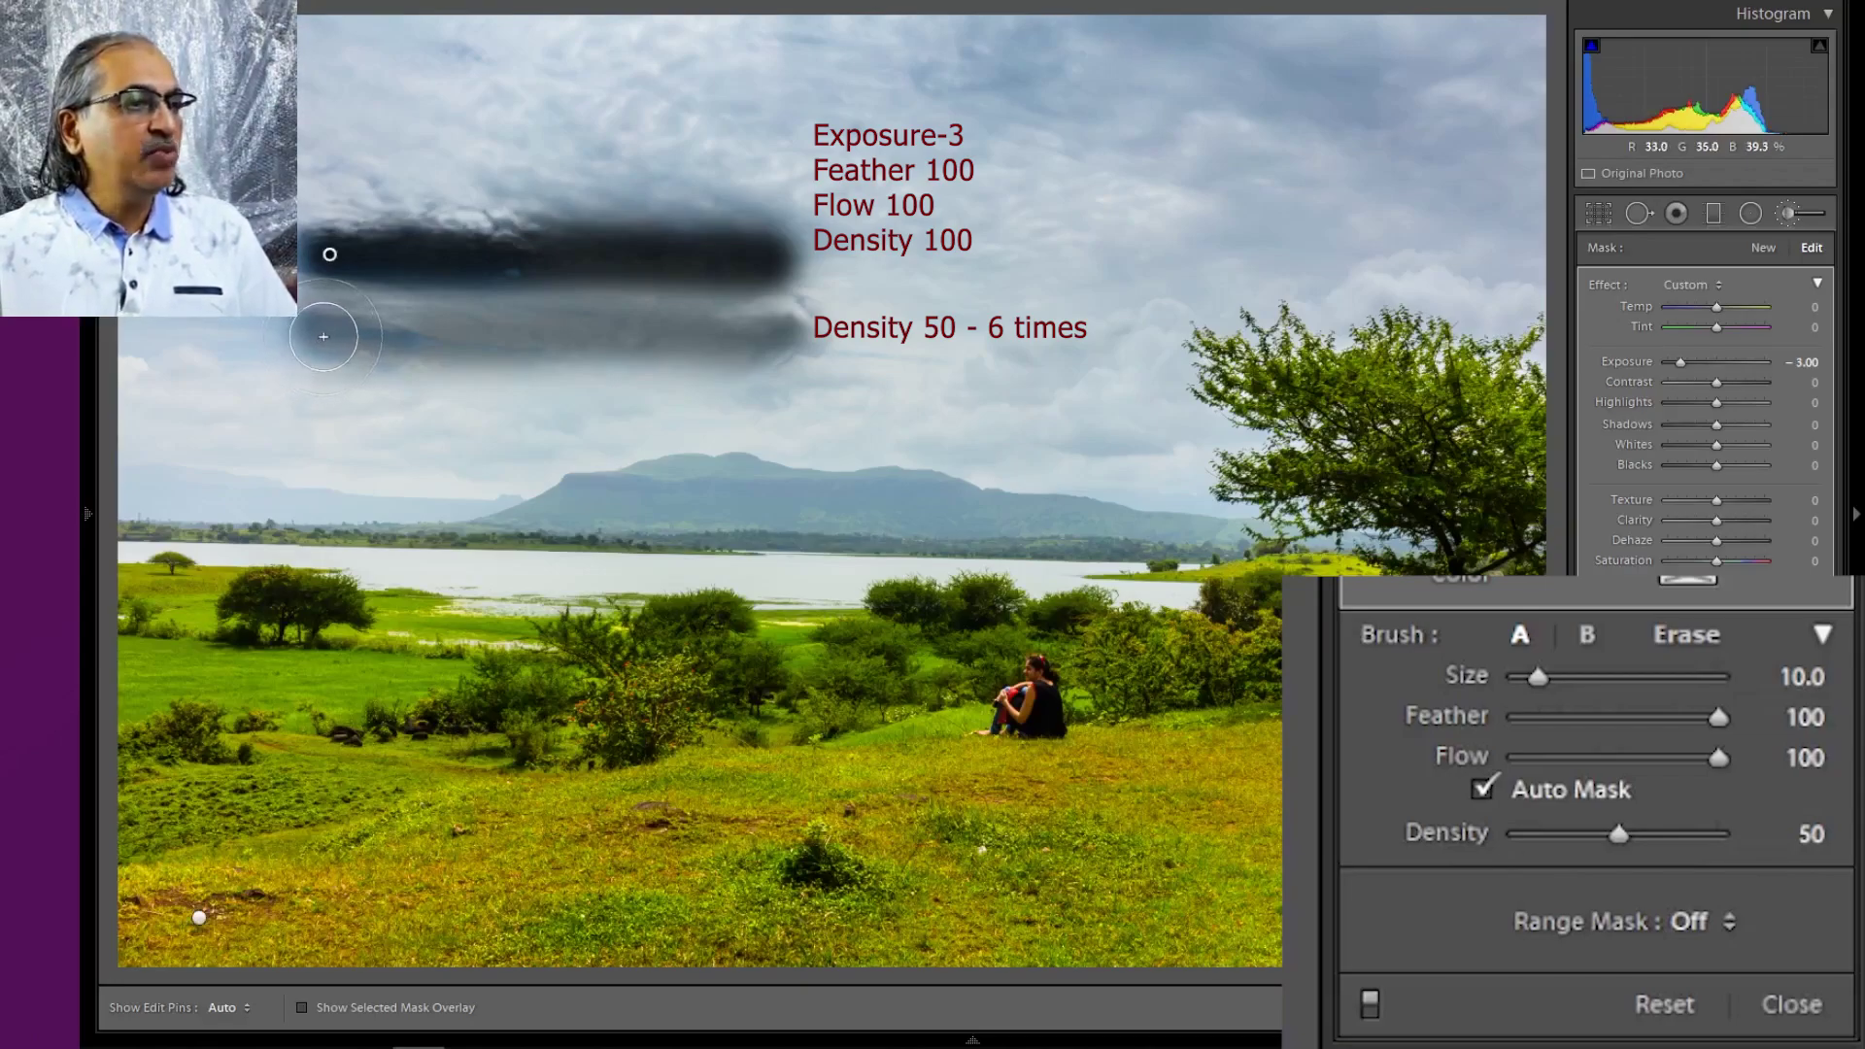
key("h")
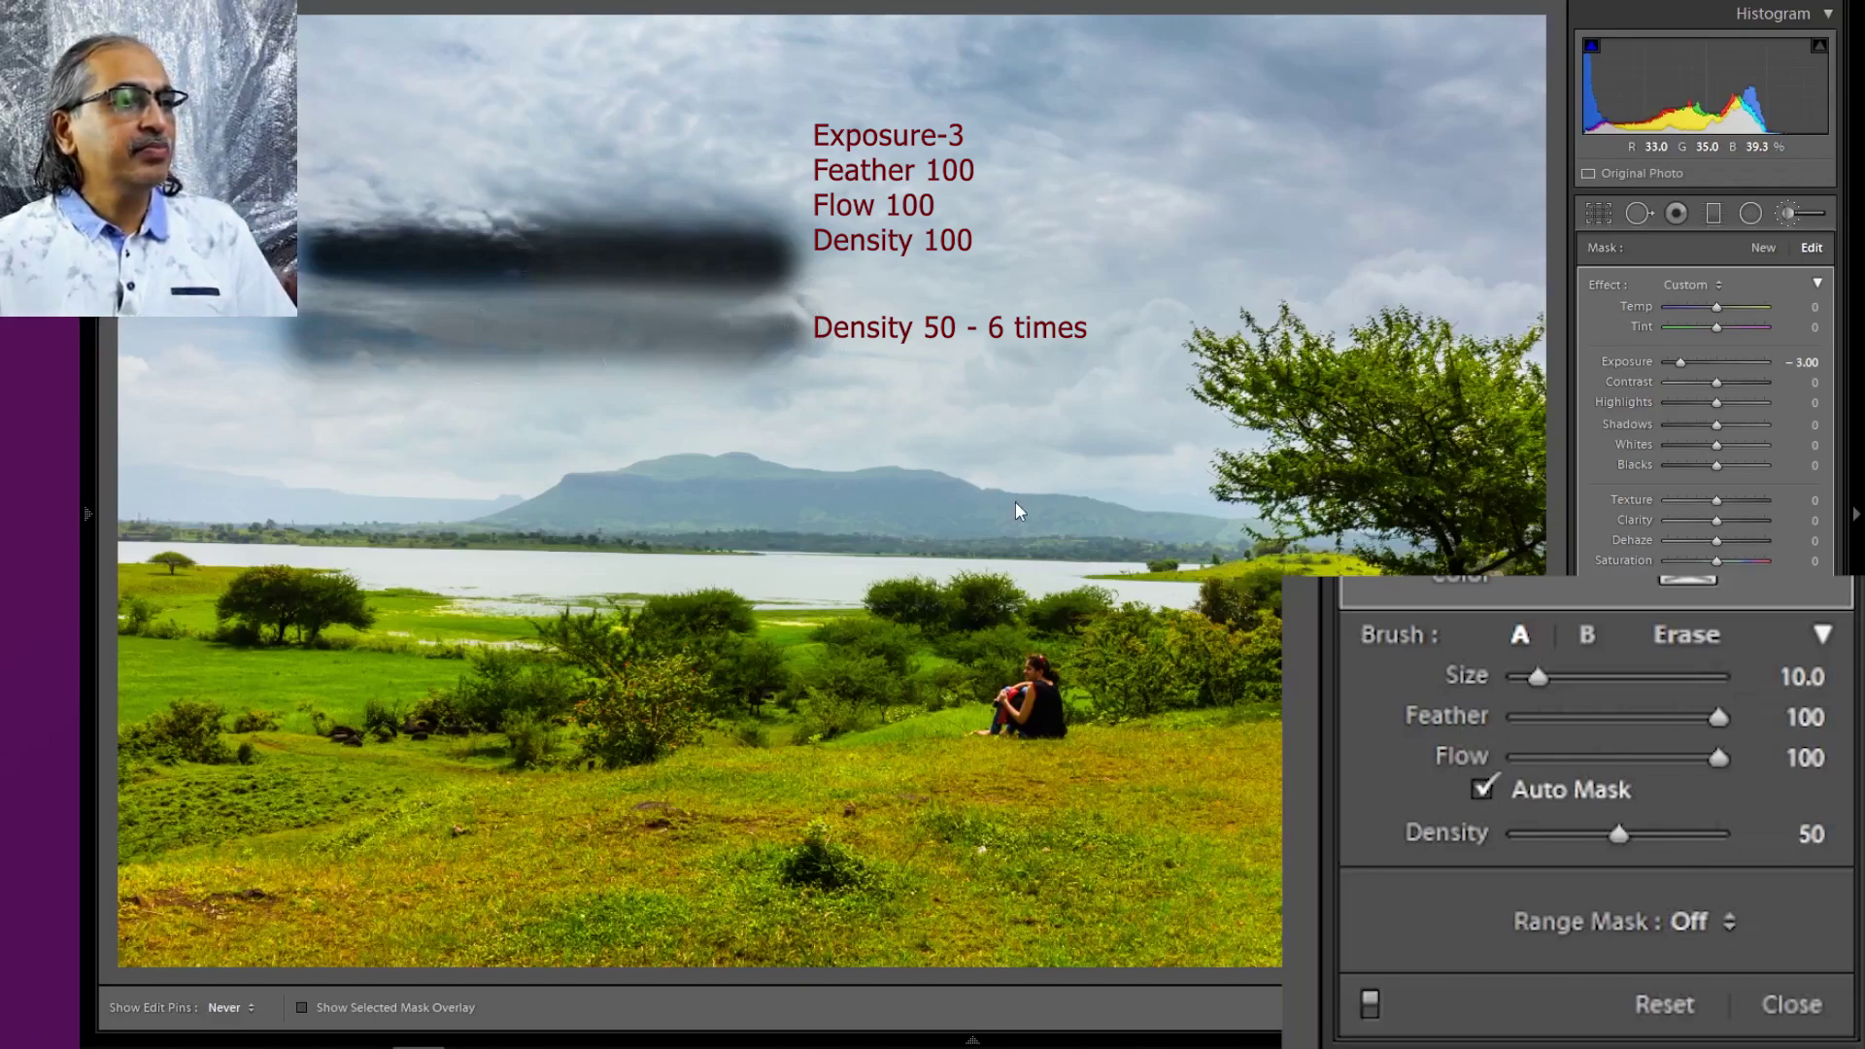
key("h")
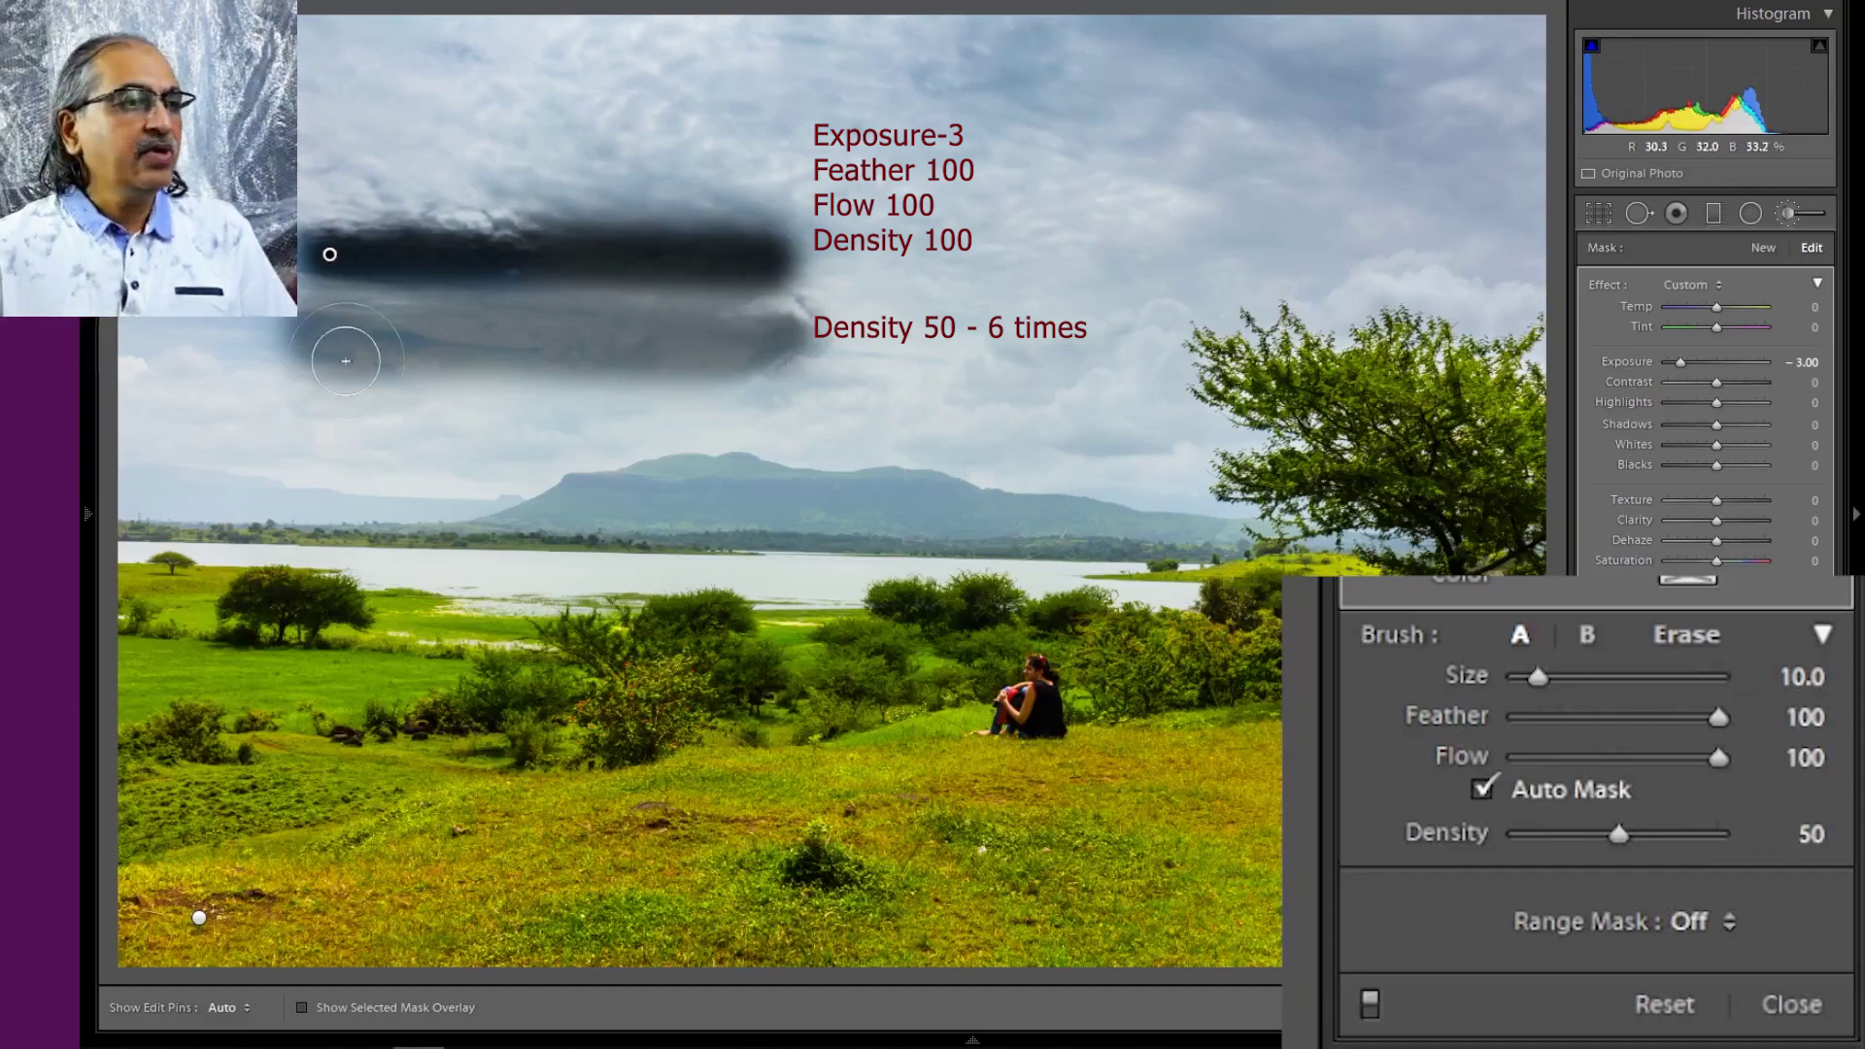
key("h")
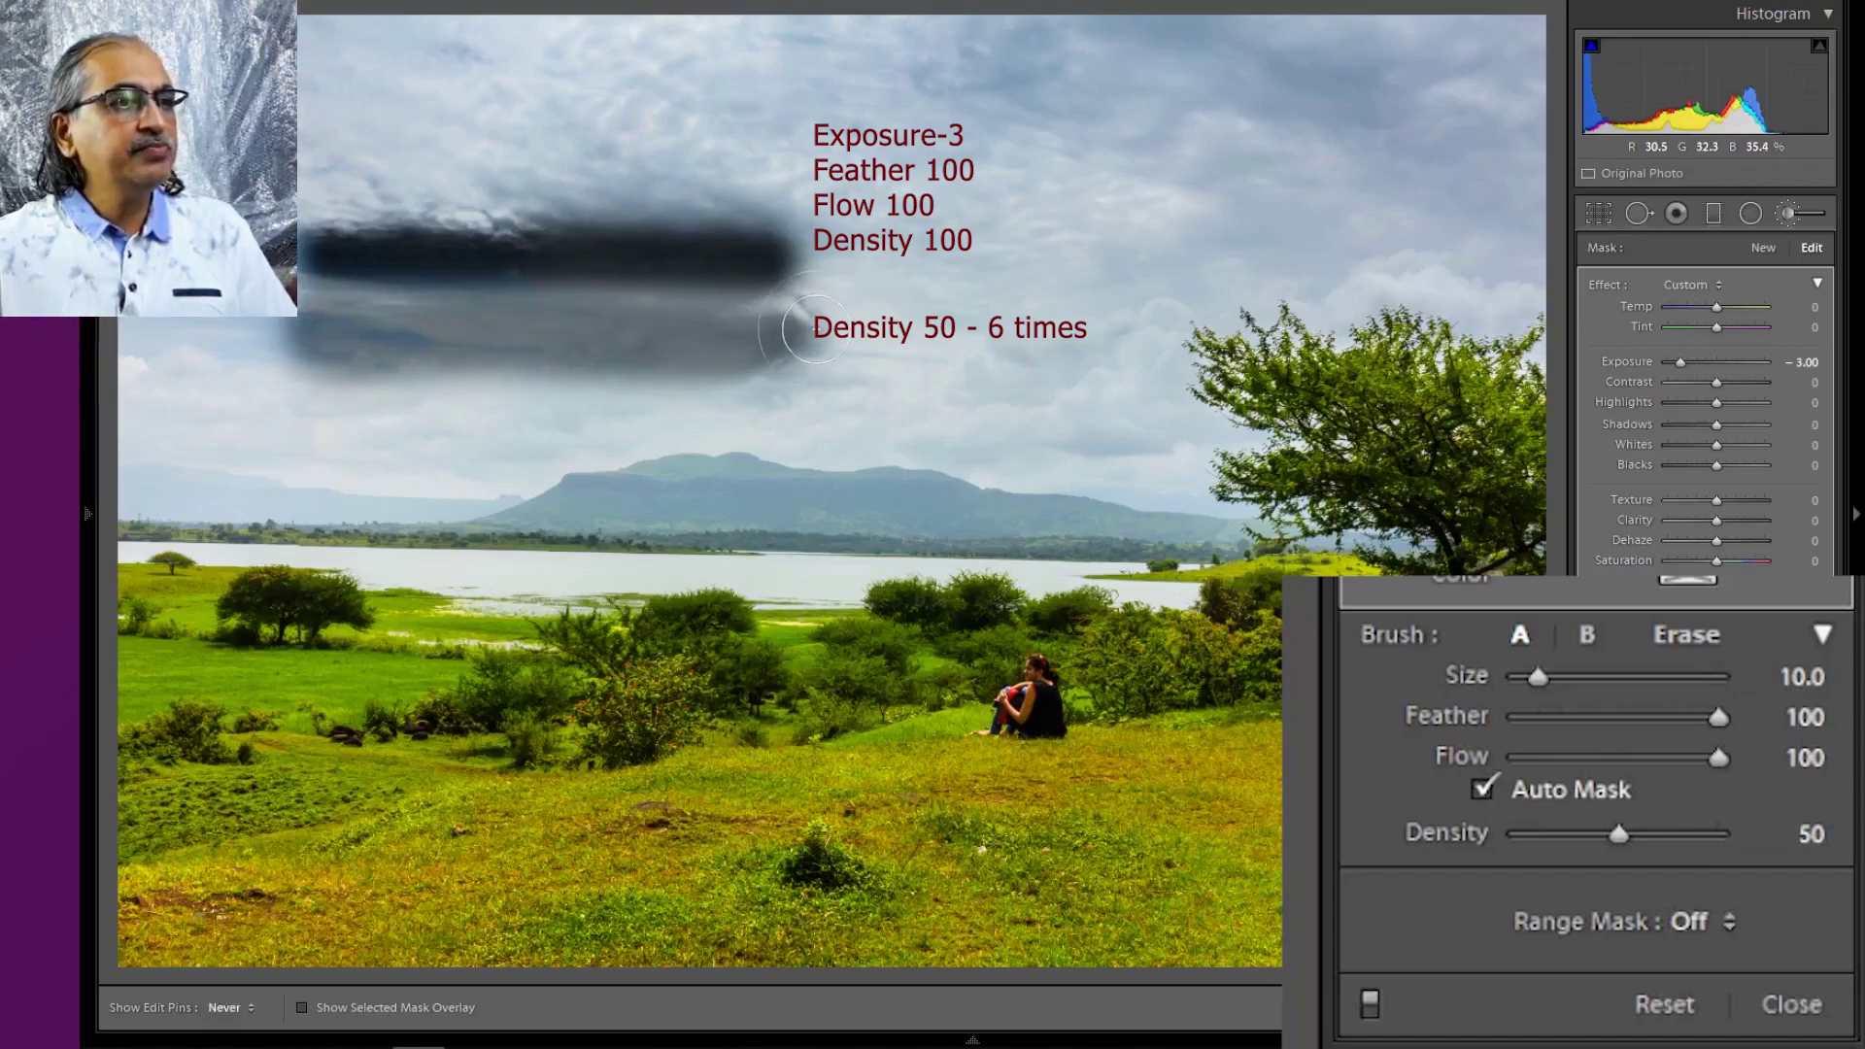
key("h")
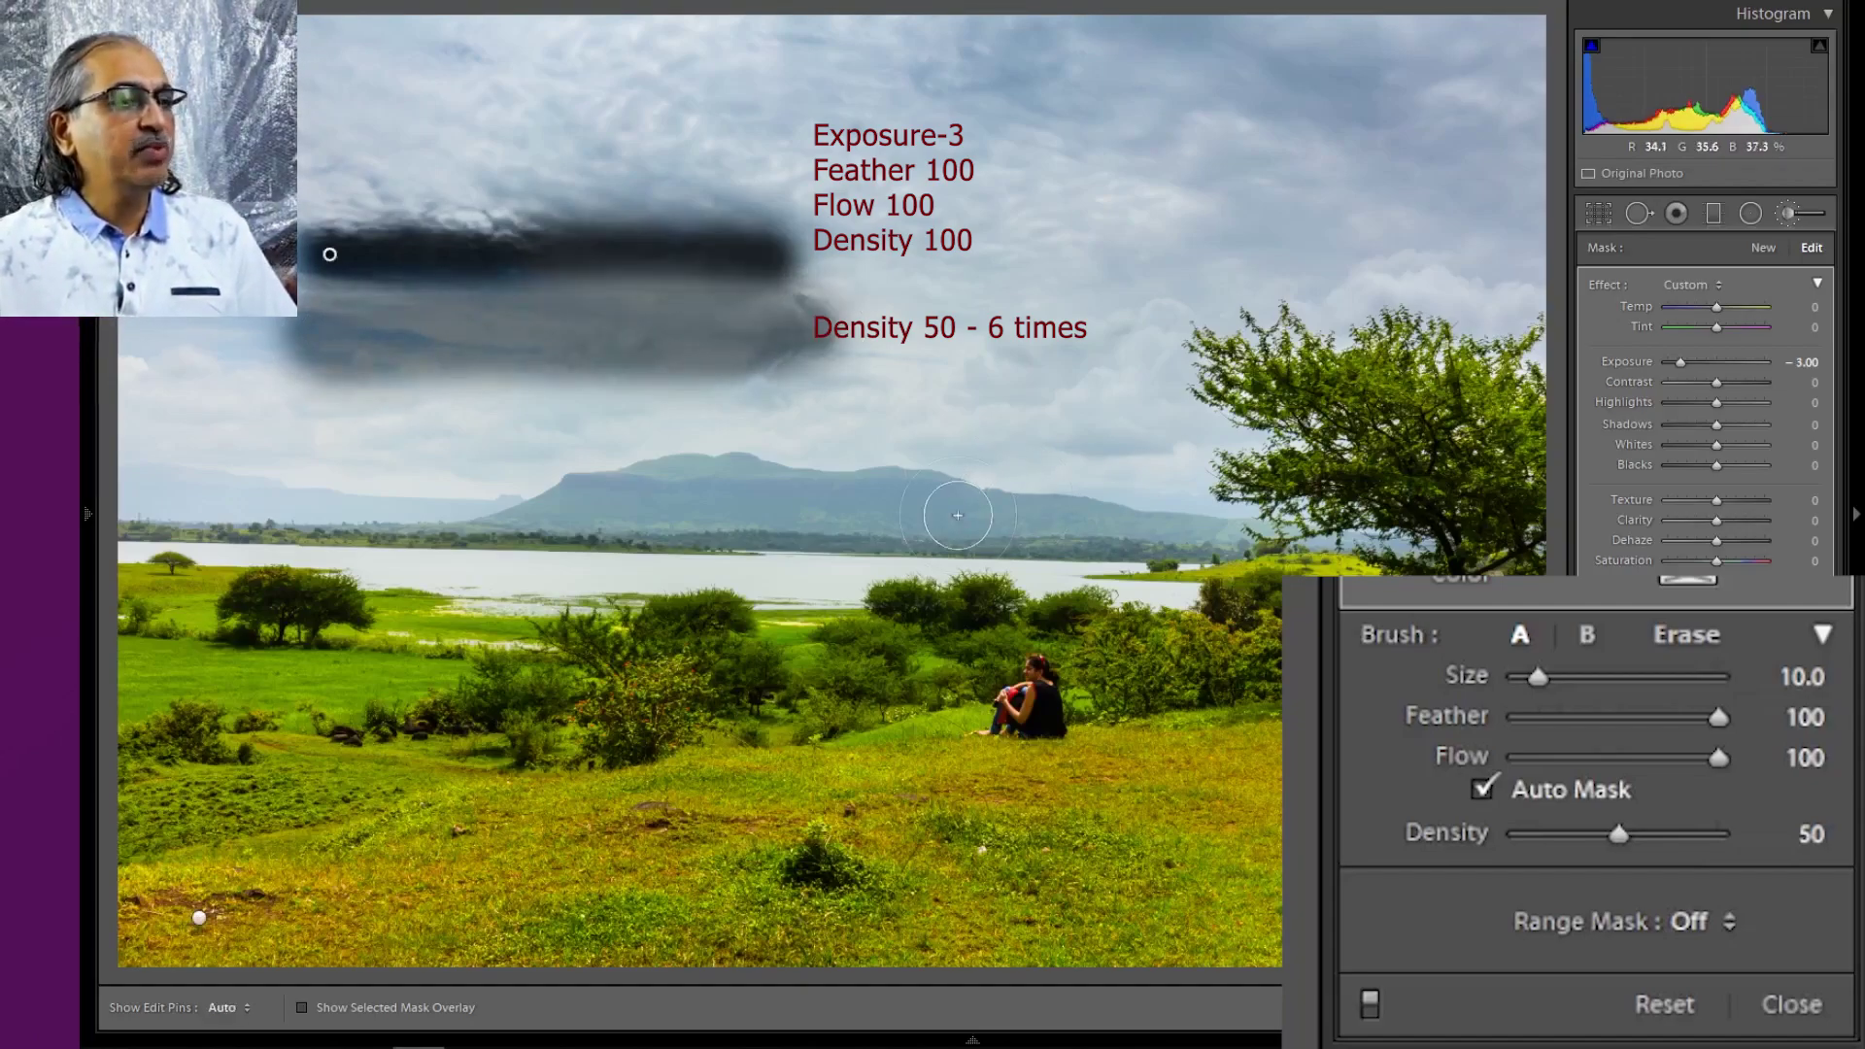
key("h")
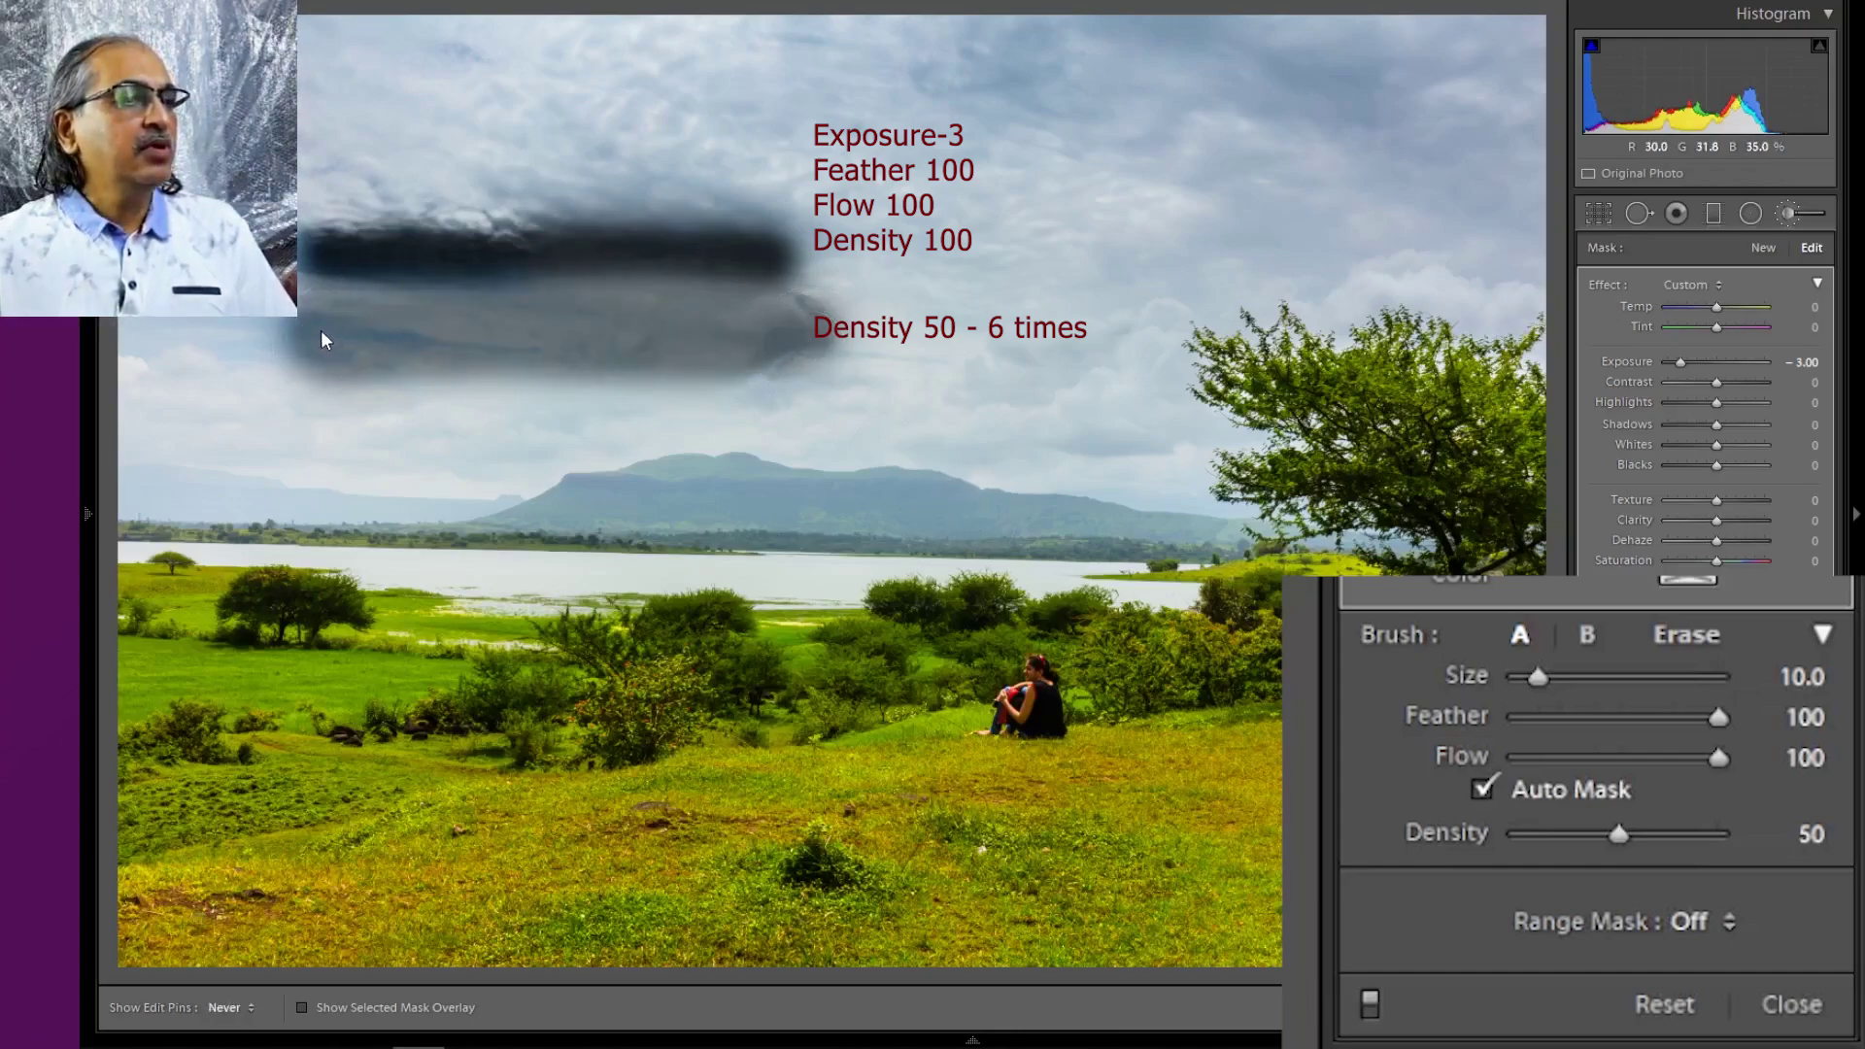
left_click_drag(324, 338, 805, 353)
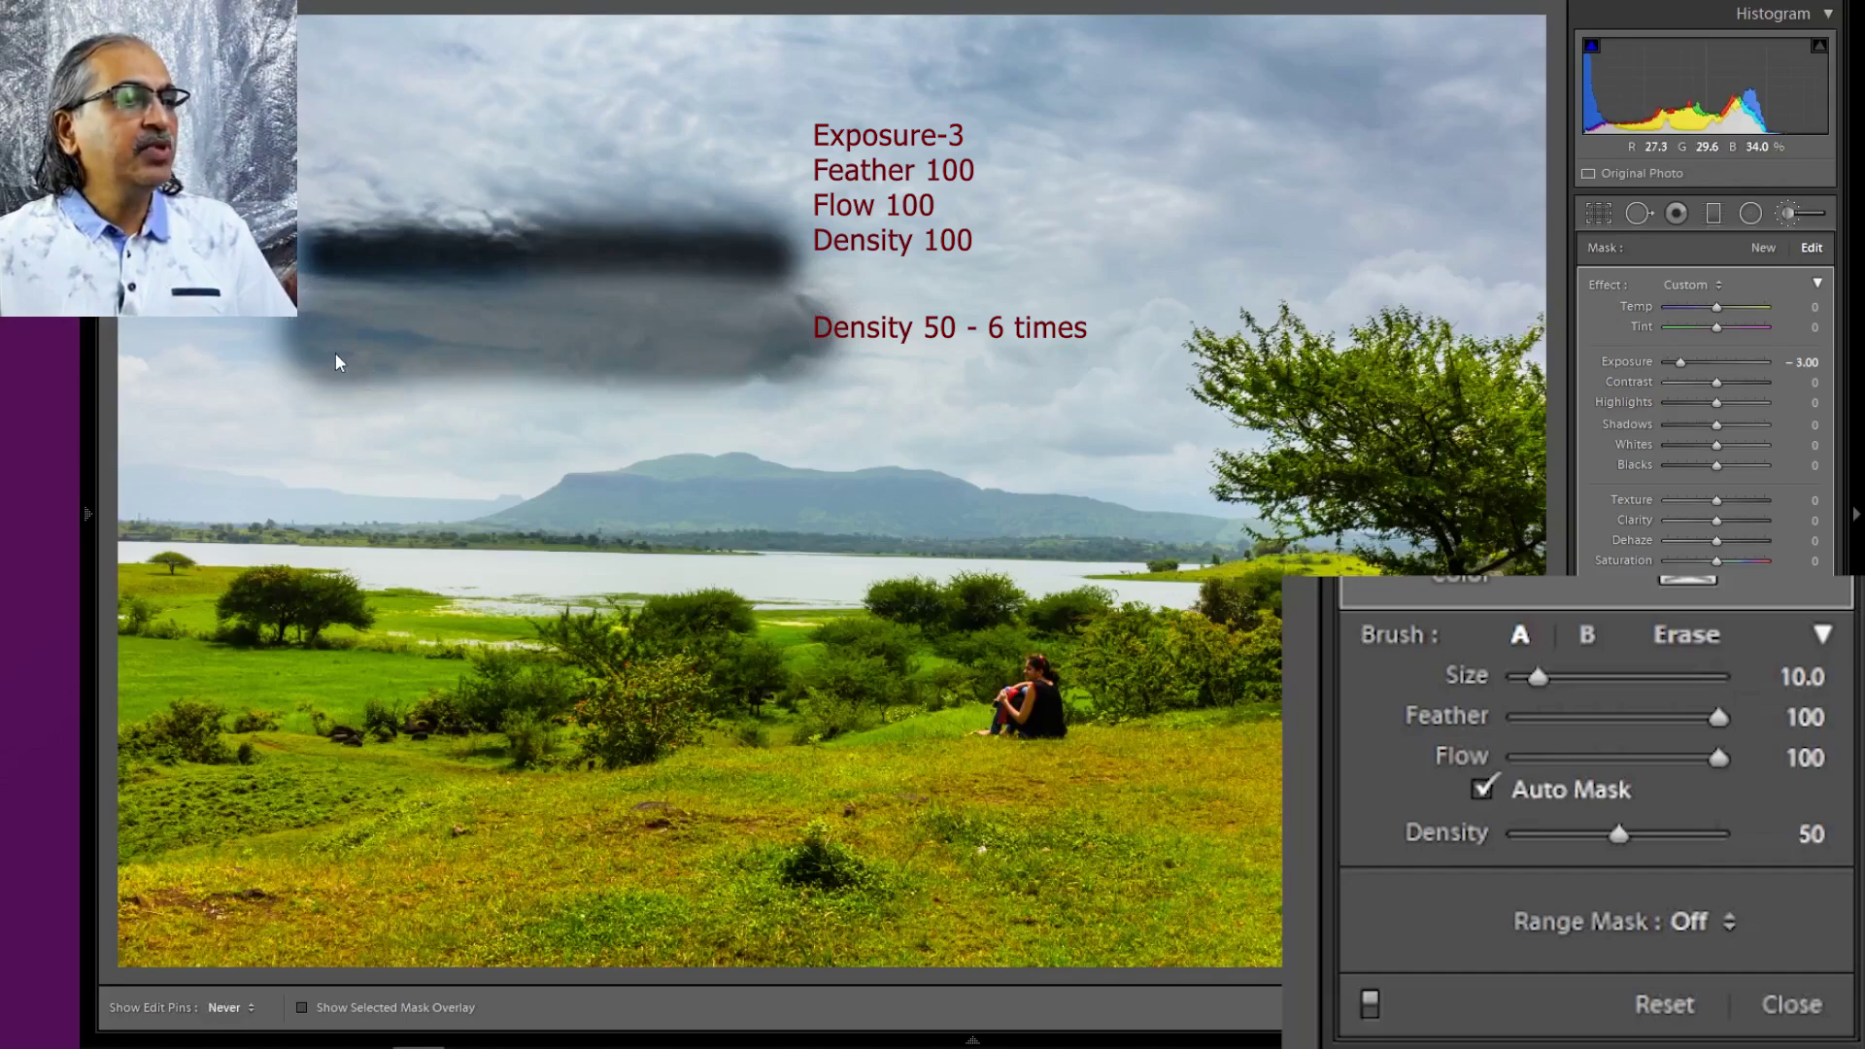
left_click_drag(324, 333, 840, 354)
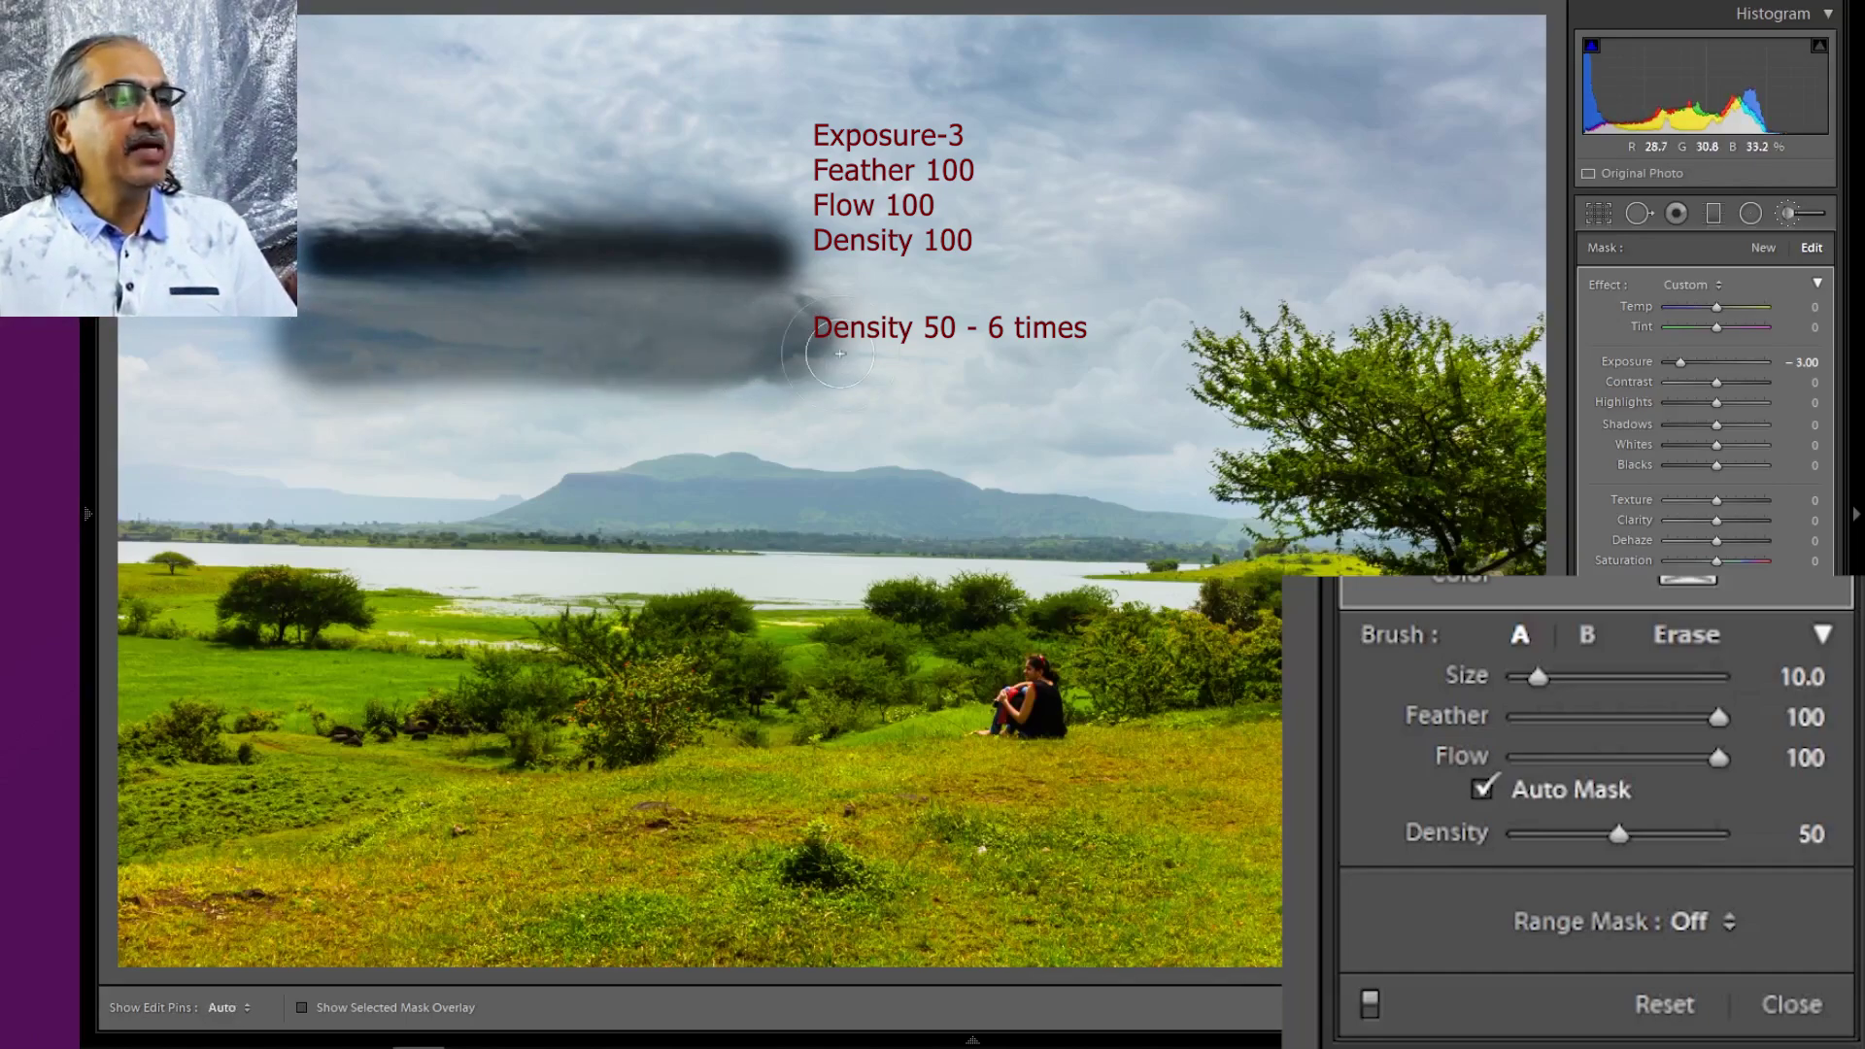
key("h")
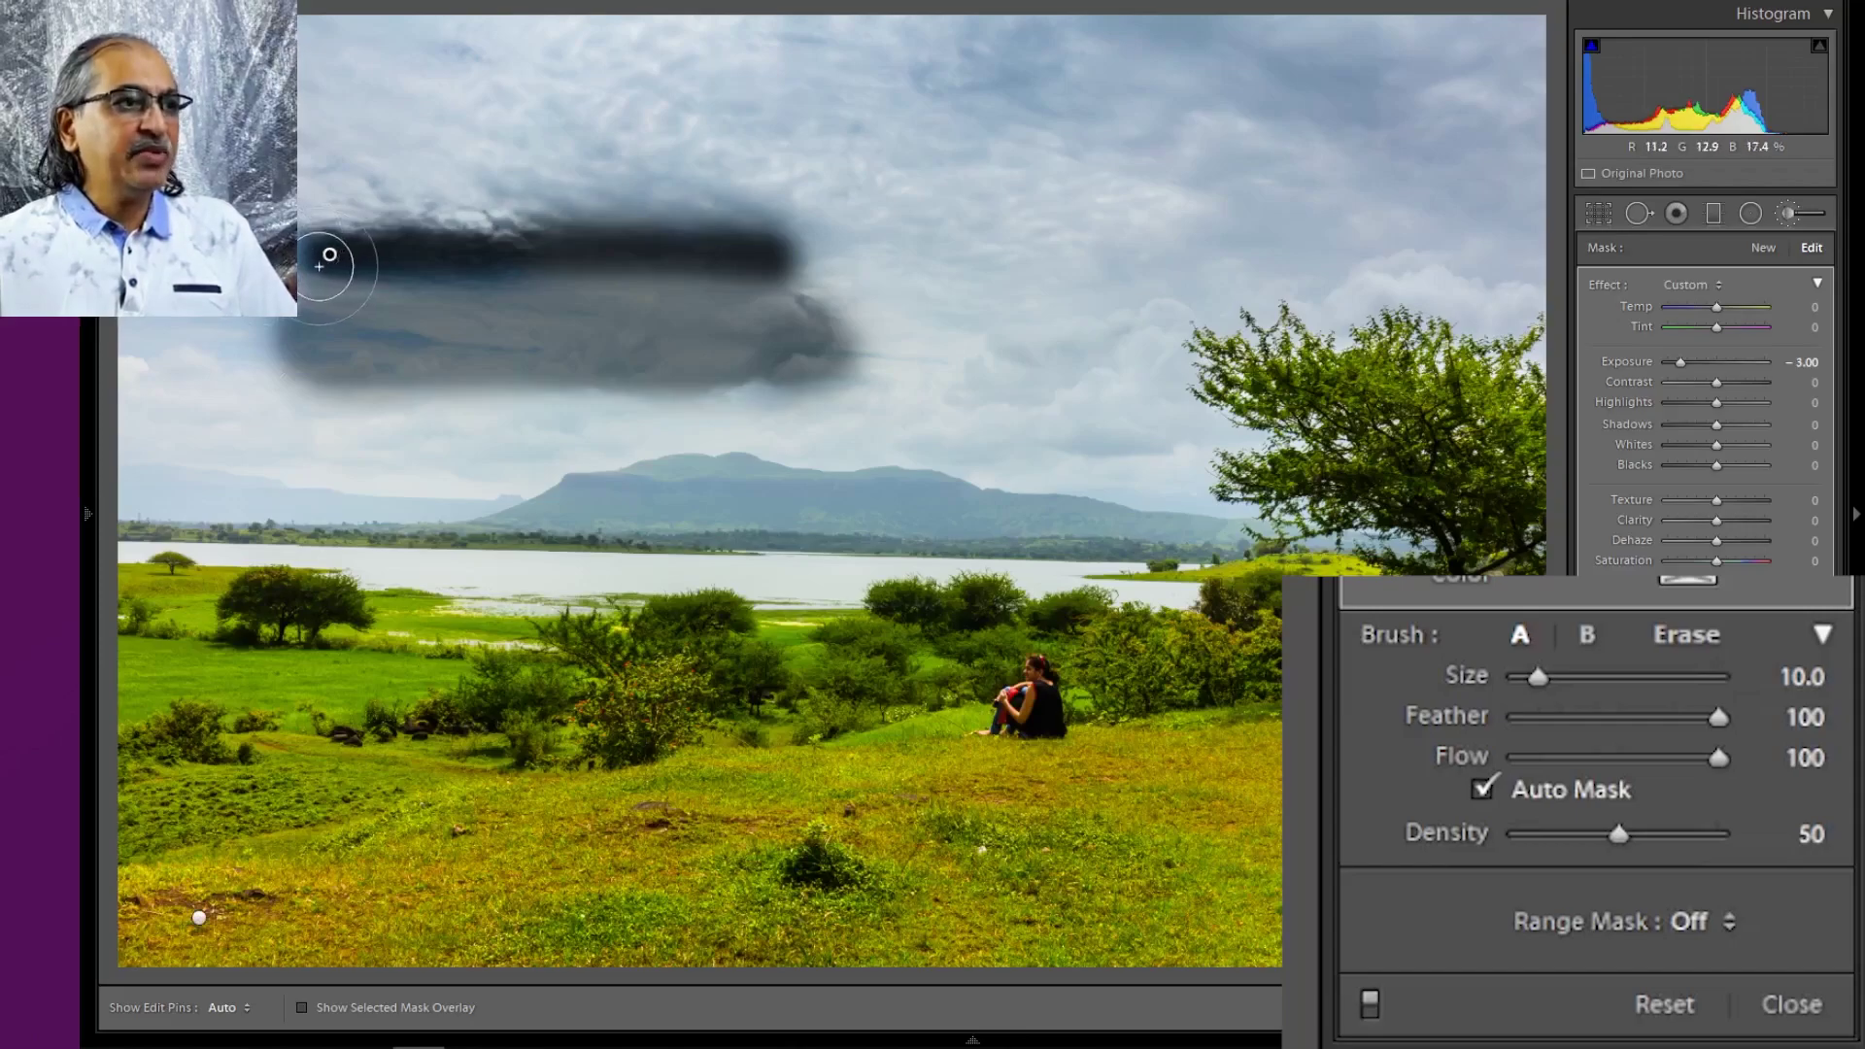
Finish the current mask and set the burn brush's Flow and Density both to 100
key("Return")
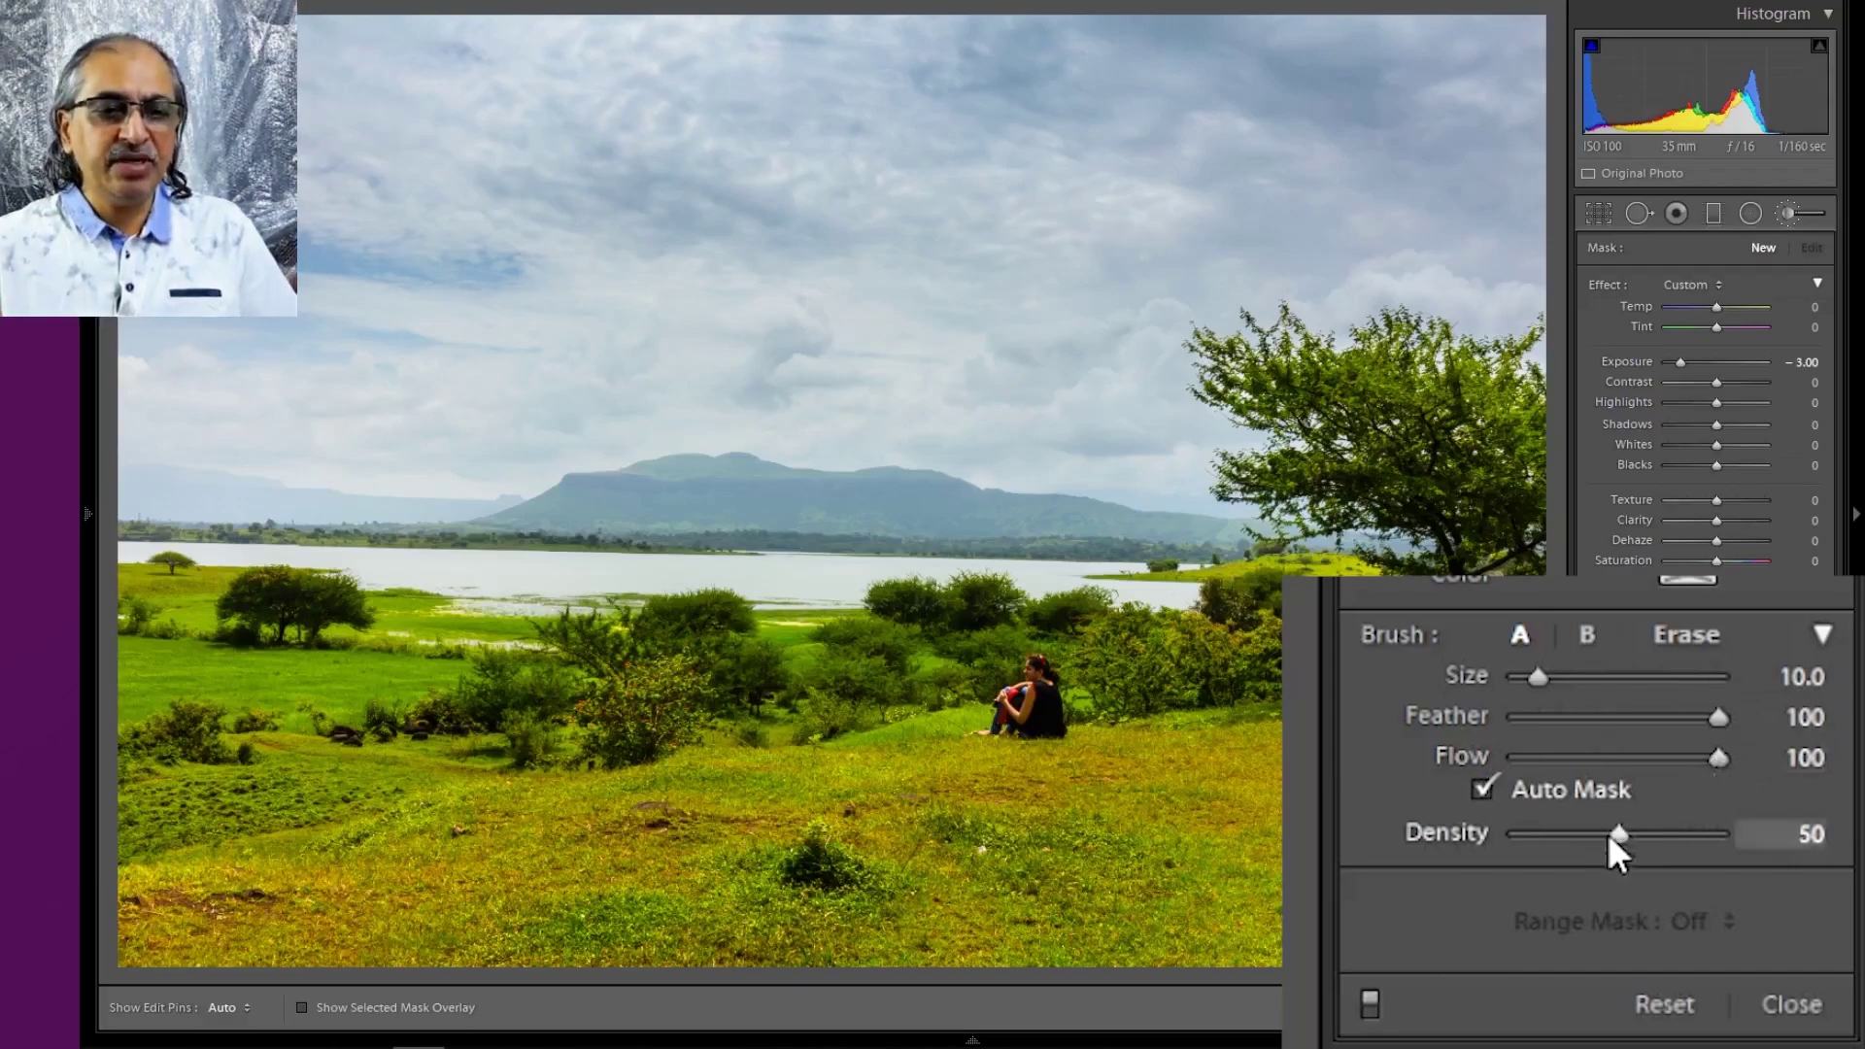
left_click_drag(1698, 859, 1734, 795)
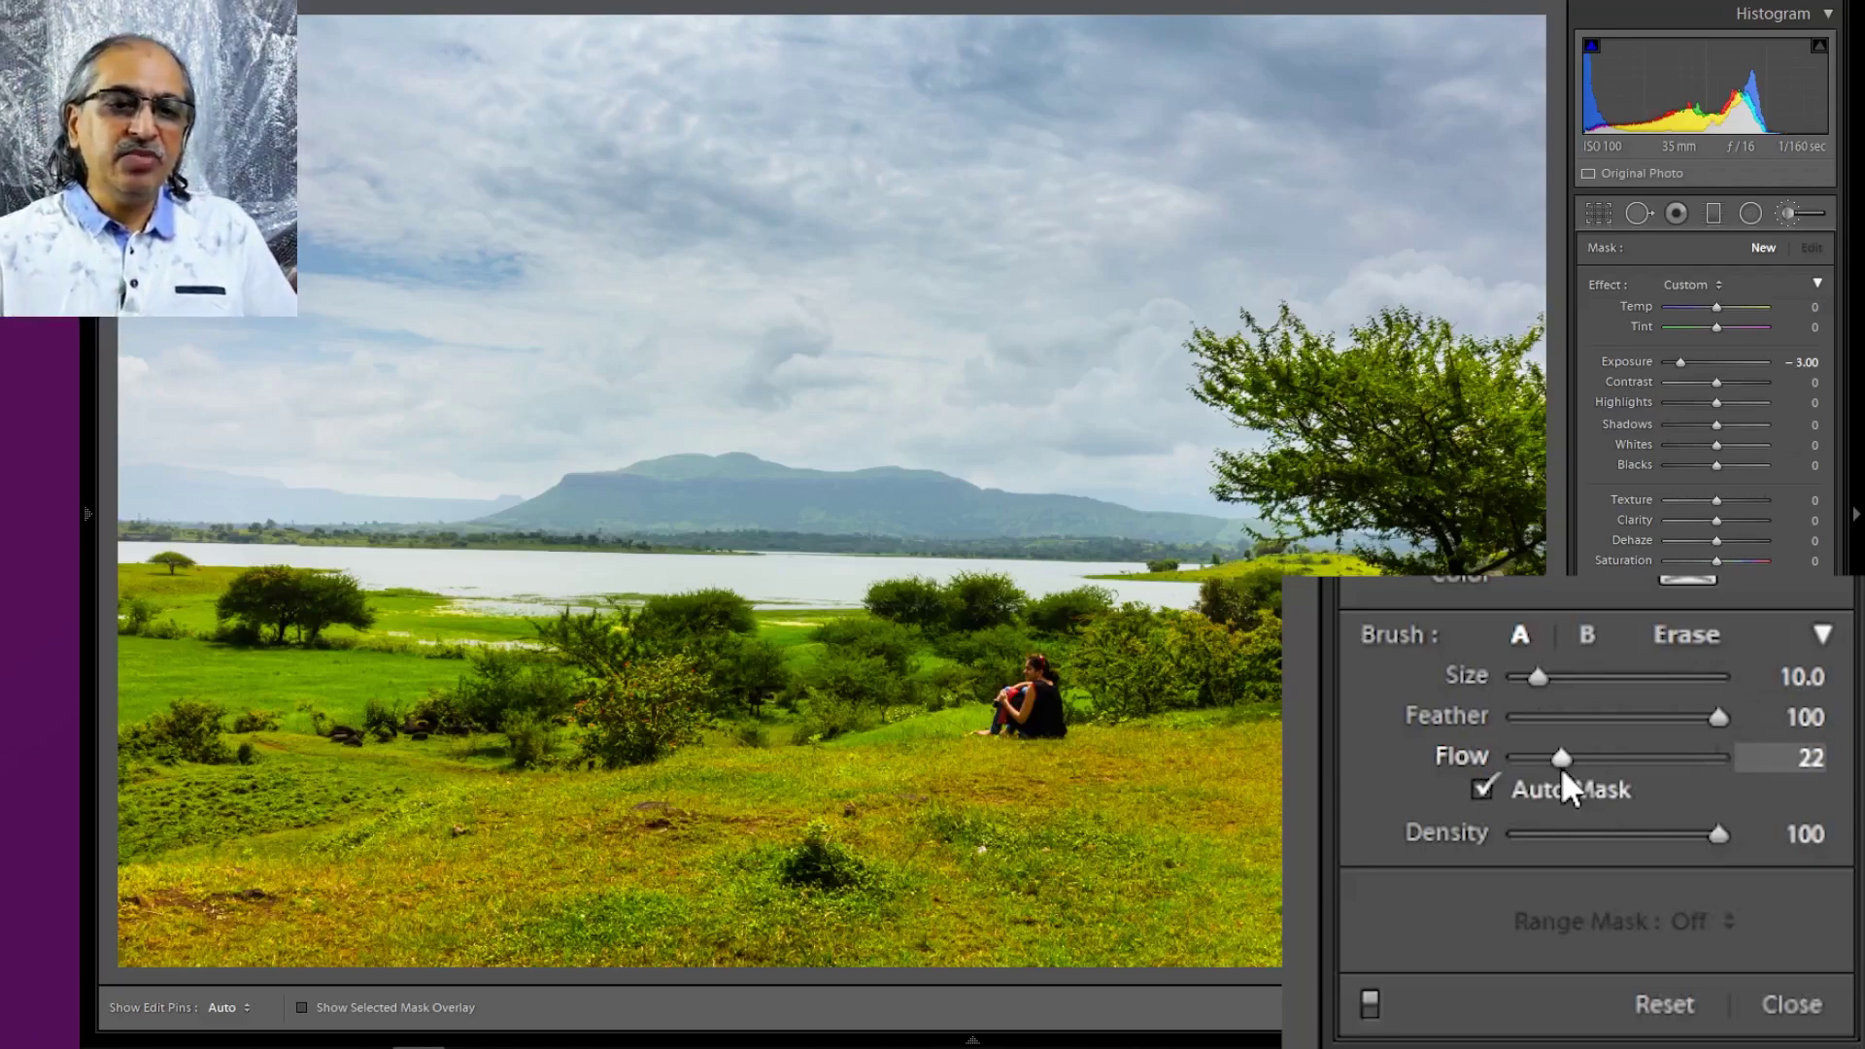
mouse_move(1707, 835)
left_mouse_down()
mouse_move(1587, 843)
mouse_move(1622, 758)
left_mouse_up()
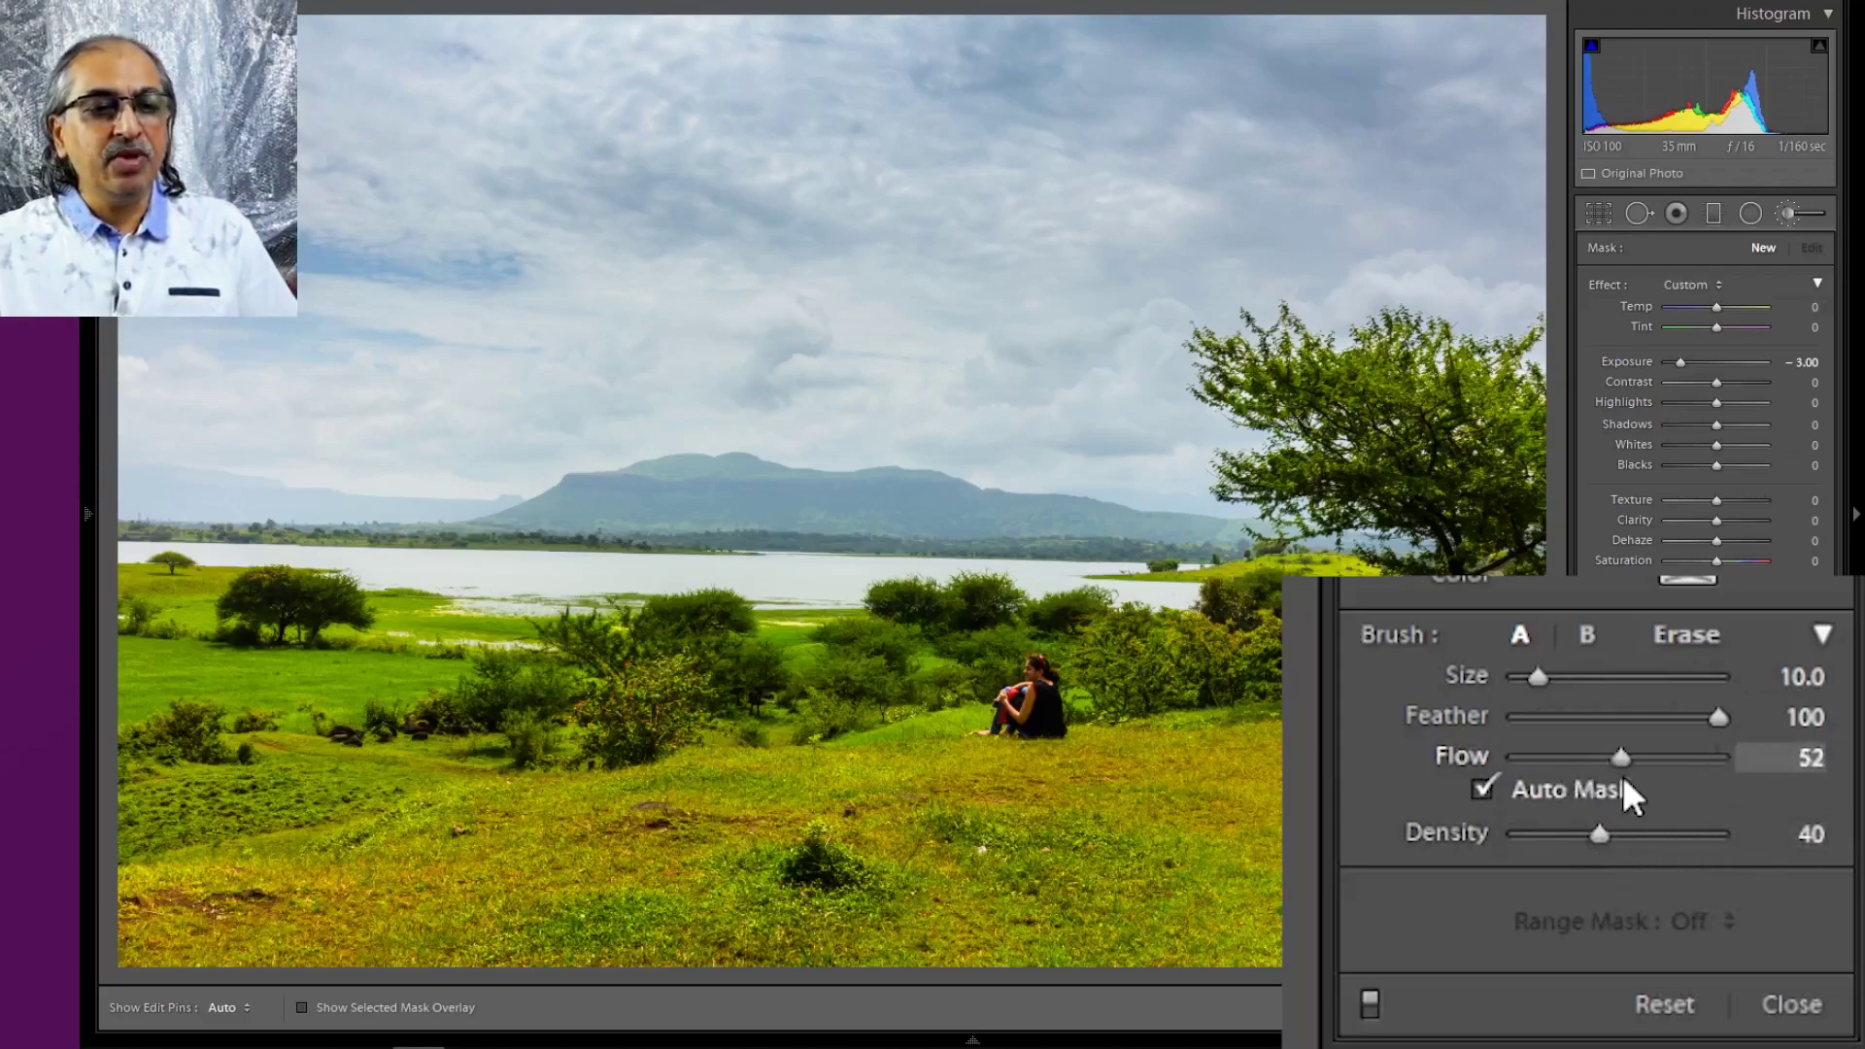
left_click_drag(1588, 839, 1620, 853)
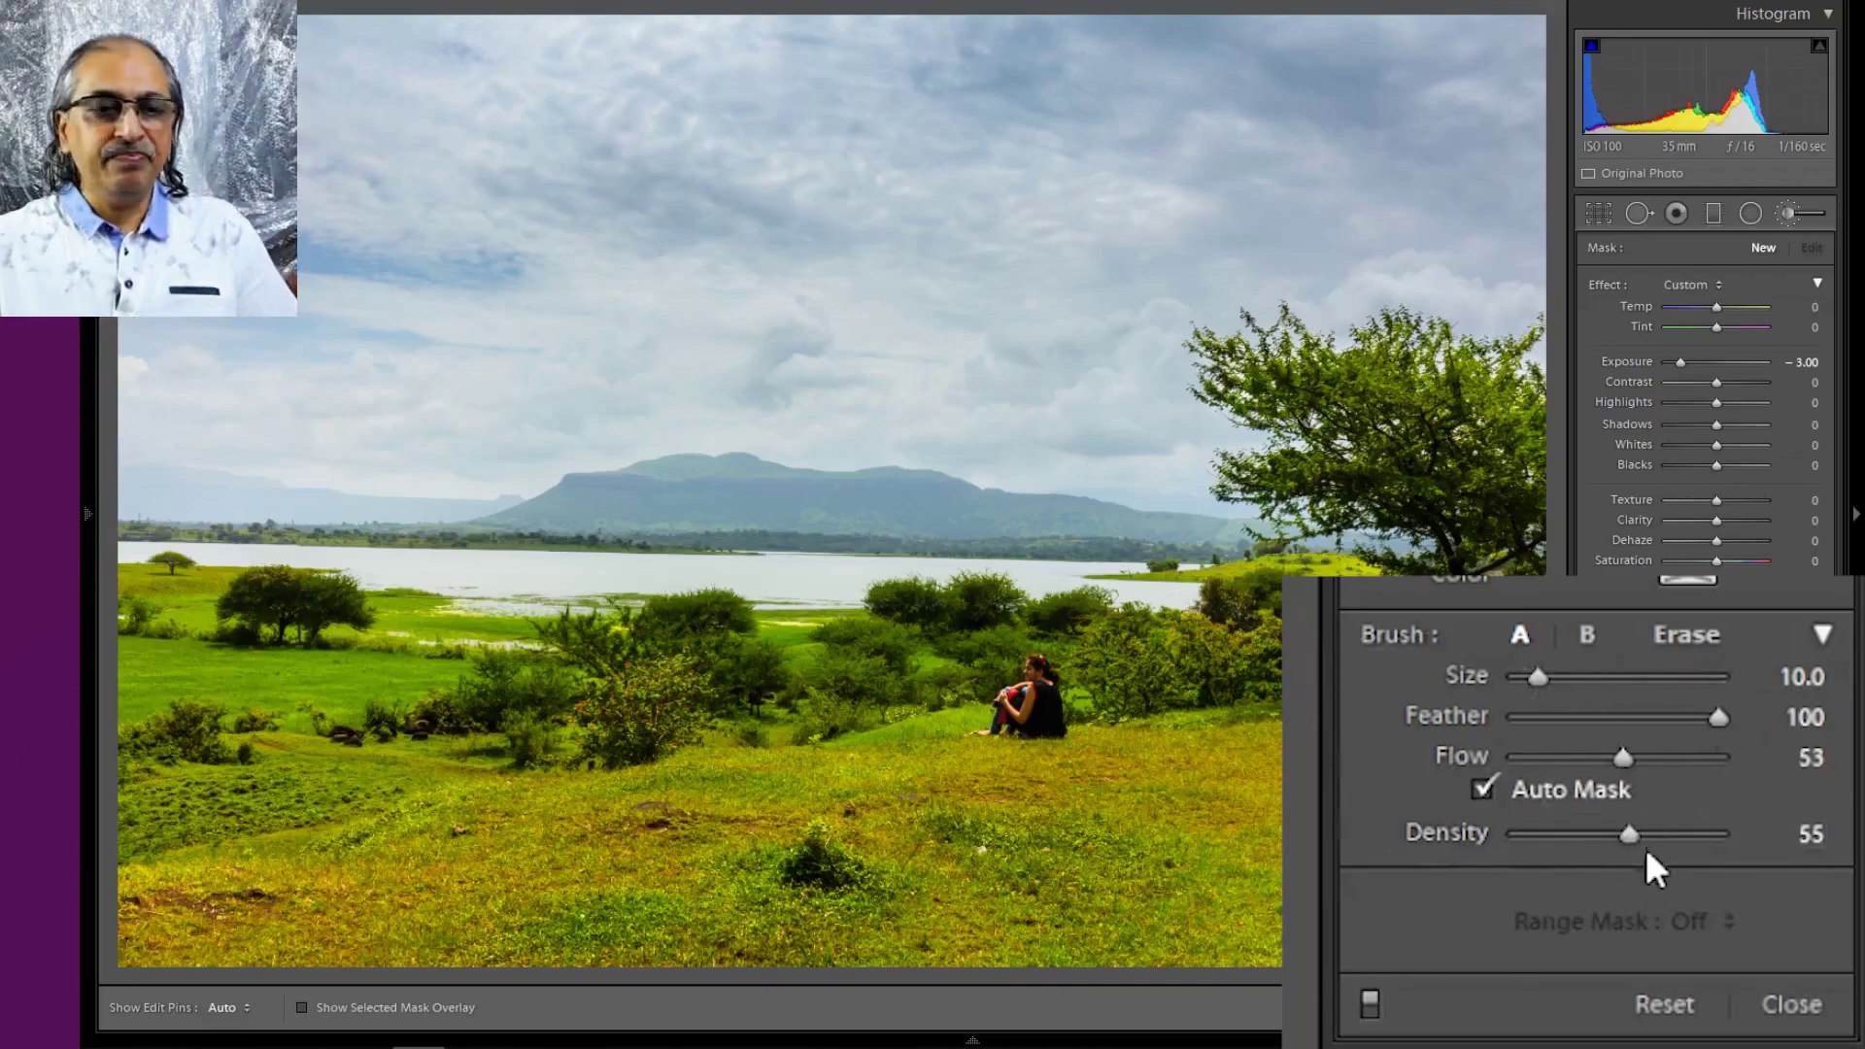
left_click_drag(1618, 756, 1745, 812)
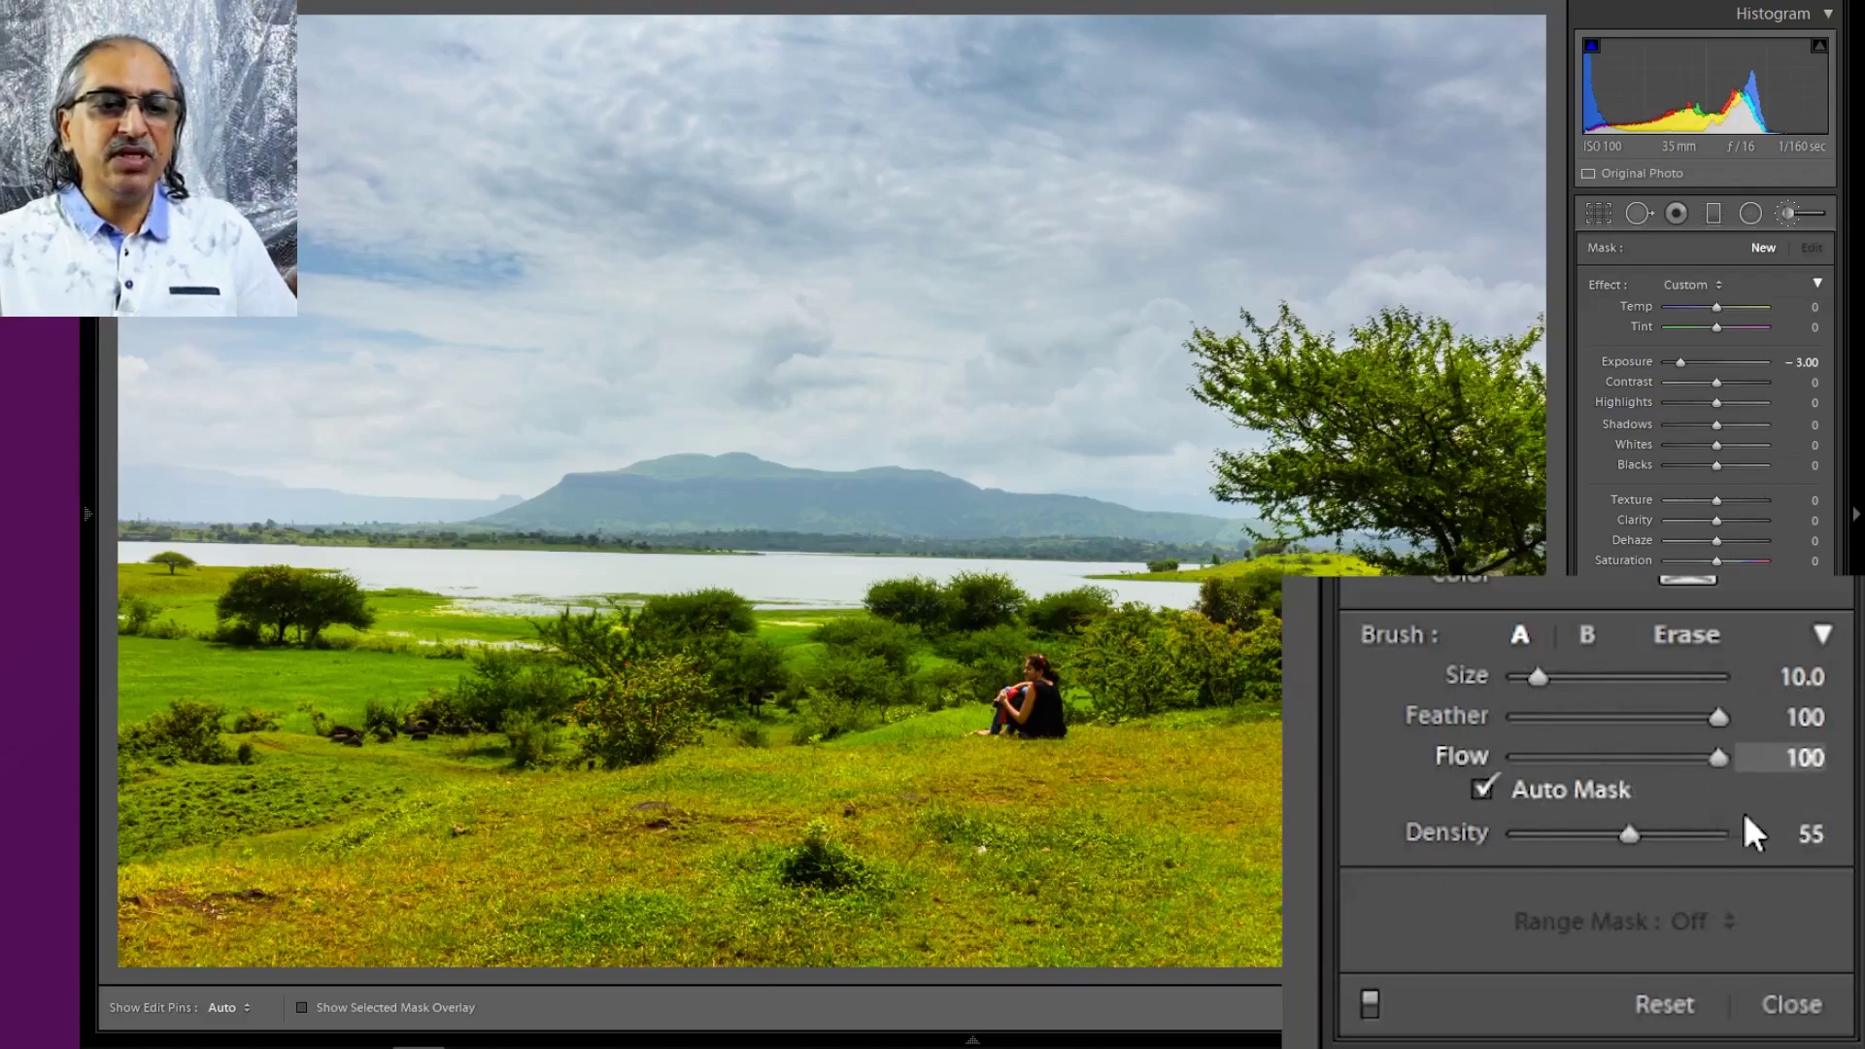
left_click_drag(1630, 834, 1745, 889)
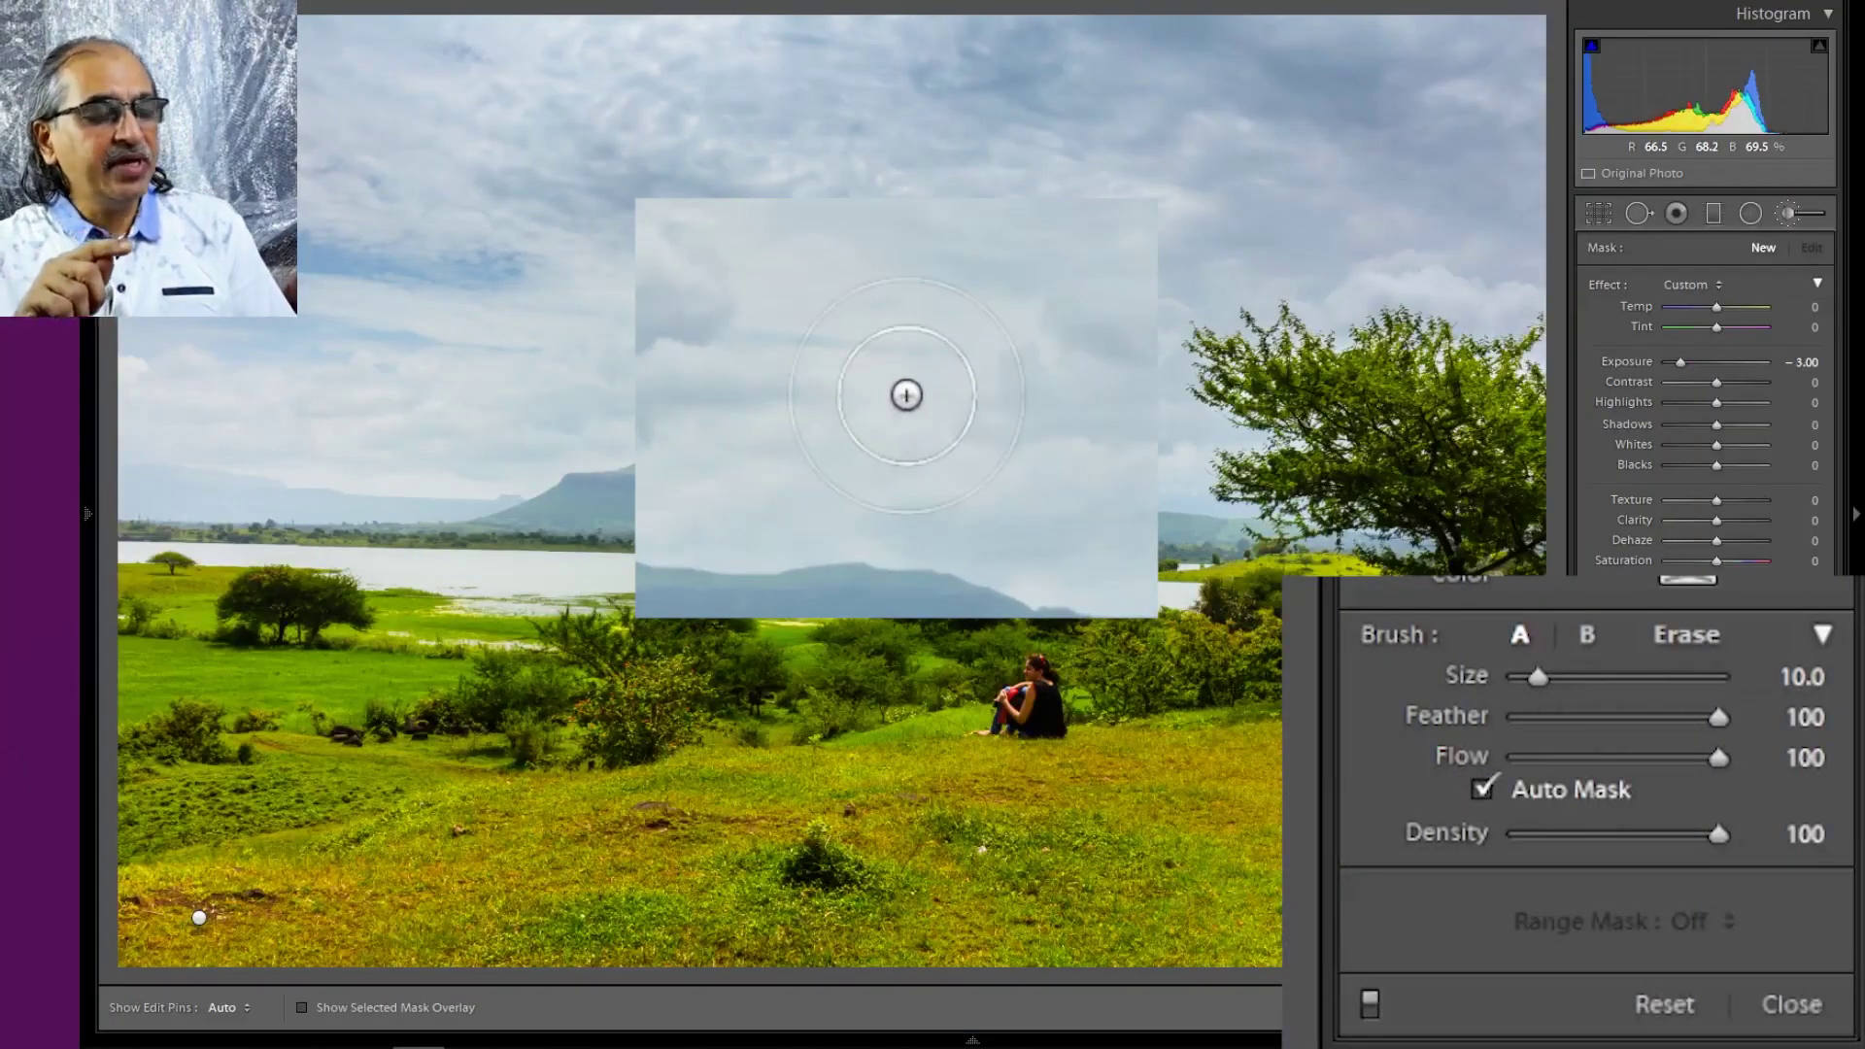
Paint the −3.00 burn across the mountain, shrinking the brush to size 7
key("alt")
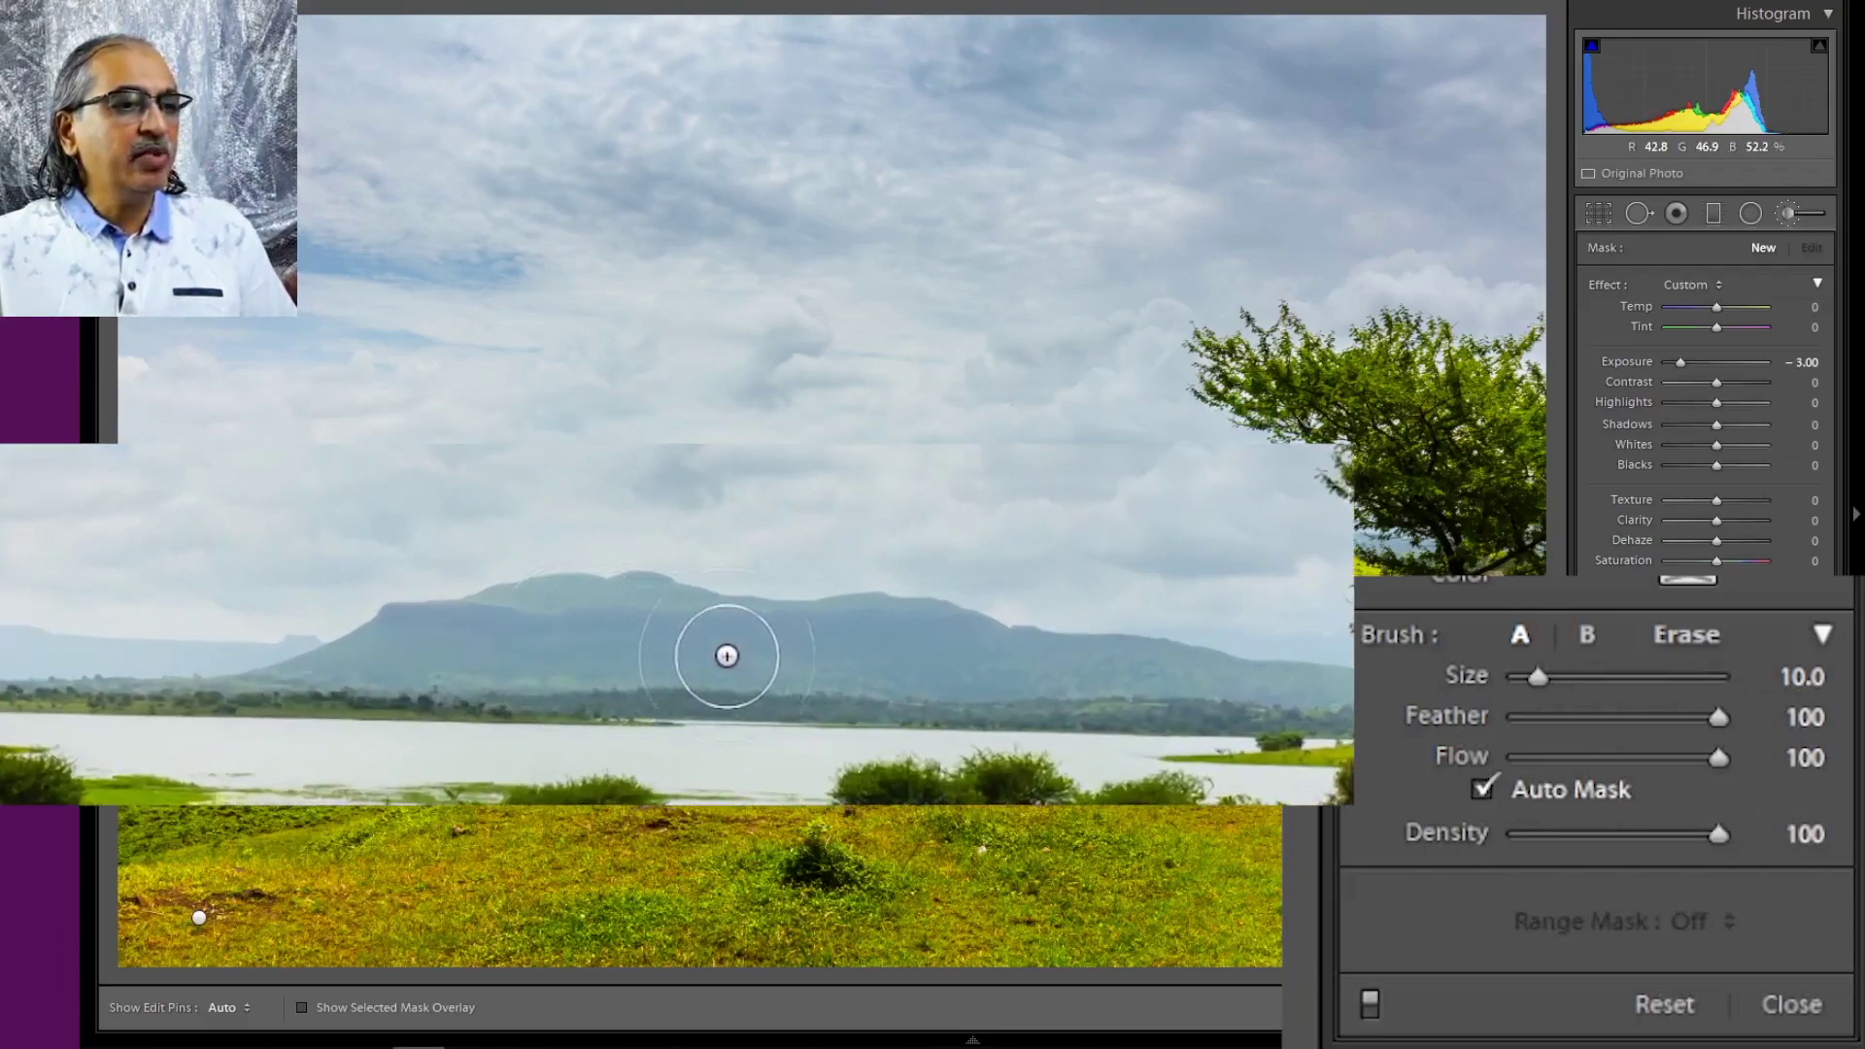
key("h")
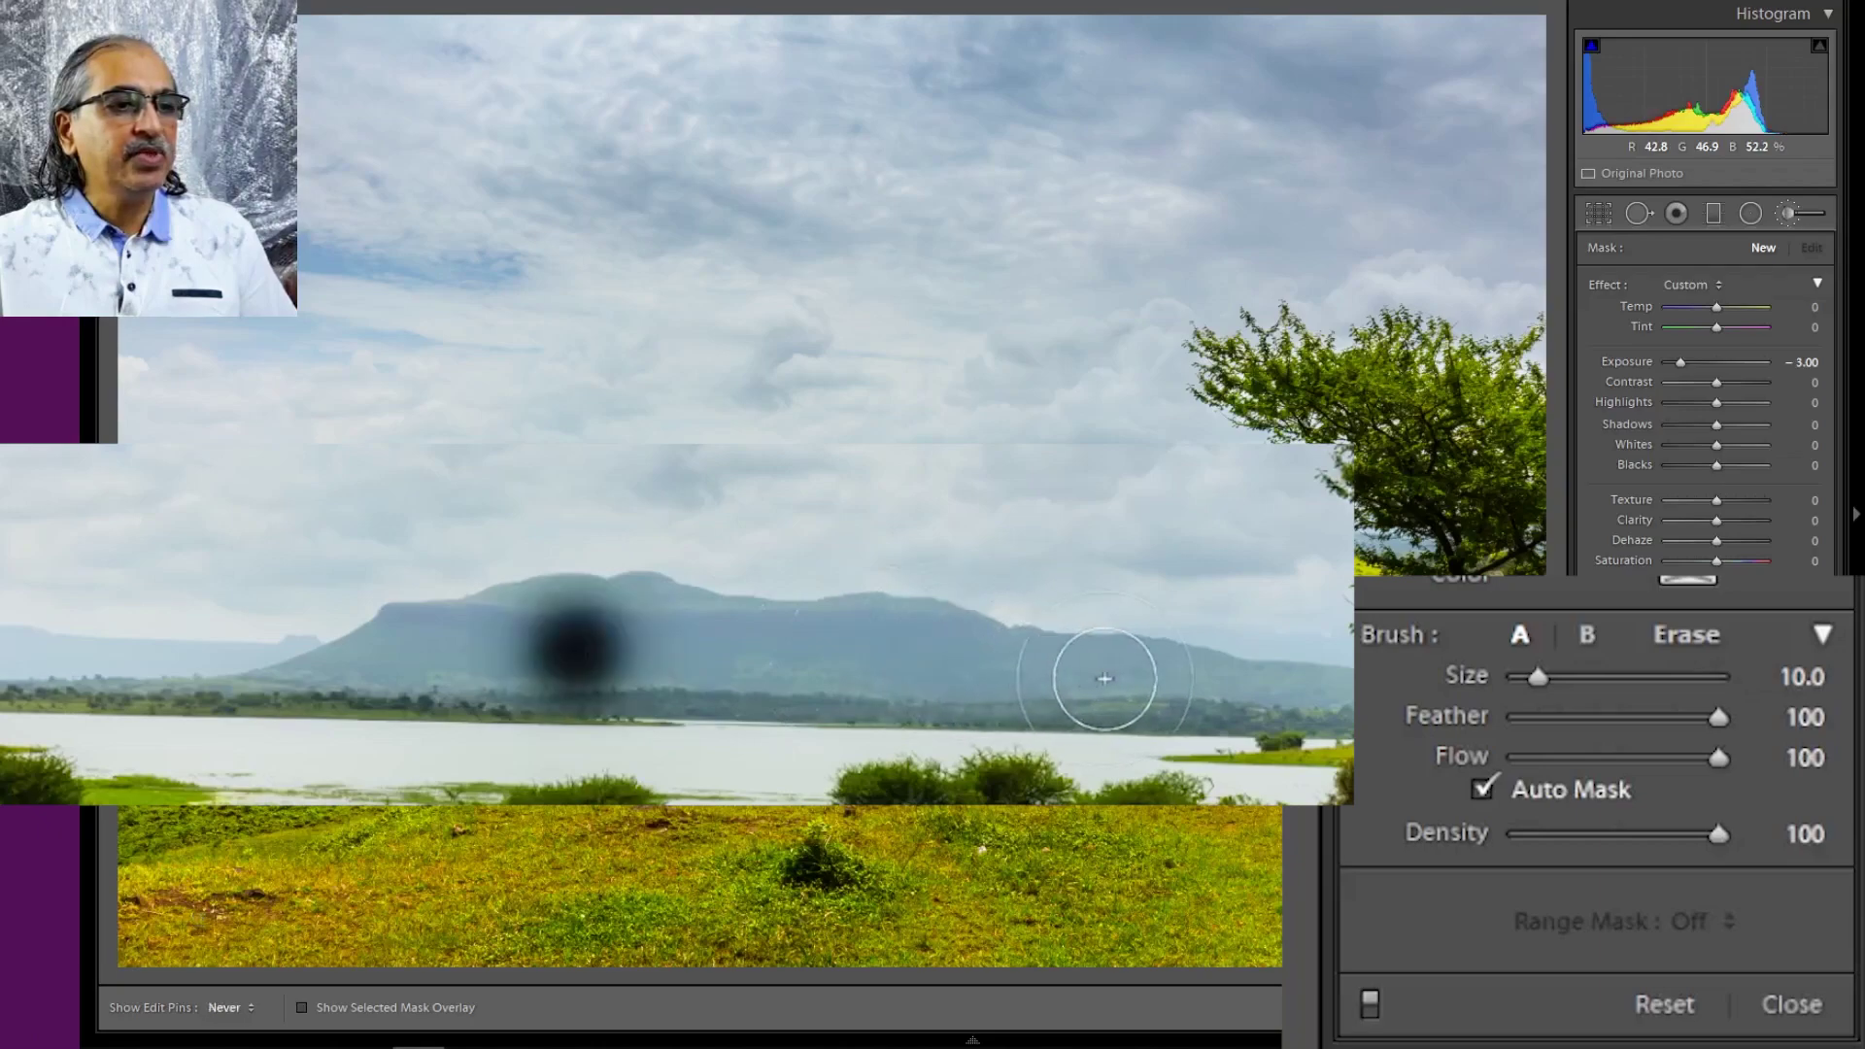
left_click(1301, 679, "shift")
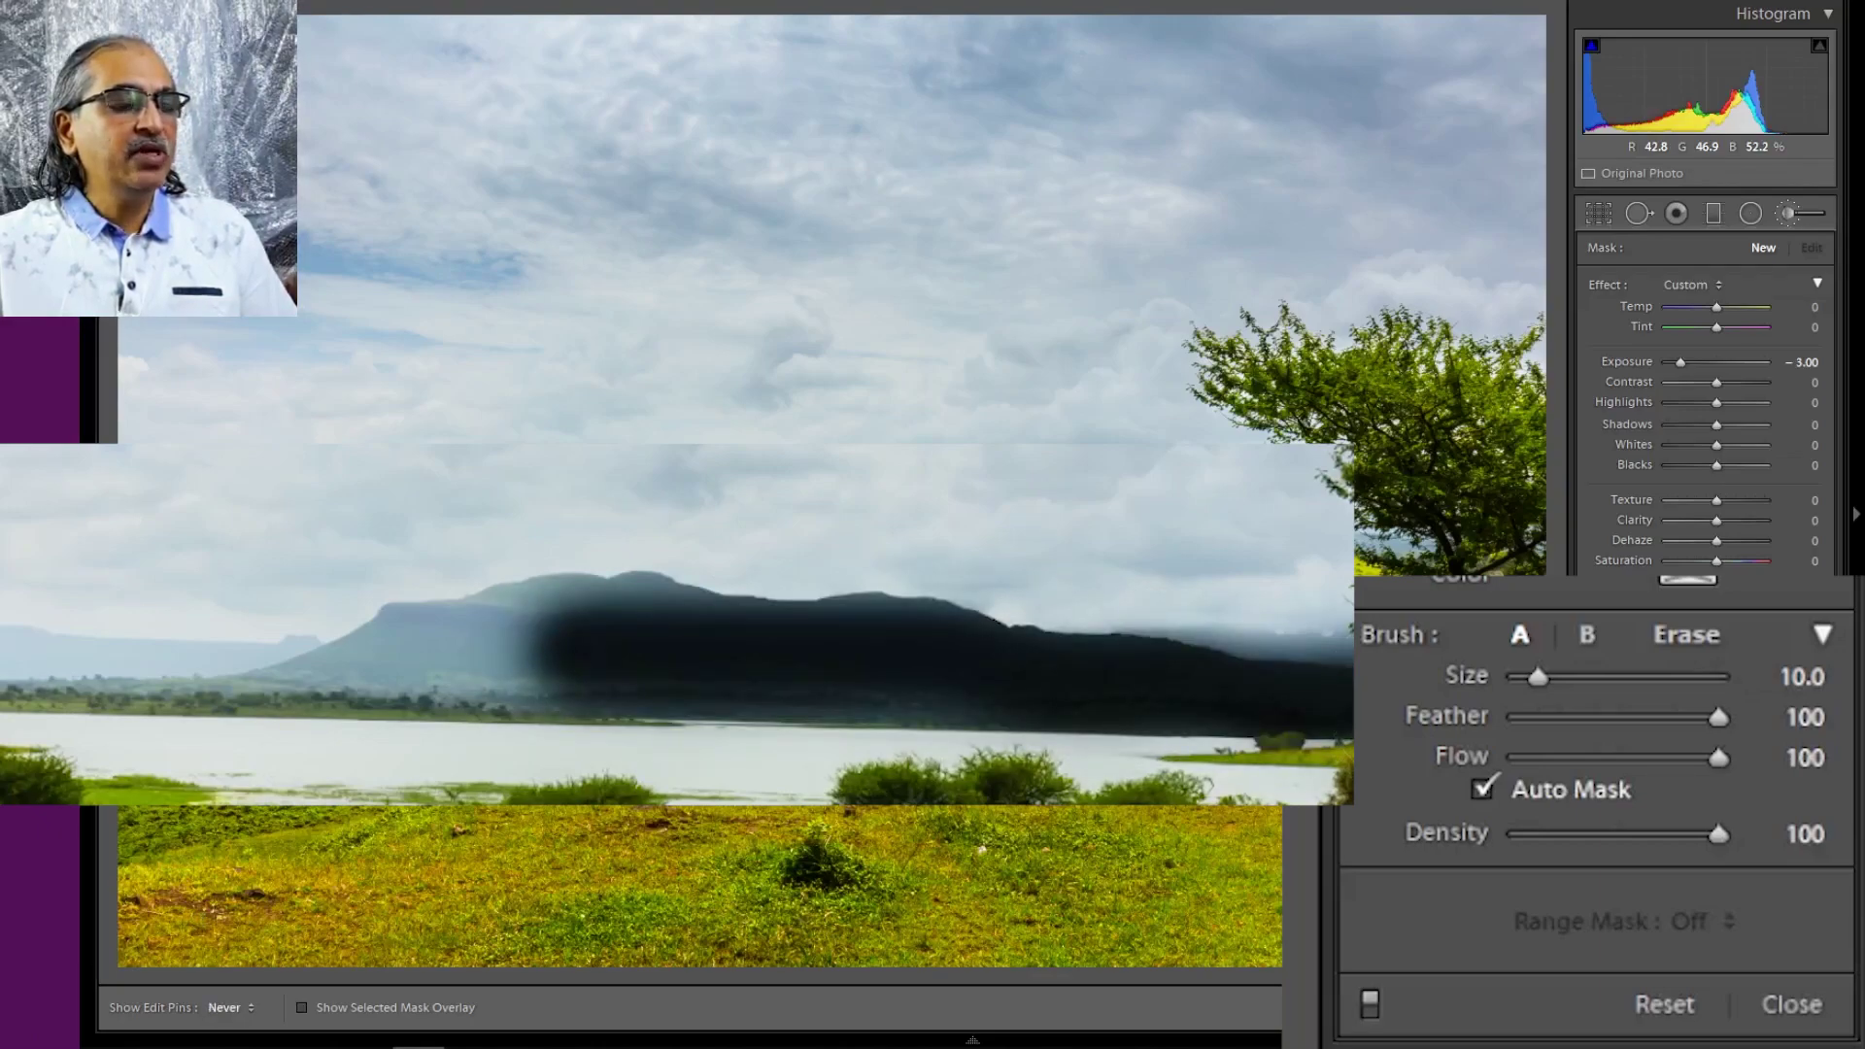
key("h")
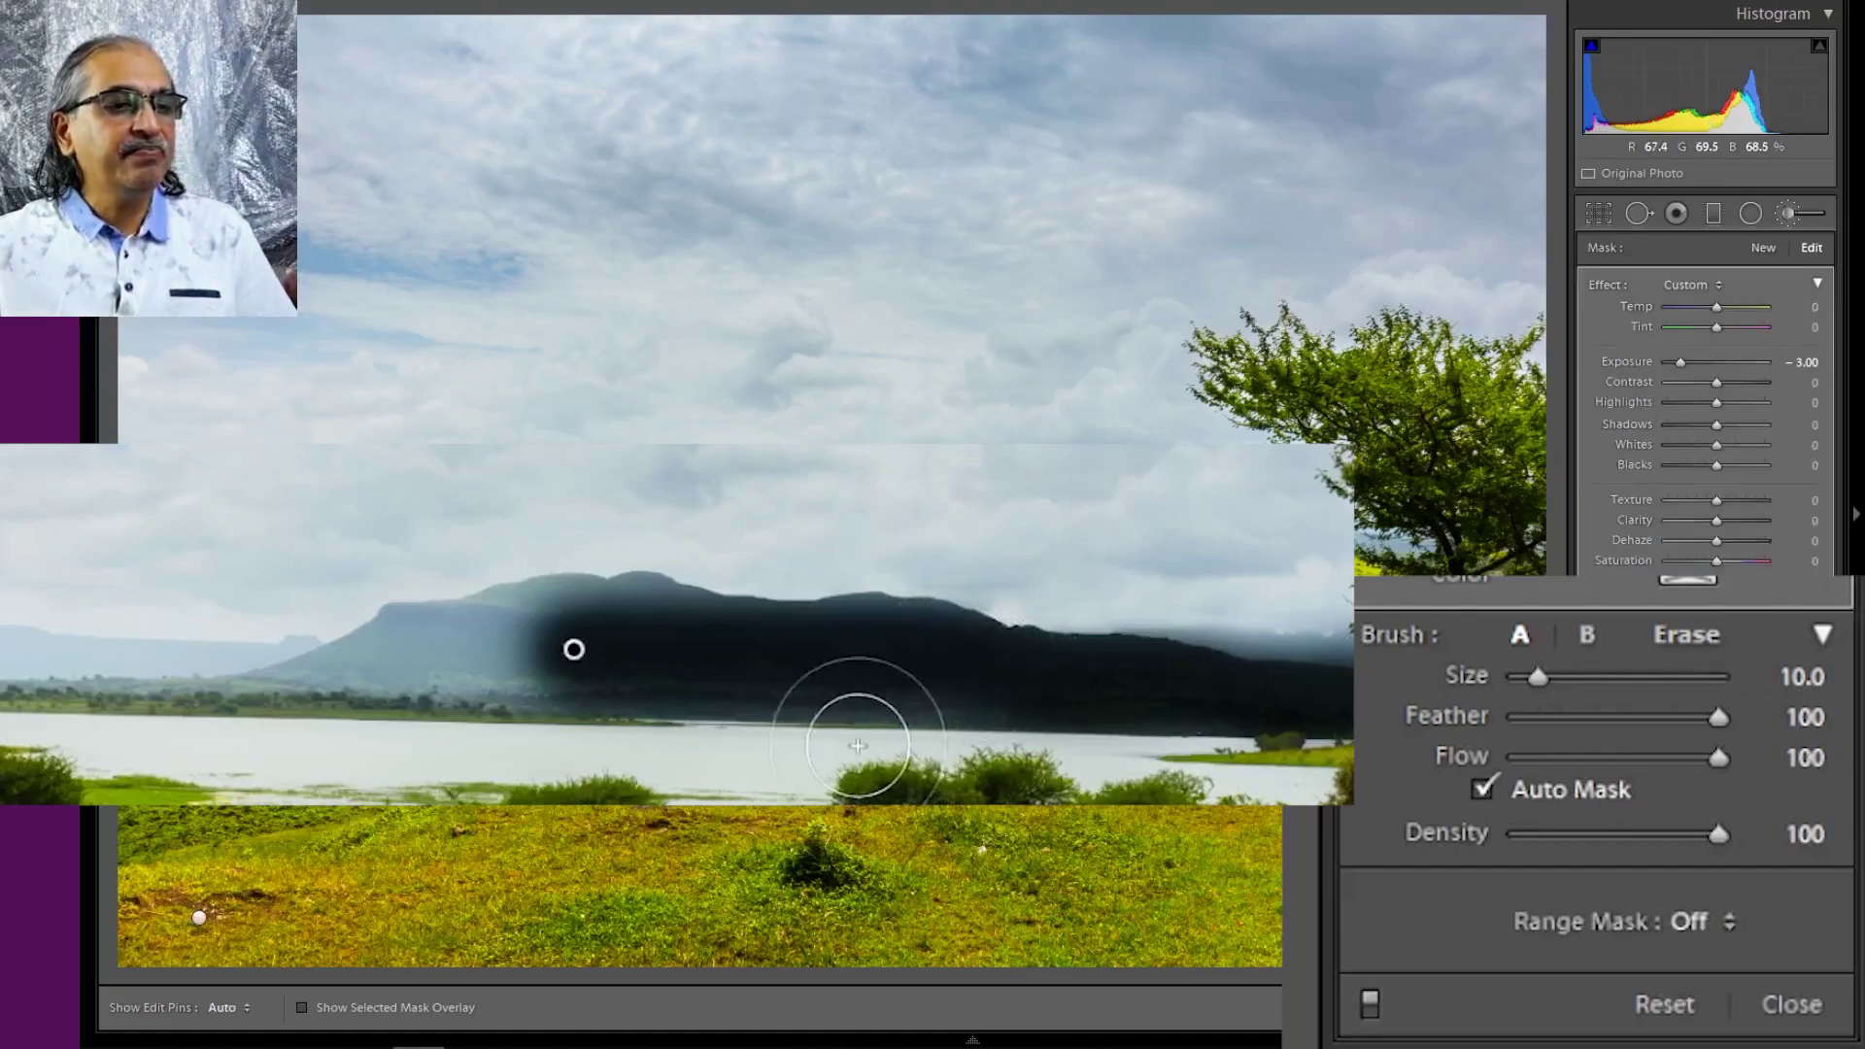
key("bracketleft")
key("bracketleft")
key("bracketleft")
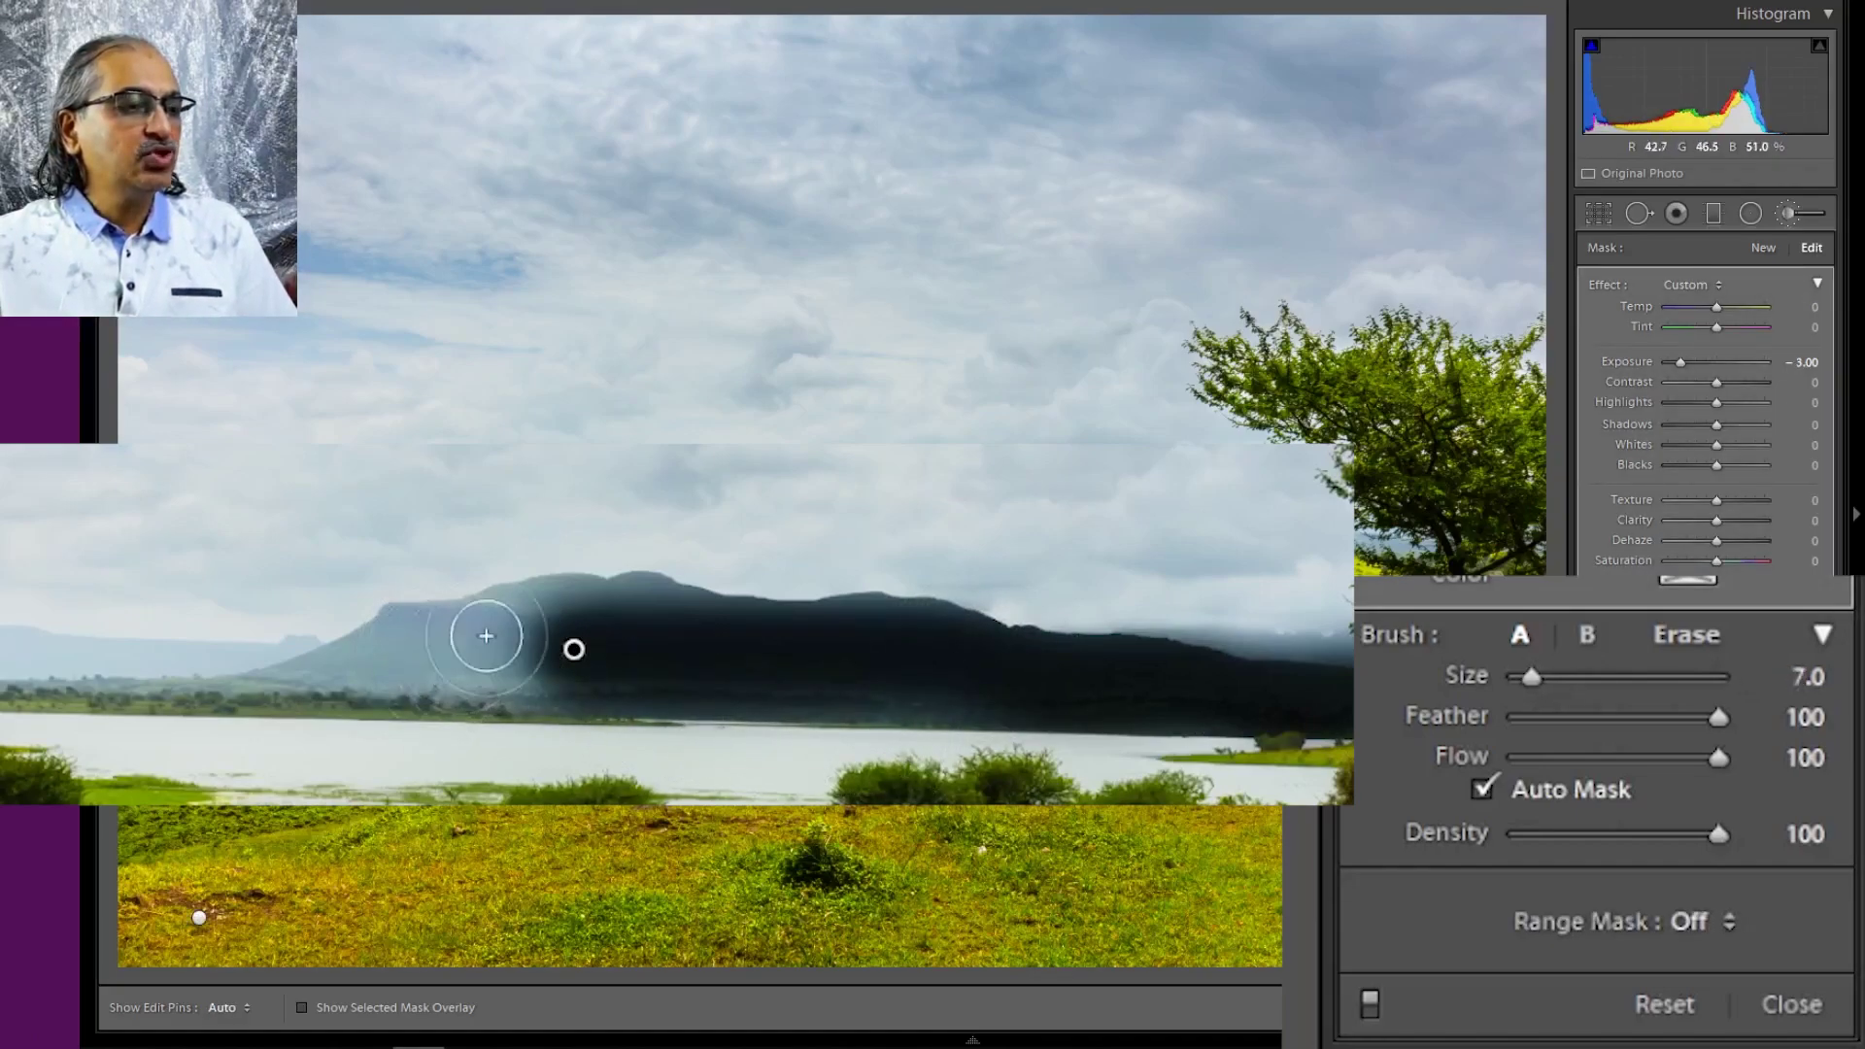
left_click_drag(514, 633, 450, 634)
key("h")
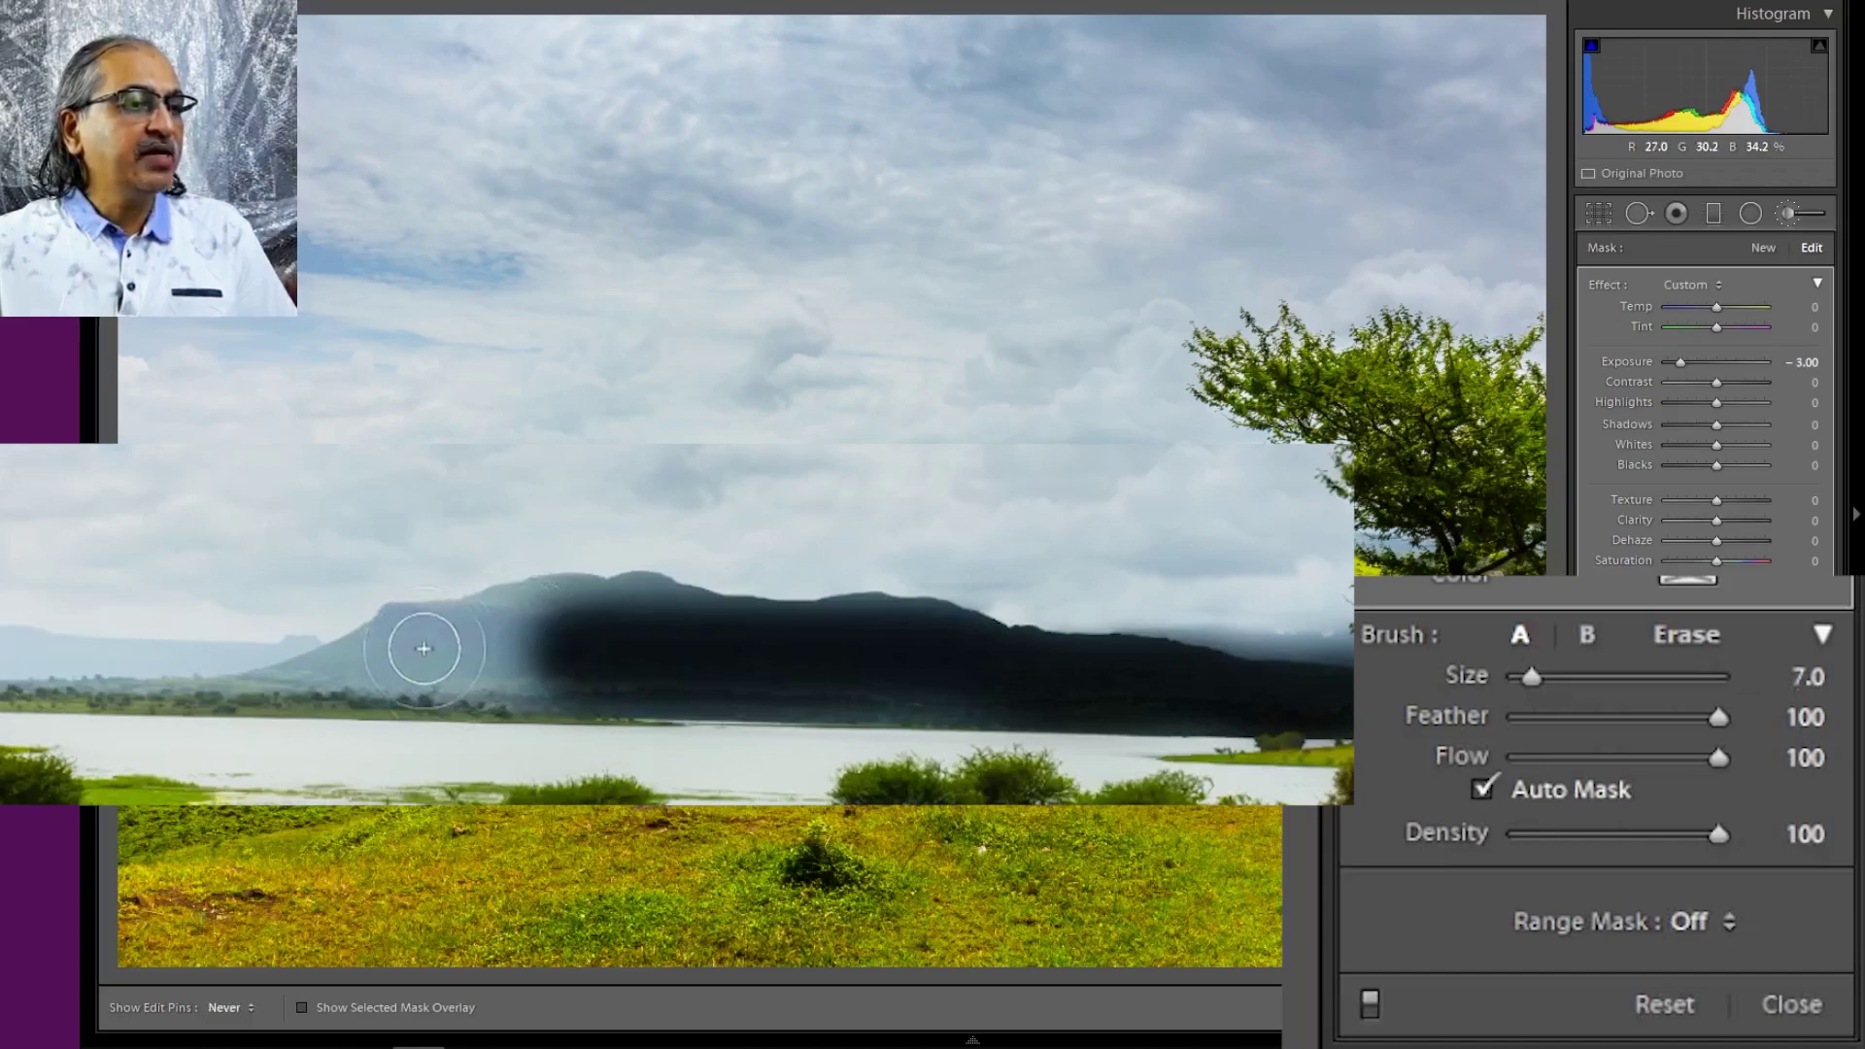
left_click_drag(354, 678, 499, 699)
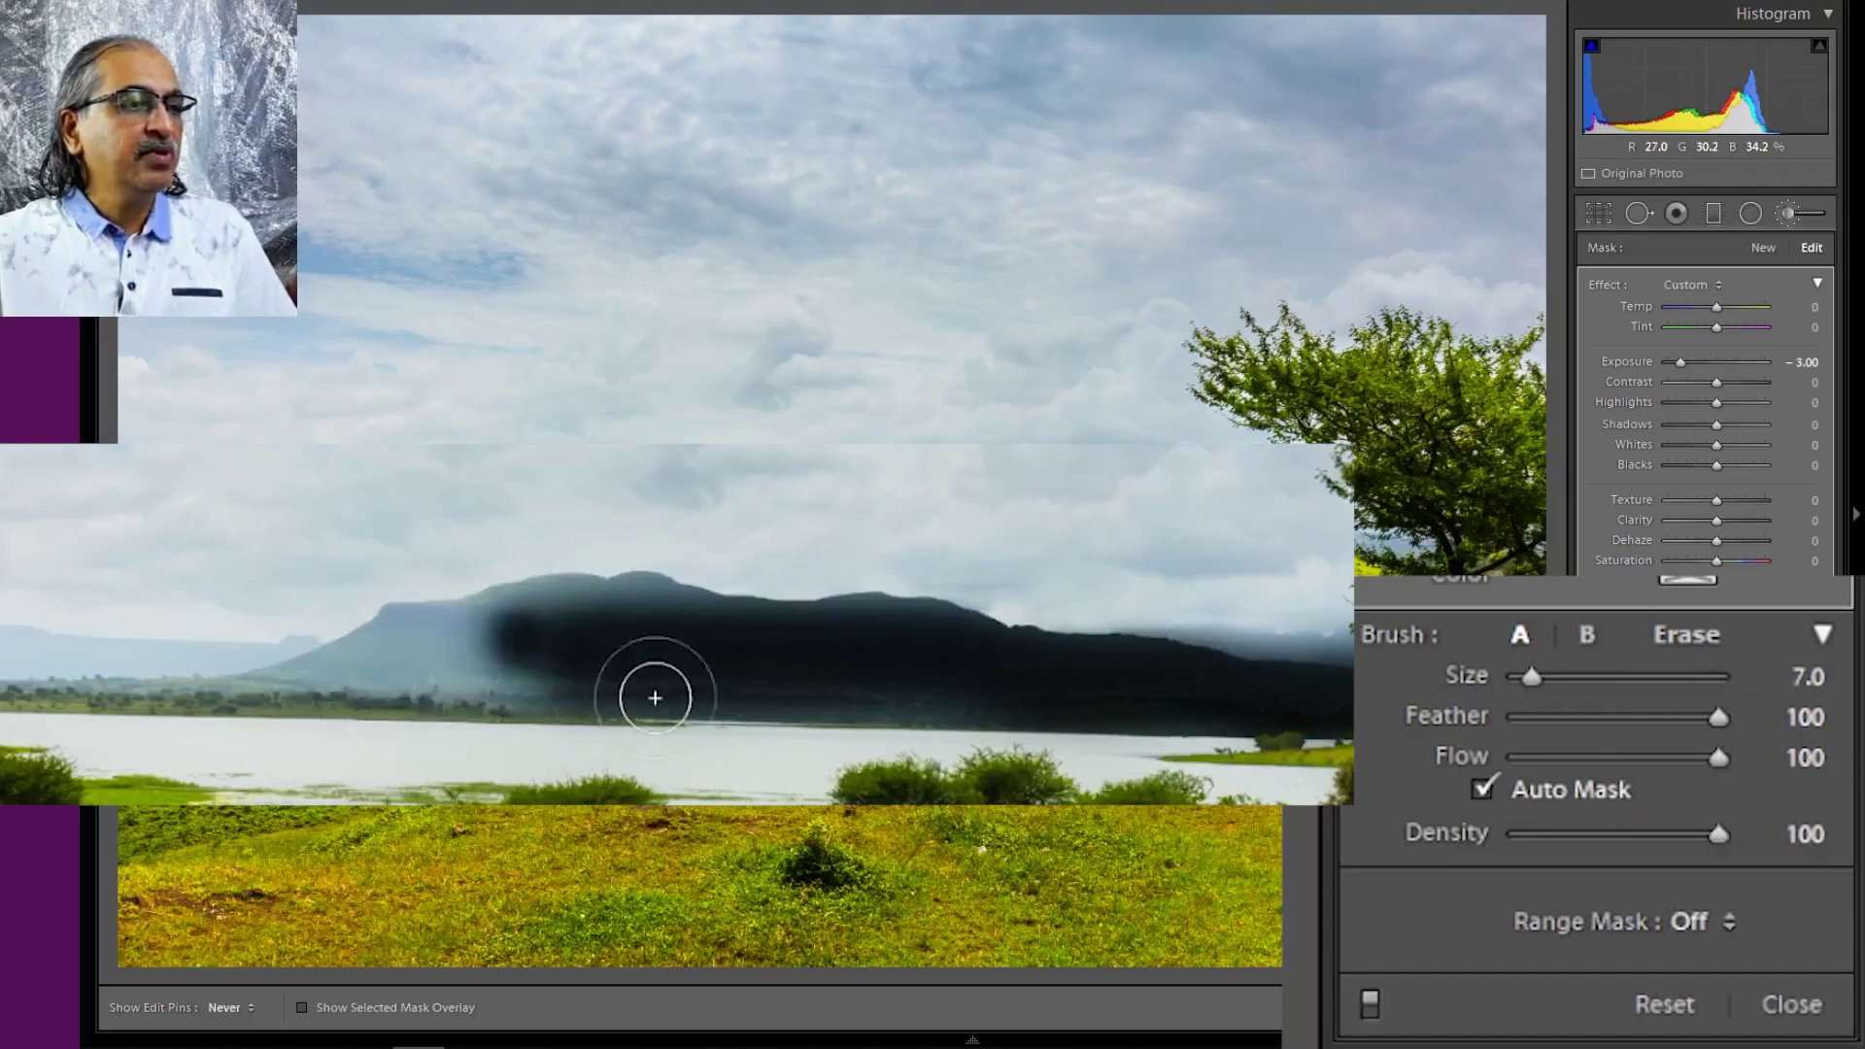
left_click_drag(654, 697, 292, 678)
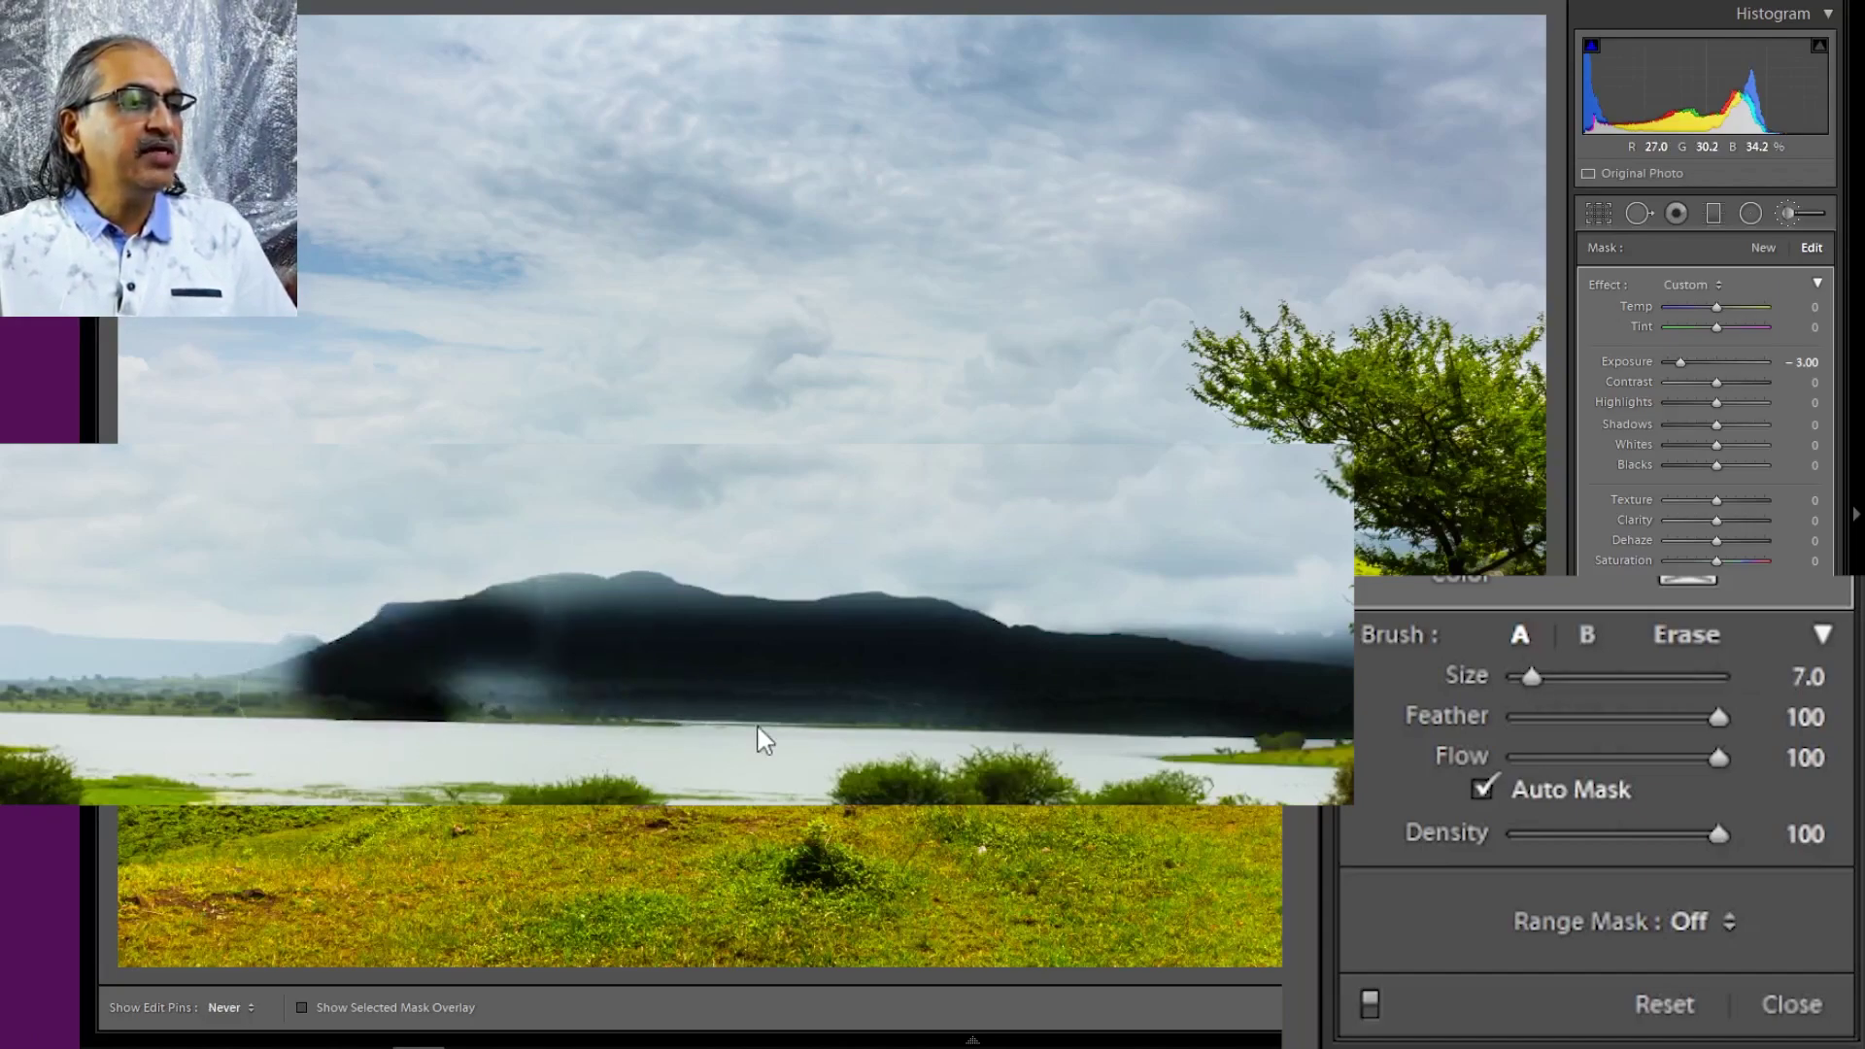
key("h")
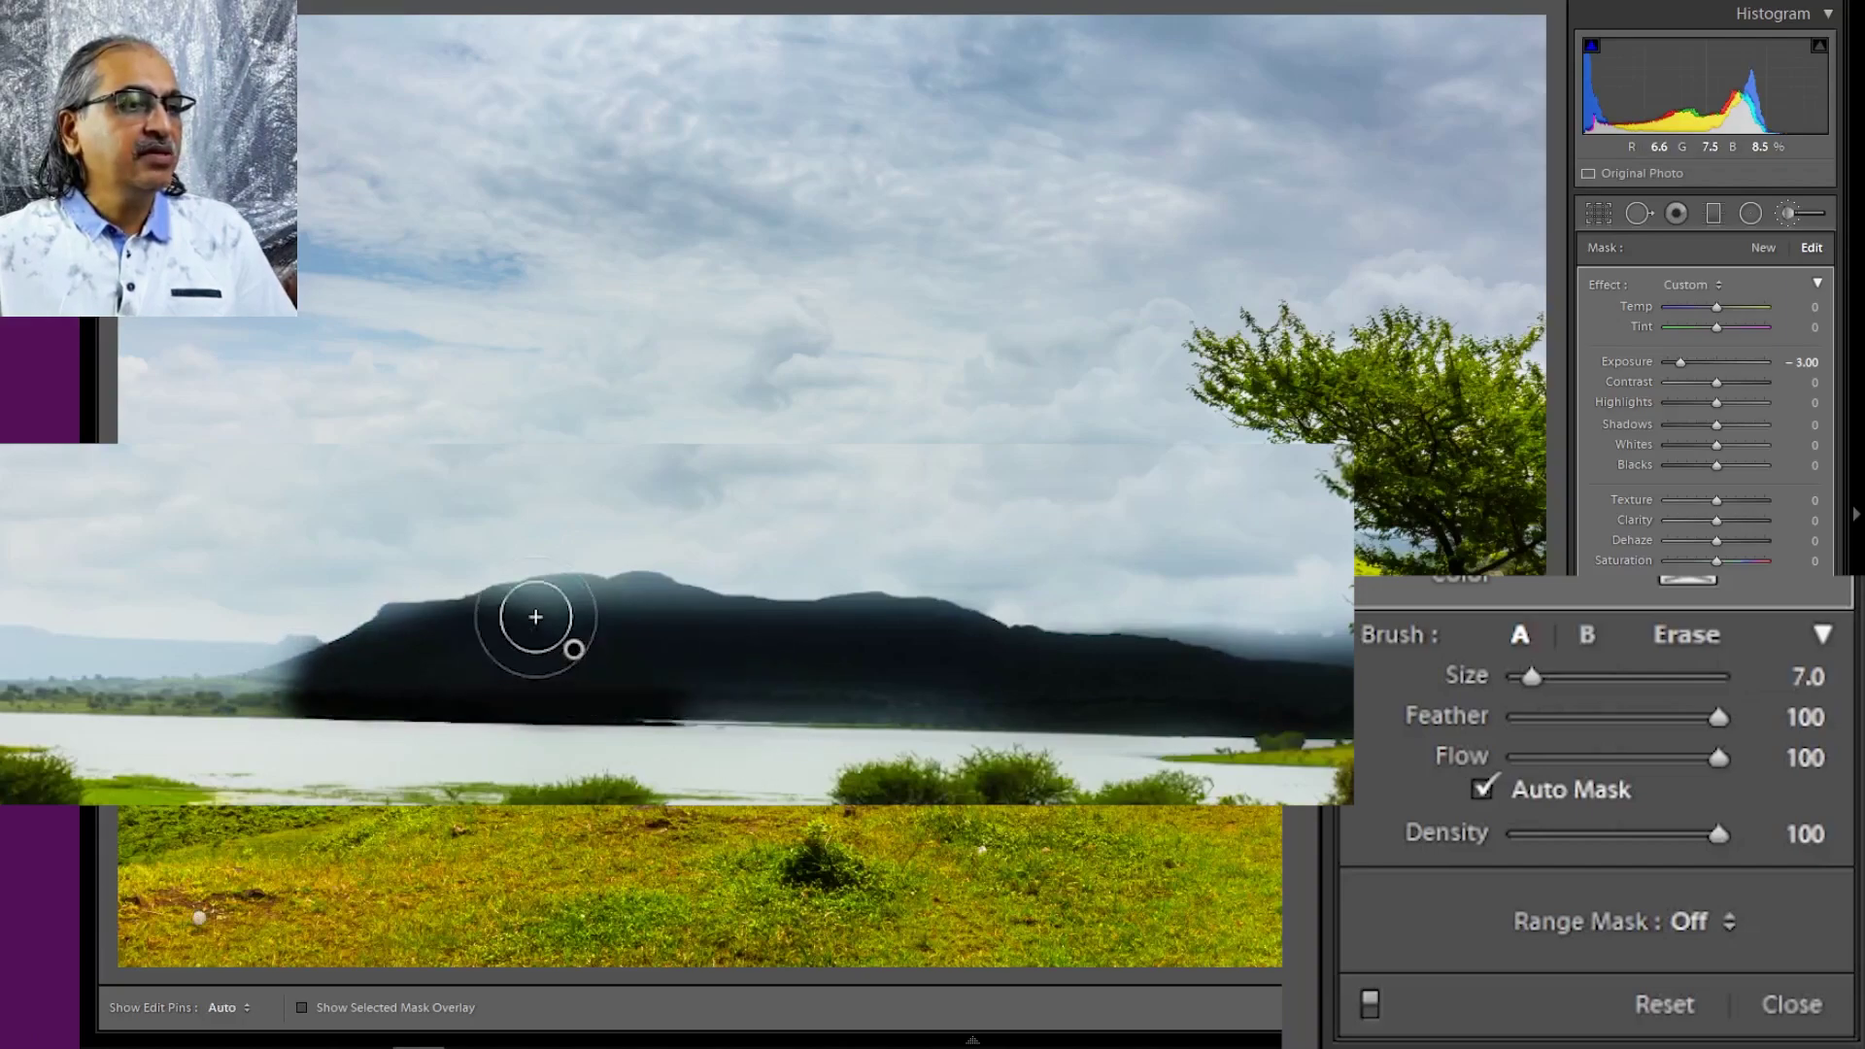
Shrink the brush further and burn the shoreline beneath the mountain
scroll(535, 617, "down", 2)
key("h")
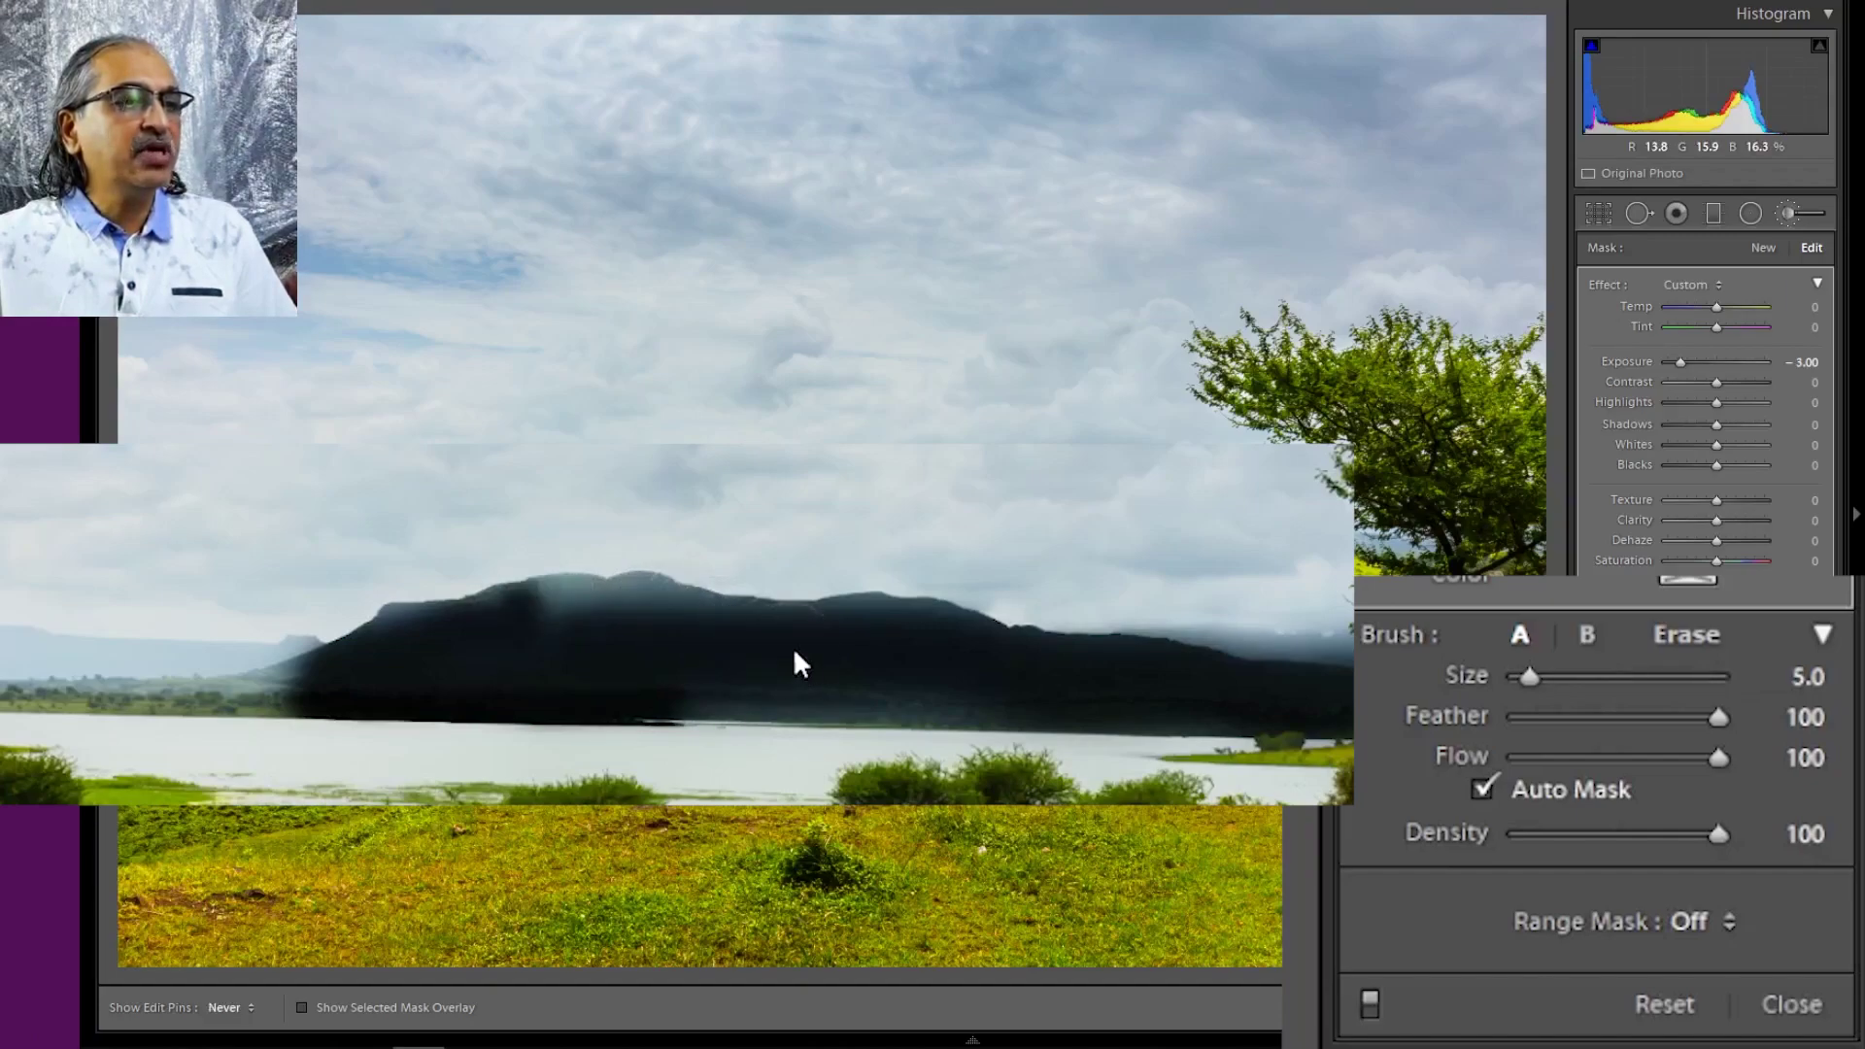
key("h")
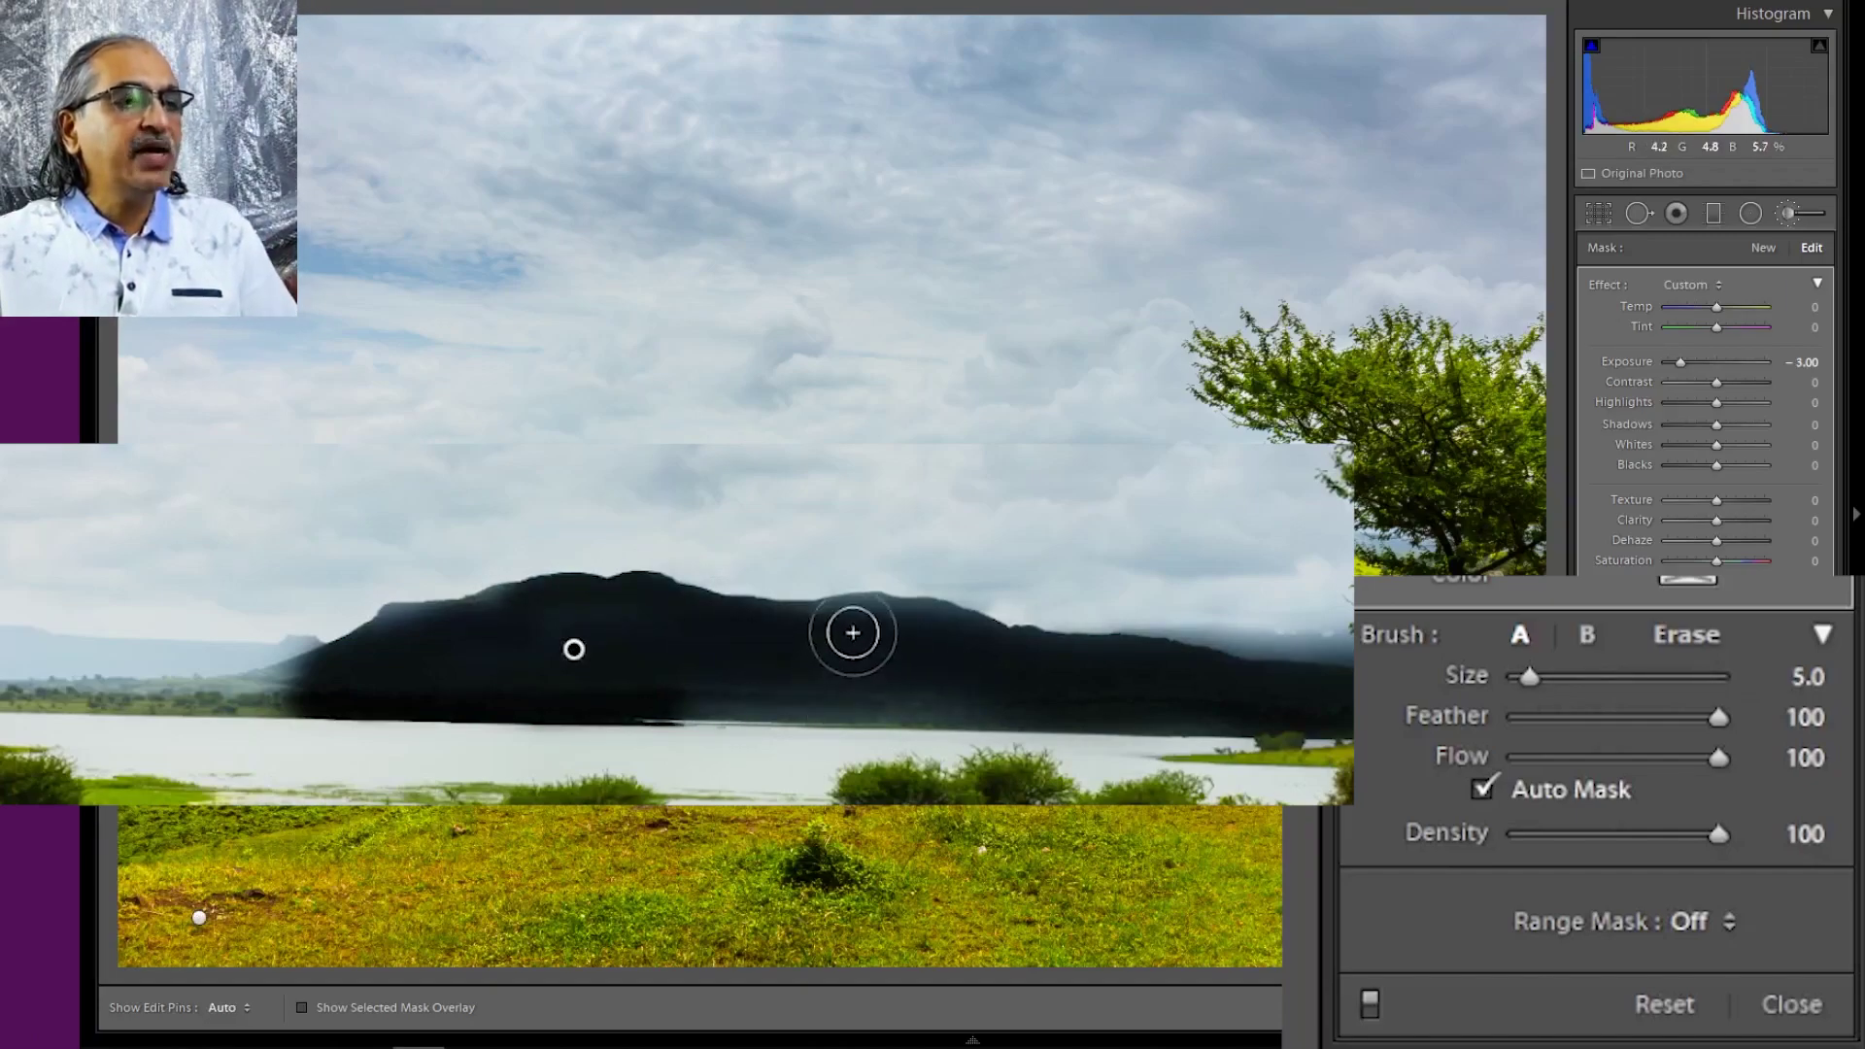
key("h")
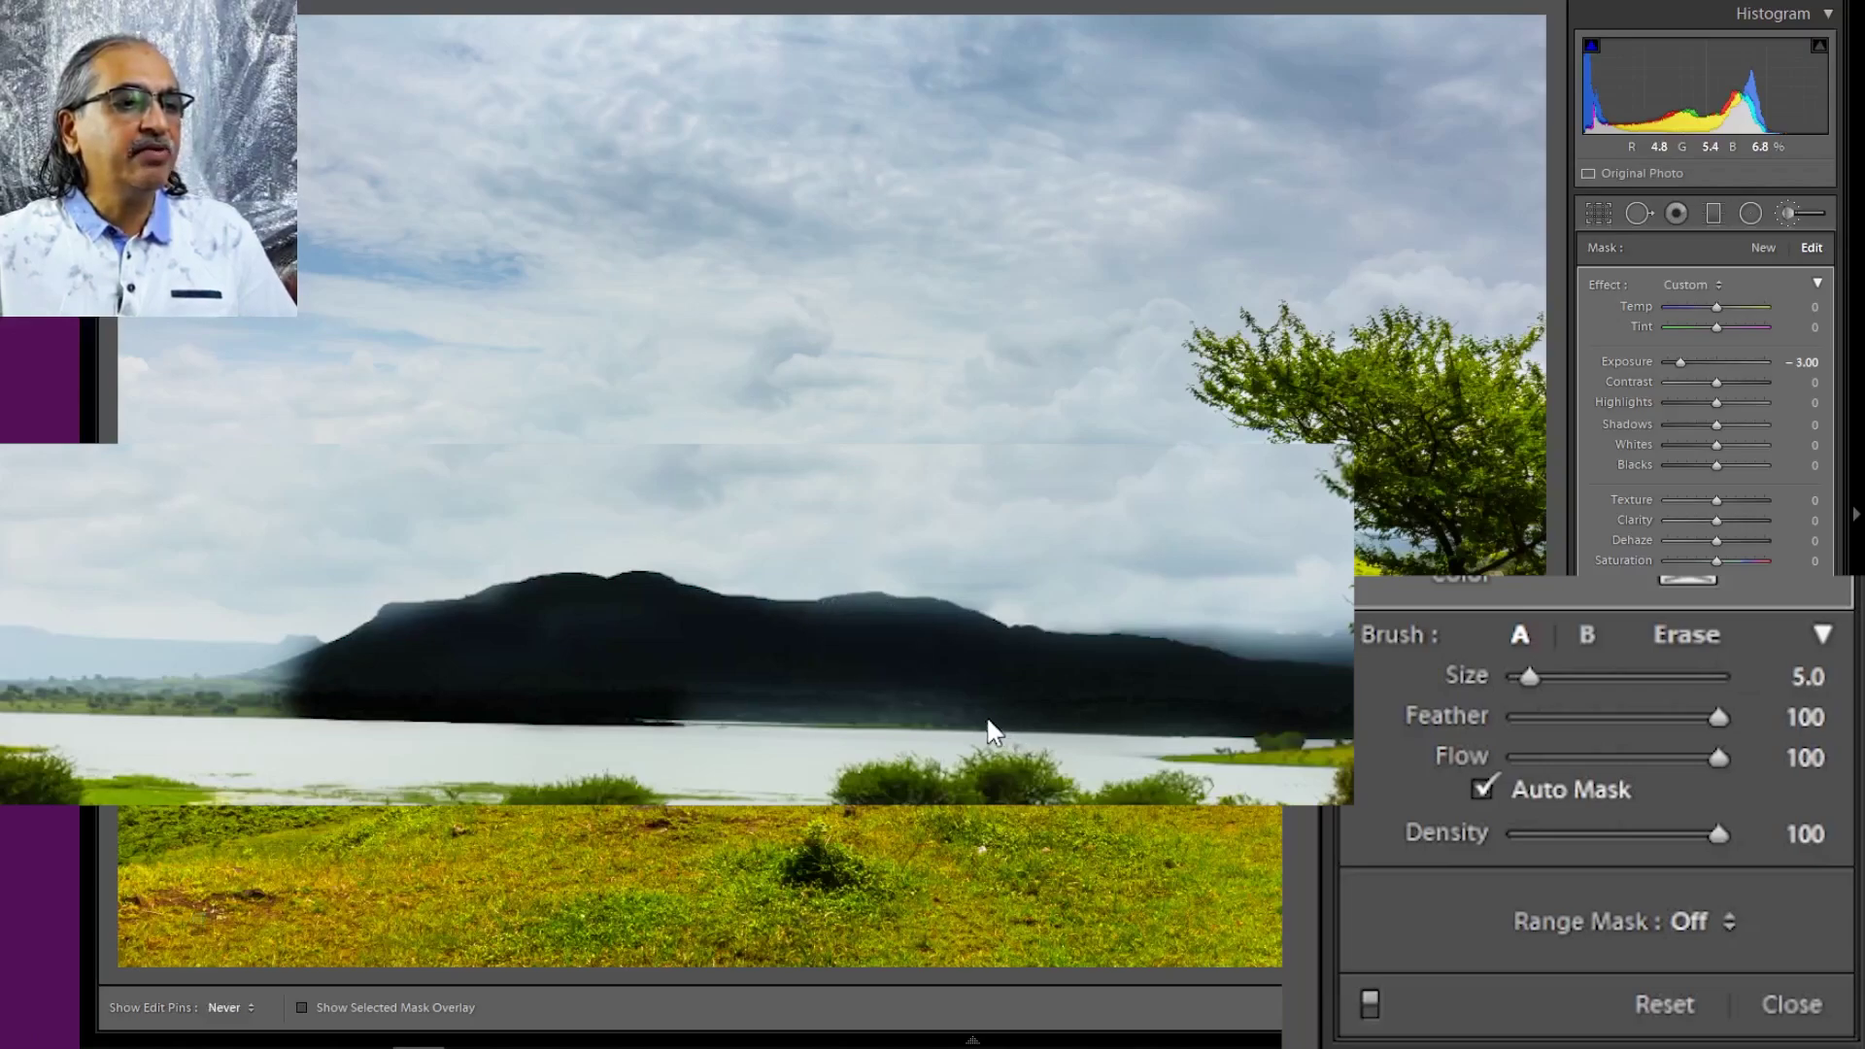
left_click_drag(899, 701, 694, 708)
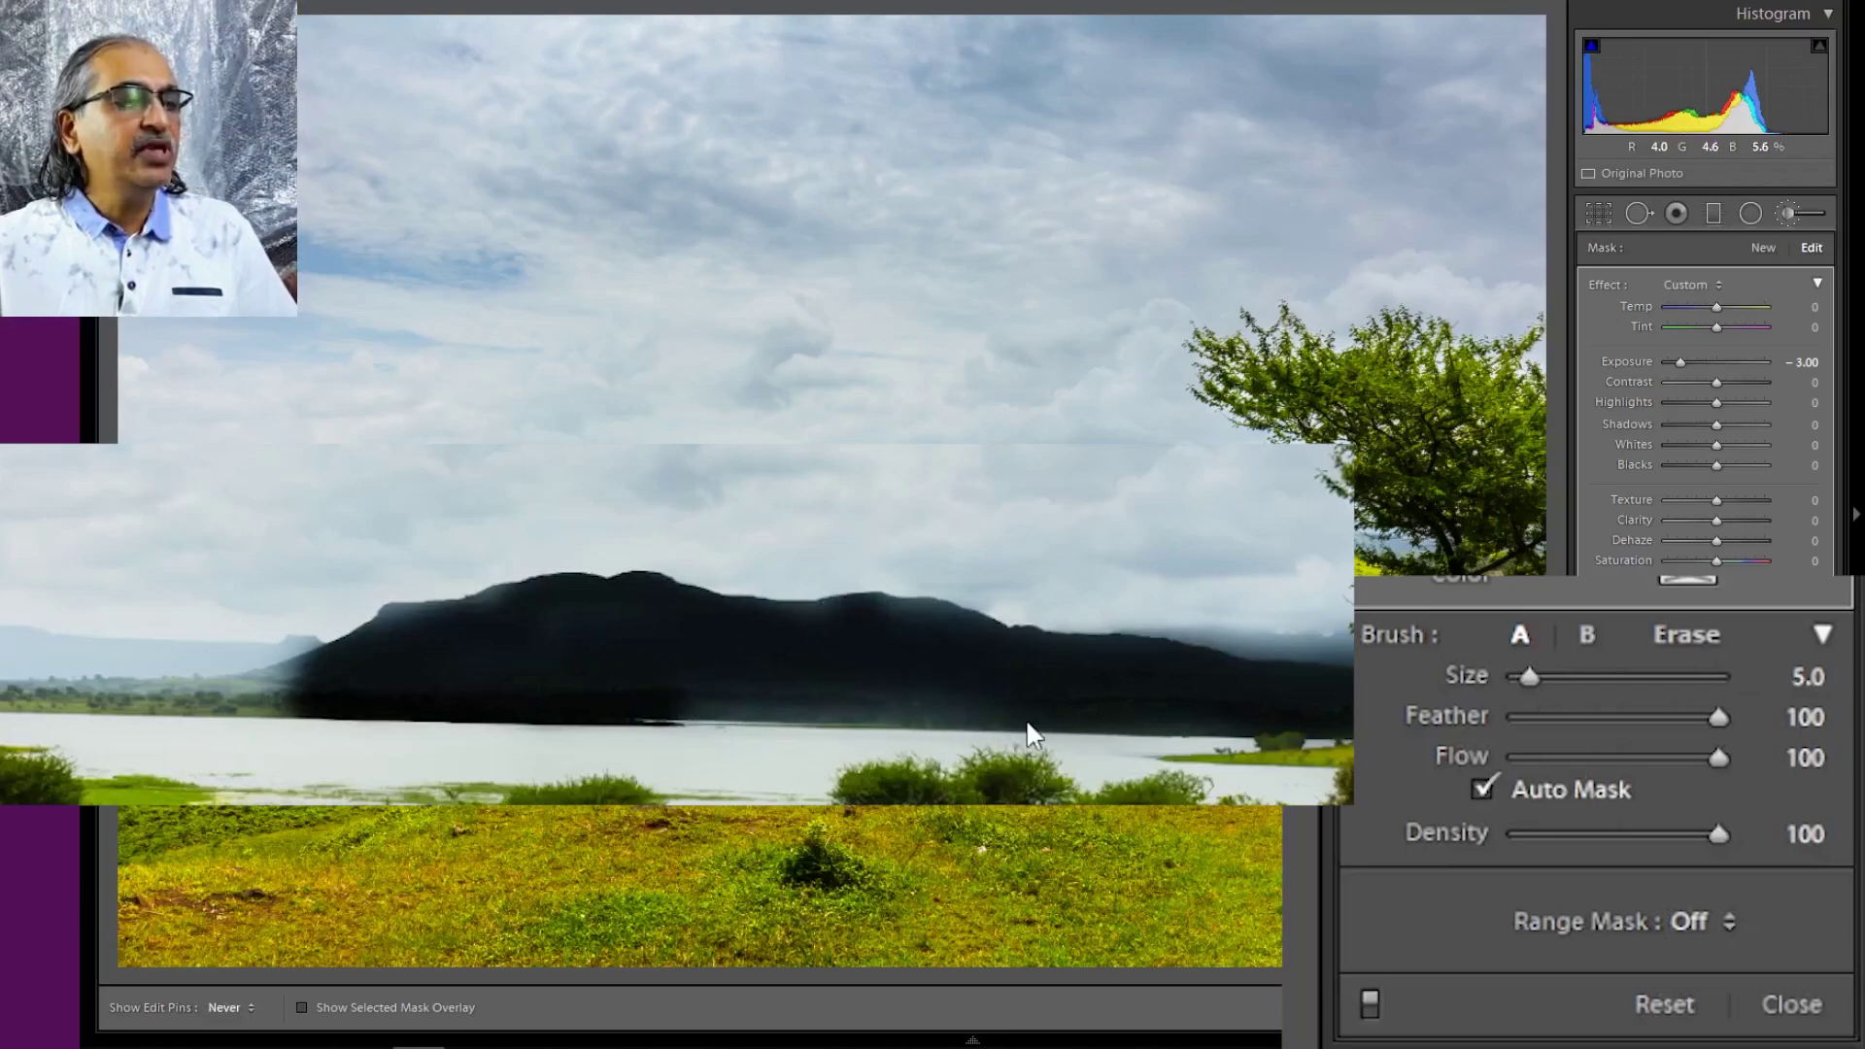
key("h")
left_click_drag(1019, 715, 718, 719)
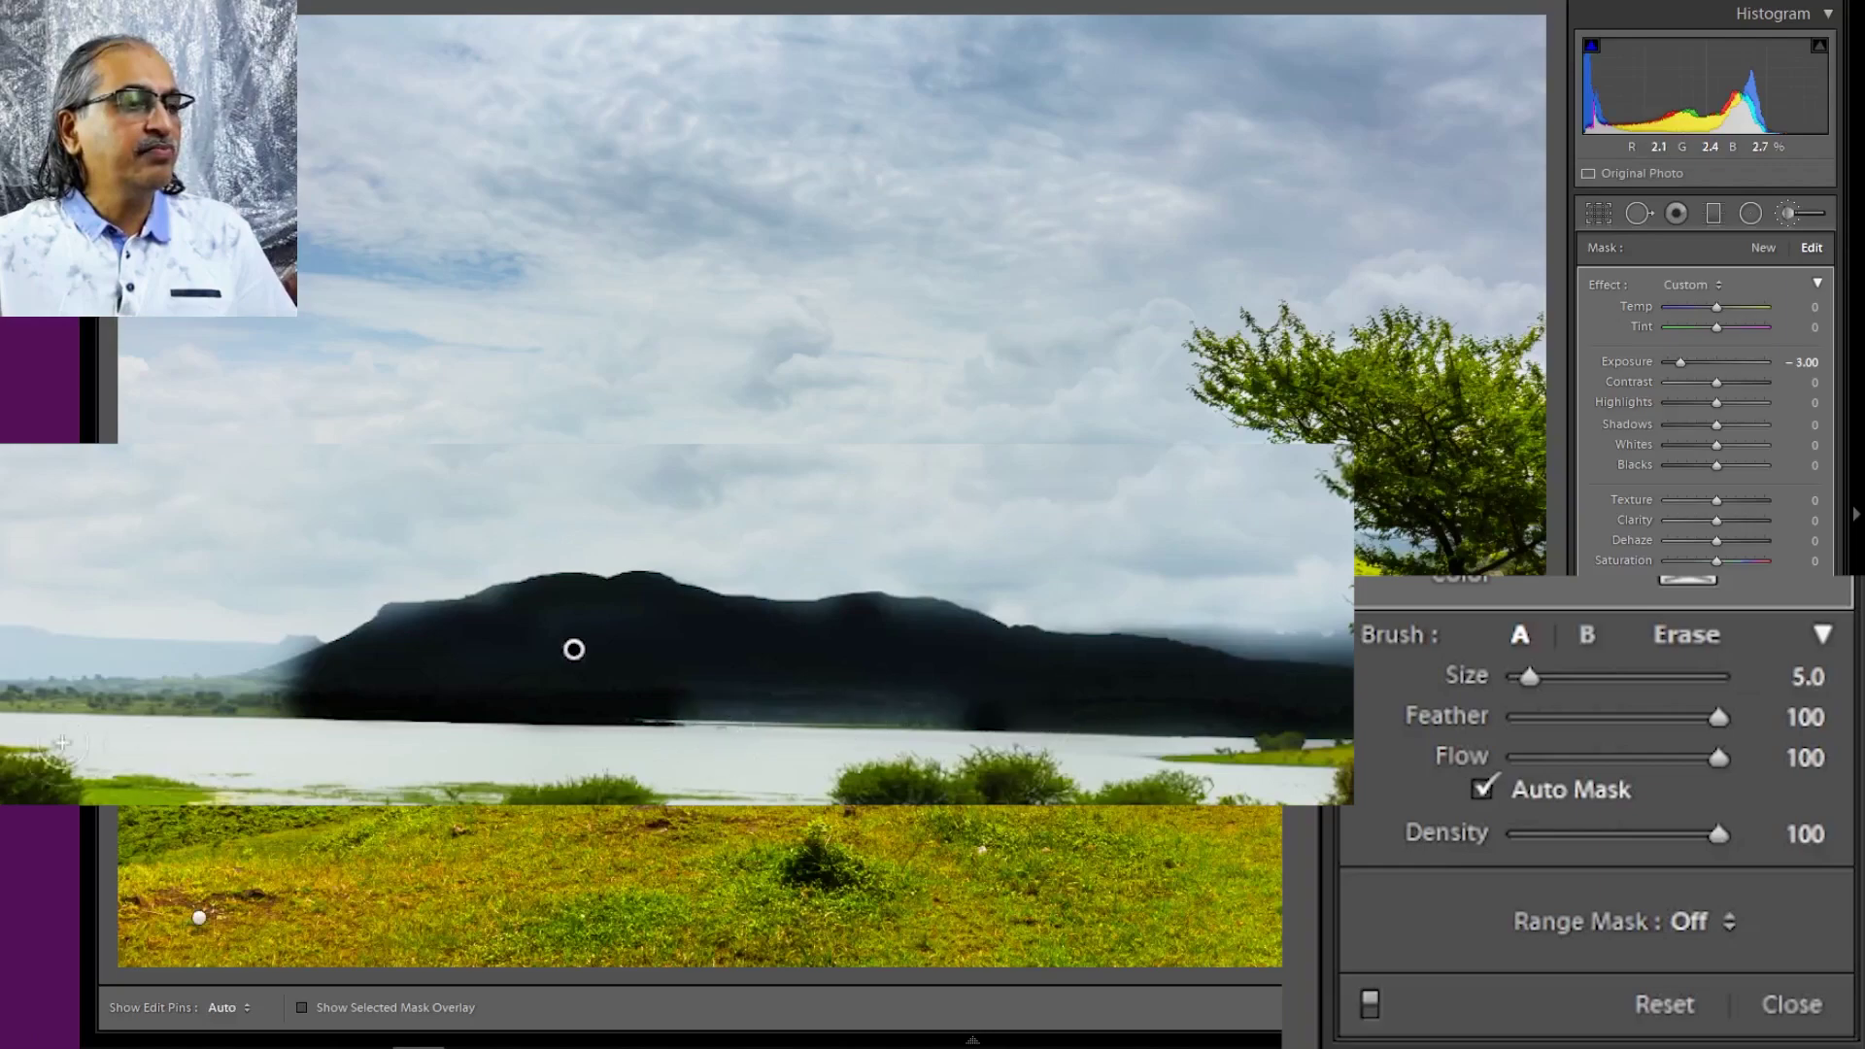
scroll(573, 649, "down", 2)
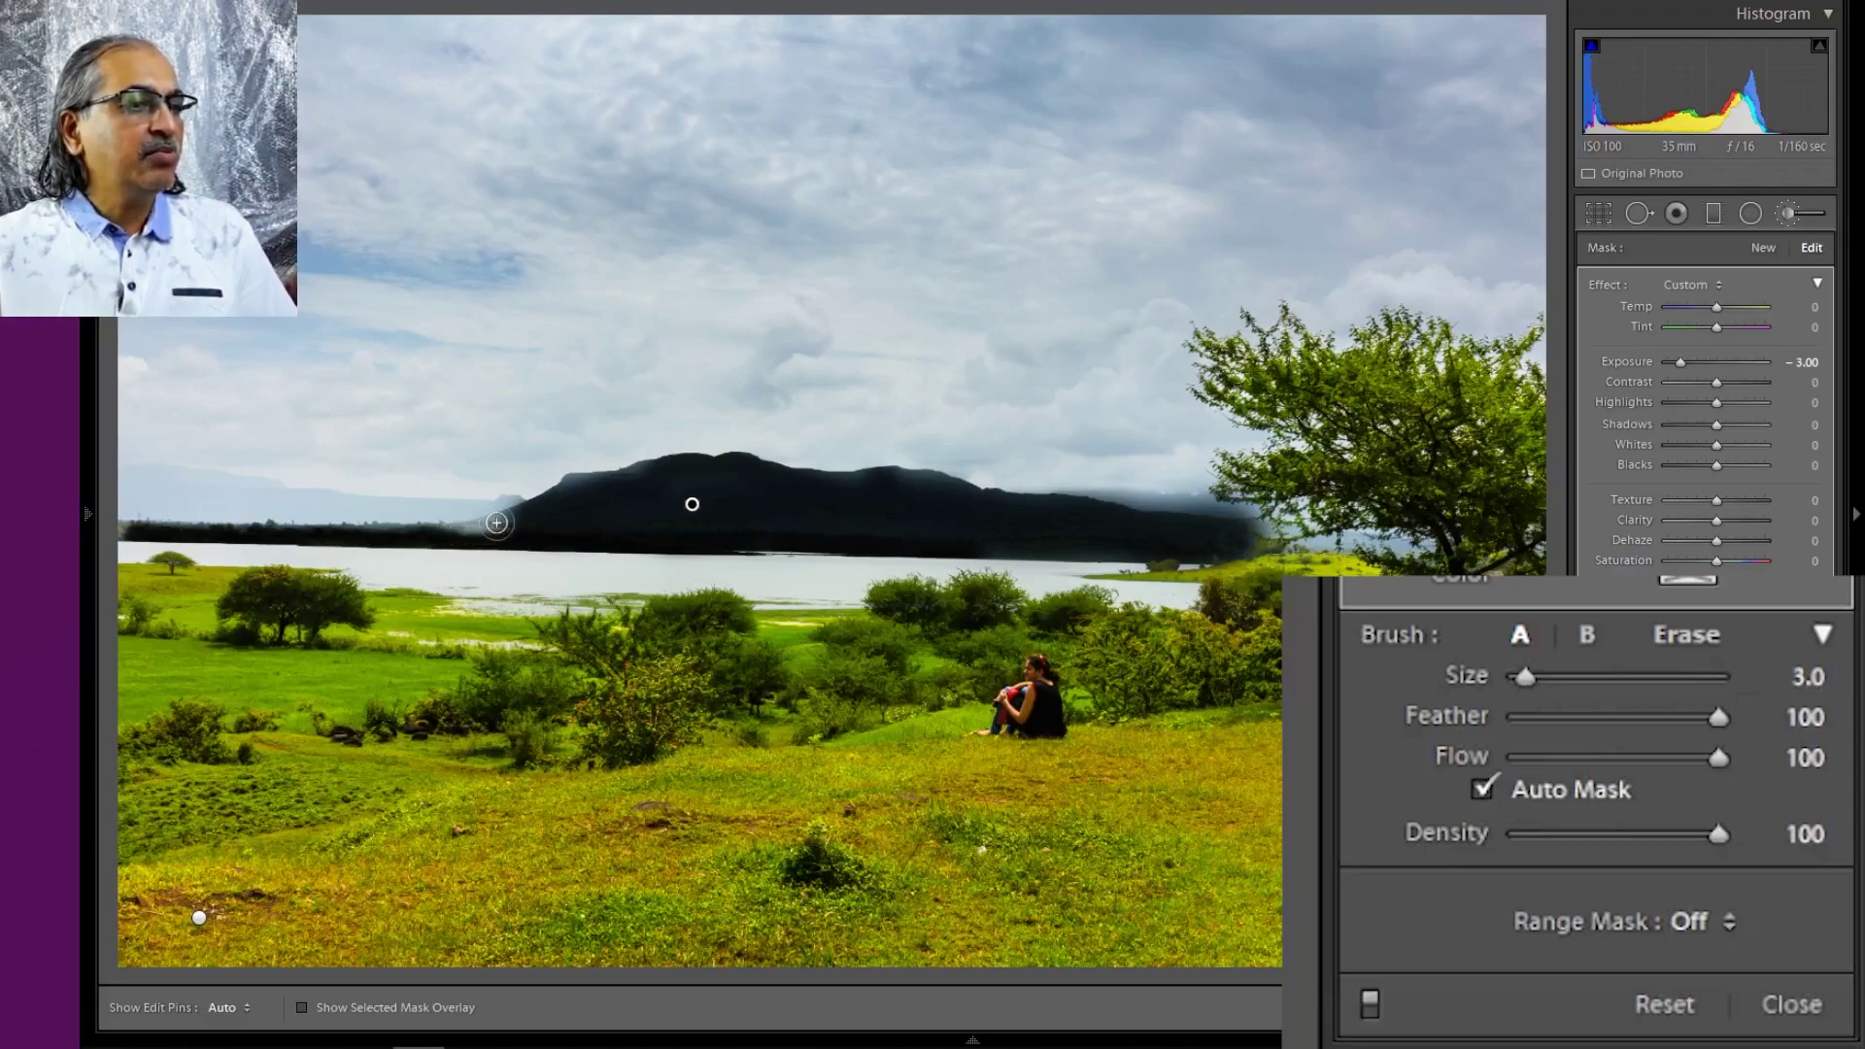
Ease the mountain burn's exposure from −3.00 to −0.44
key("h")
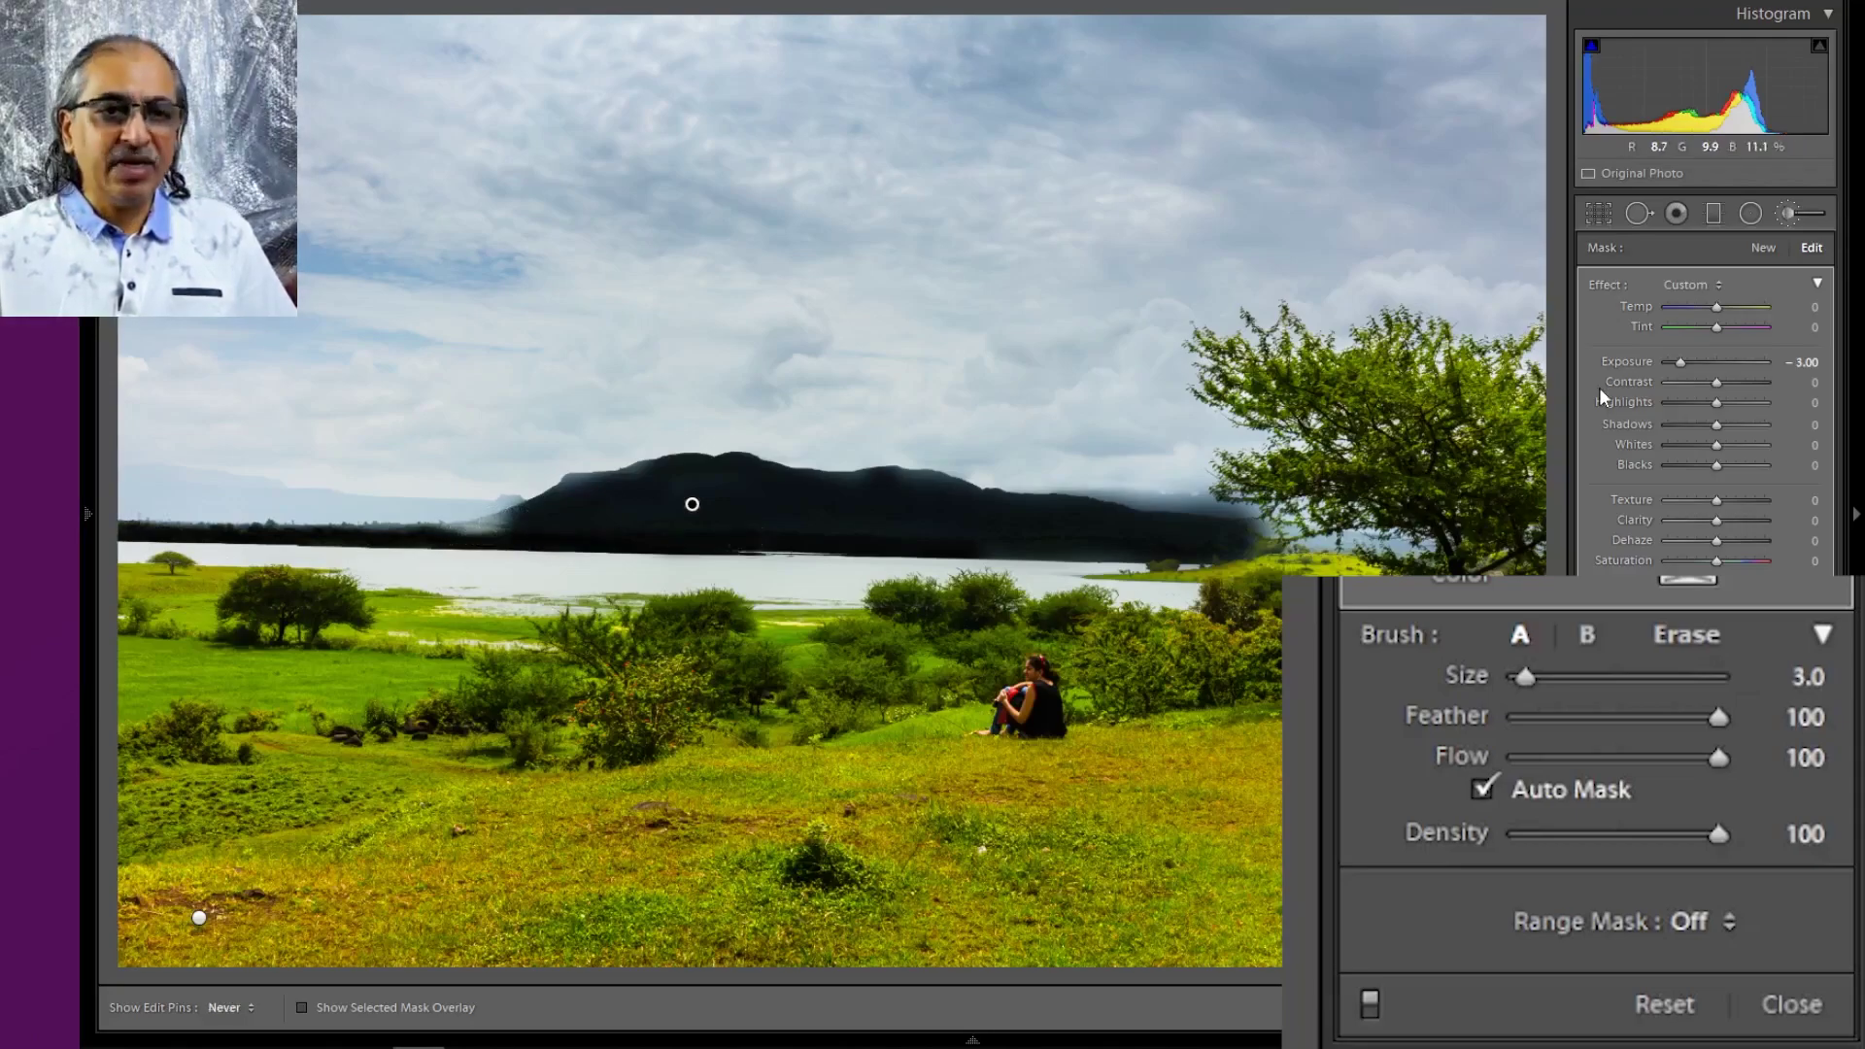
key("h")
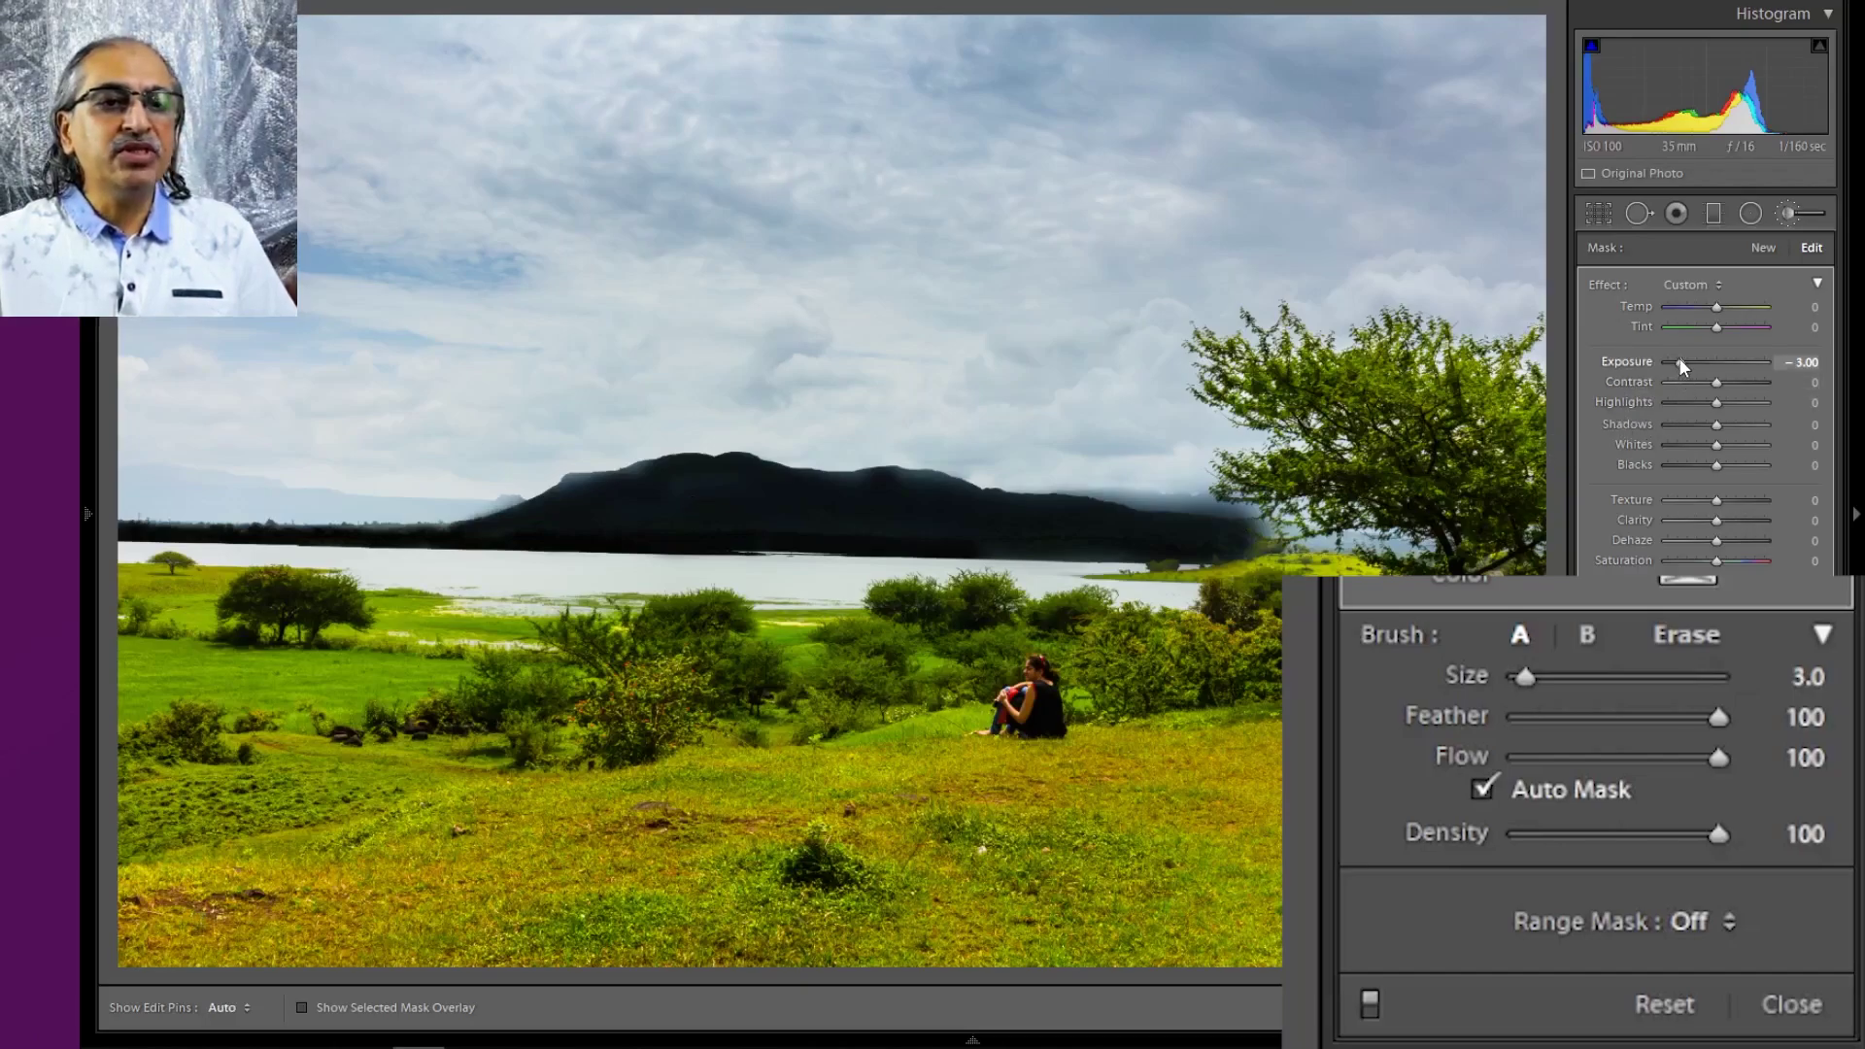
left_click_drag(1683, 366, 1709, 388)
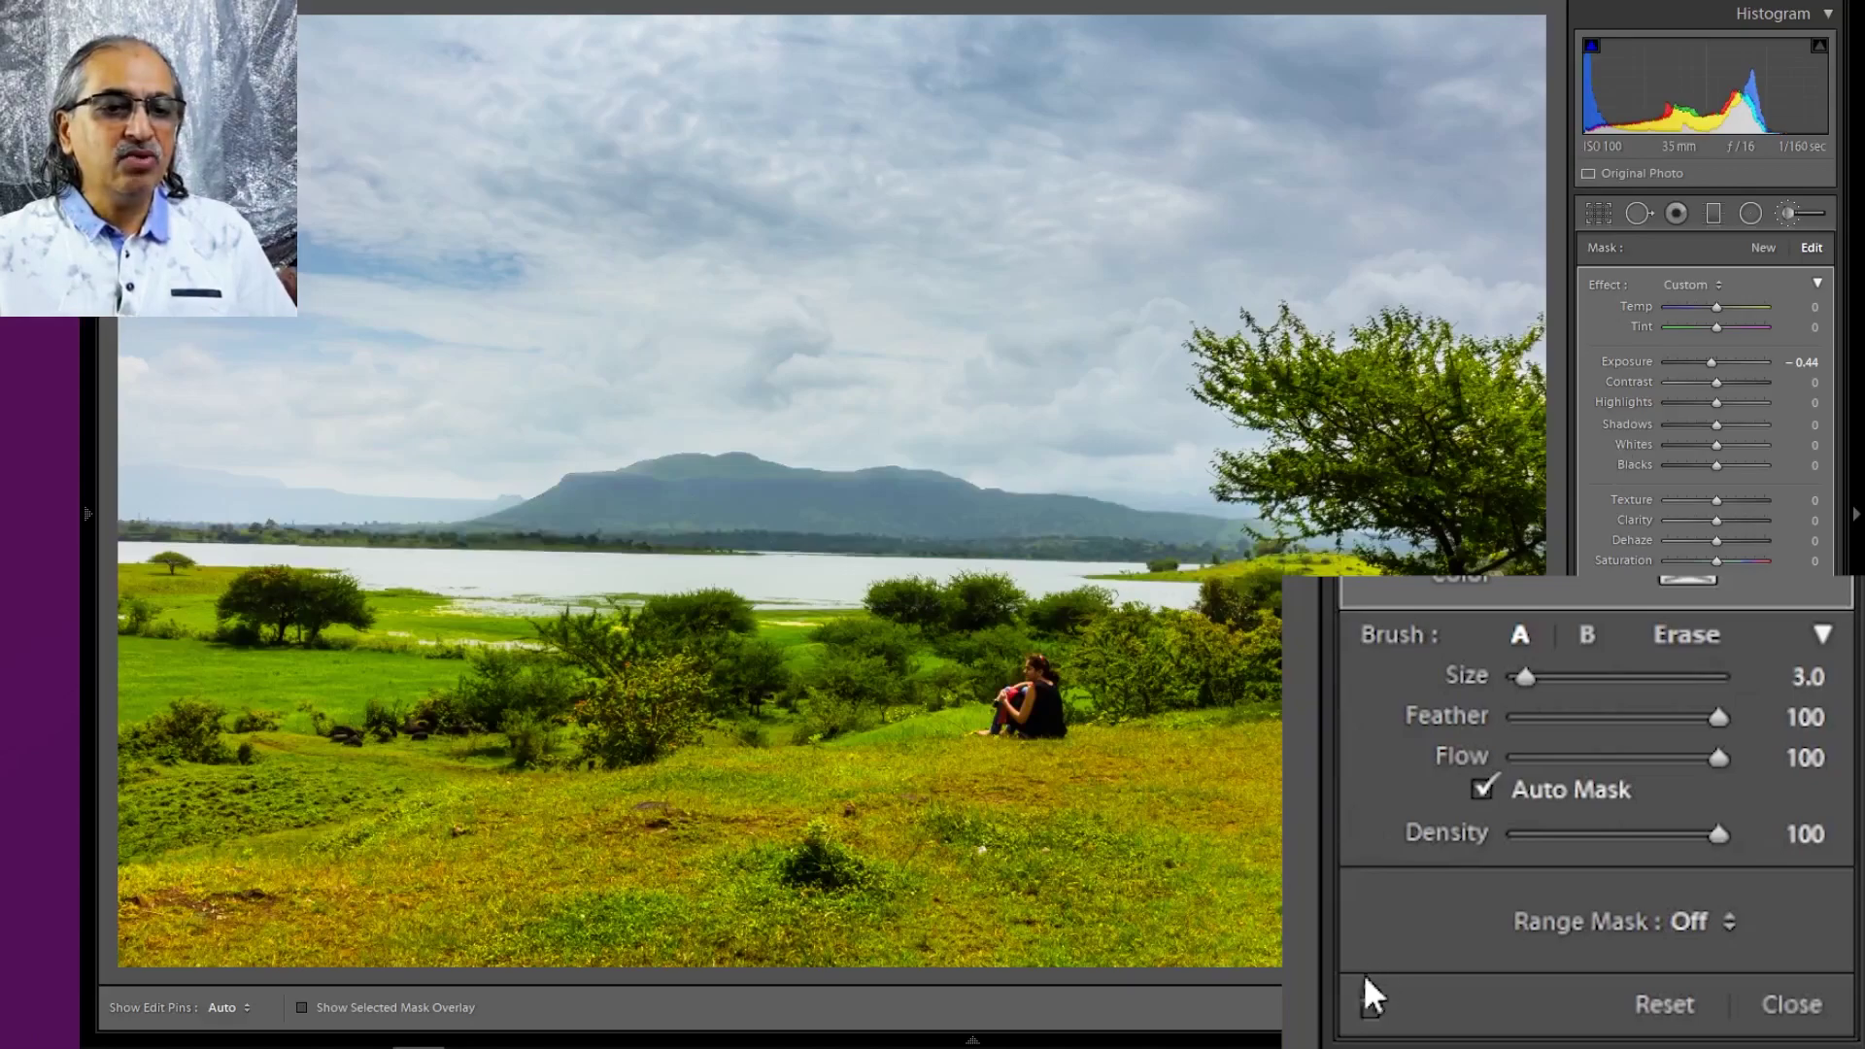
Switch the brush adjustments off and back on to compare the edits with the original
left_click(1368, 1013)
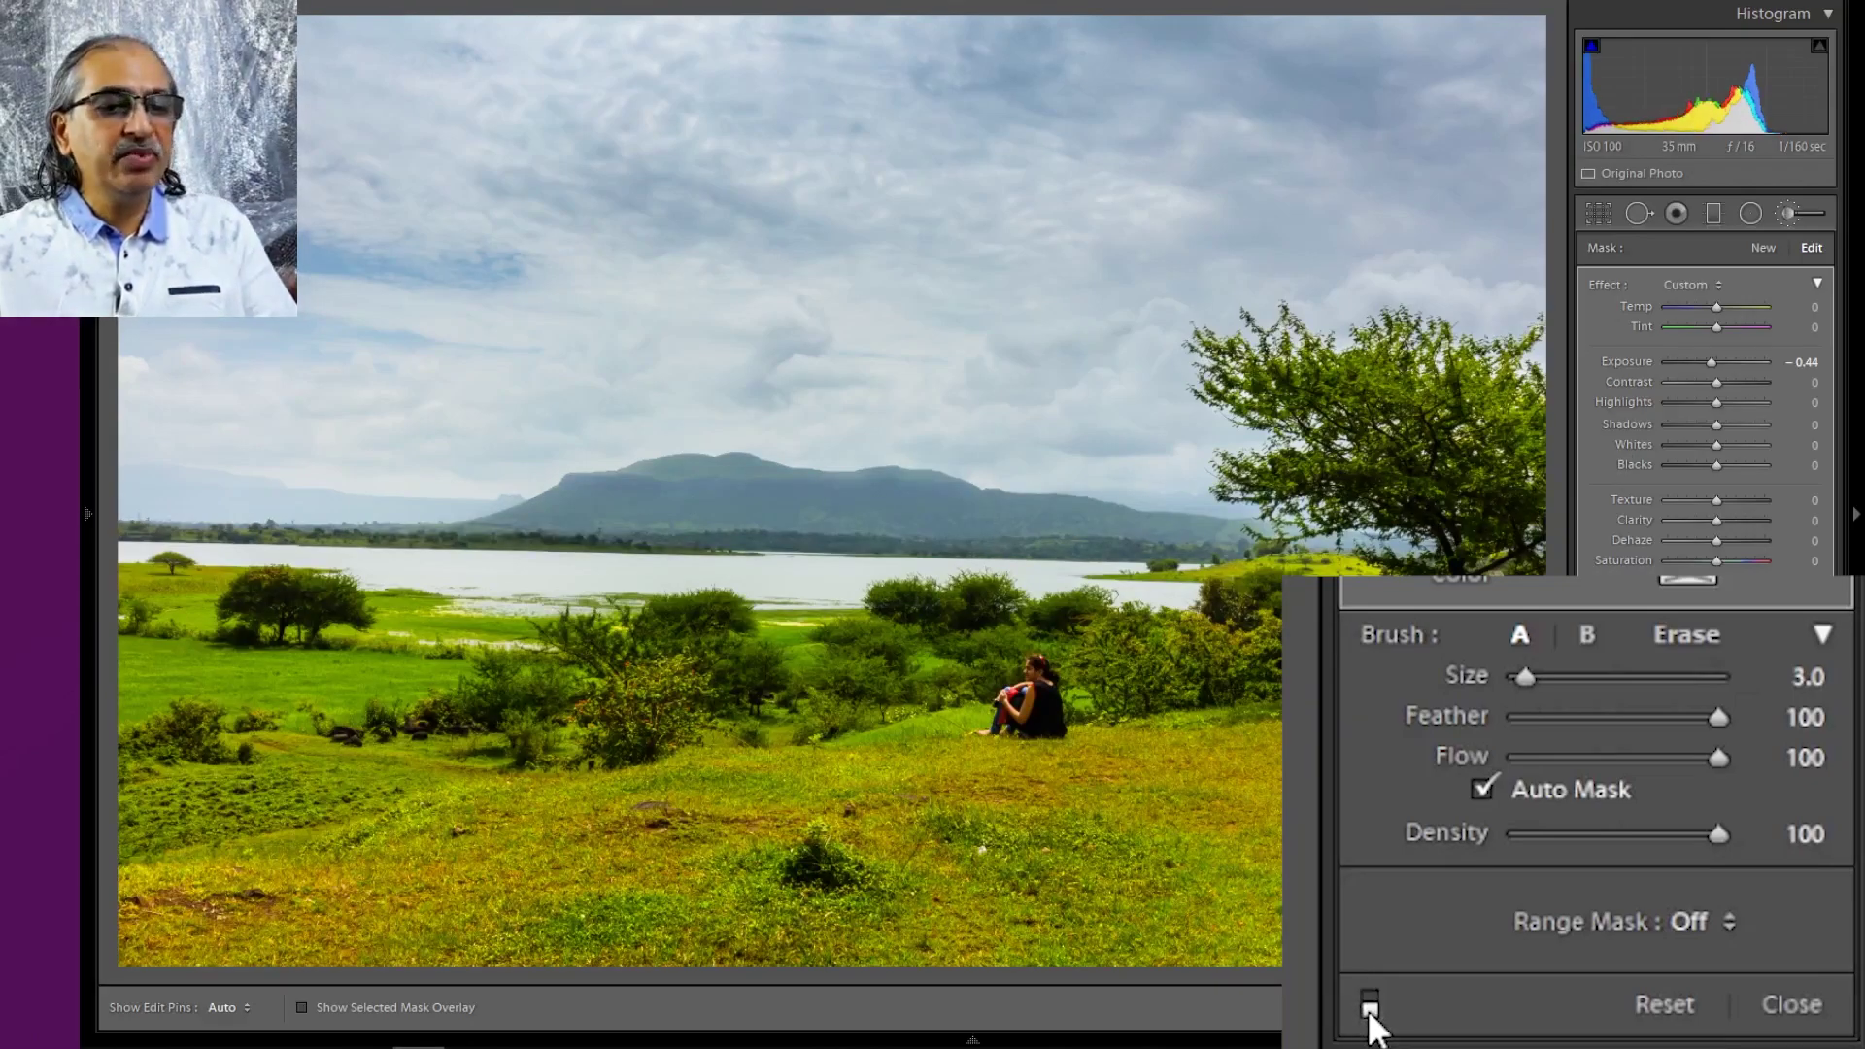
left_click(1367, 1004)
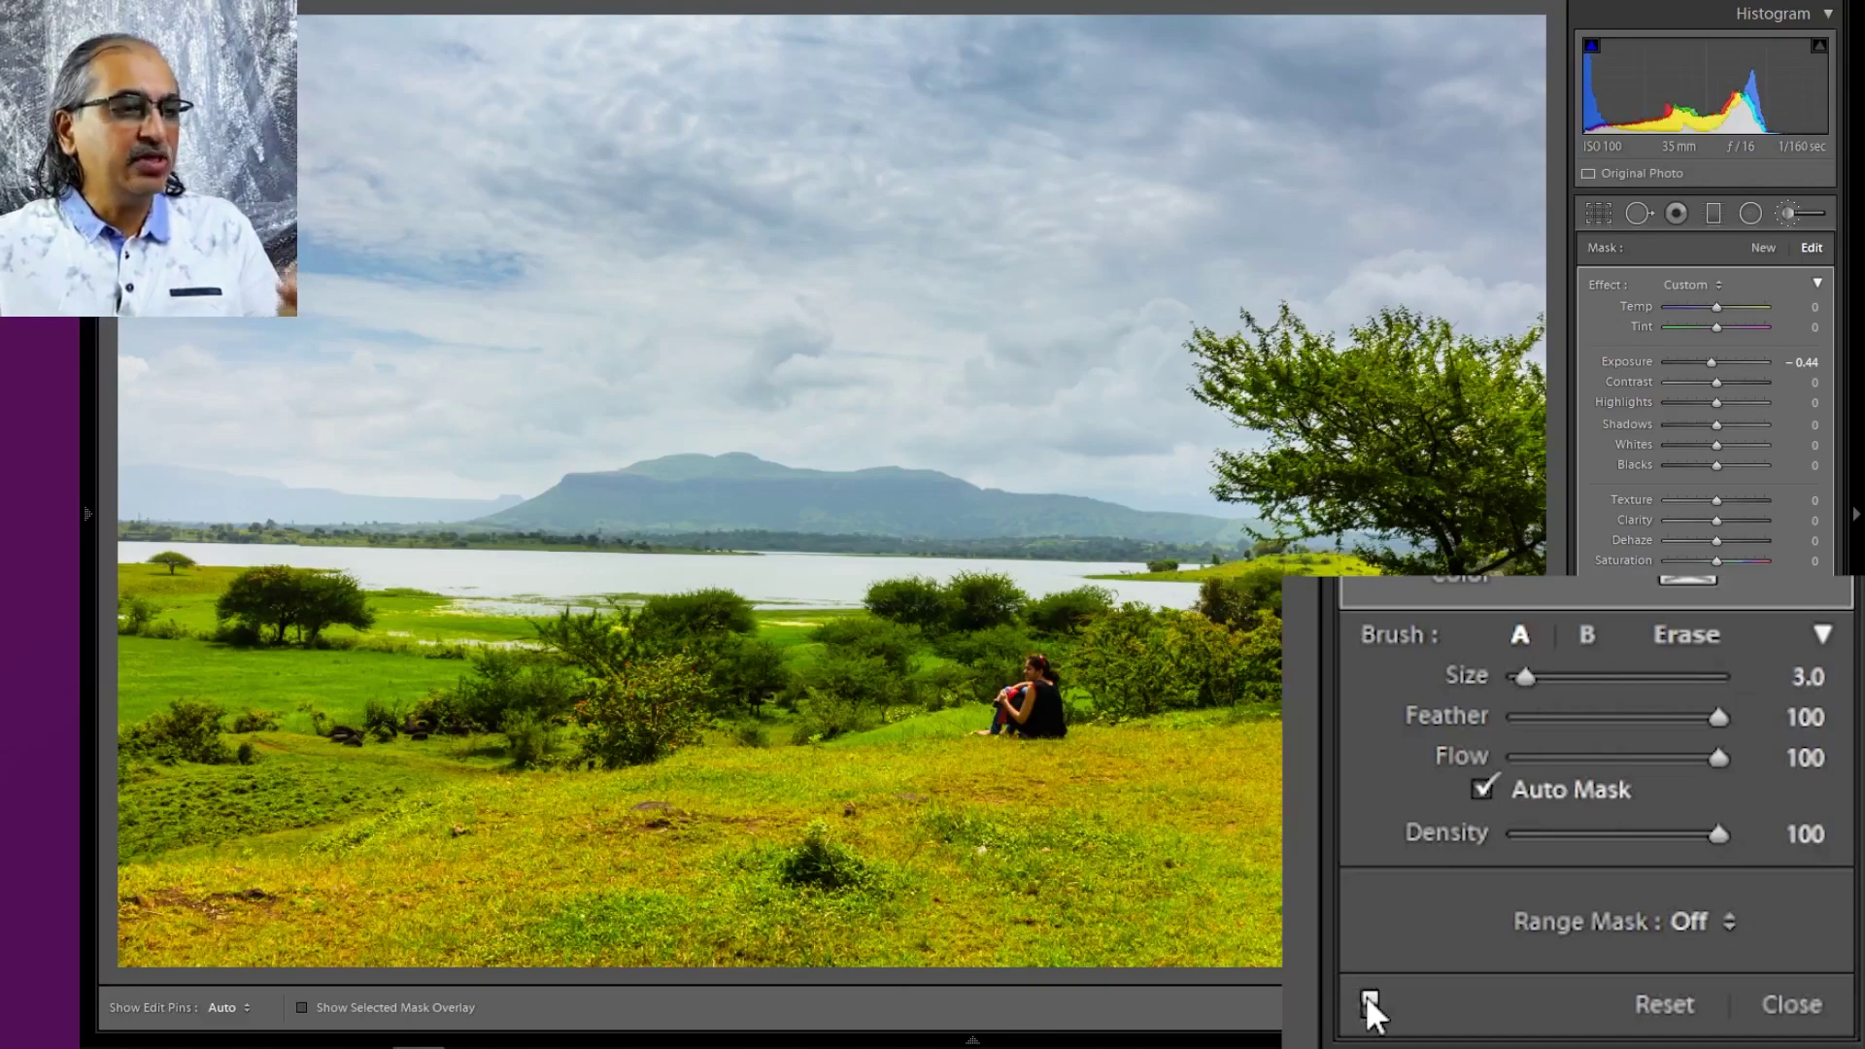
left_click(1368, 1000)
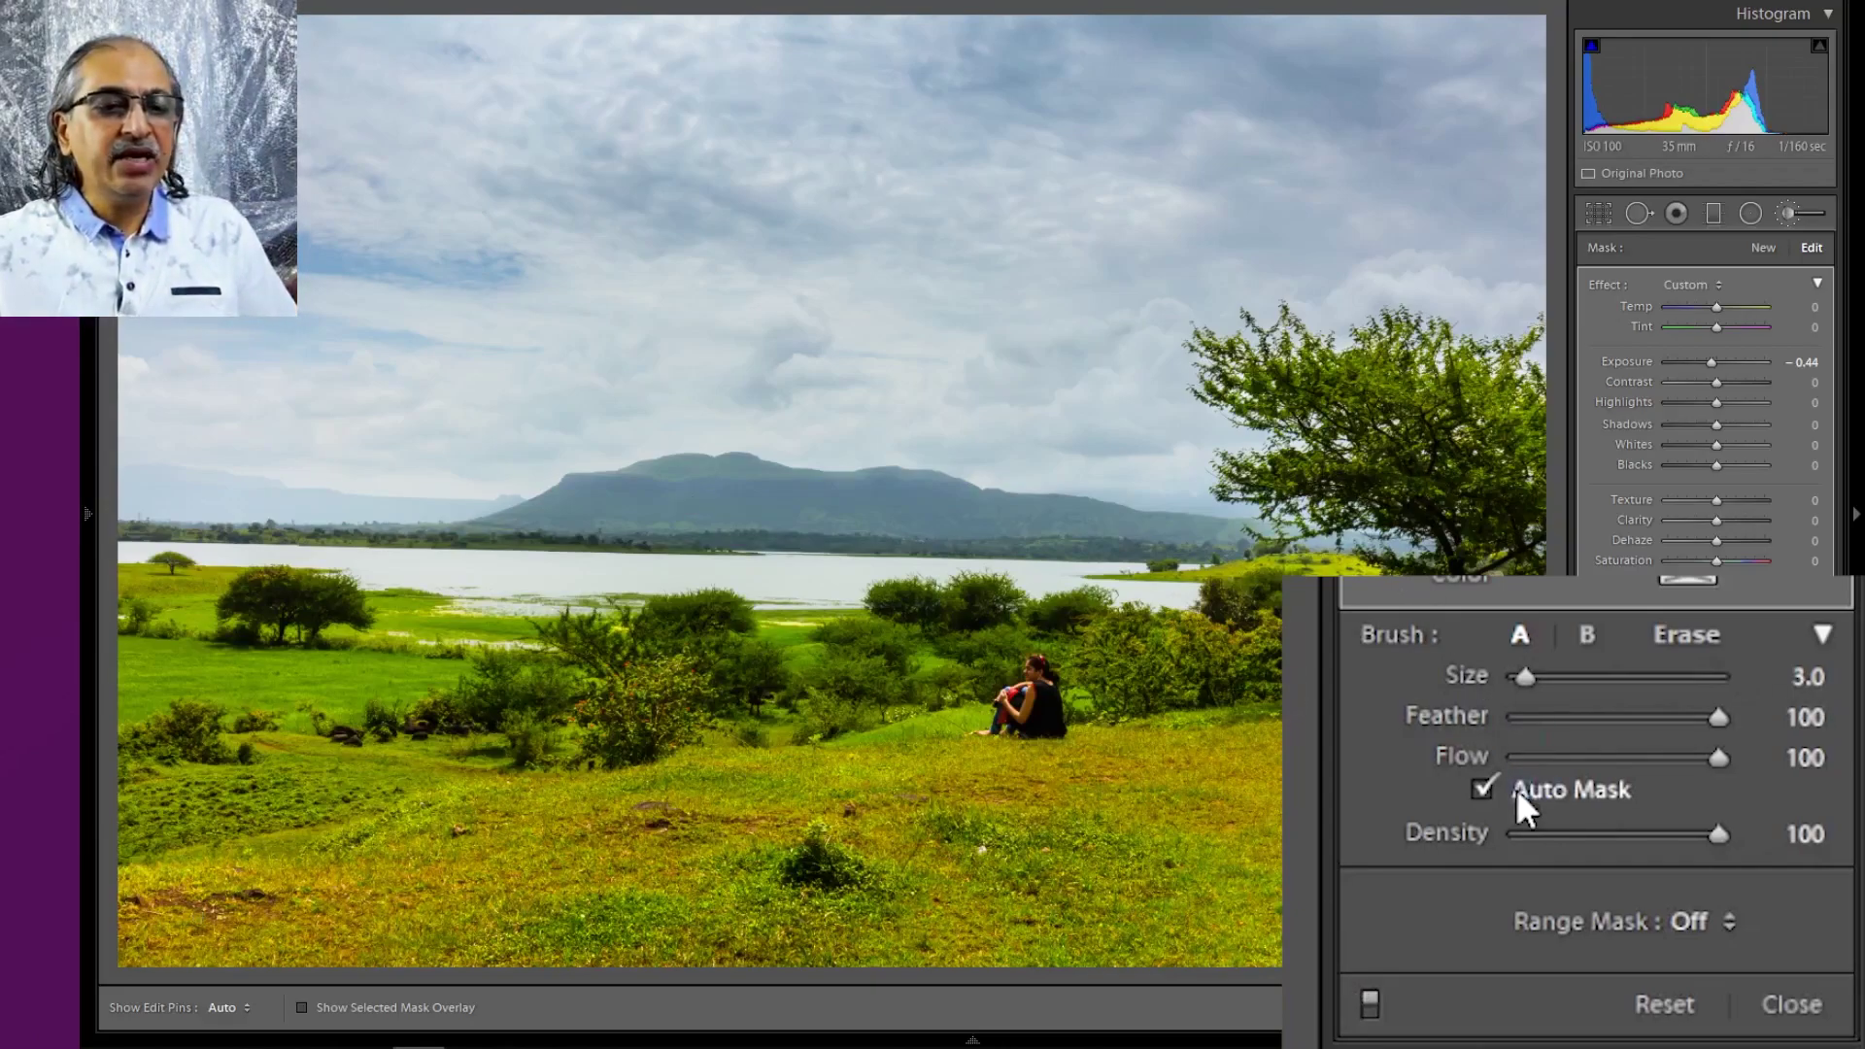
Briefly show the mountain mask as a red overlay, then close the adjustment brush
left_click(379, 1008)
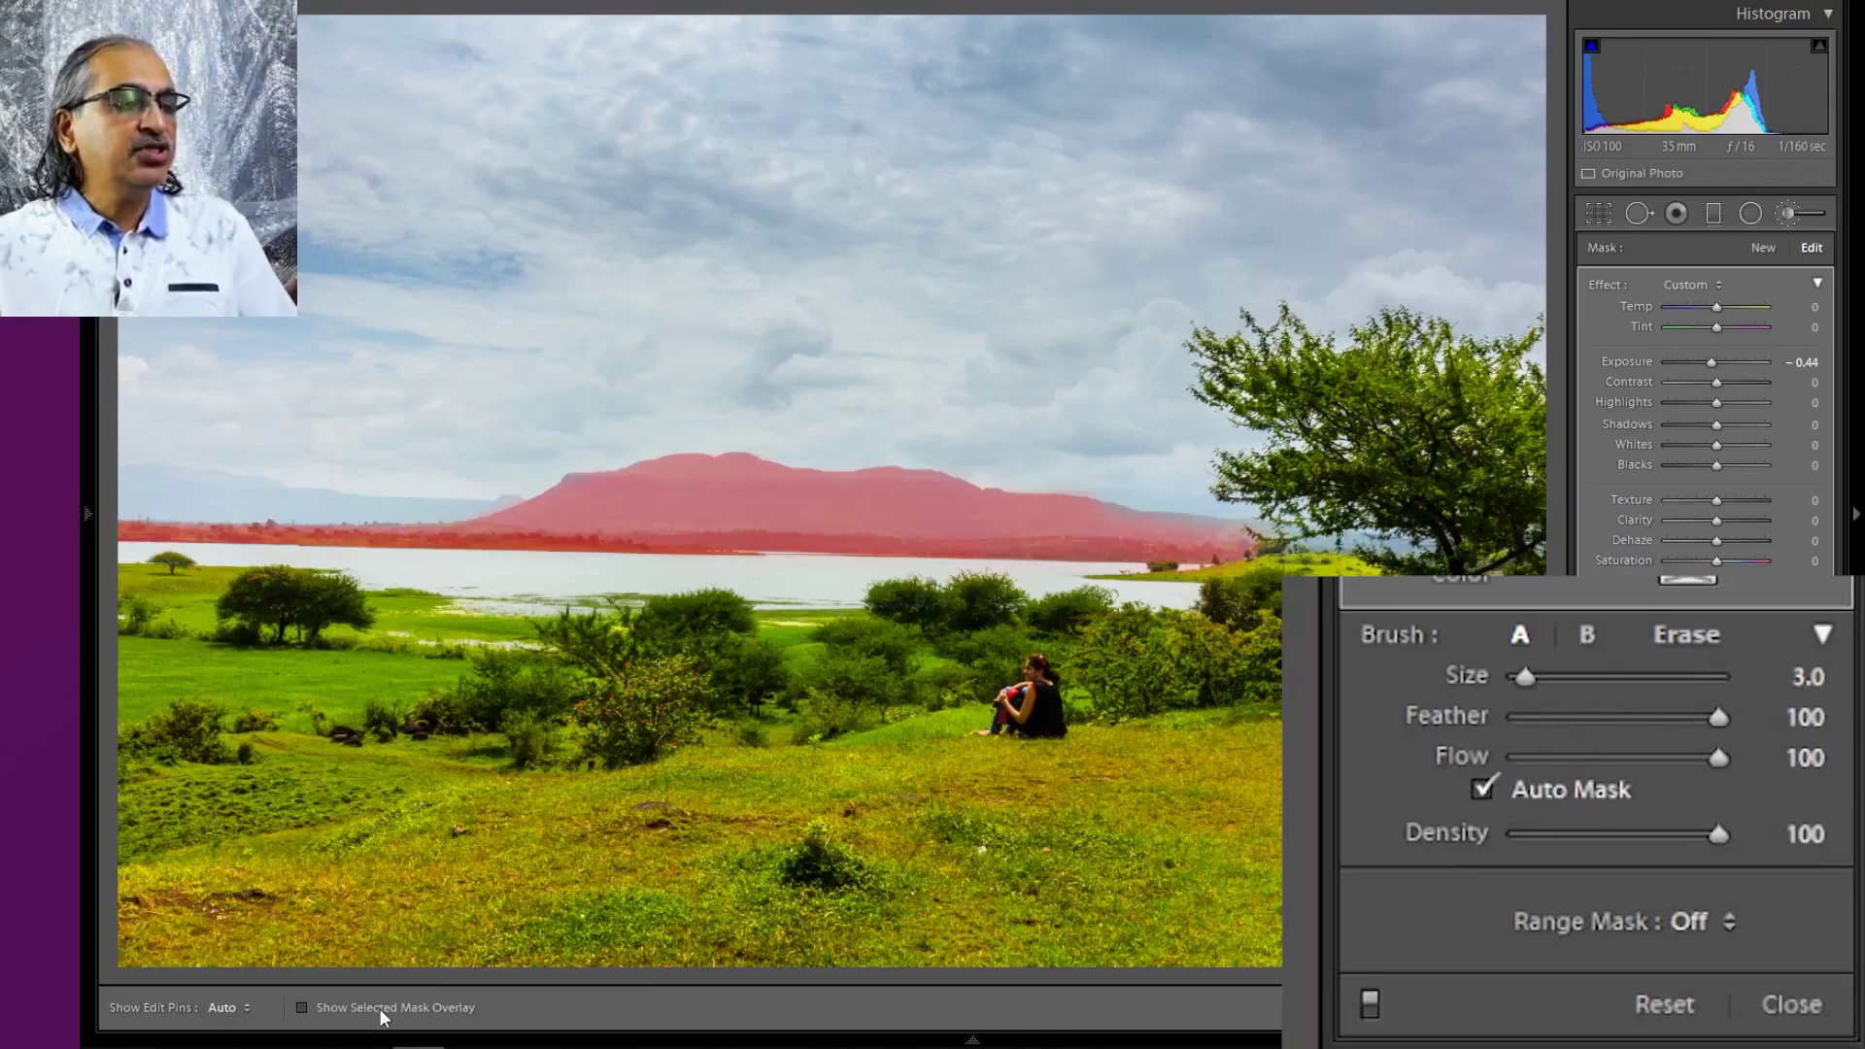
left_click(379, 1008)
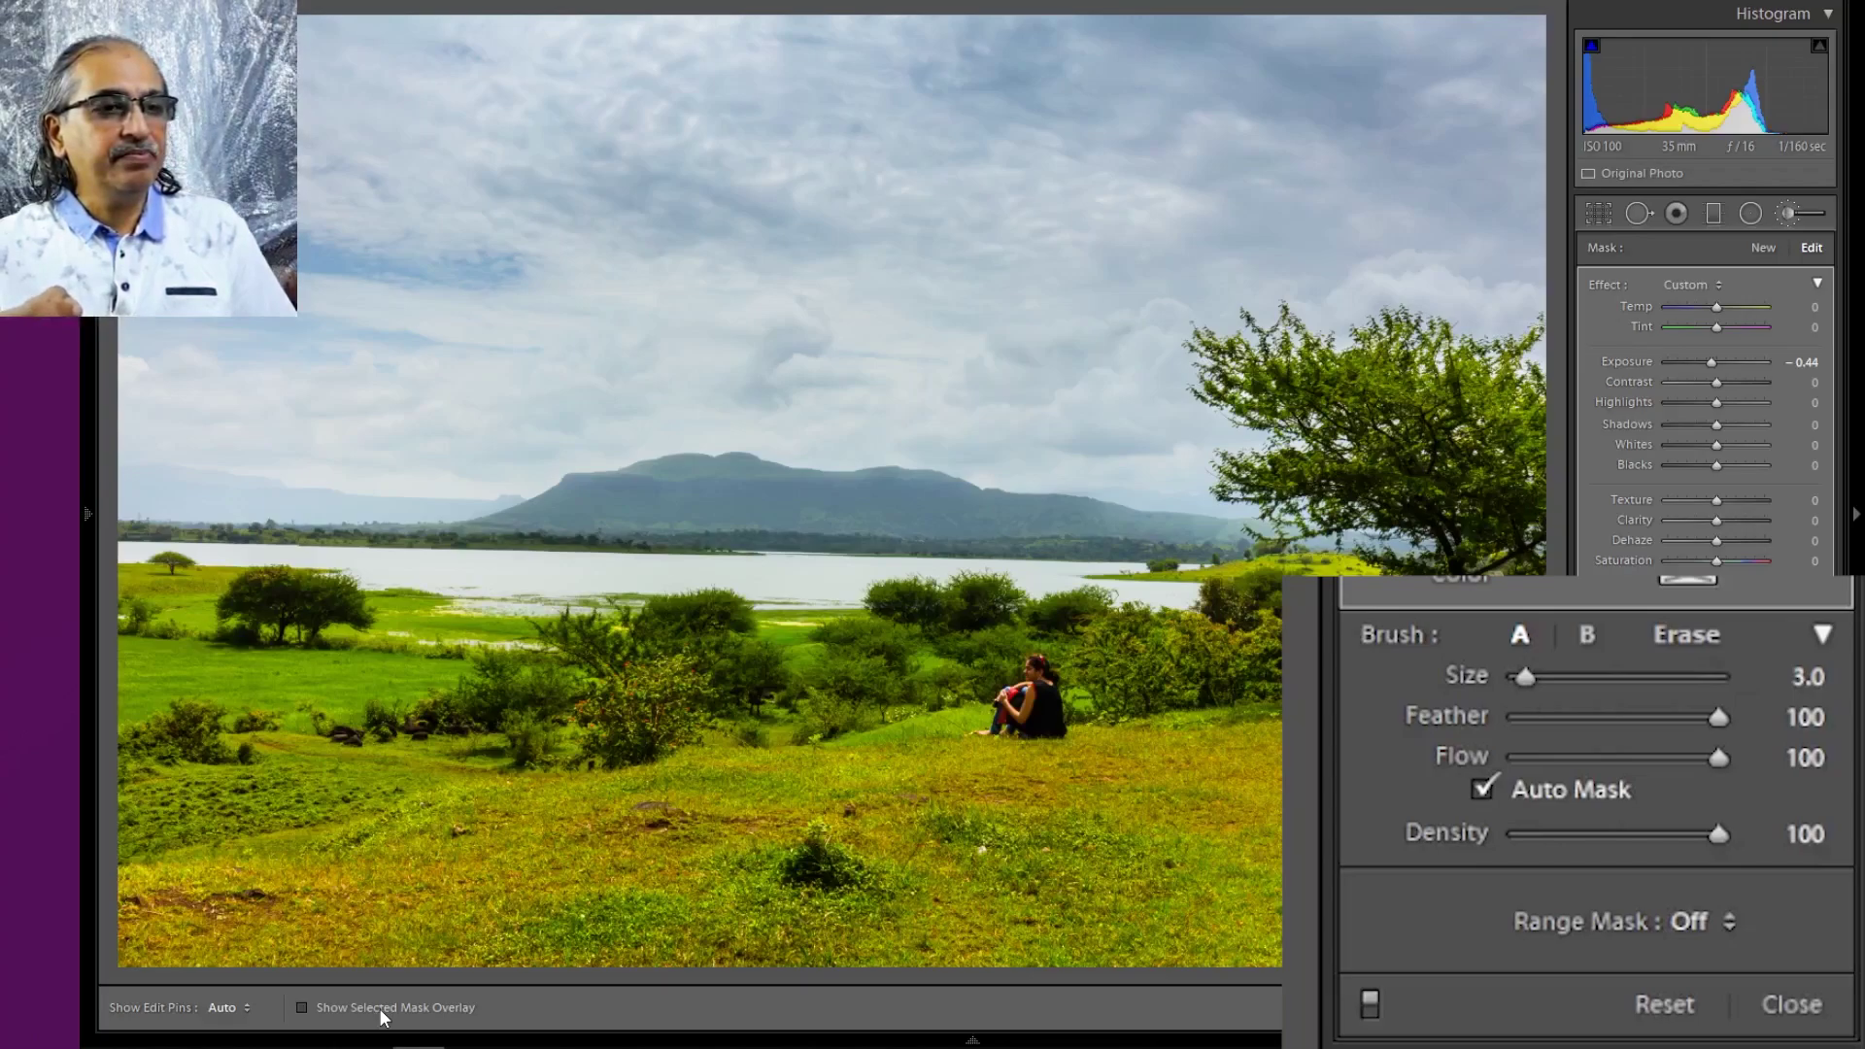
mouse_move(1068, 924)
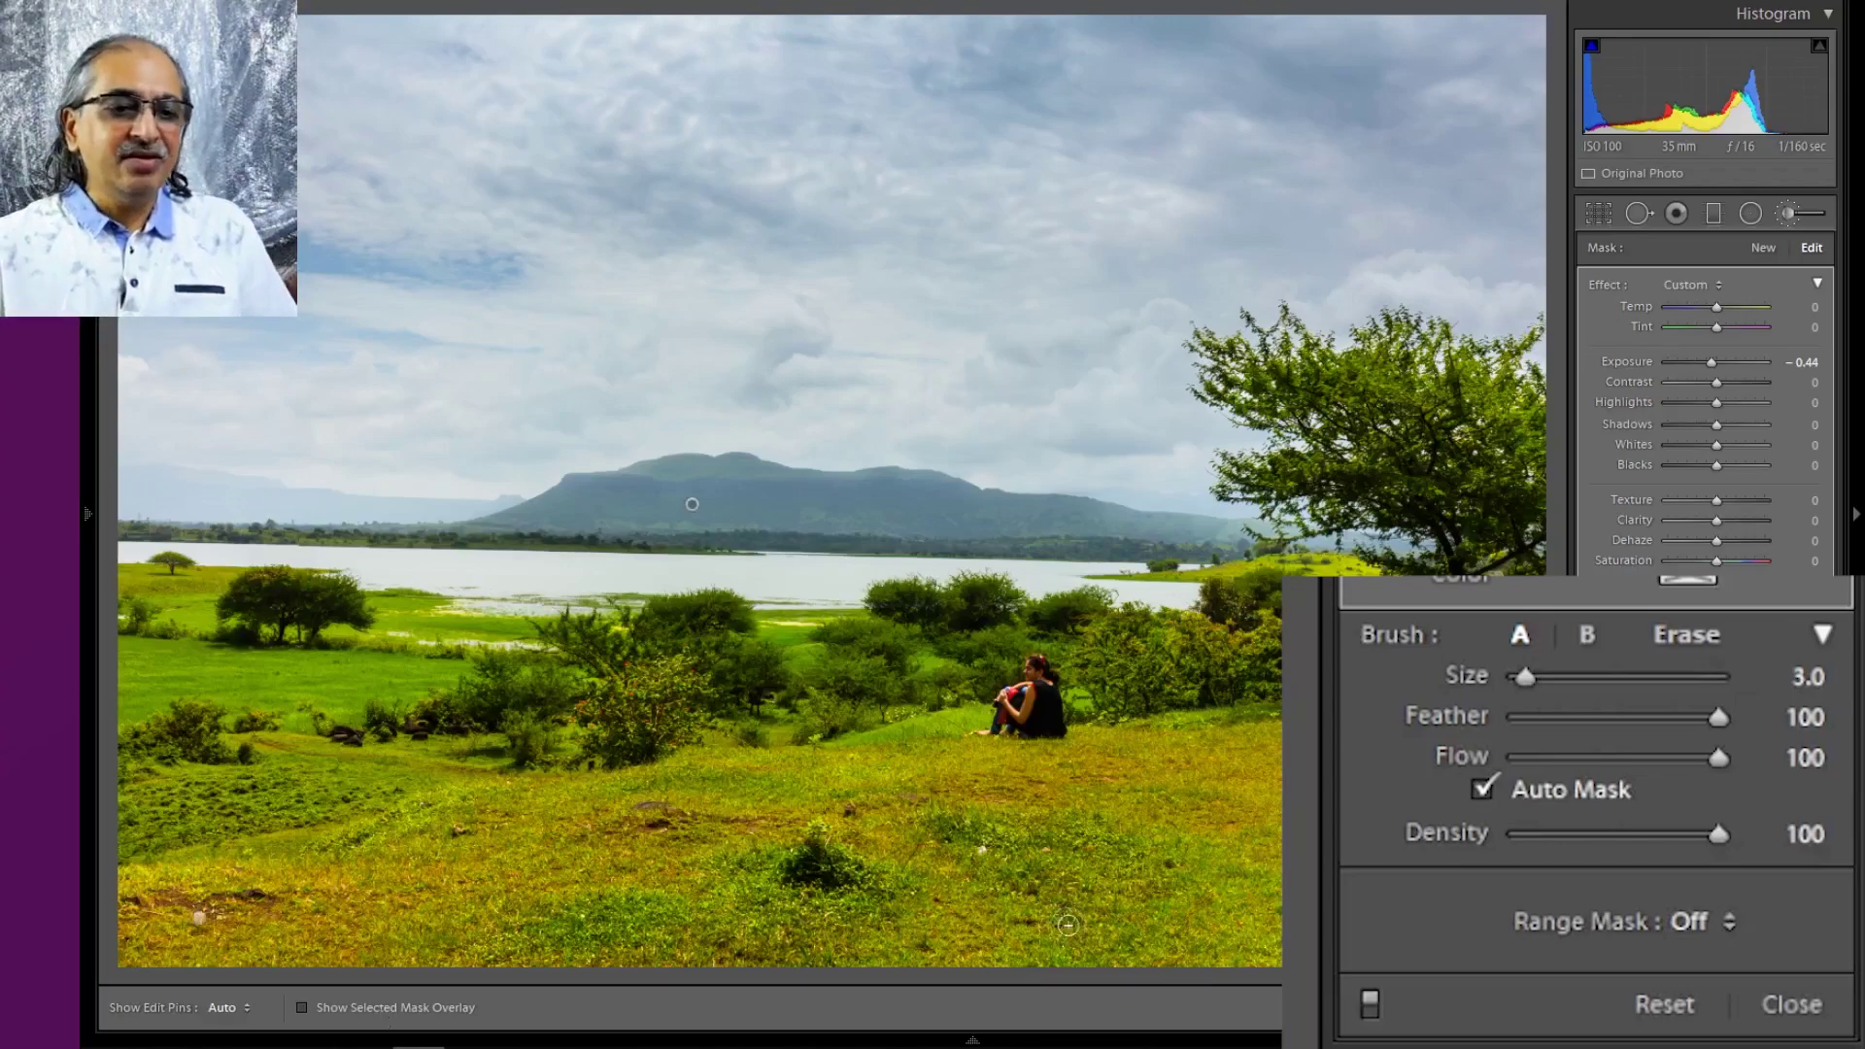
left_click(1523, 1004)
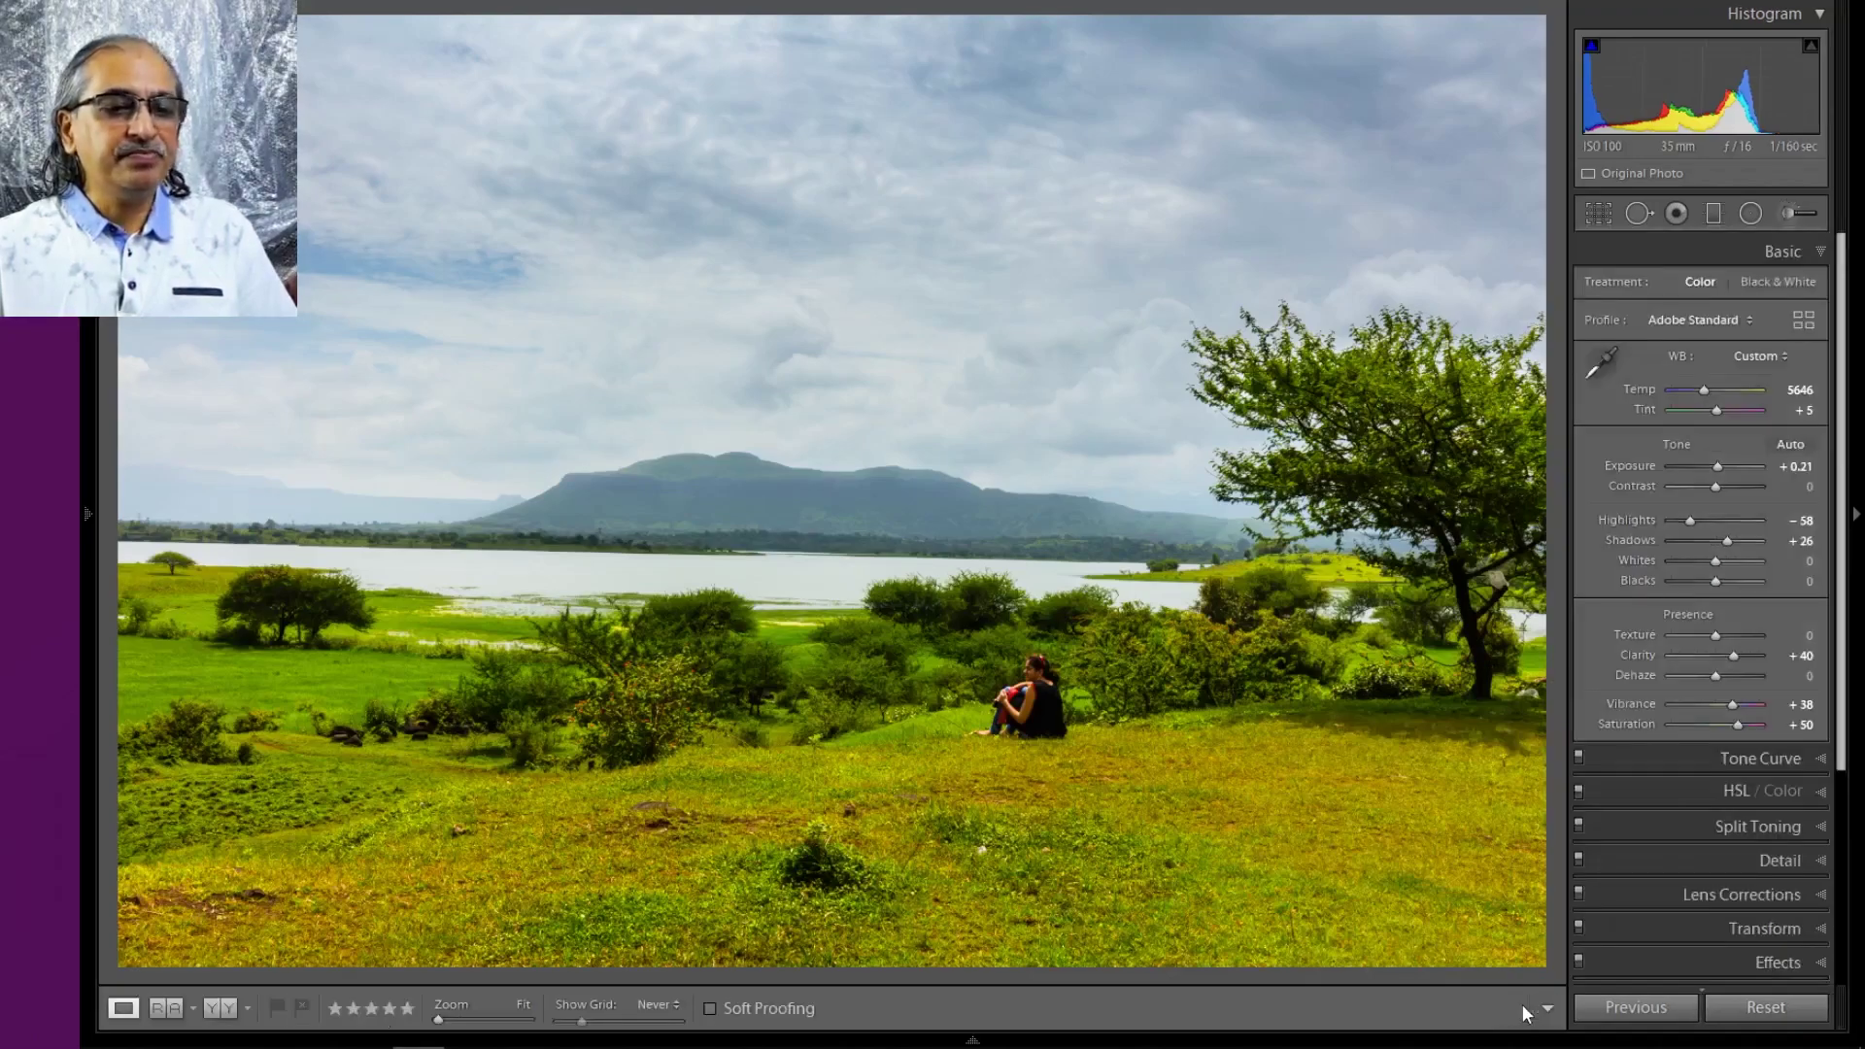